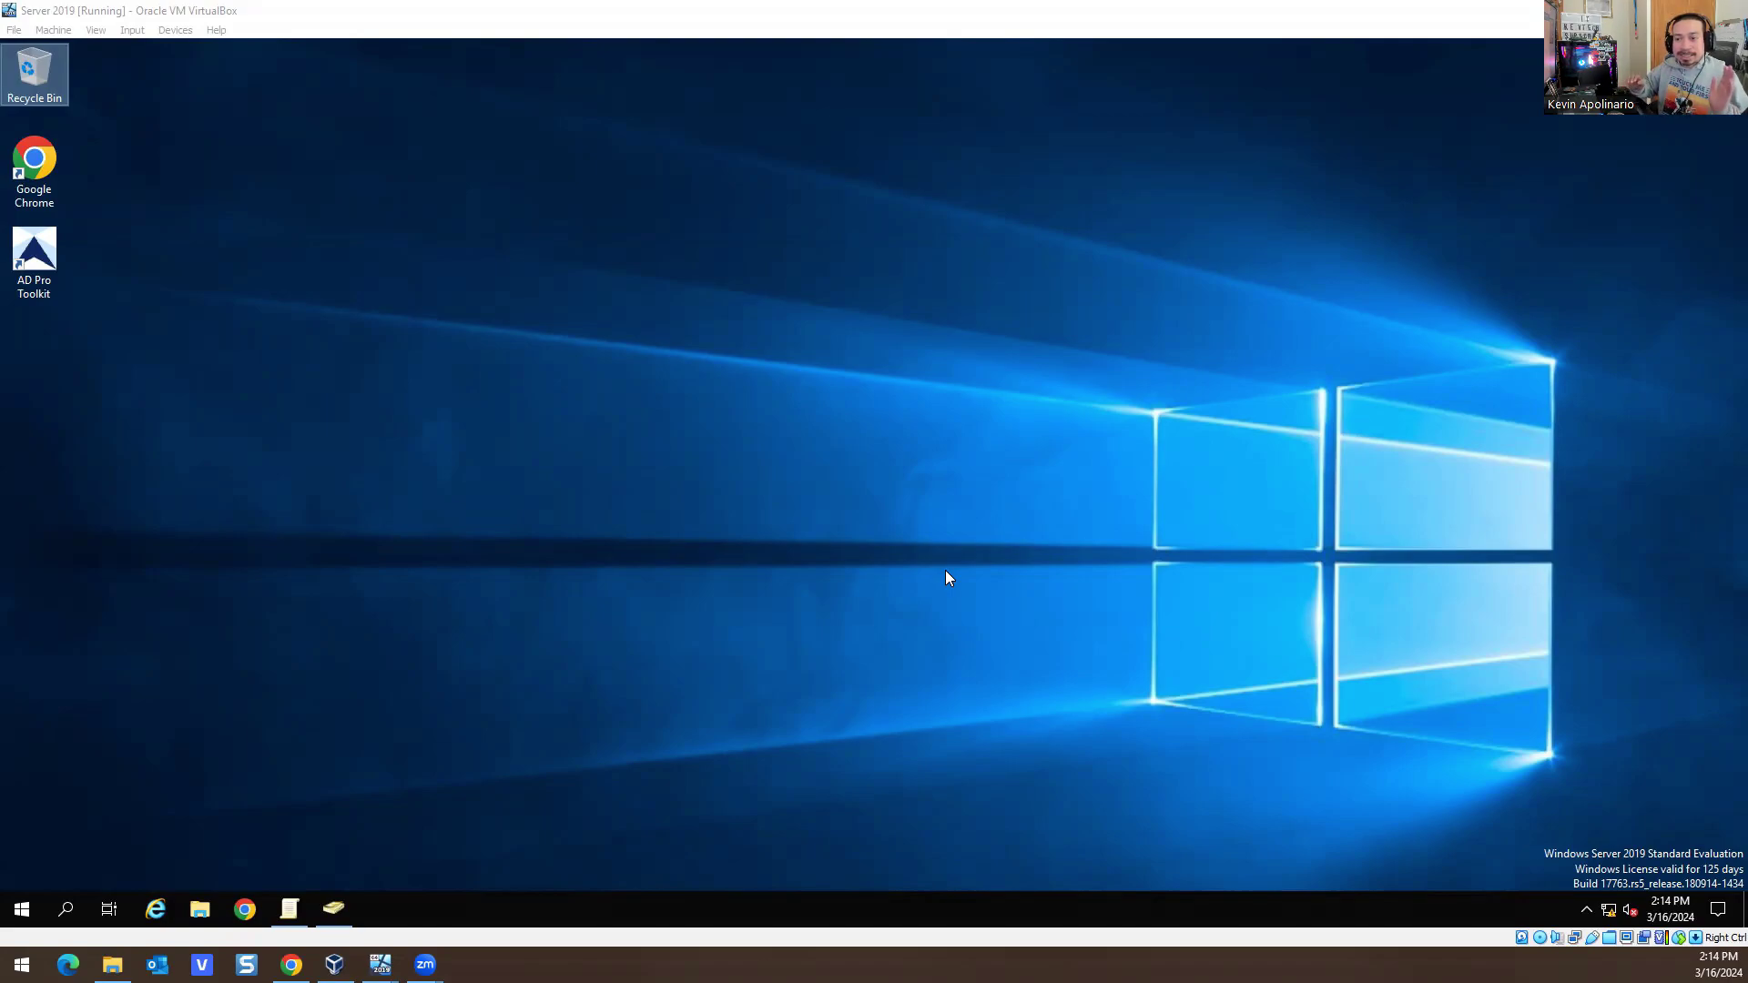
Close the two console windows that are still running in the Server 2019 virtual machine
right_click(293, 907)
click(278, 874)
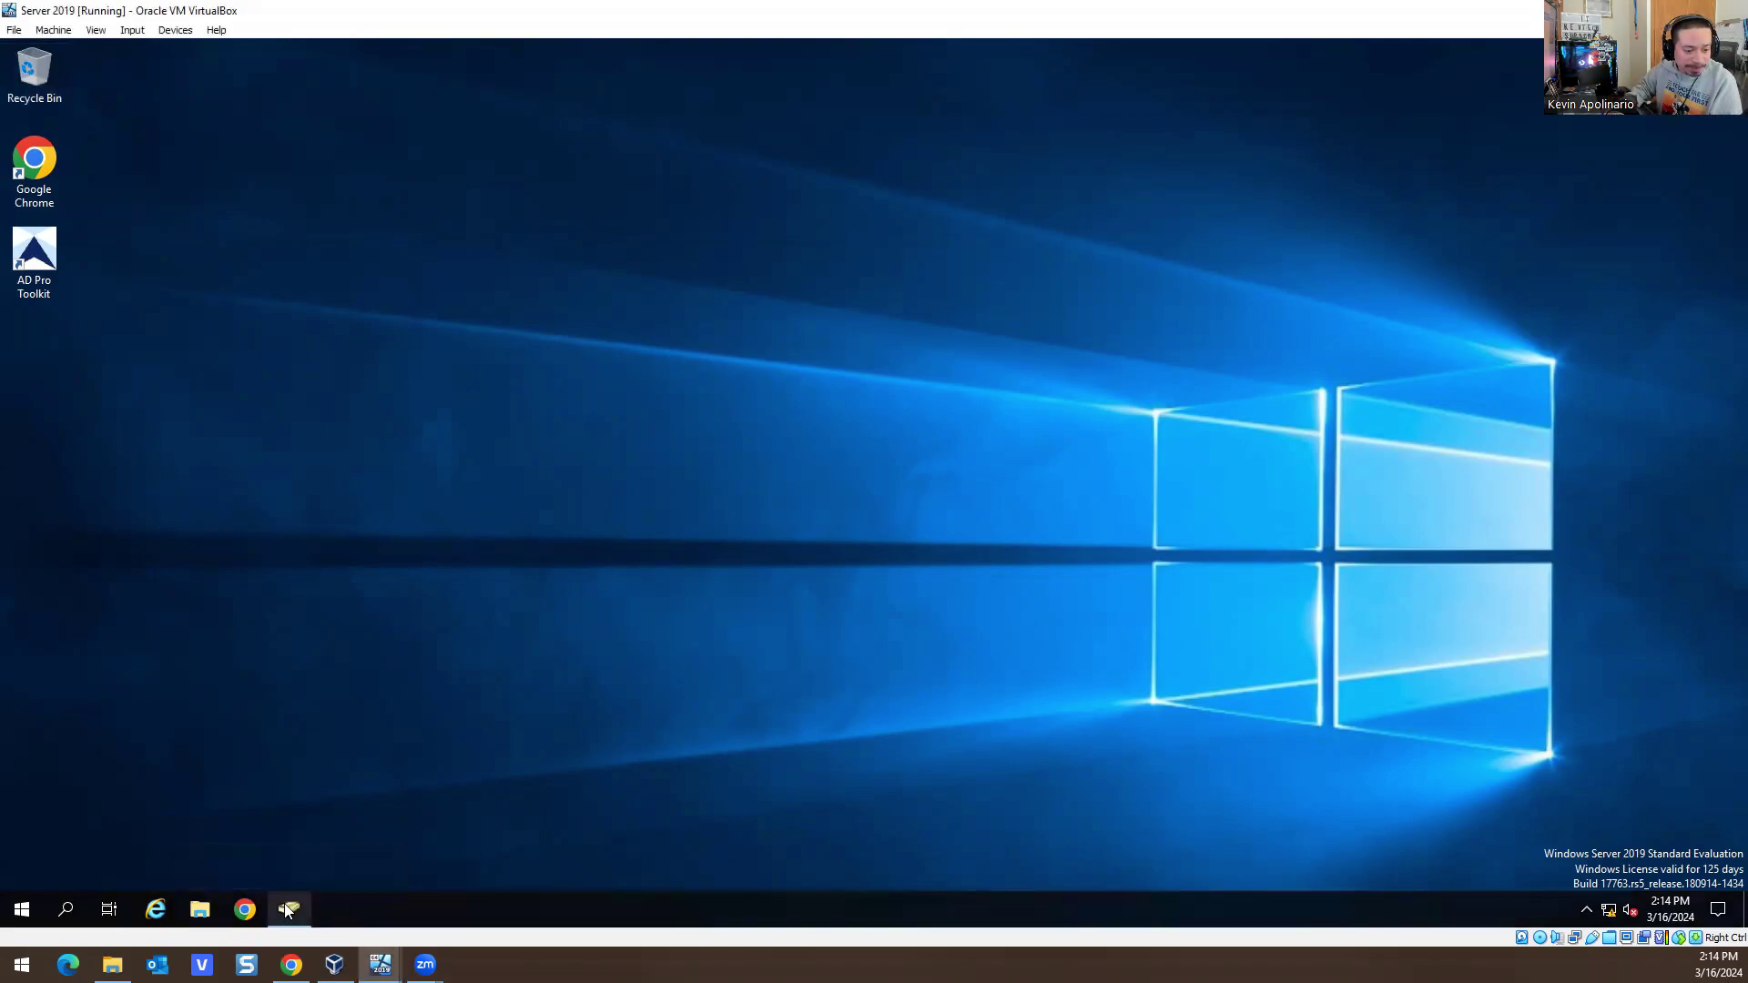
right_click(286, 905)
click(250, 872)
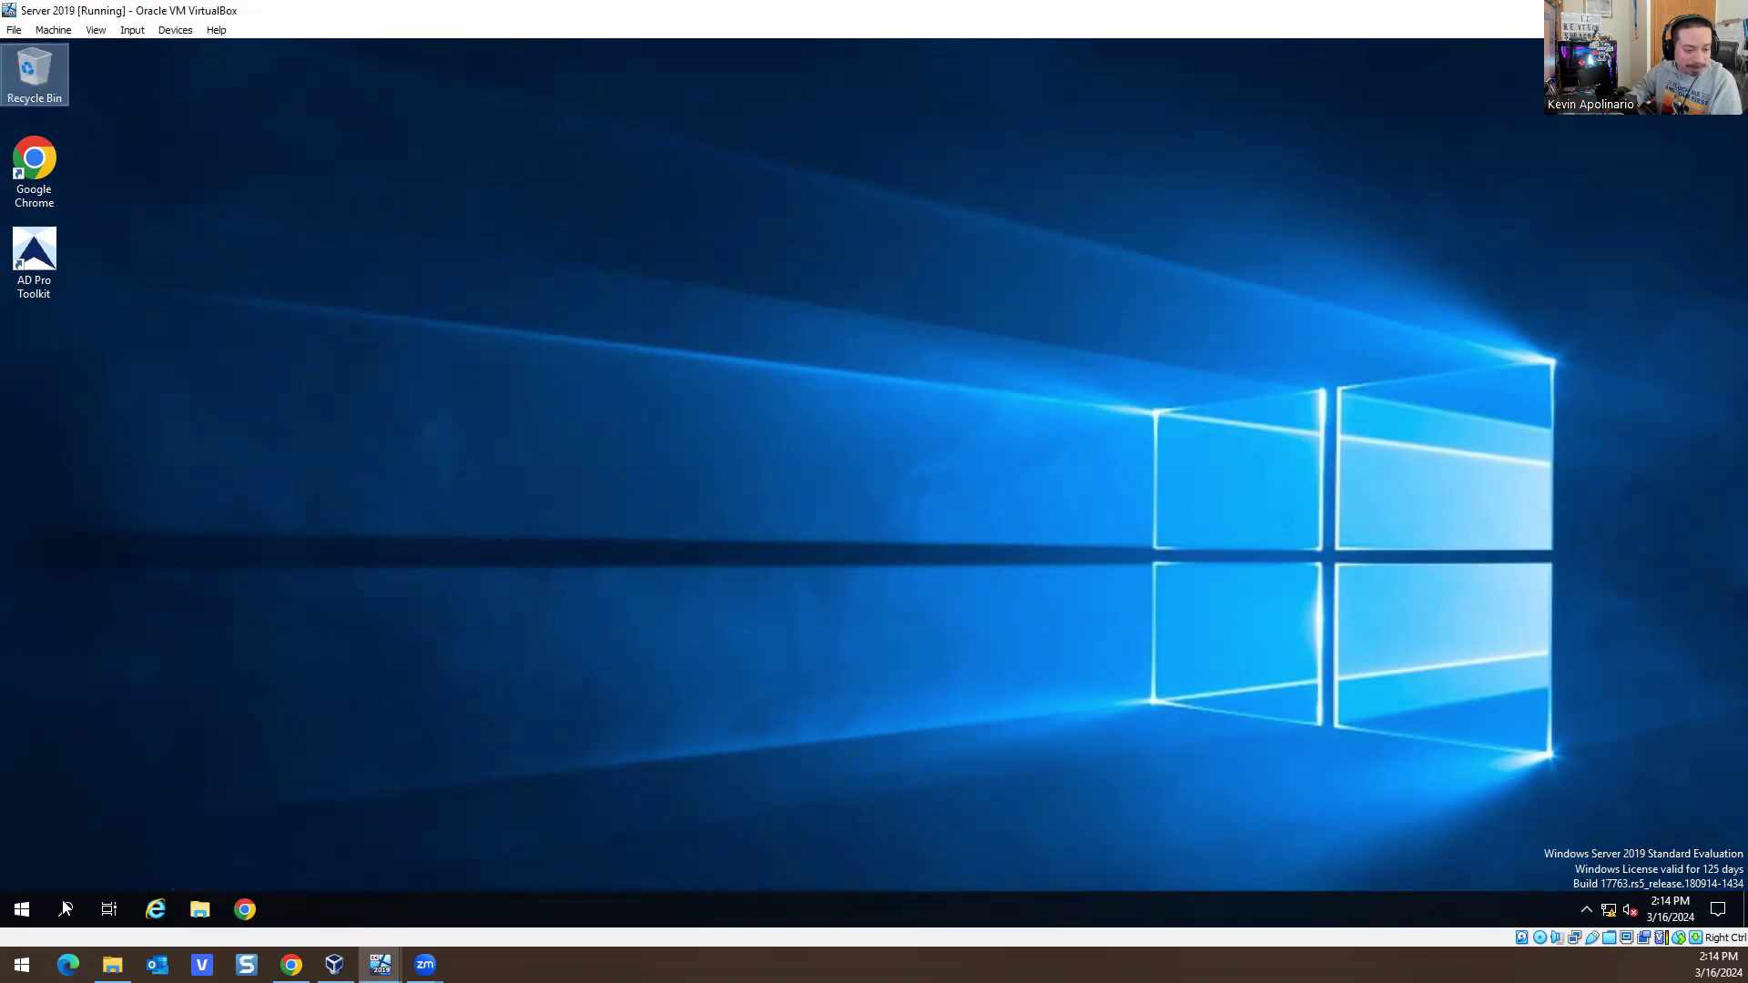
Launch Active Directory Users and Computers from Server Manager, dismissing the Windows Admin Center notice, and bring the console to the front
click(21, 909)
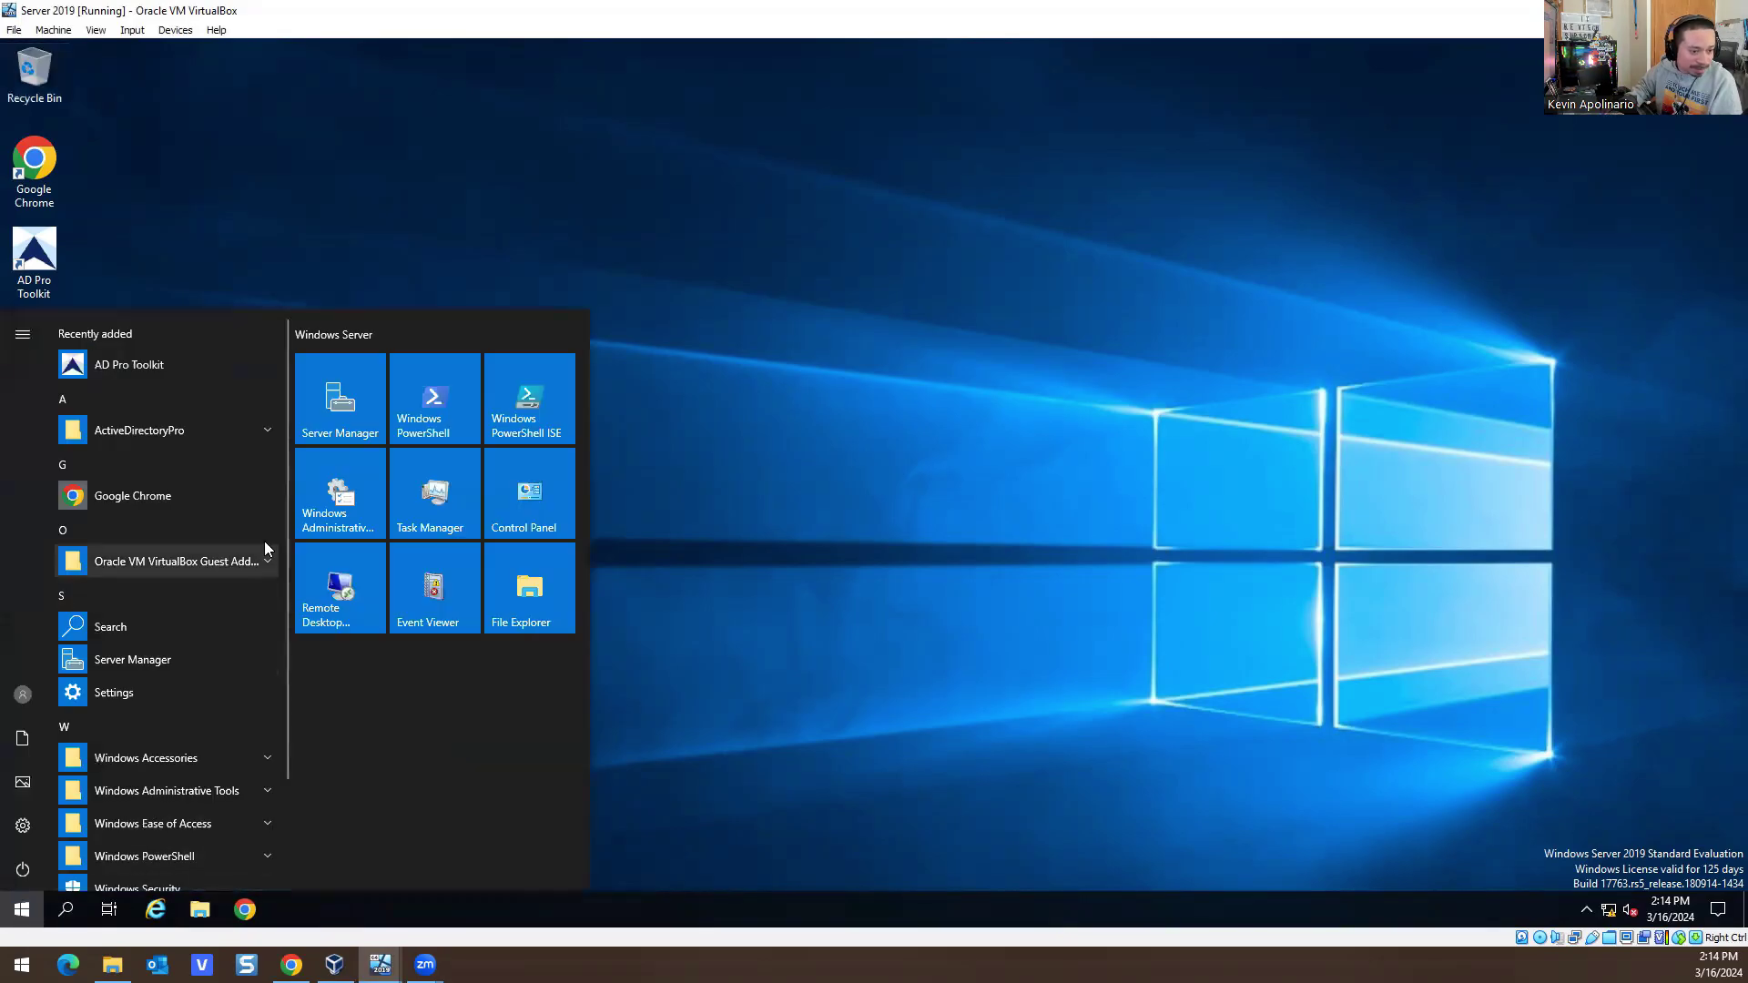
click(346, 405)
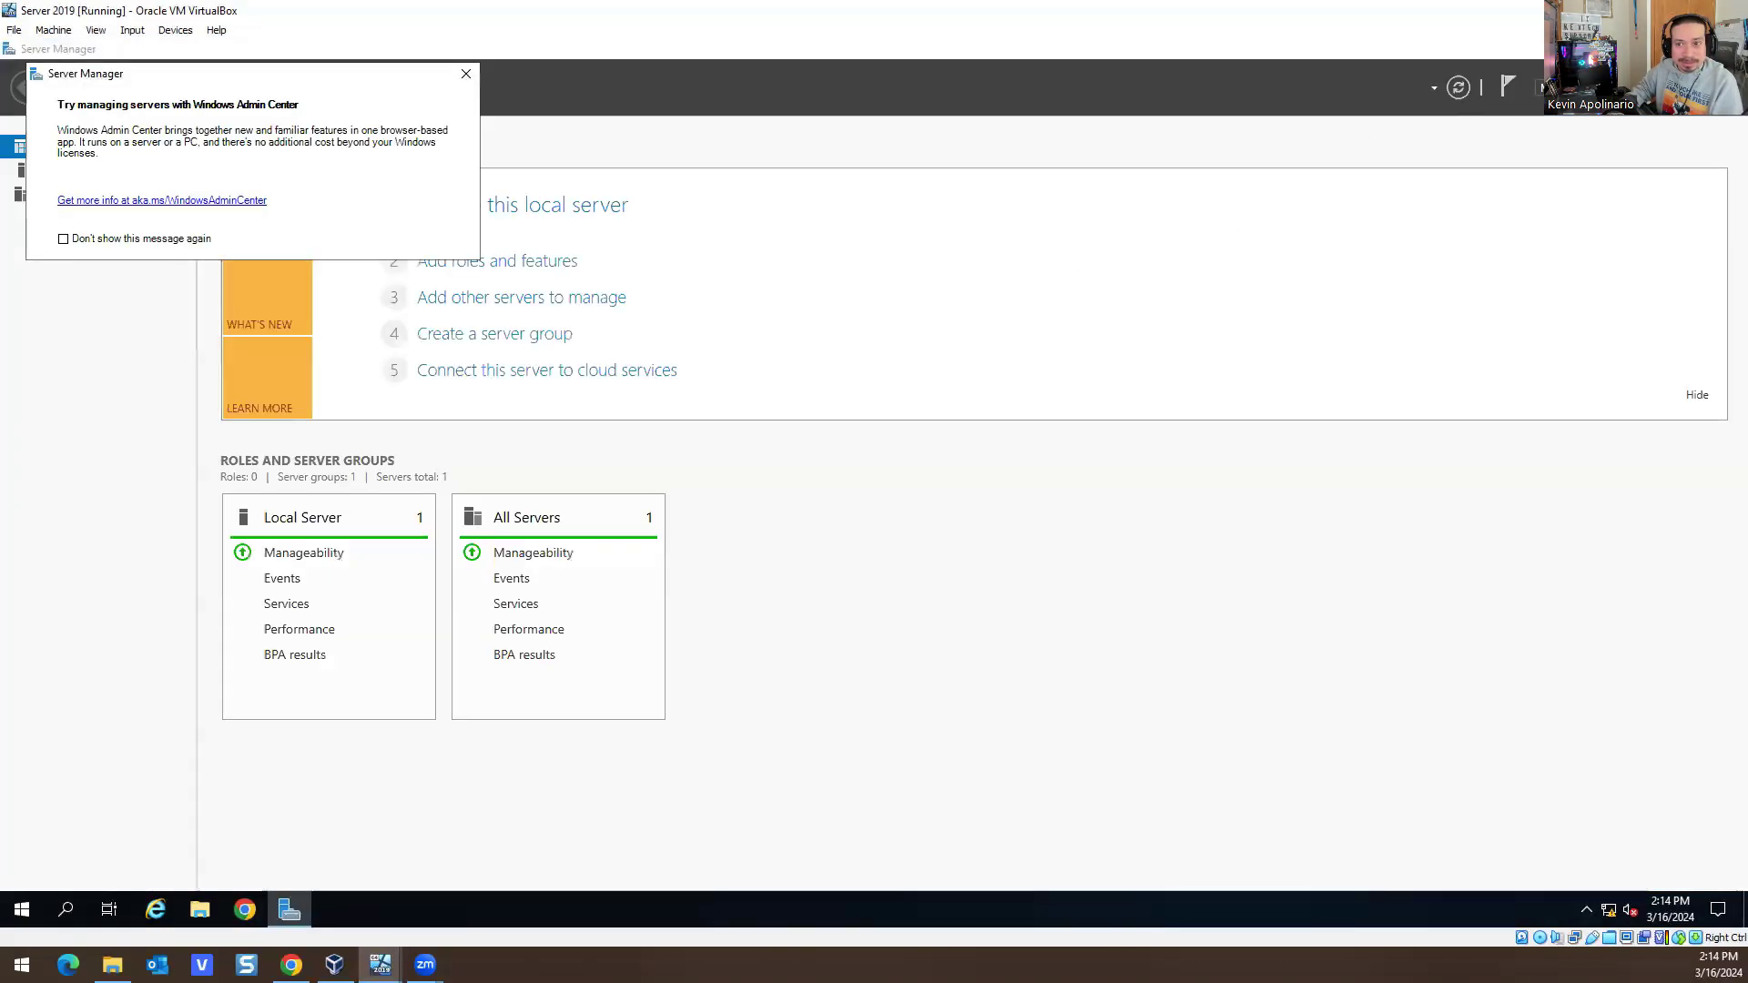
click(1623, 87)
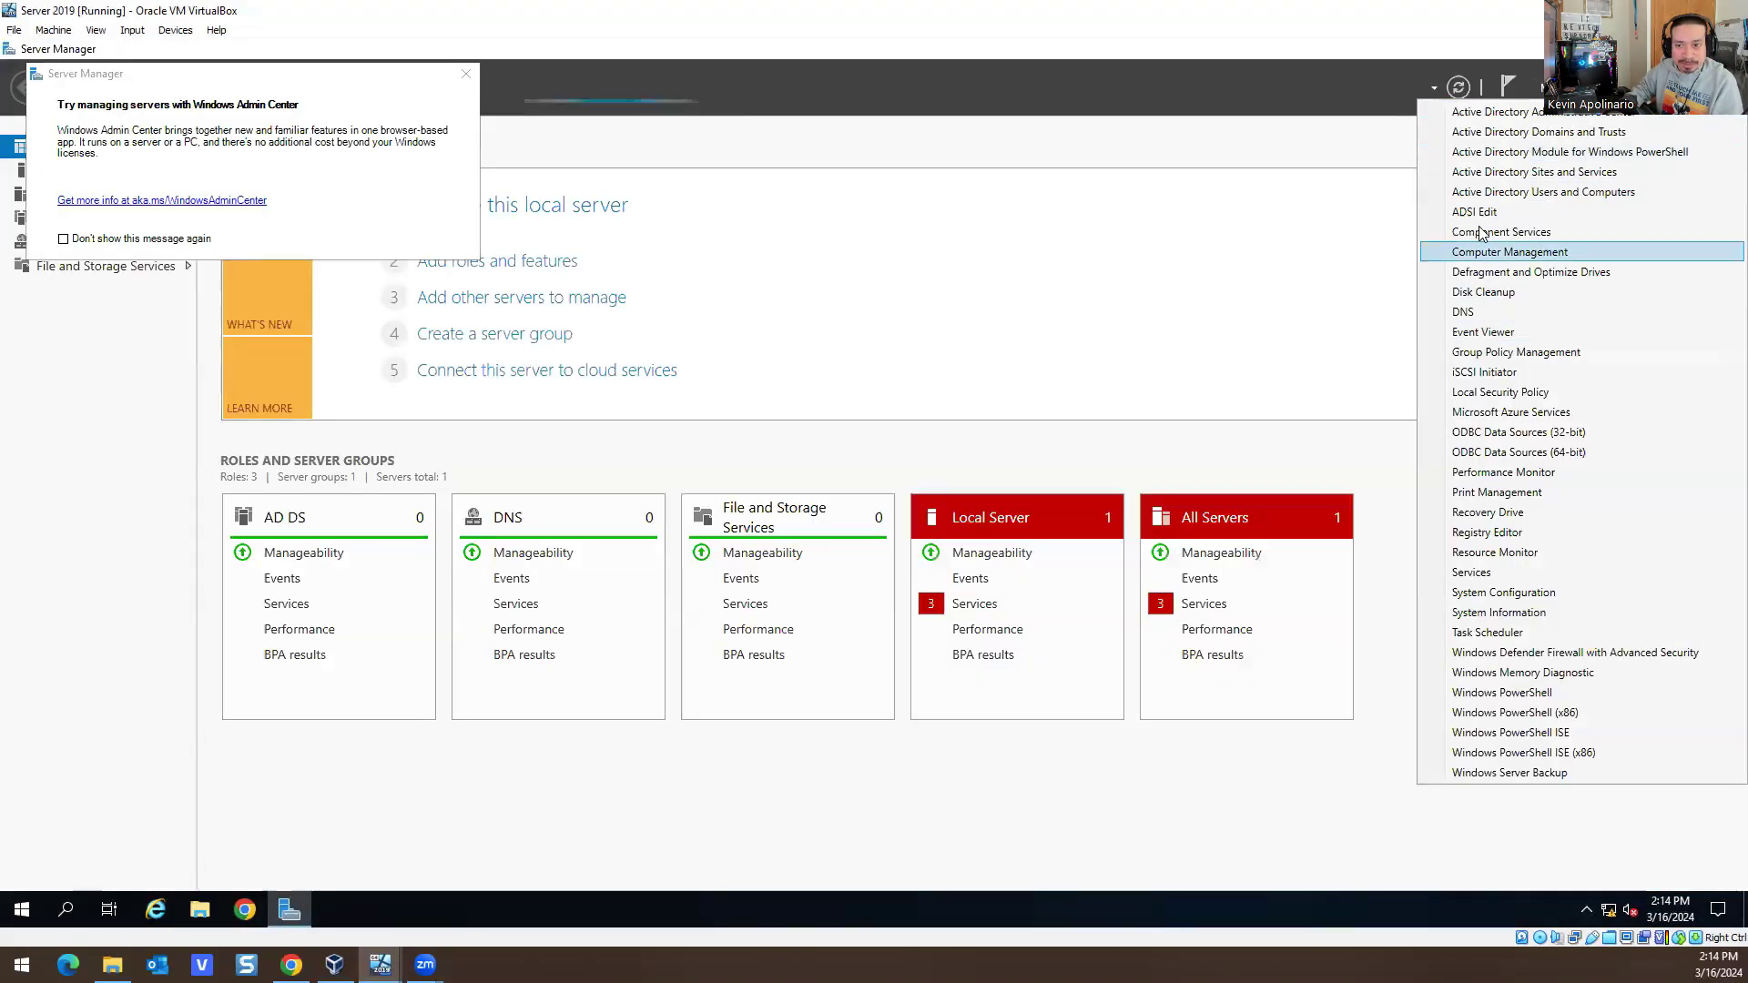
click(1479, 193)
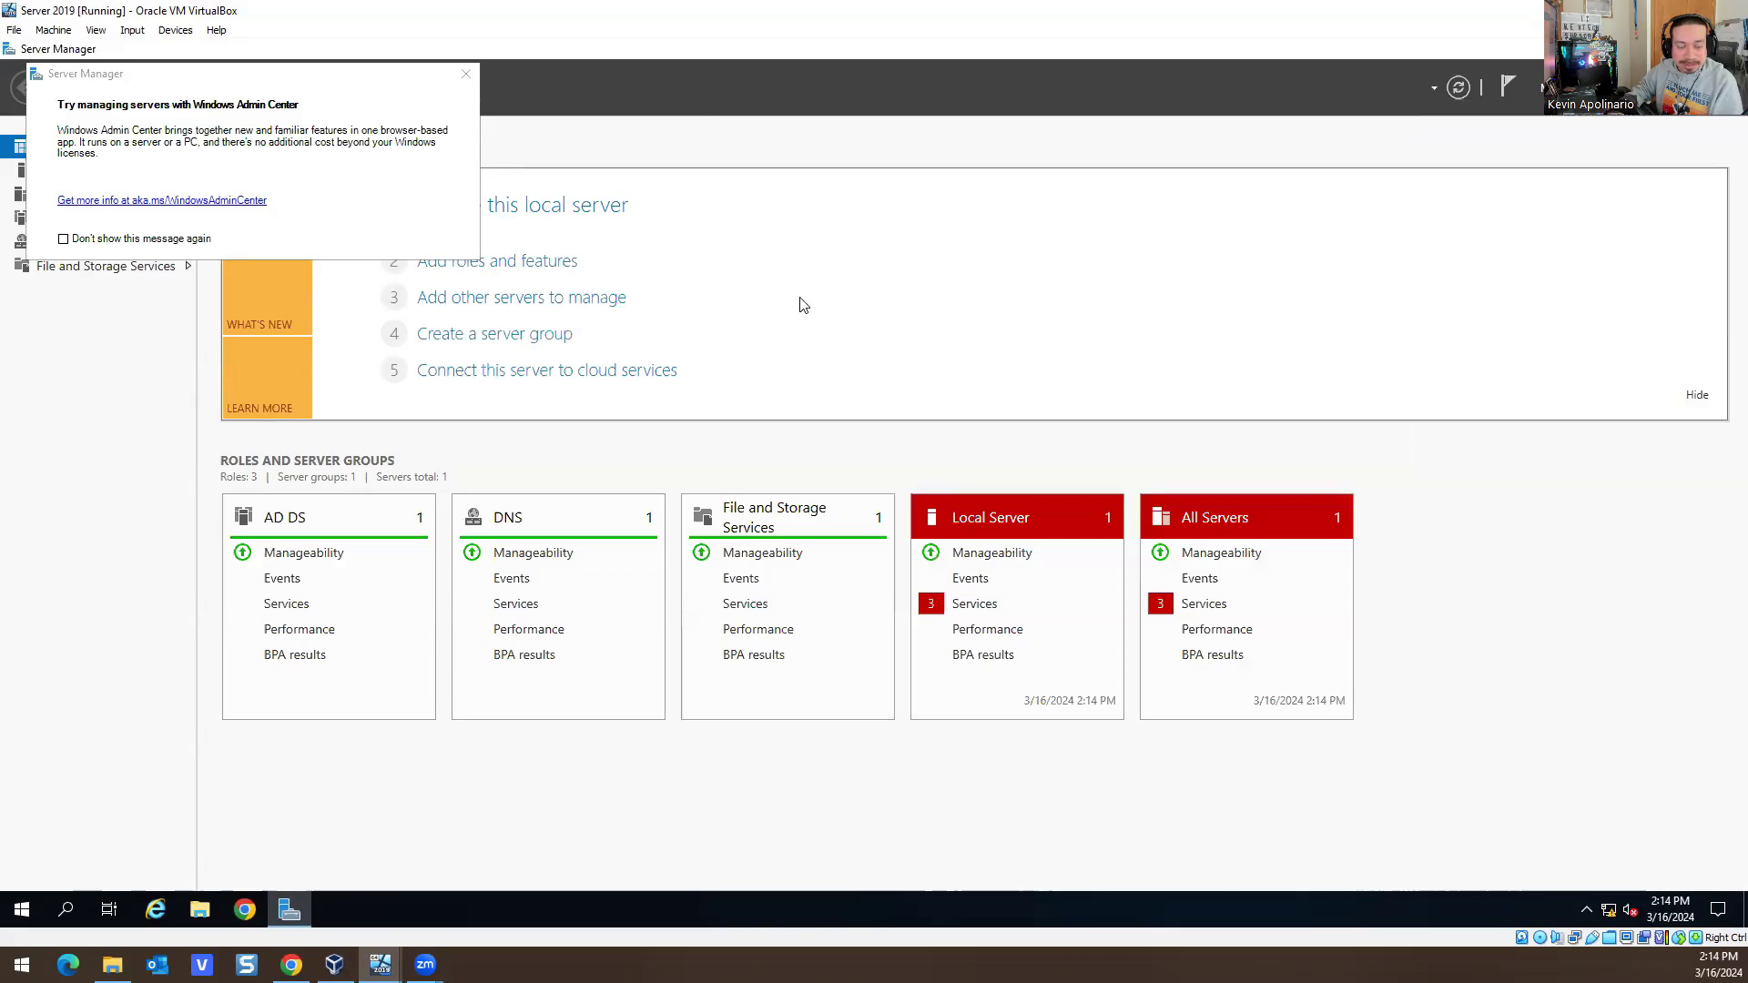
click(466, 74)
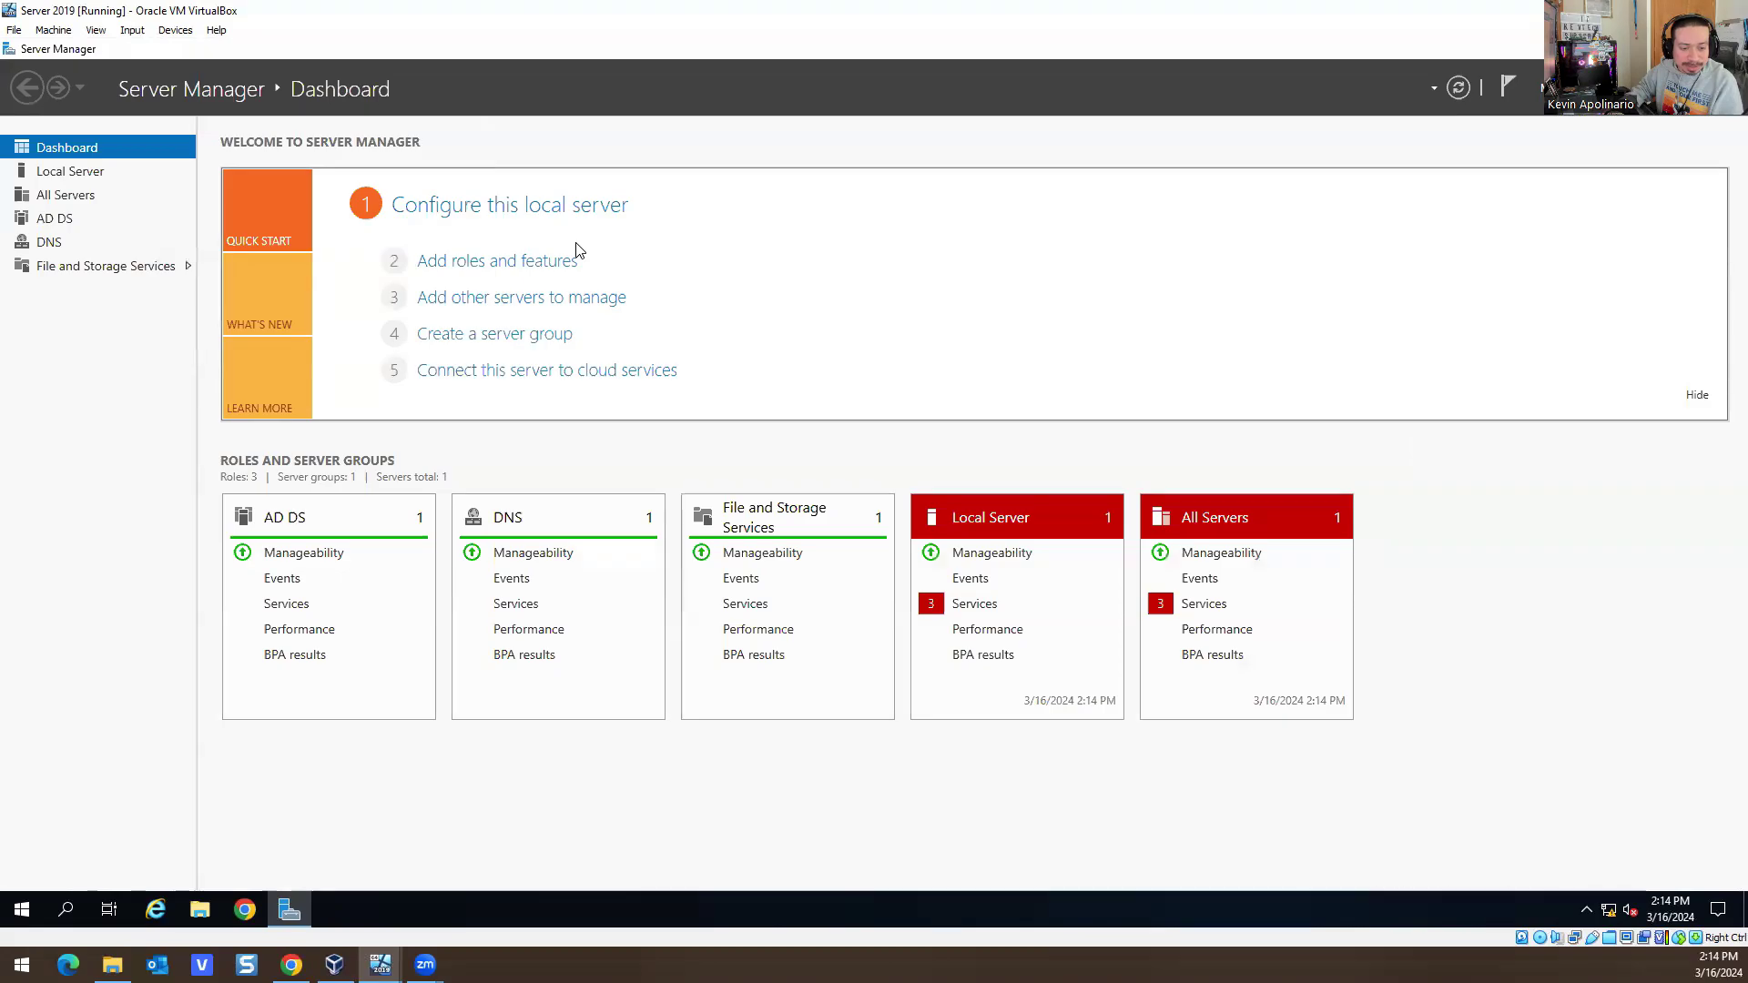
right_click(344, 913)
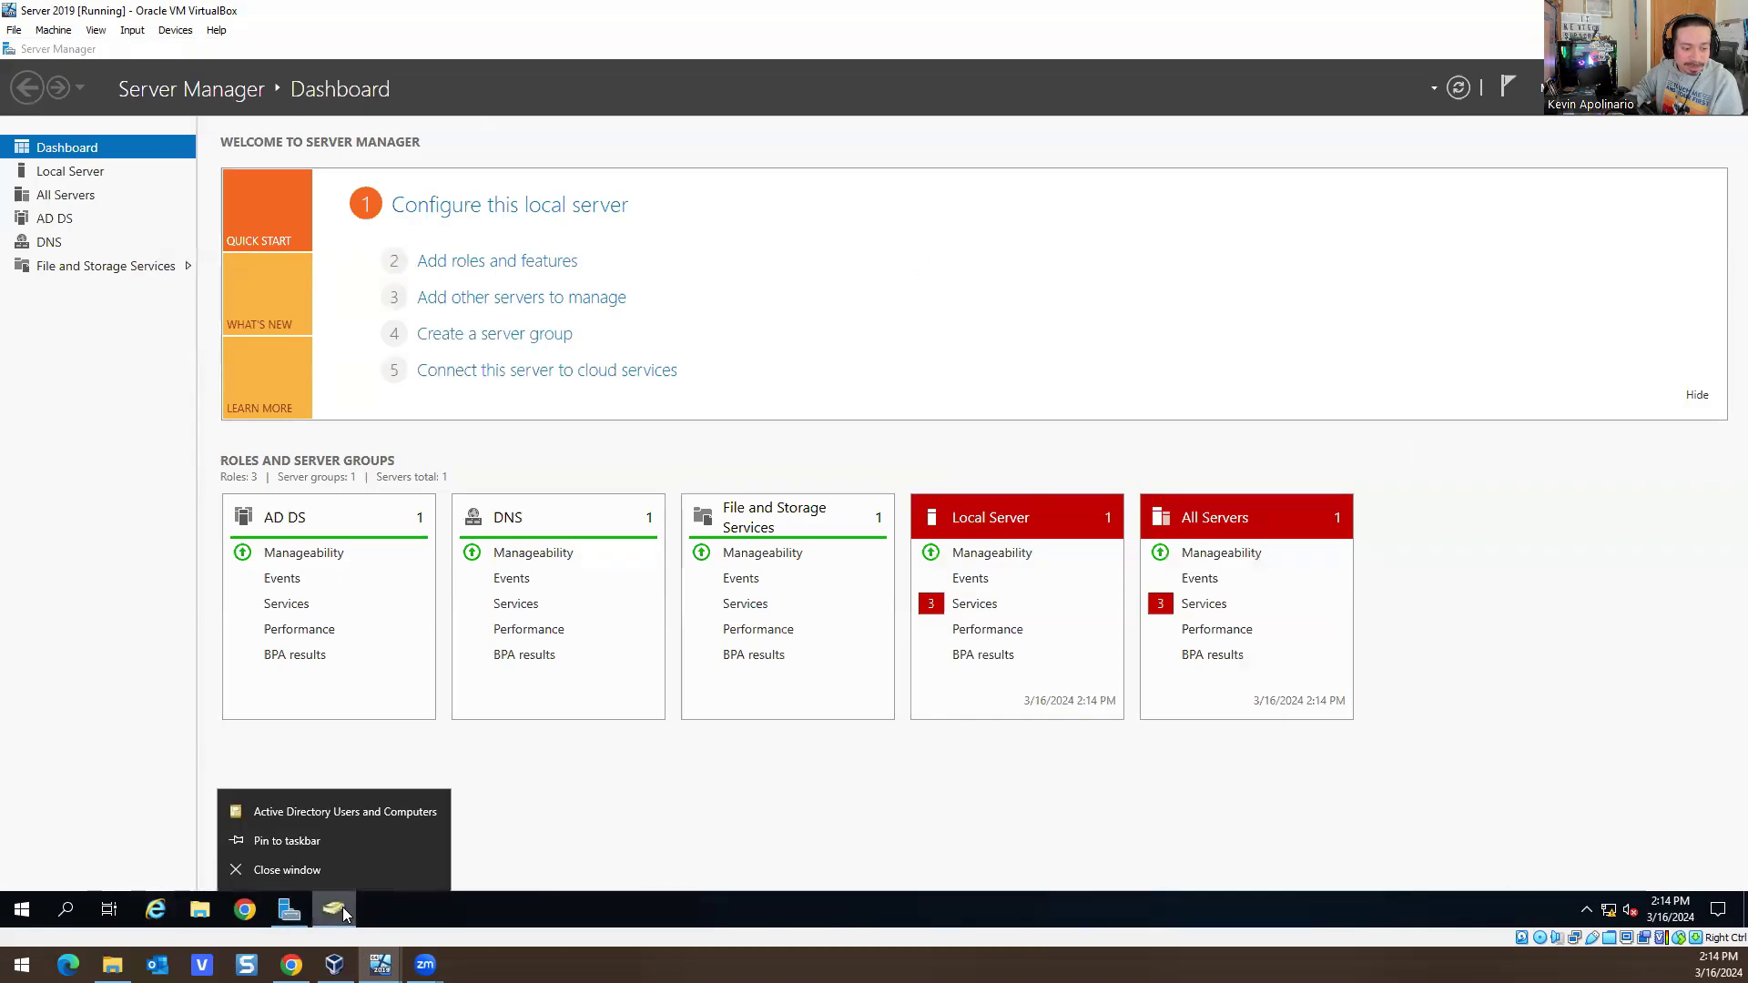
click(338, 913)
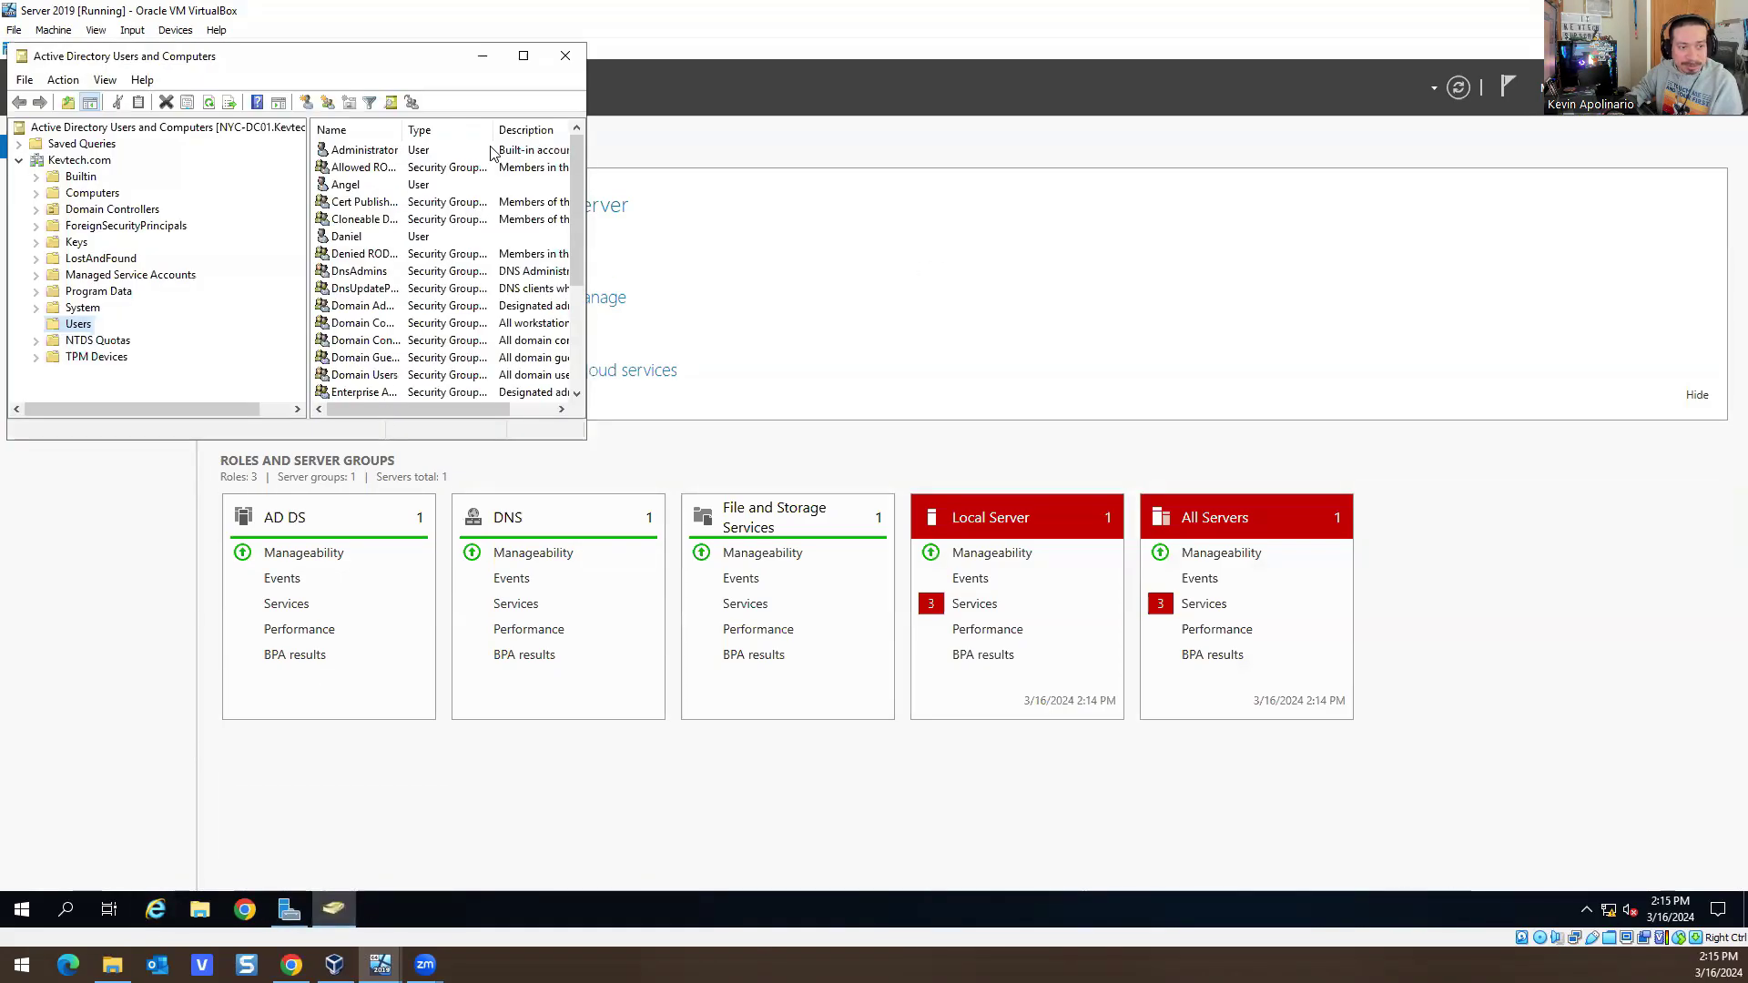
Unlock the locked-out user's account in its account properties and put the Active Directory console away
double_click(373, 237)
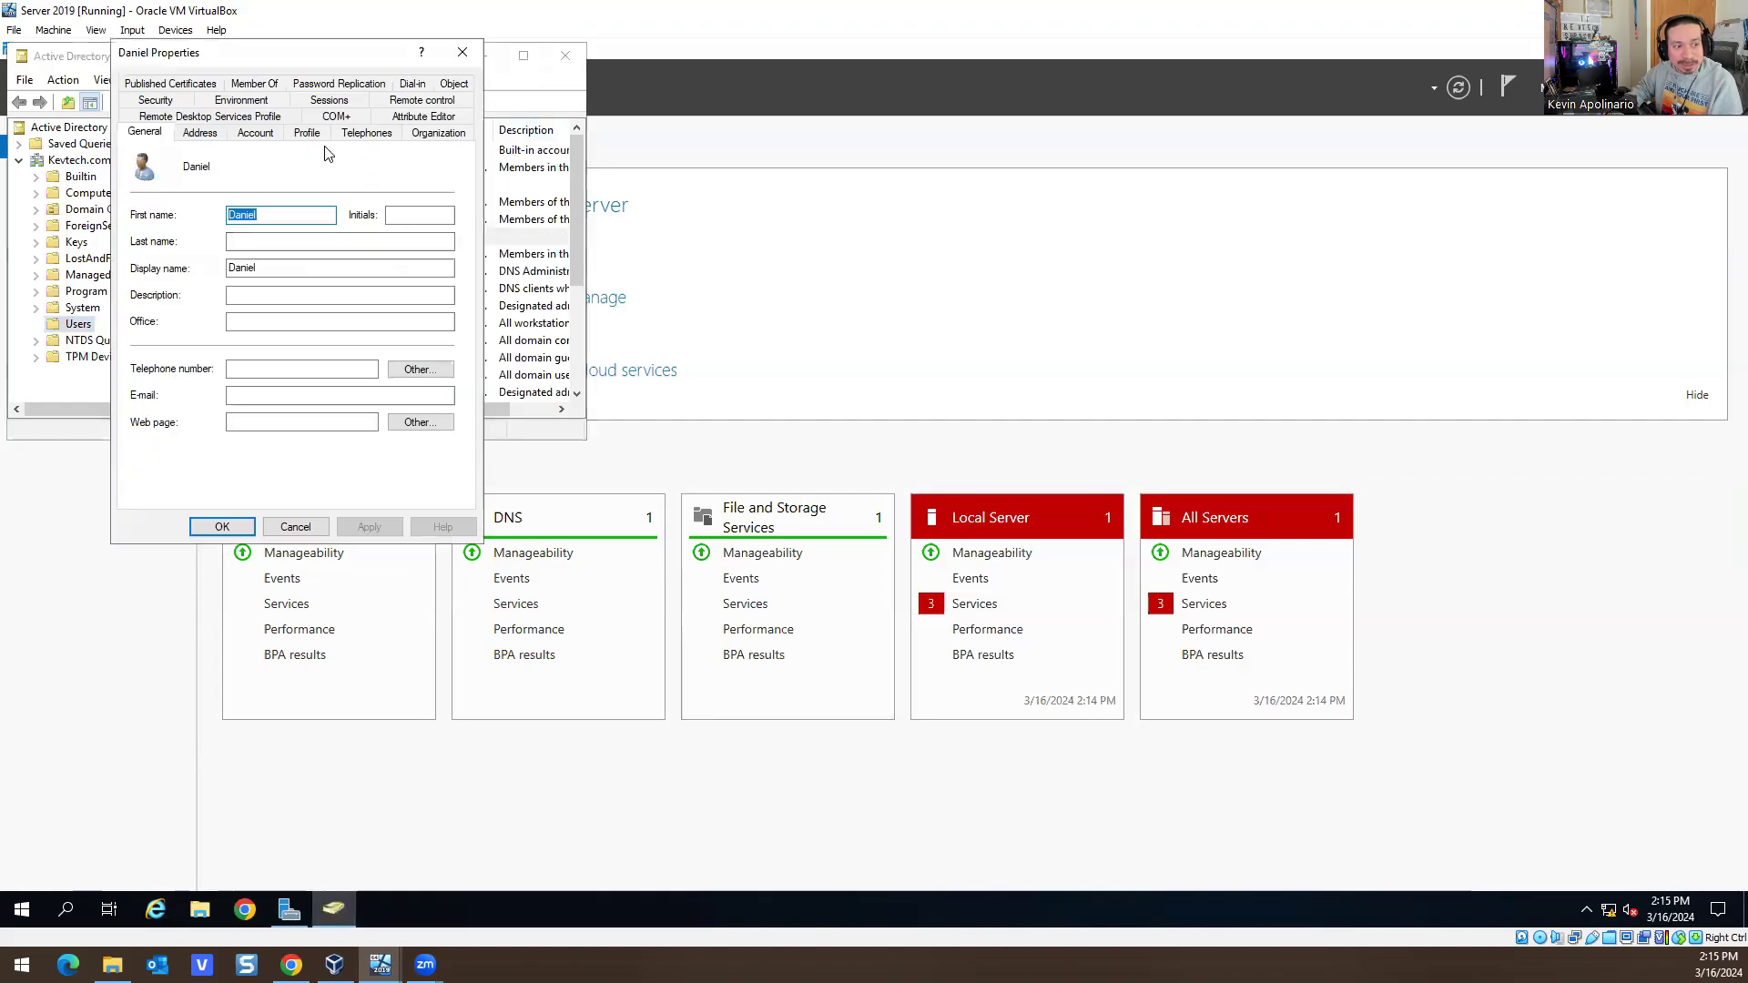
click(258, 134)
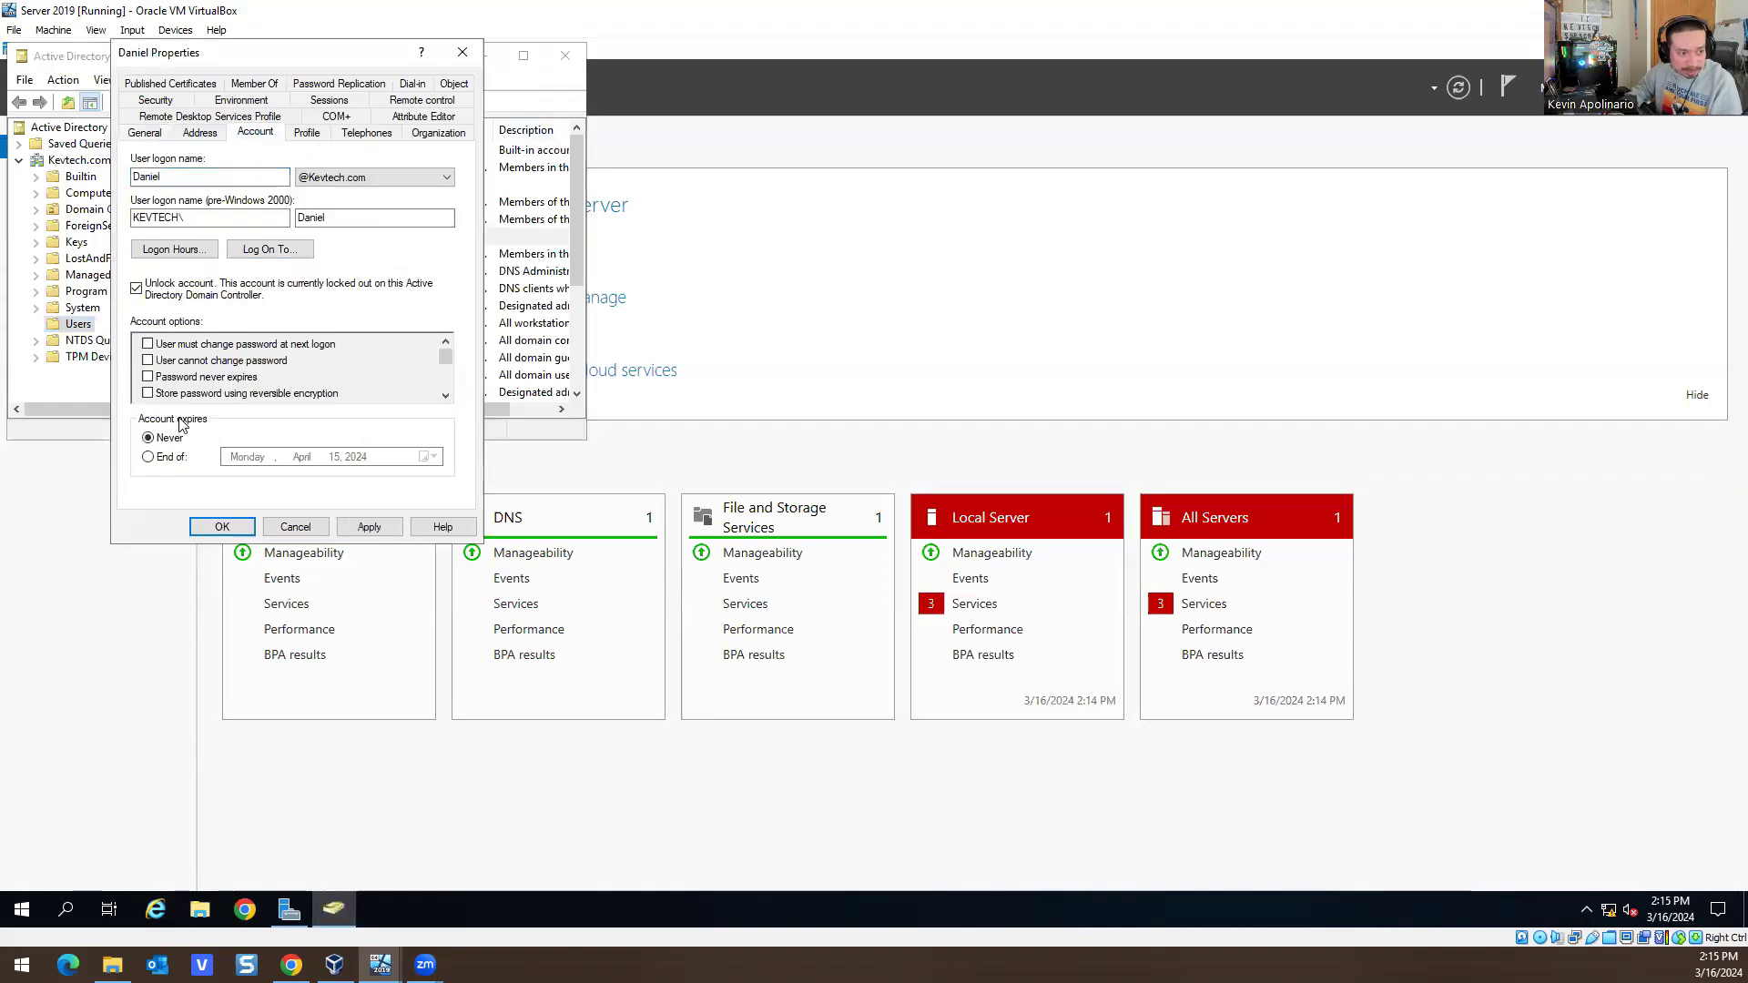
click(222, 526)
click(565, 55)
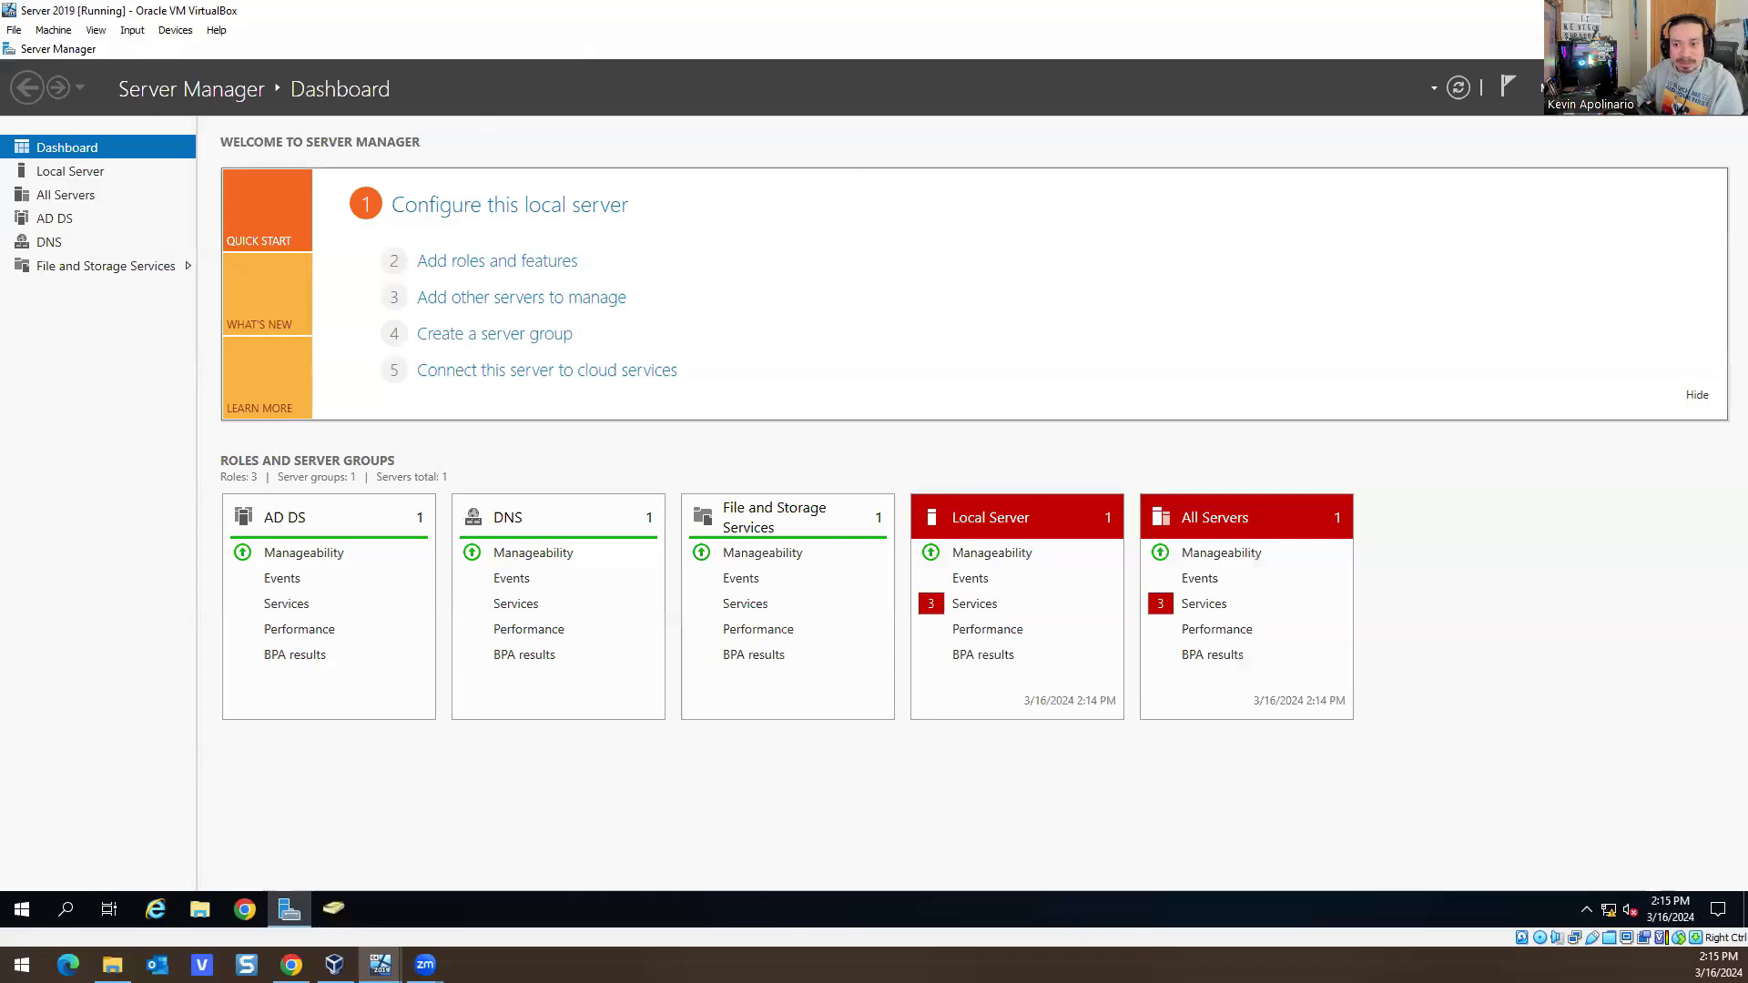
Open Group Policy Management and show all sections of the settings report for the Default Domain Controllers Policy
click(1602, 88)
click(1488, 347)
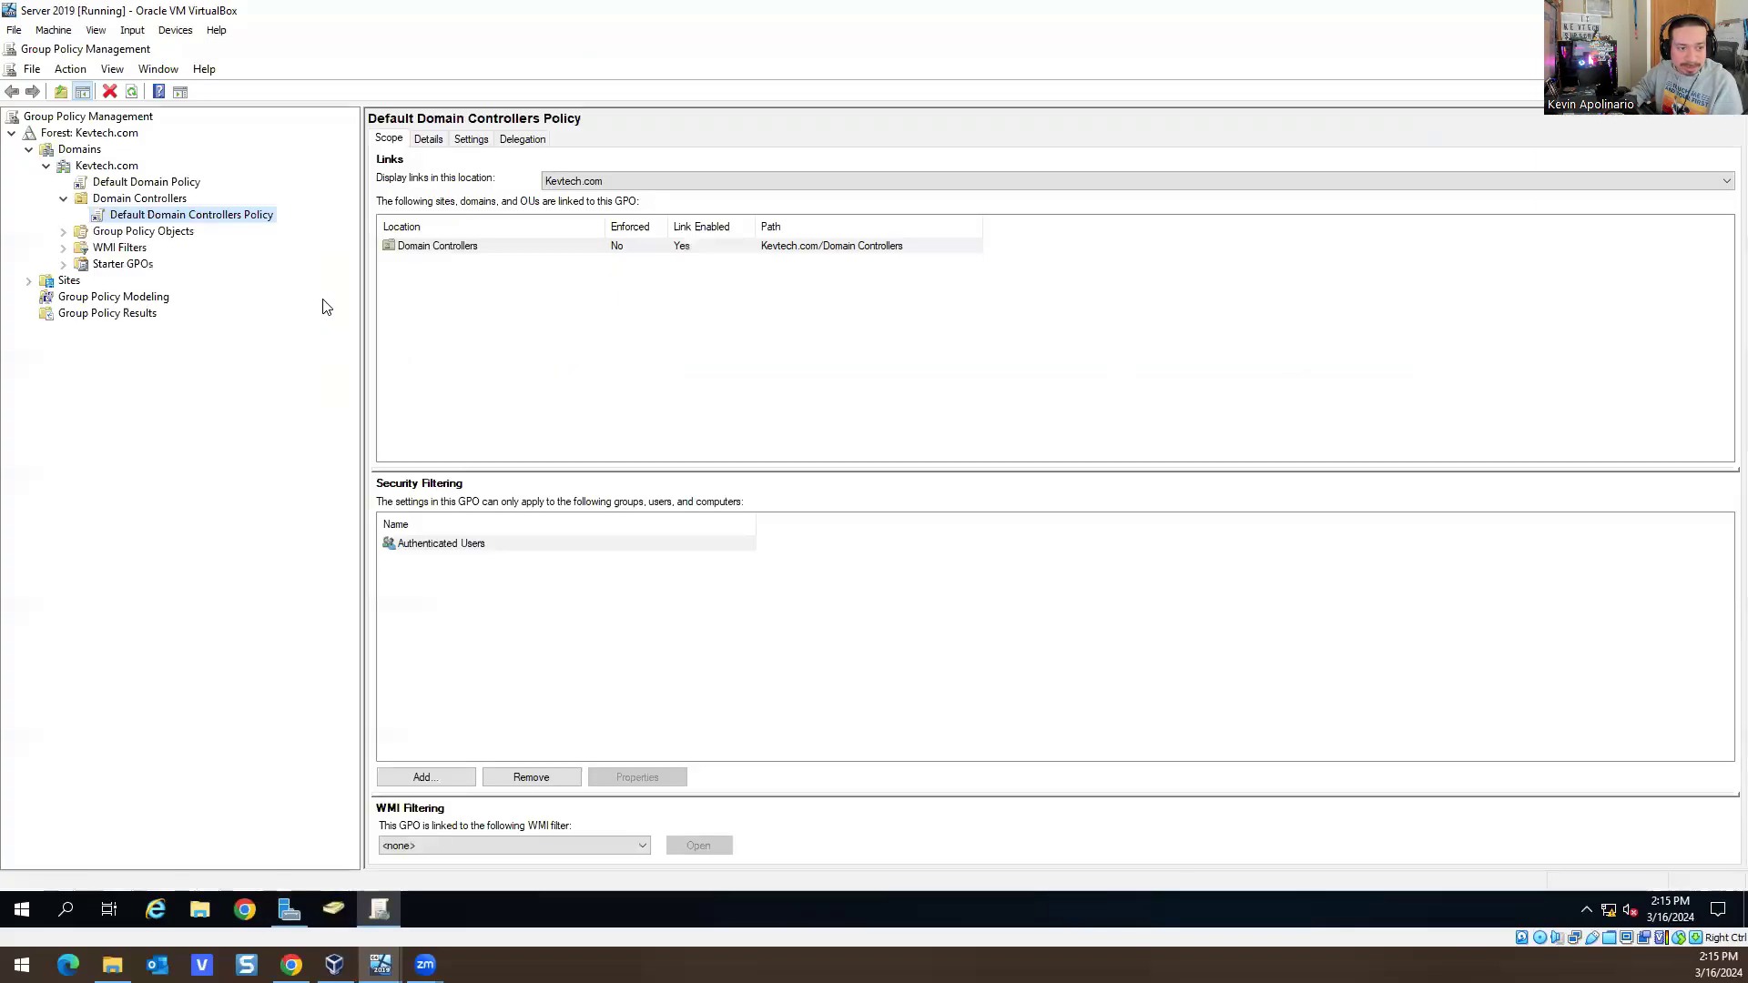
right_click(128, 216)
click(428, 139)
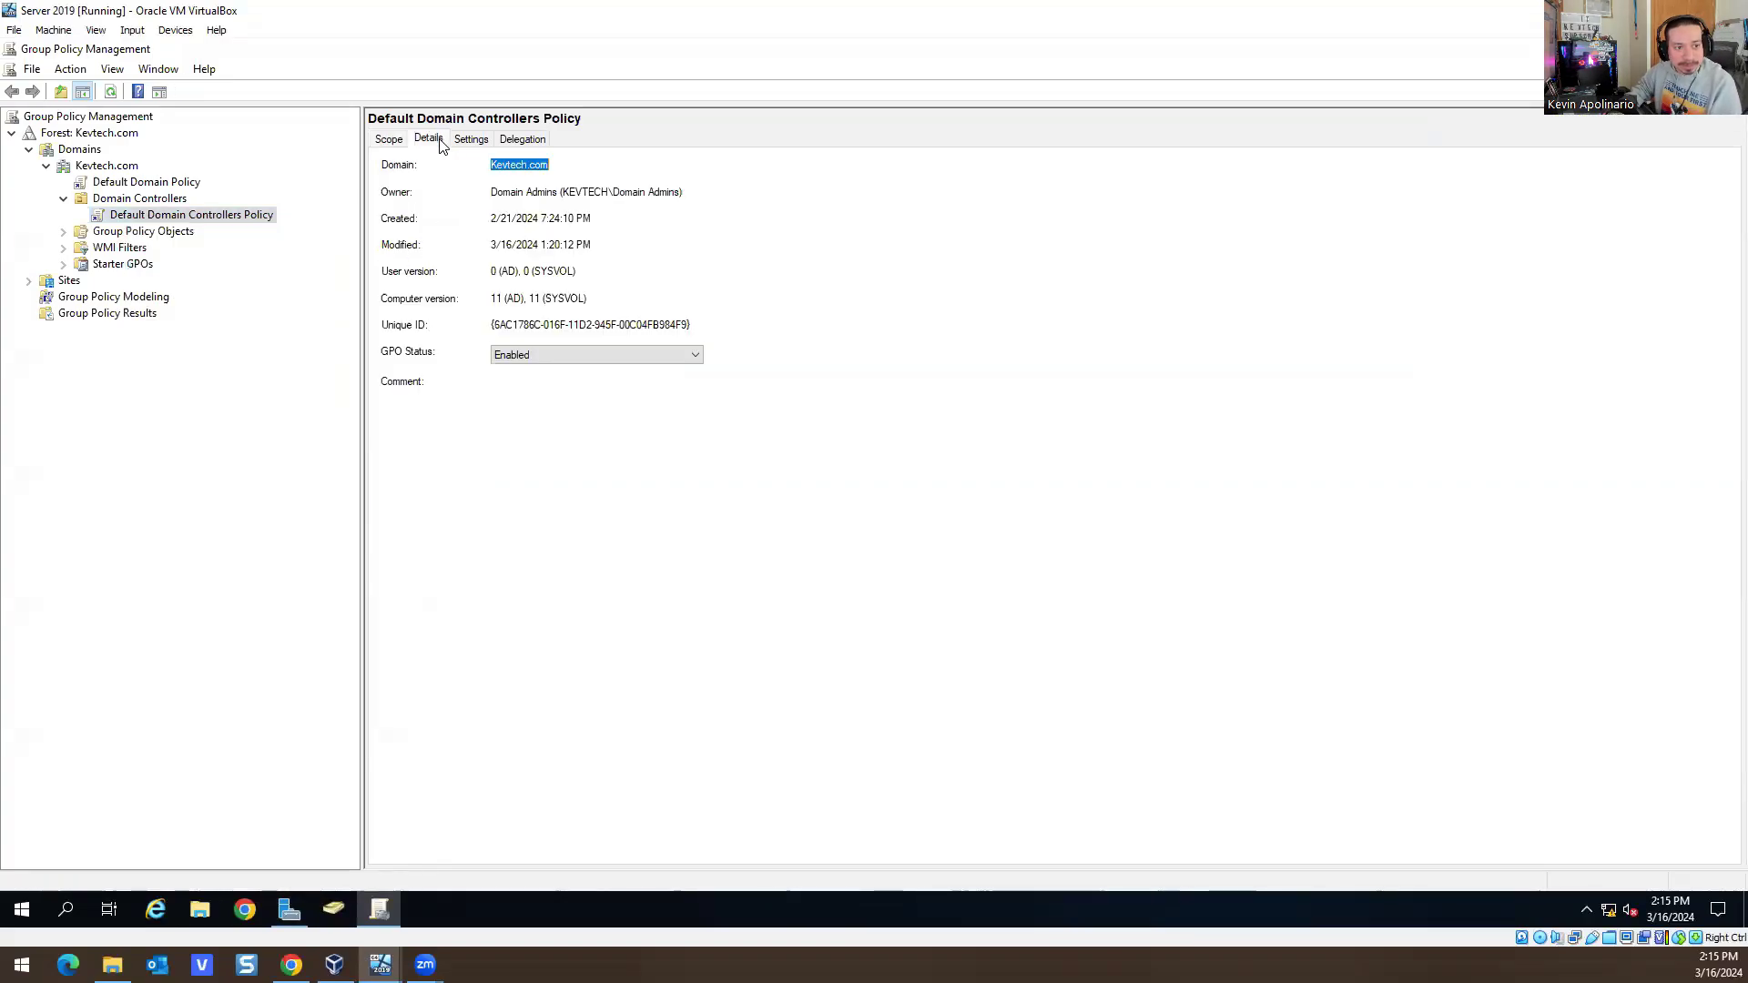
click(466, 144)
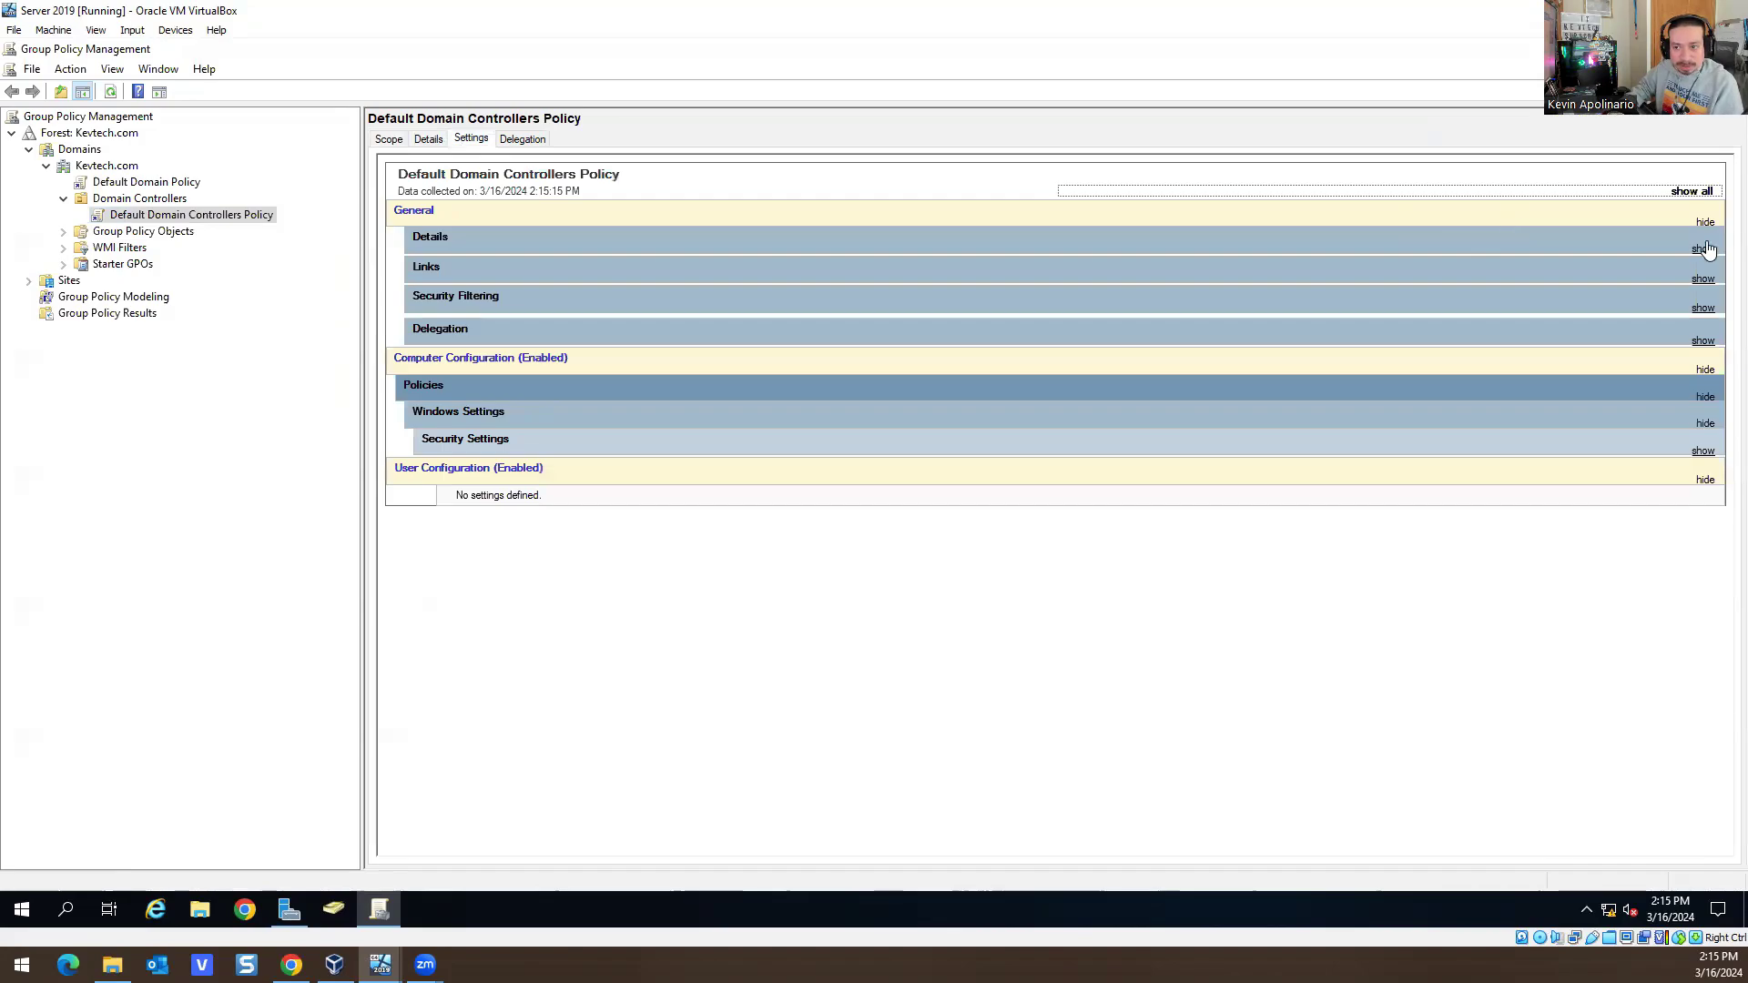
click(1691, 192)
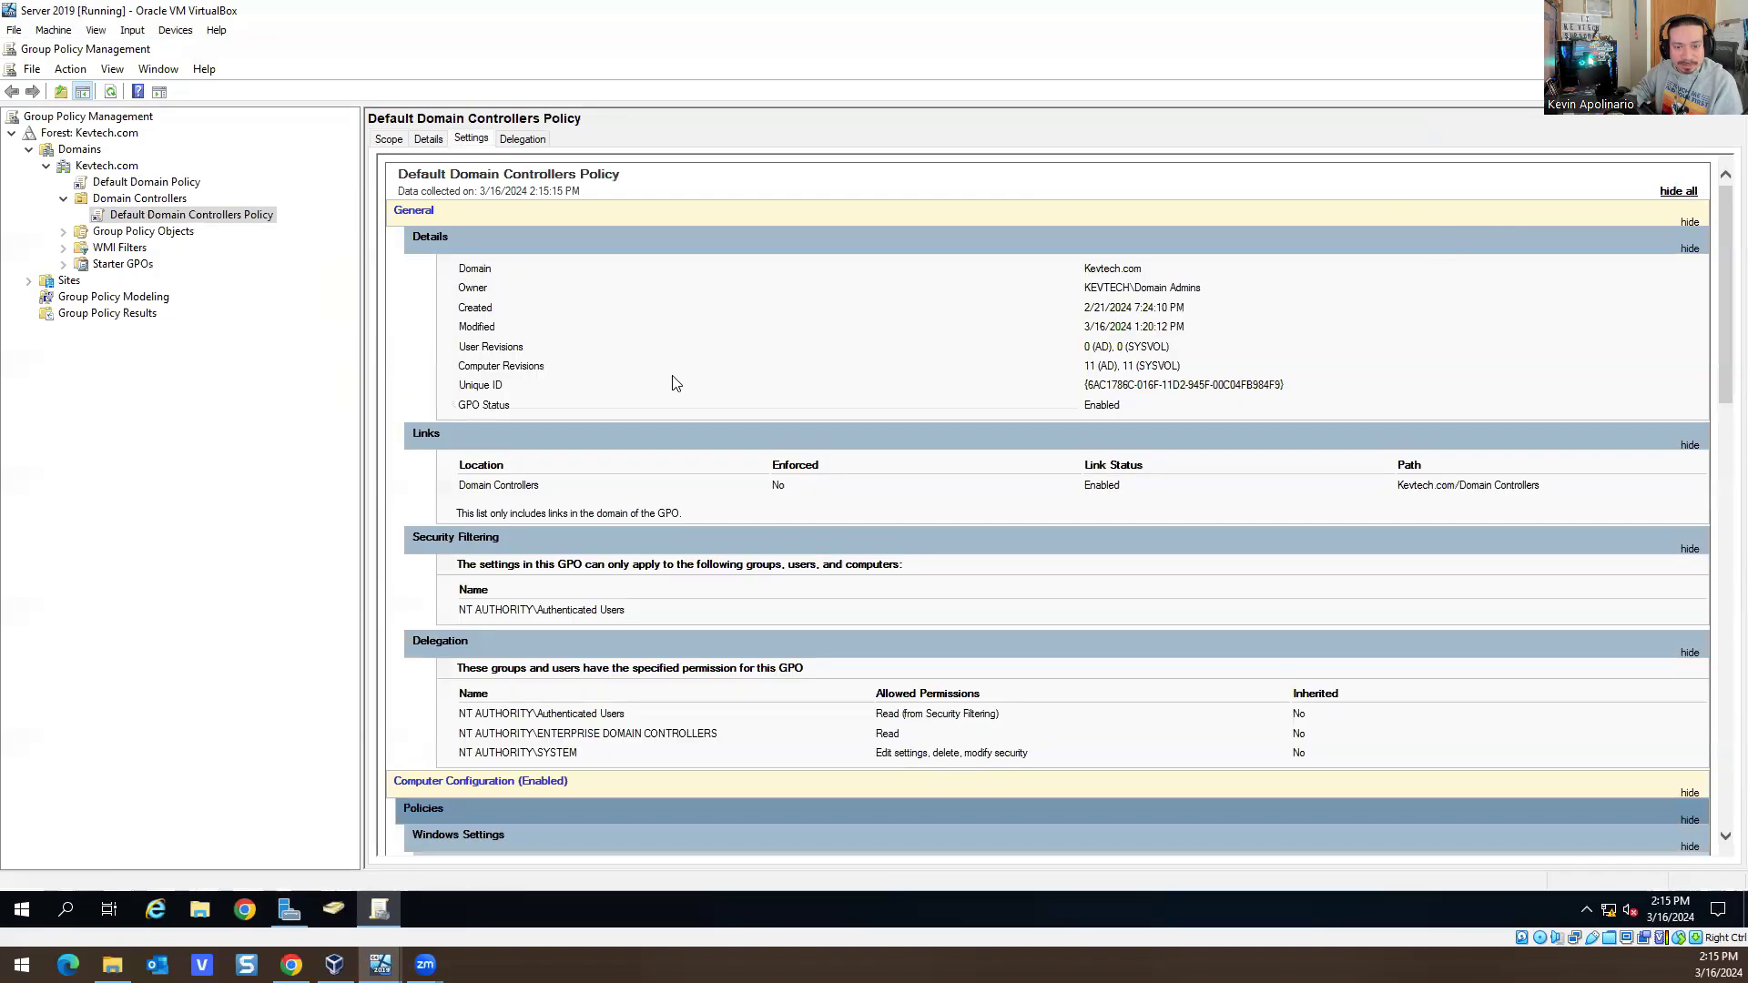
scroll(746, 521, down, 2)
scroll(739, 365, up, 2)
scroll(694, 417, down, 10)
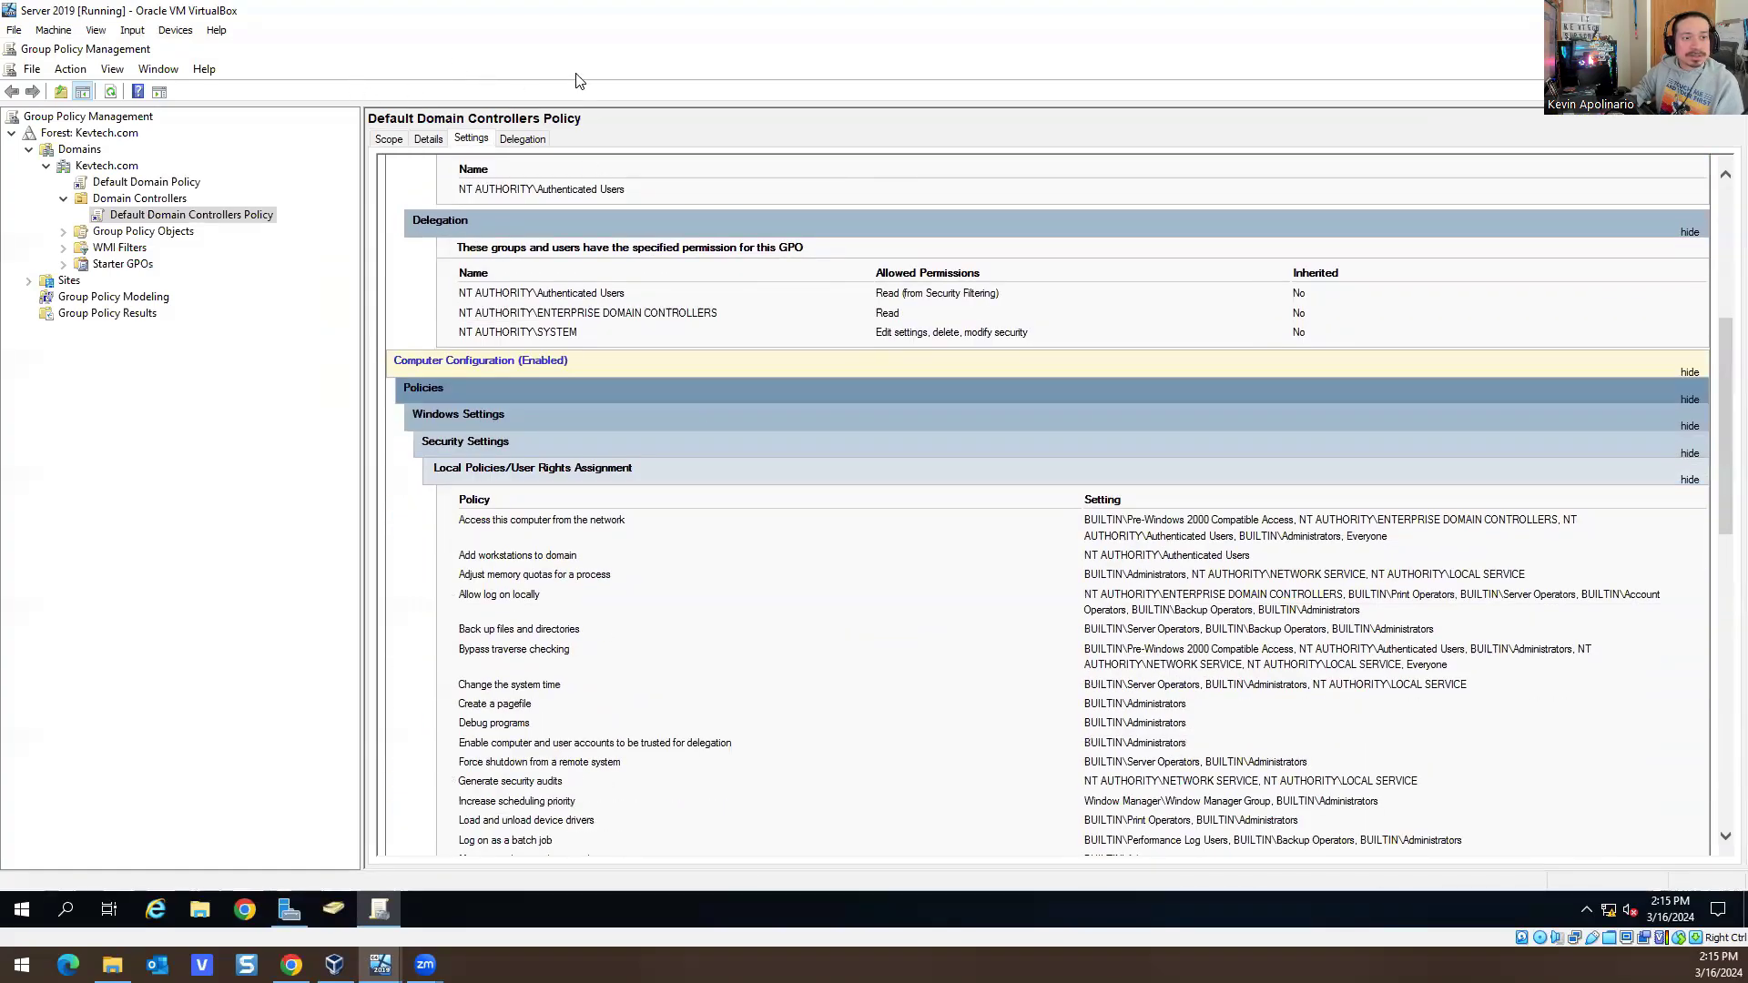
Take the Group Policy Management window out of full screen and enlarge it until the settings report is readable beside the policy tree
drag(1044, 57, 490, 79)
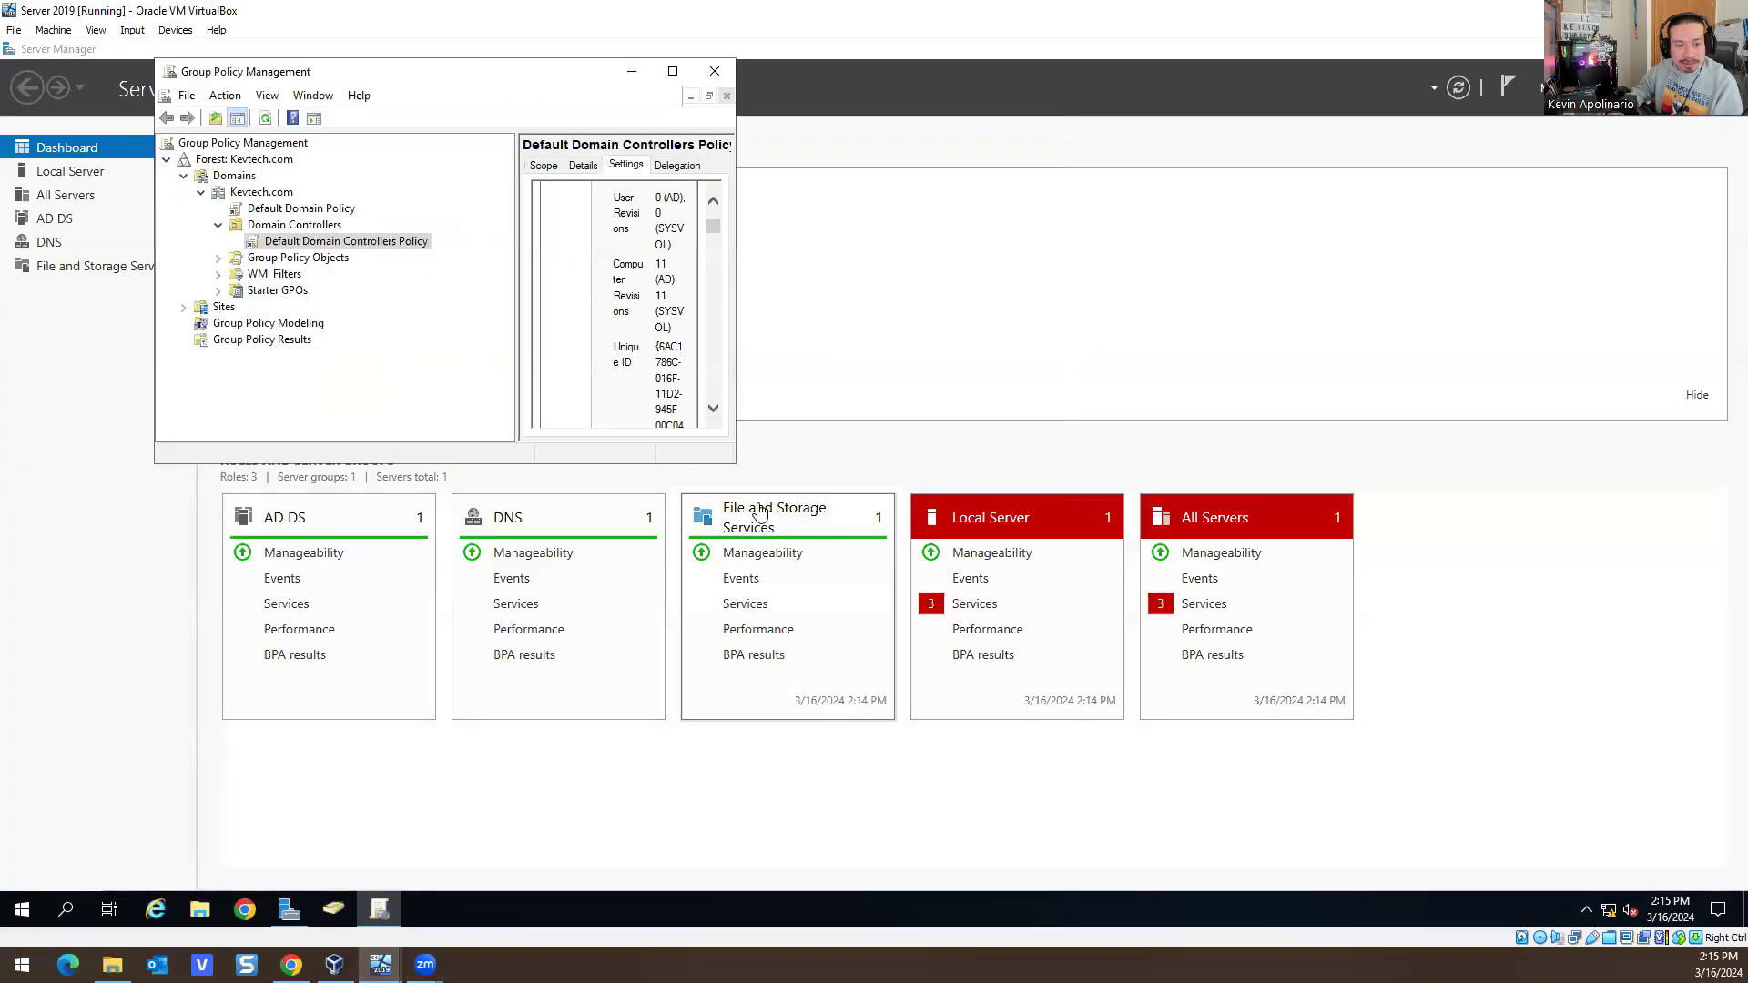
drag(734, 463, 1210, 696)
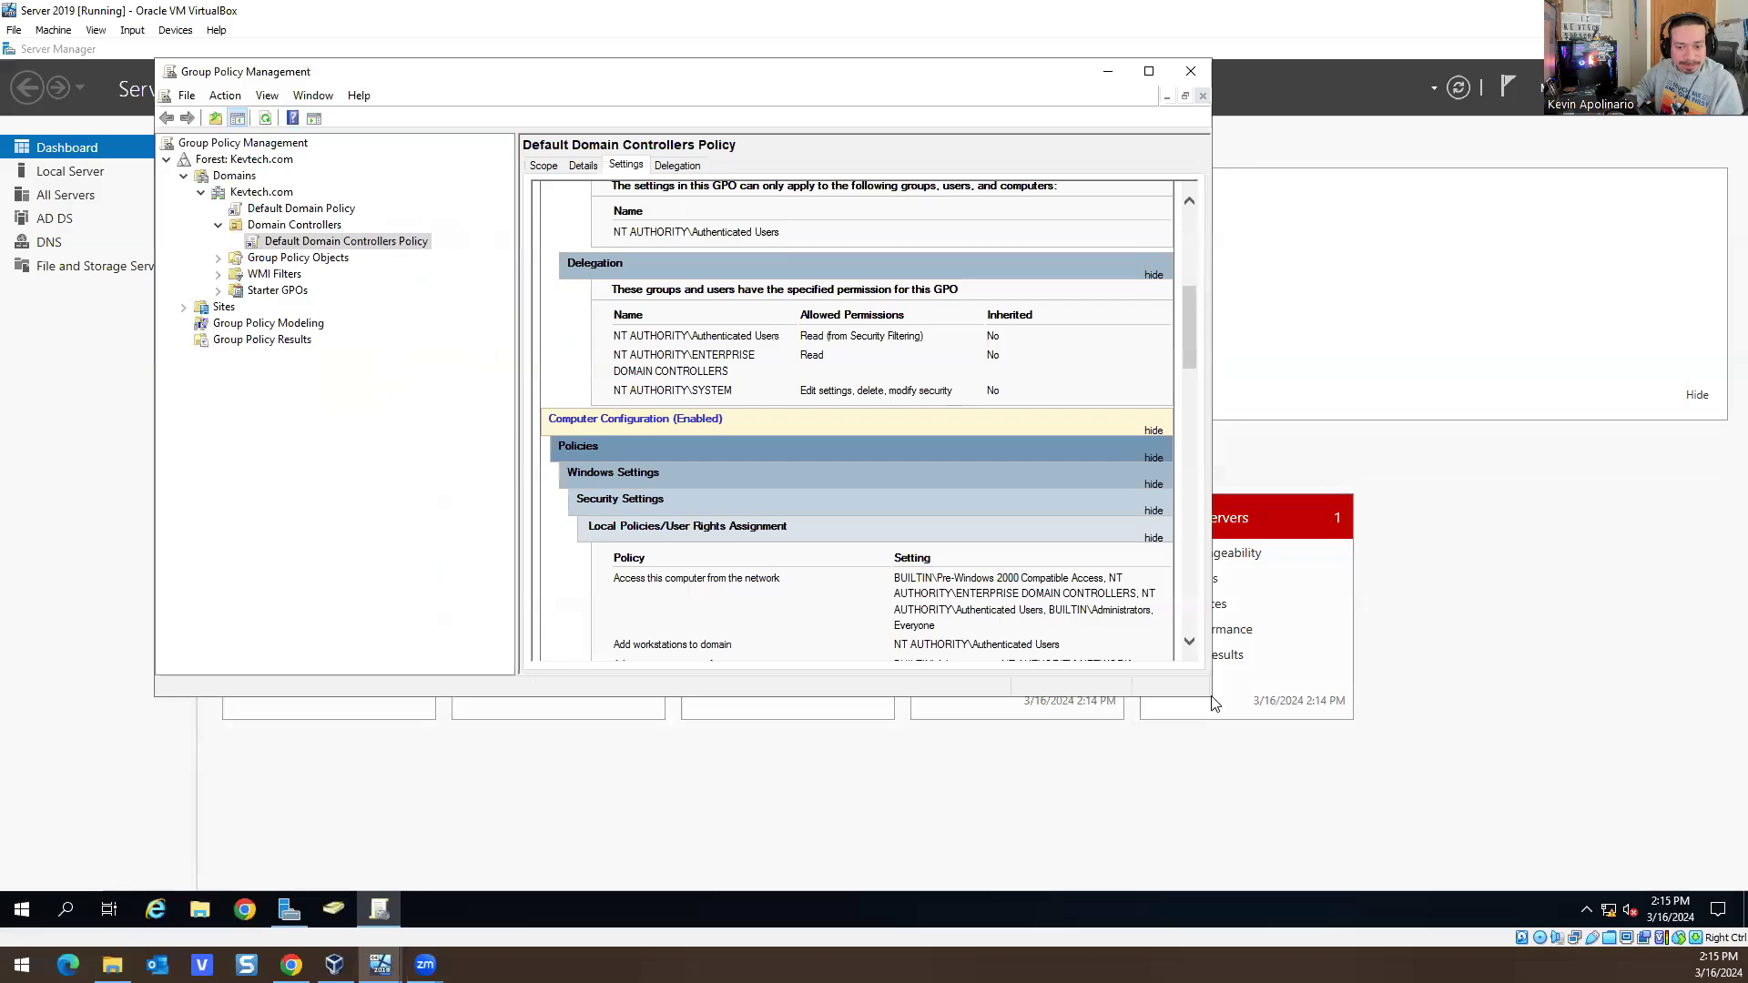
drag(1211, 696, 1462, 866)
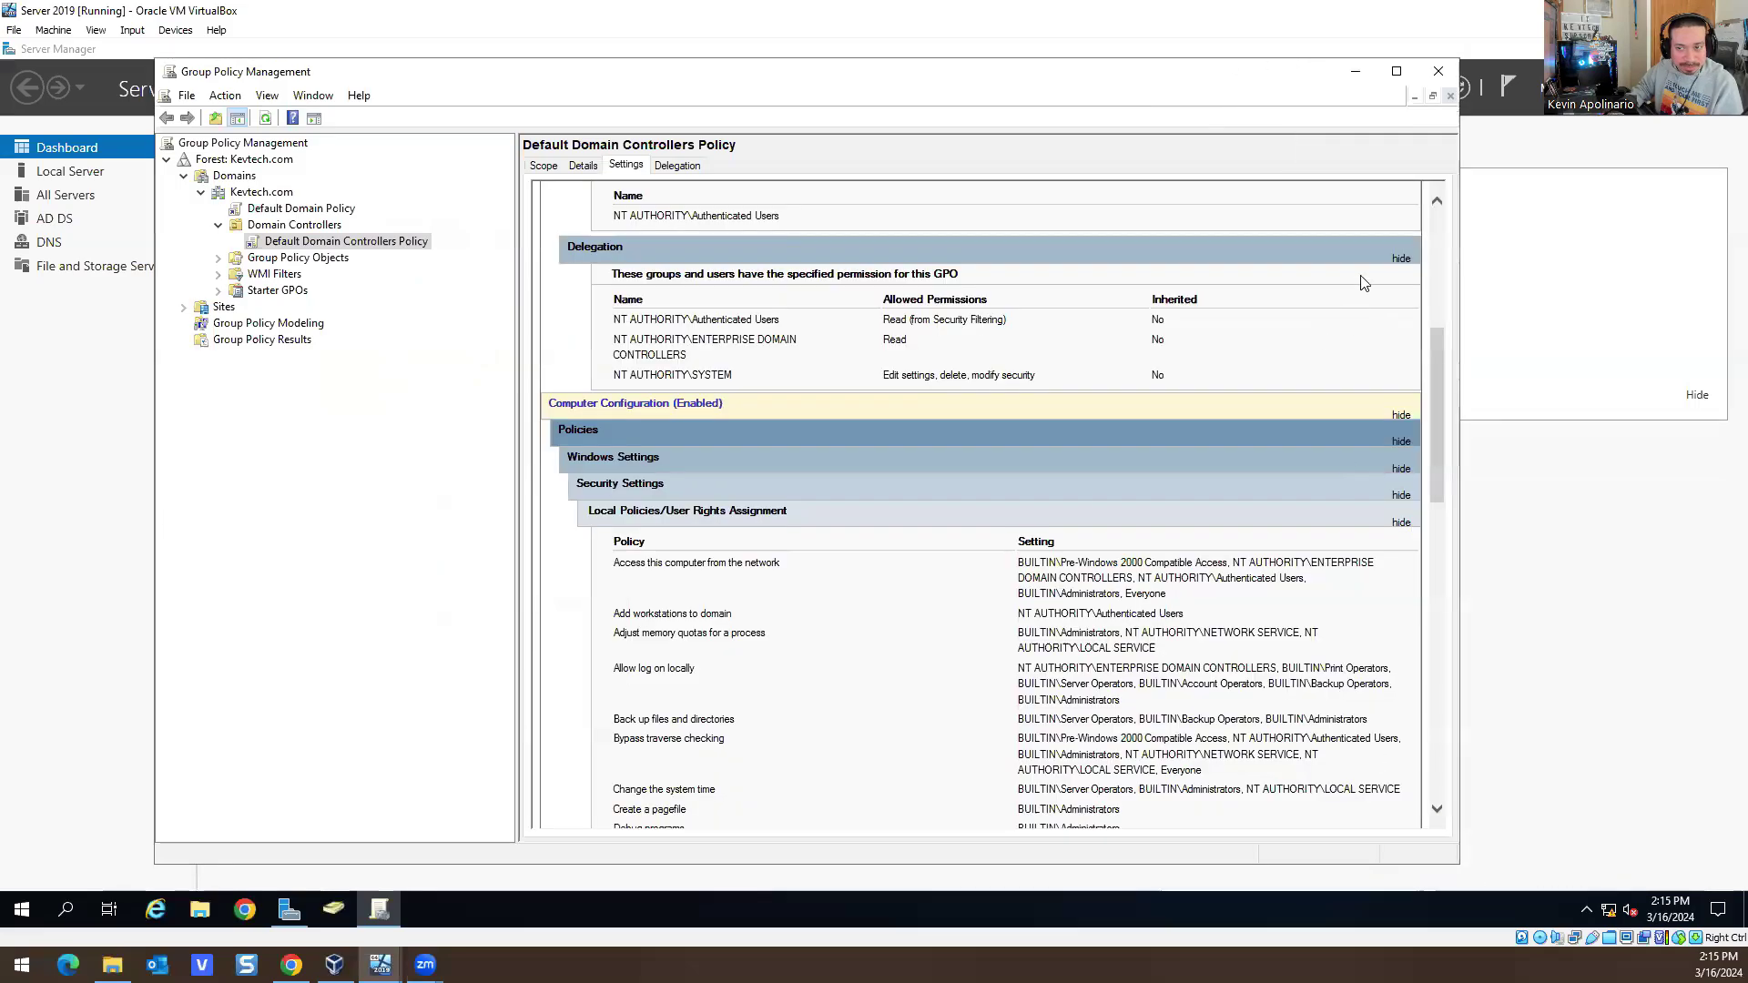
drag(1437, 369, 1431, 229)
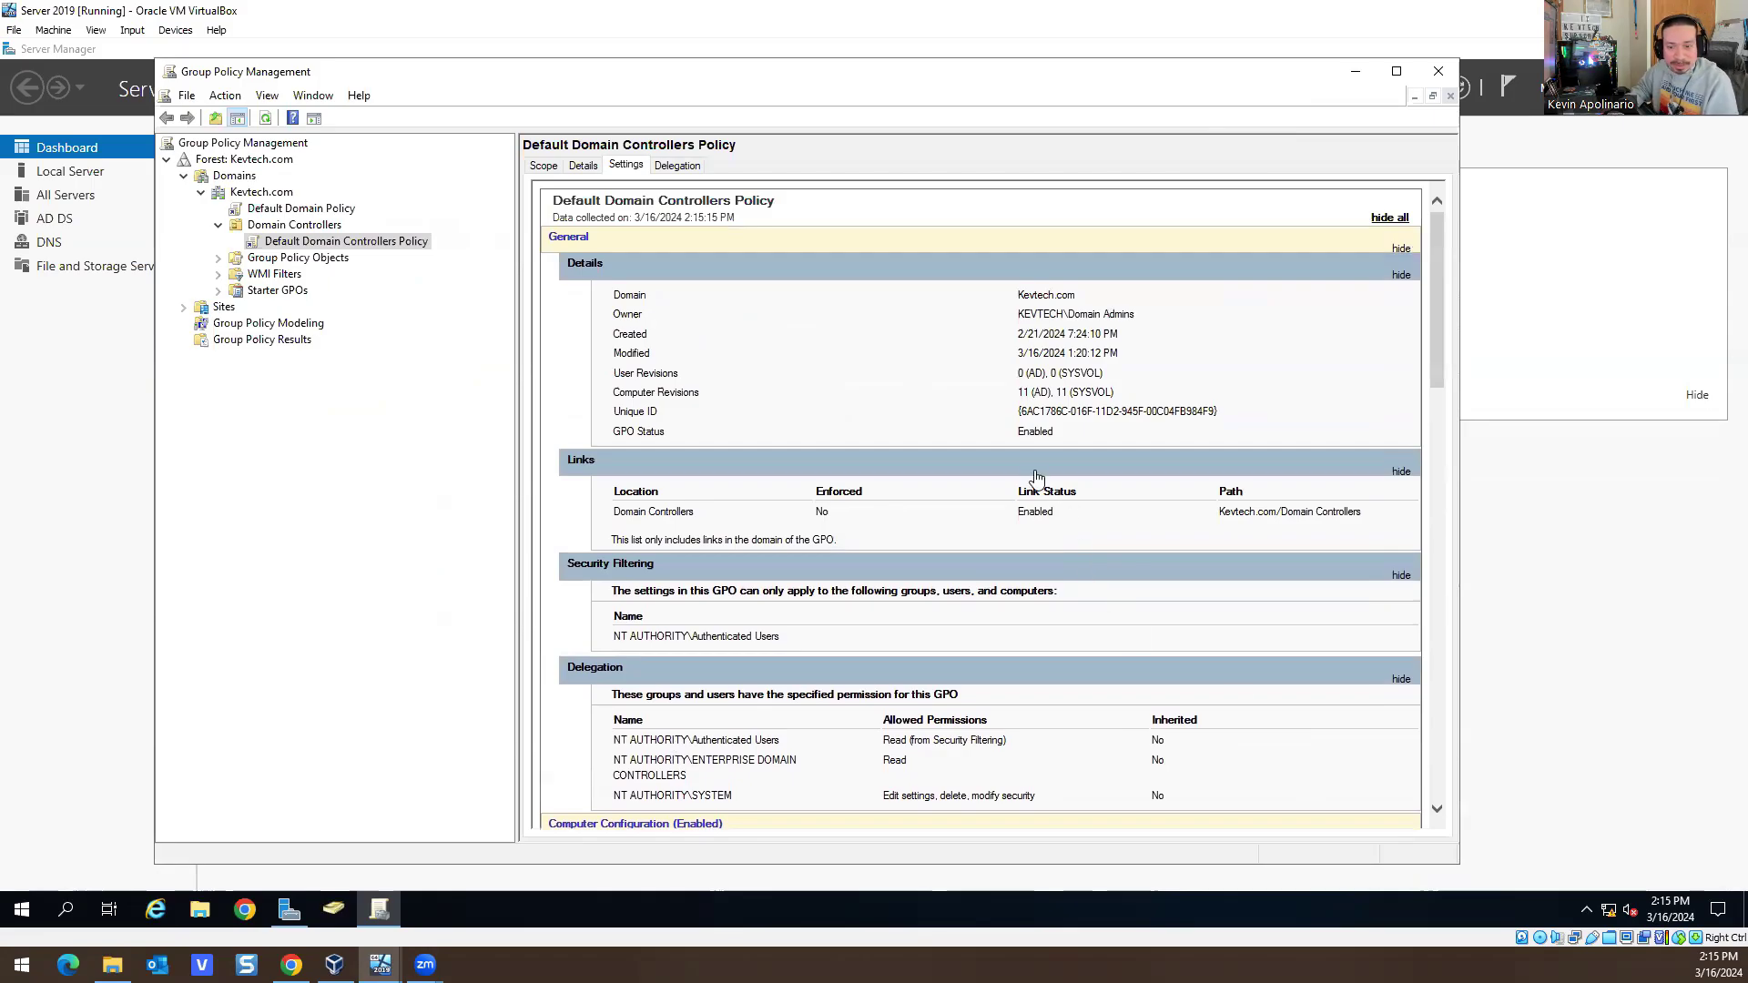
Examine the report's Computer Configuration area, collapsing and expanding its Policies, Windows Settings and Security Settings sections
scroll(1044, 479, down, 4)
scroll(1044, 480, down, 2)
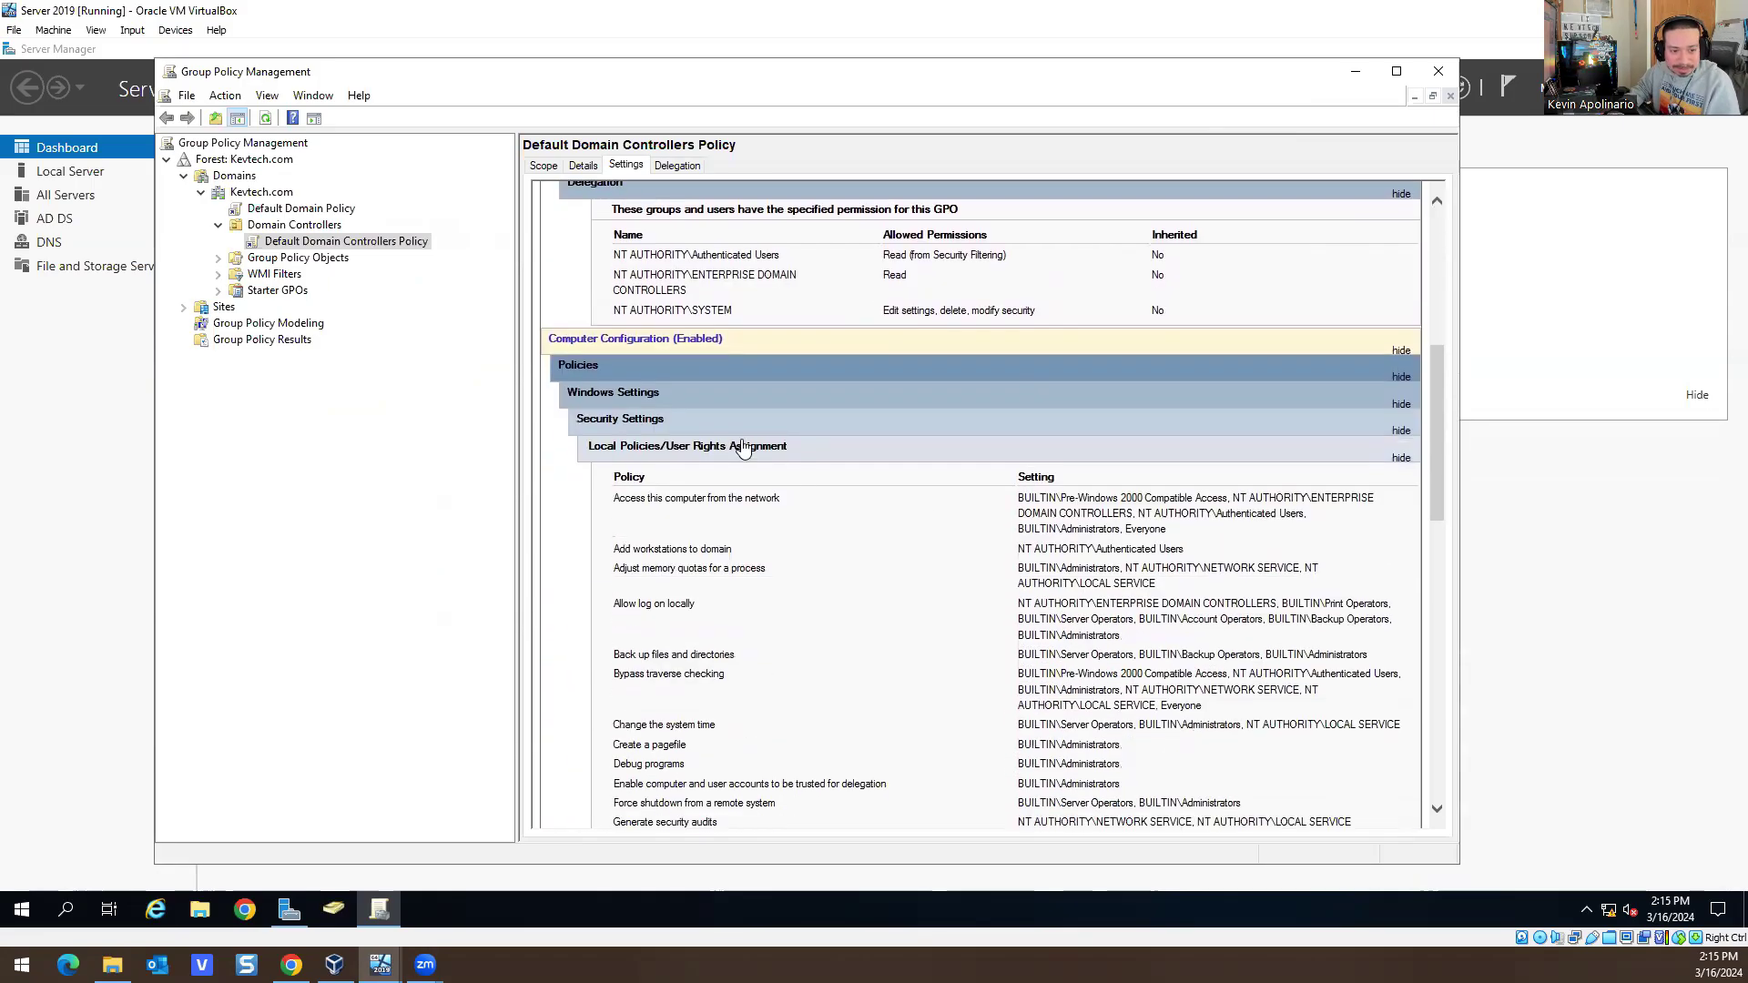
click(646, 373)
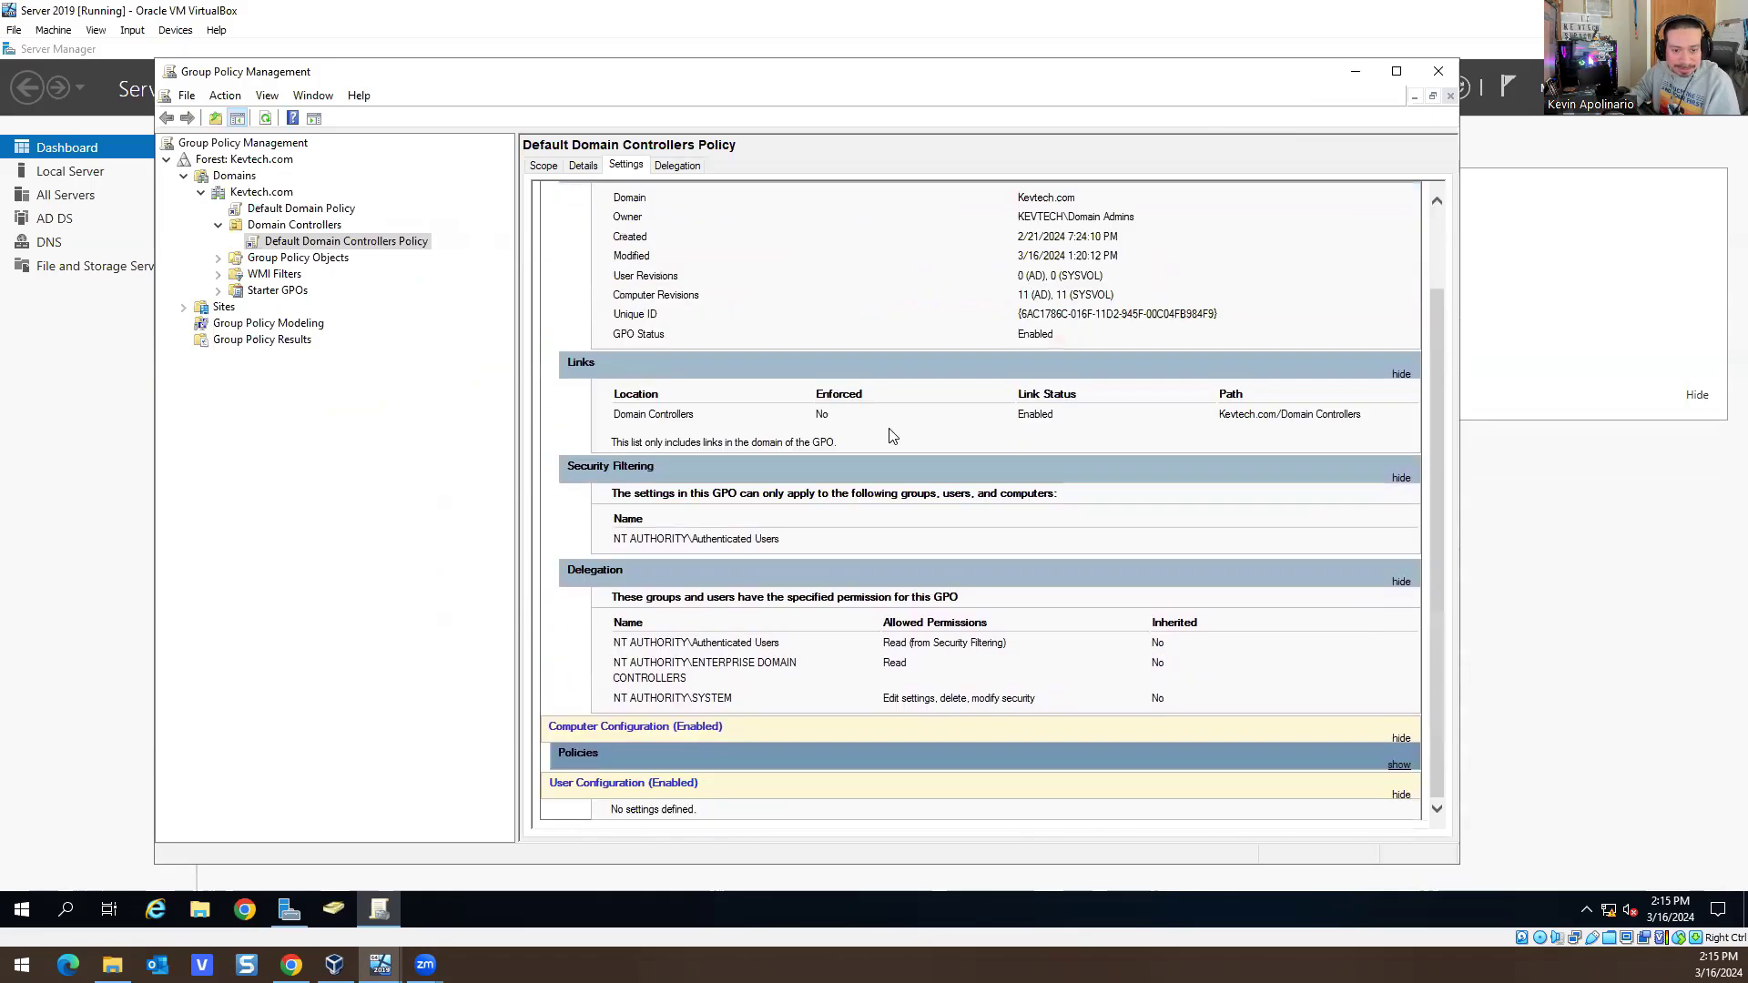
scroll(1064, 535, up, 1)
scroll(1137, 588, down, 1)
scroll(770, 419, up, 1)
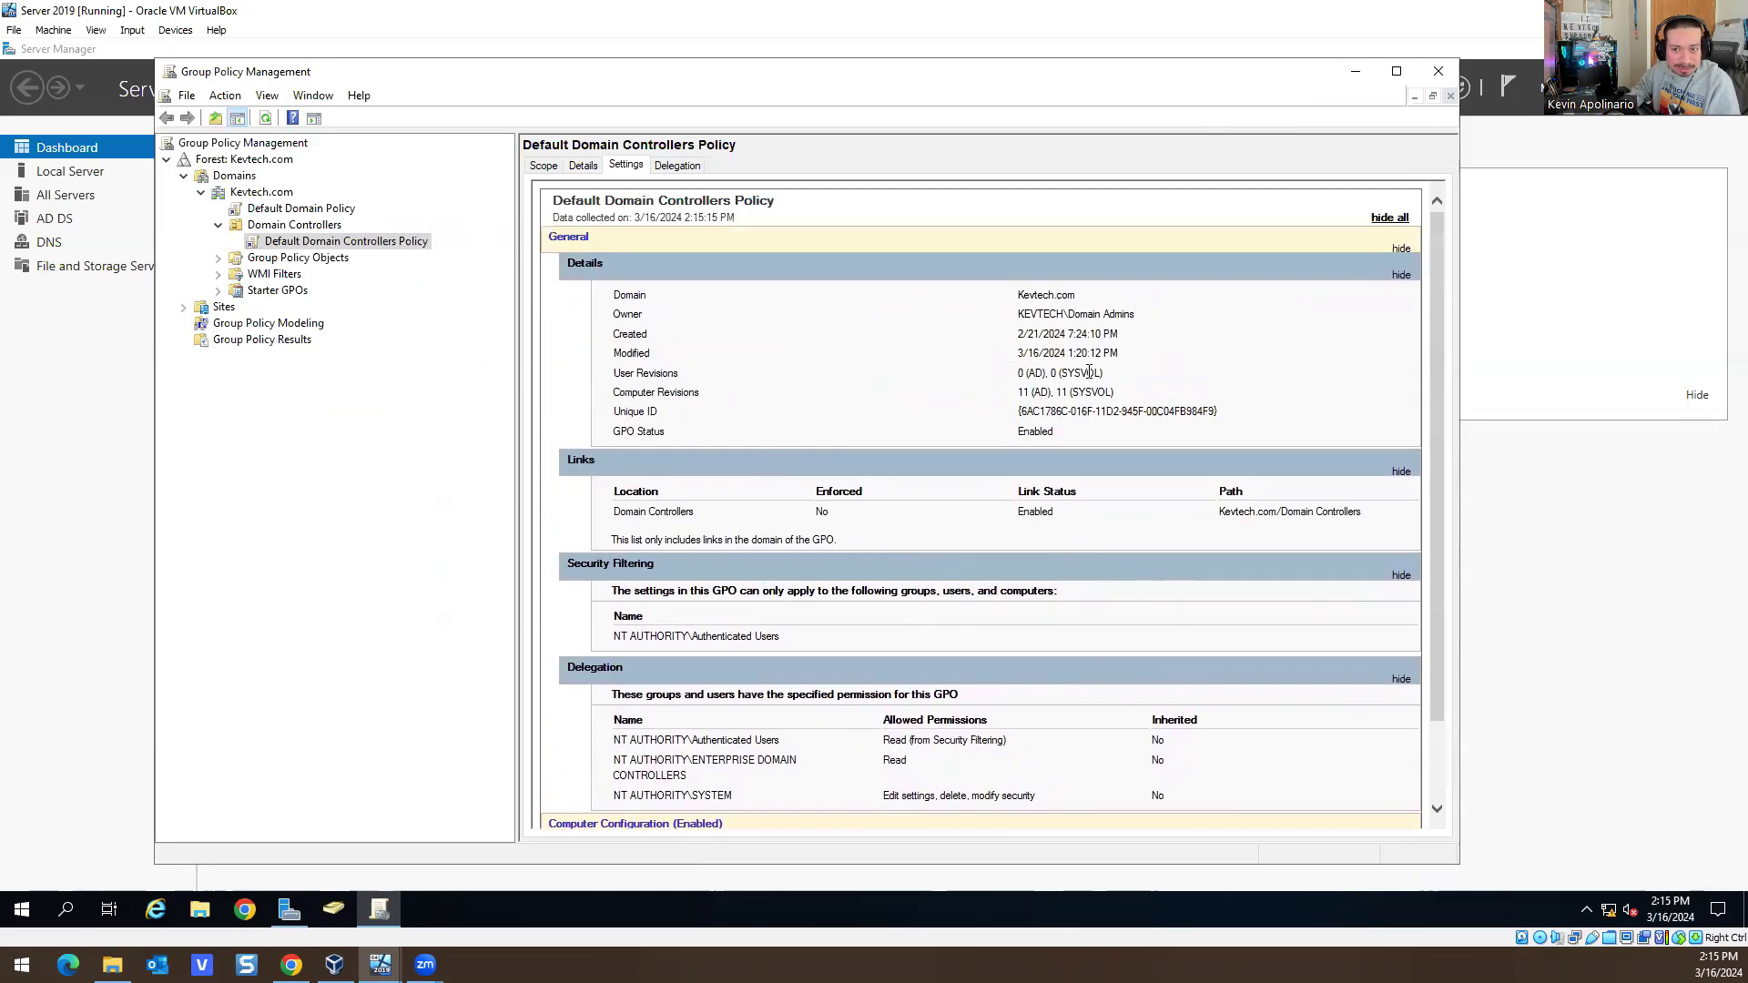
scroll(1089, 373, down, 1)
click(734, 765)
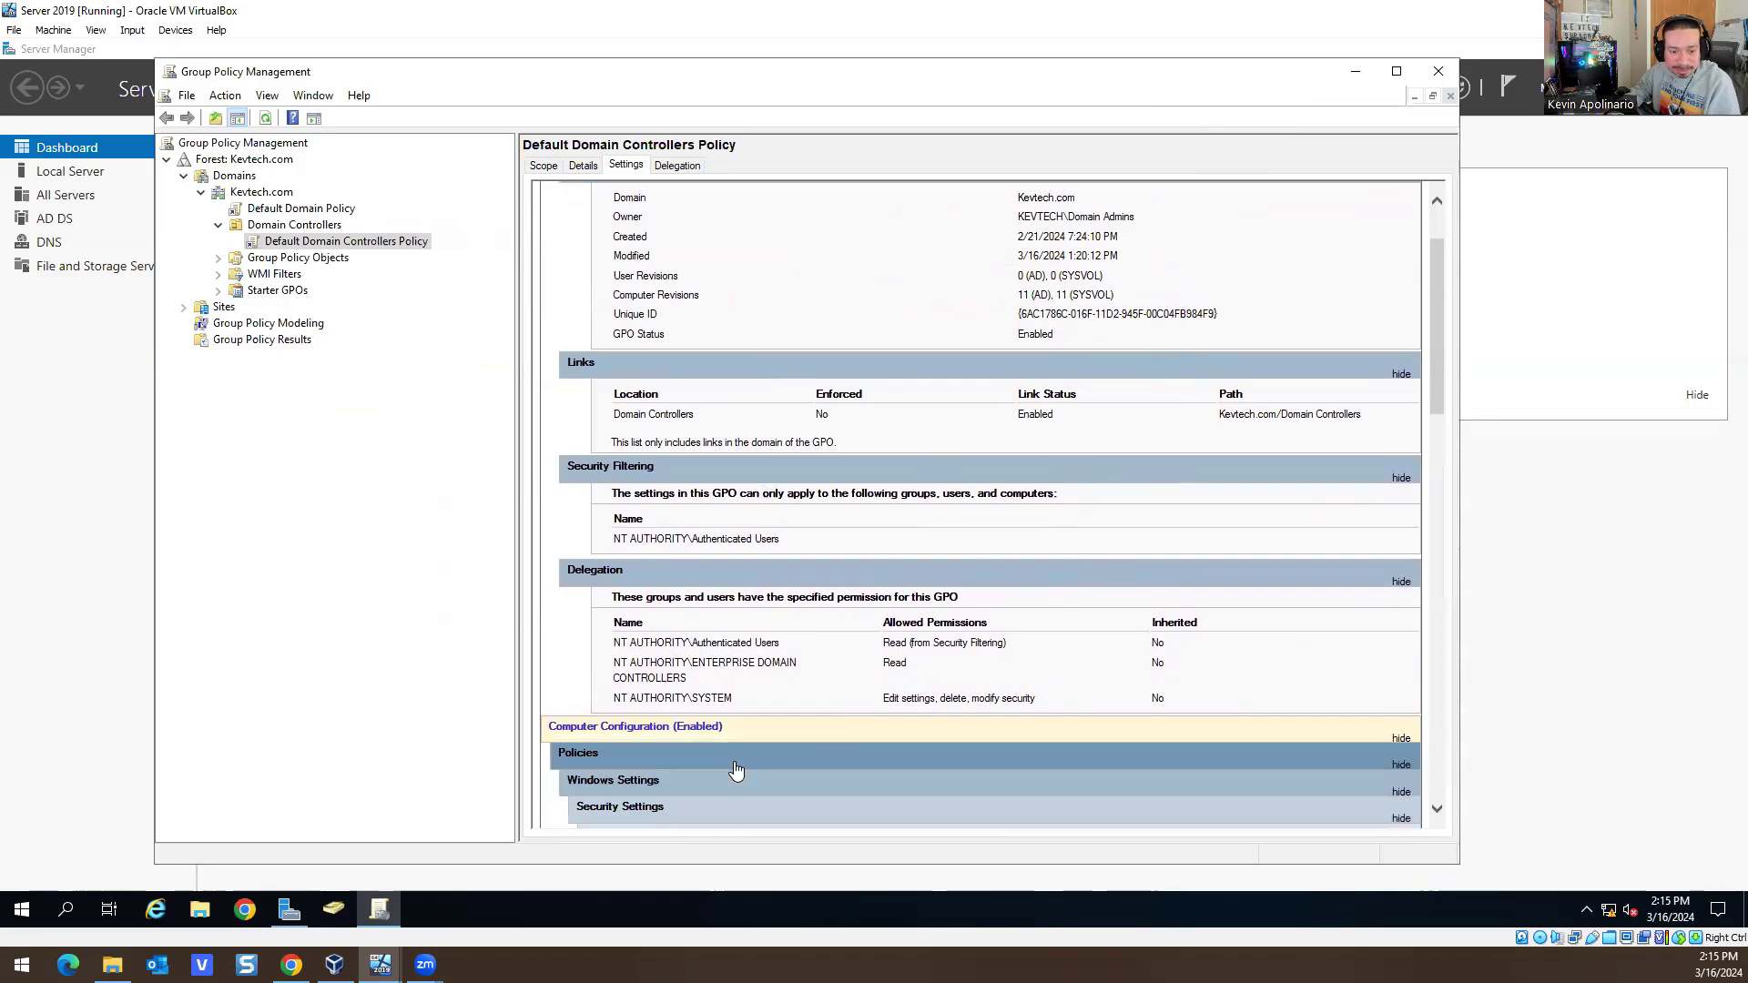
scroll(982, 482, down, 5)
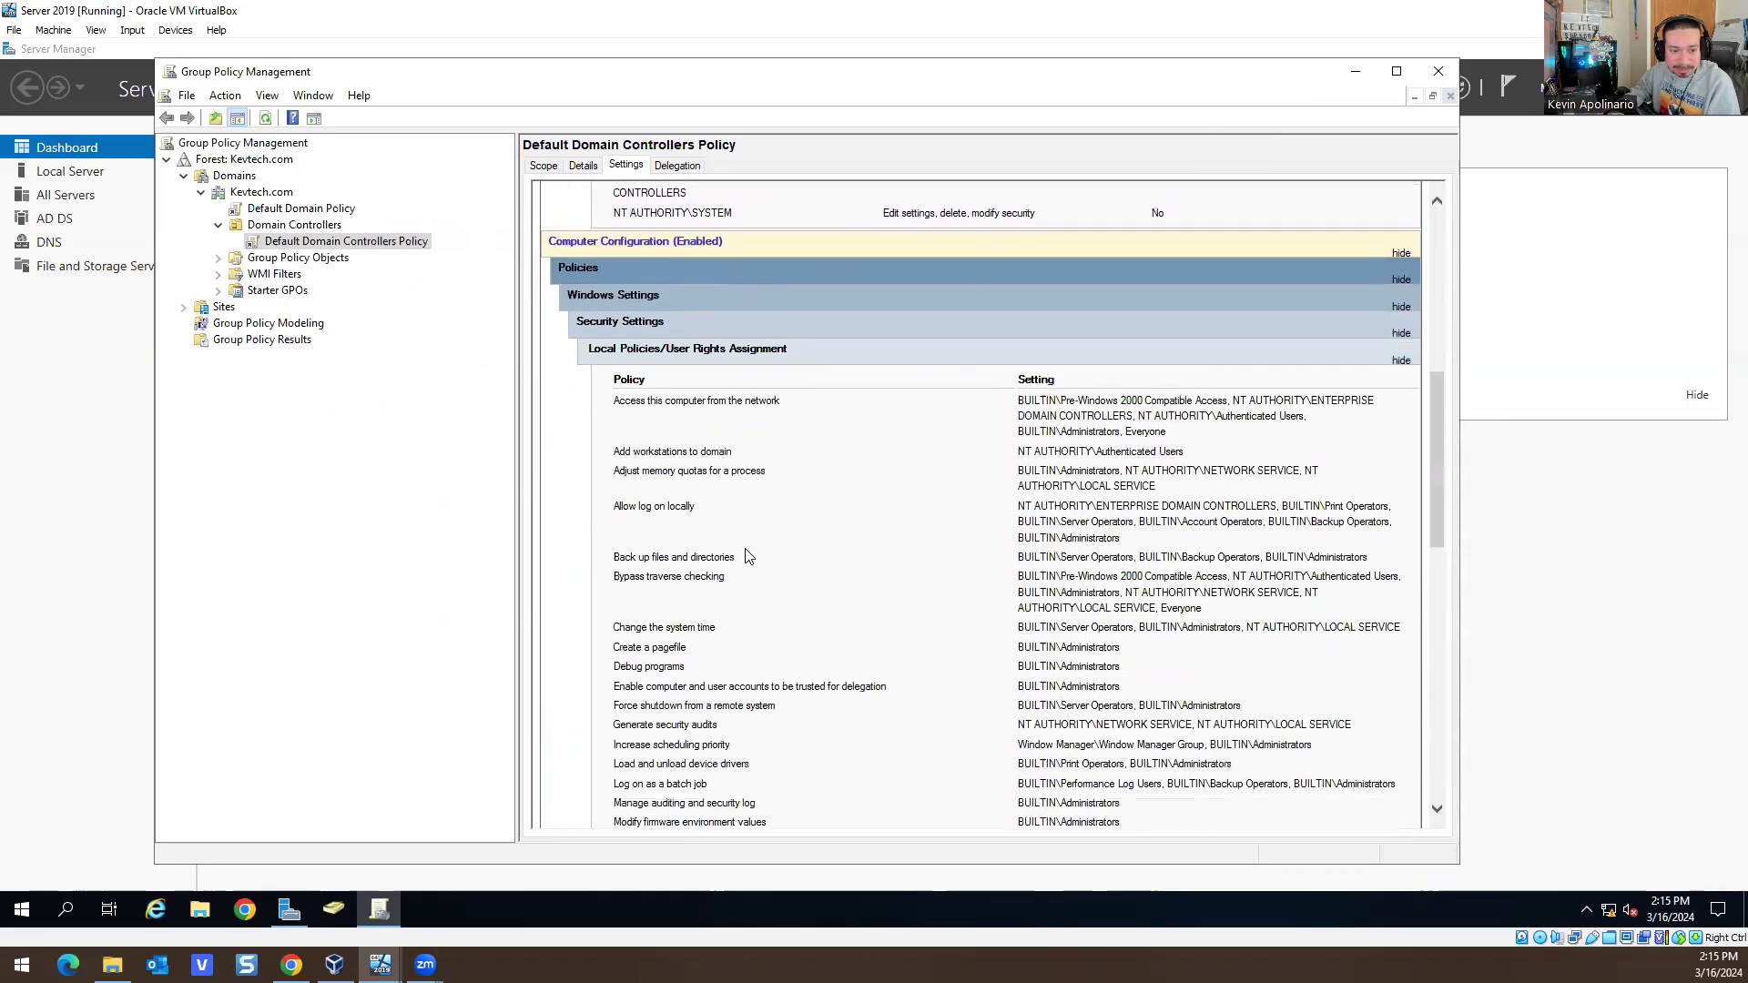
click(726, 293)
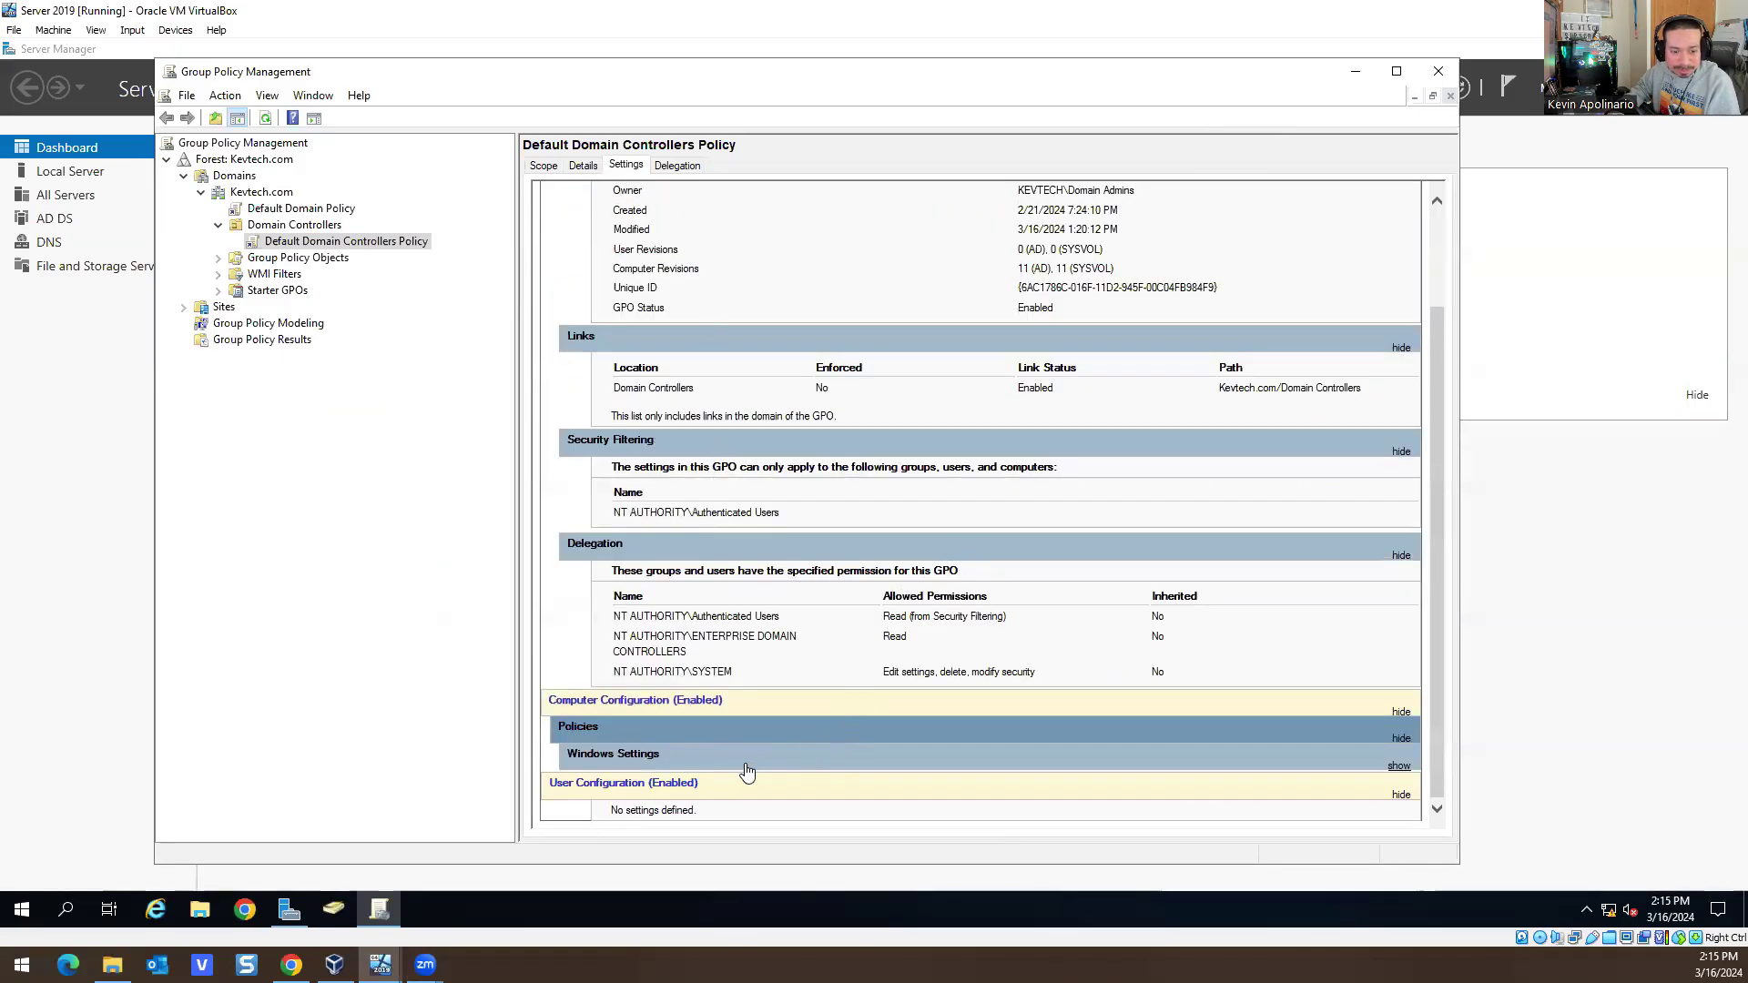
click(702, 767)
click(696, 728)
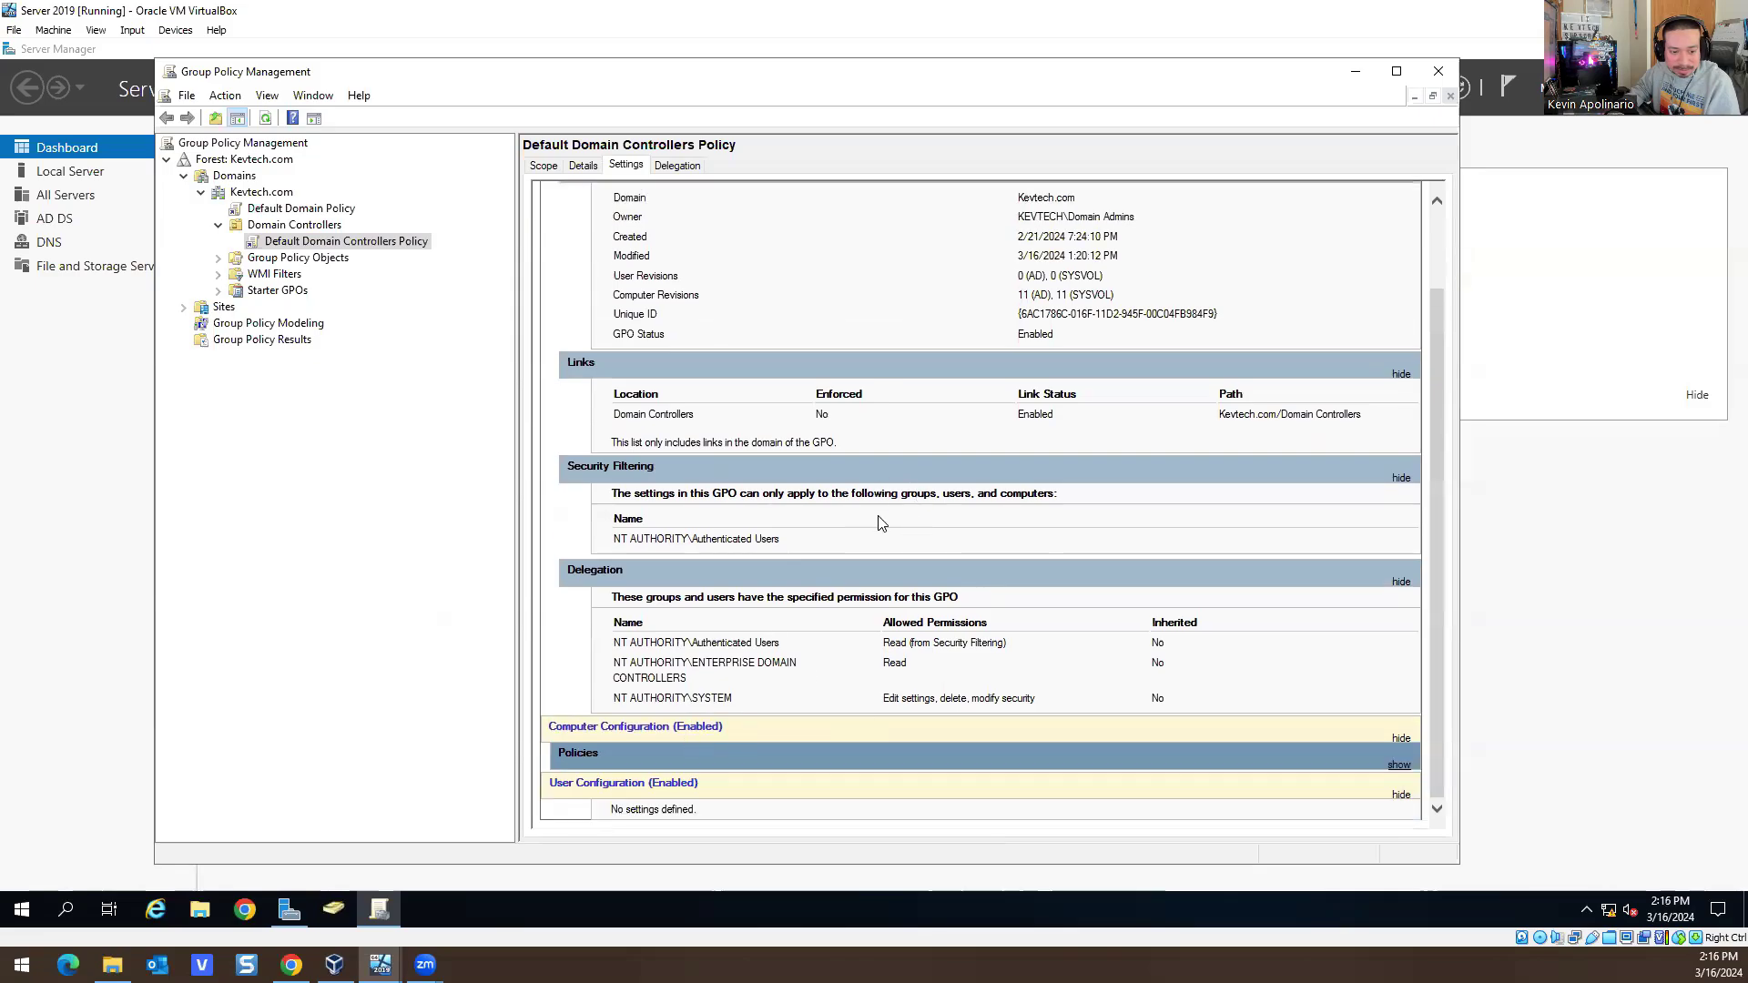
click(669, 760)
scroll(853, 538, down, 5)
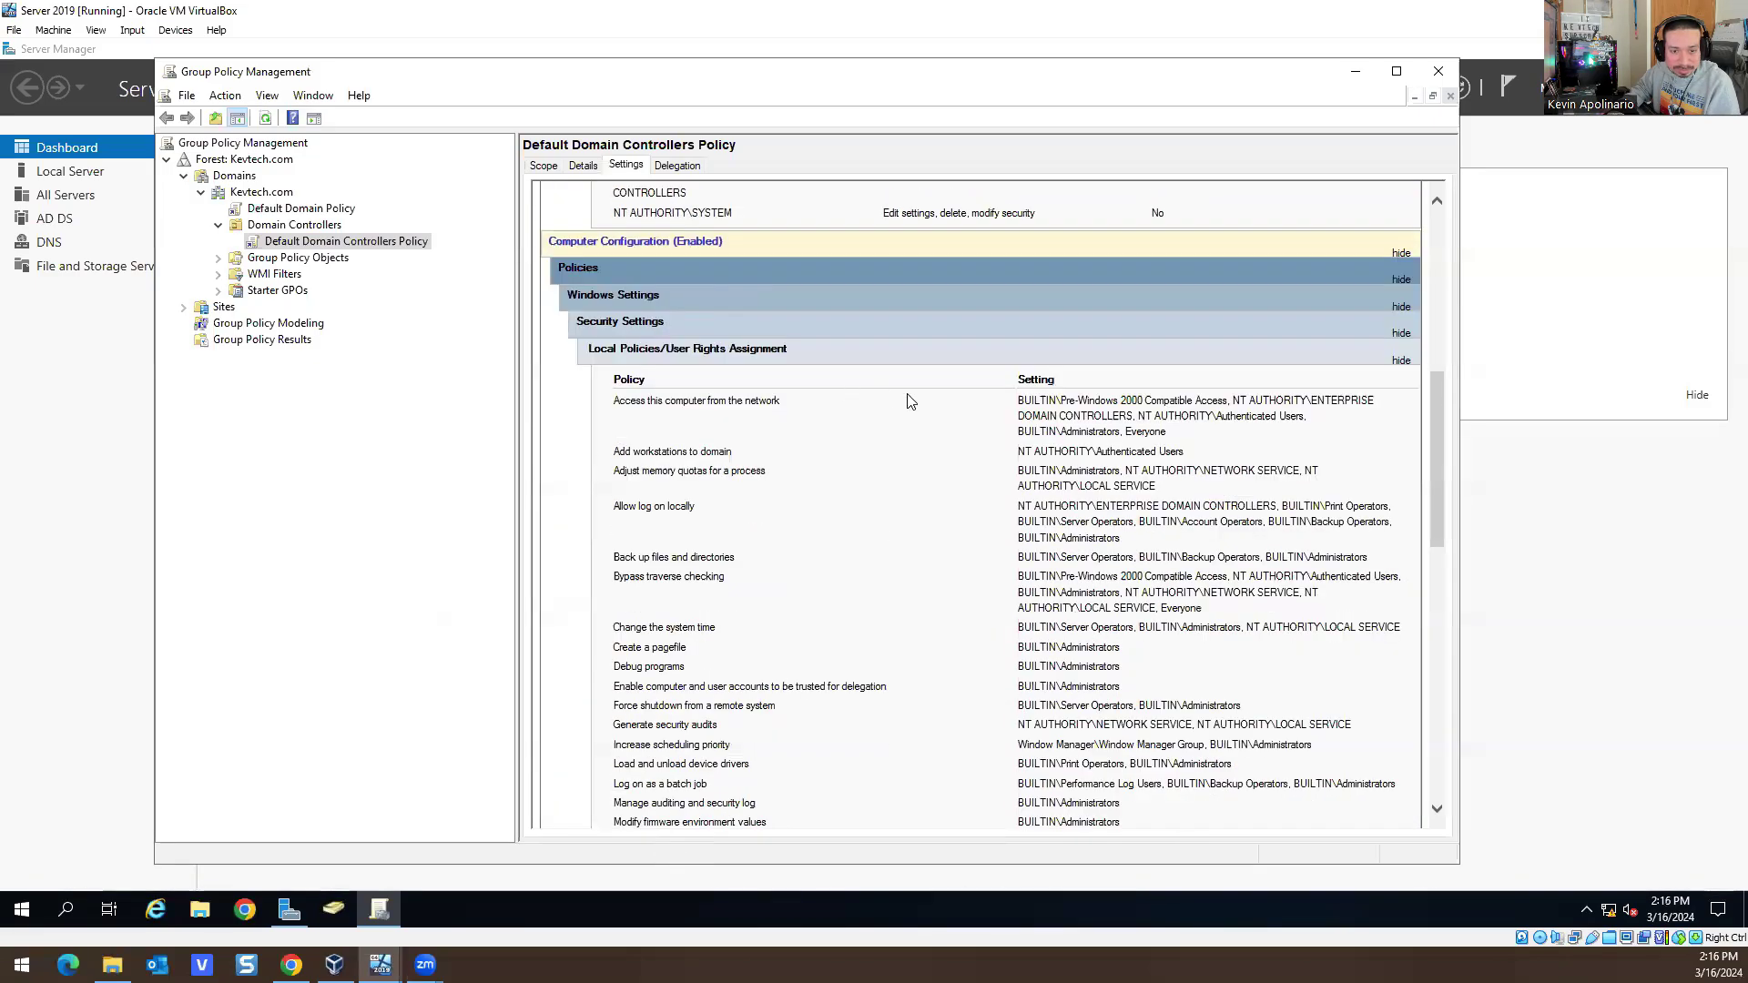
click(682, 326)
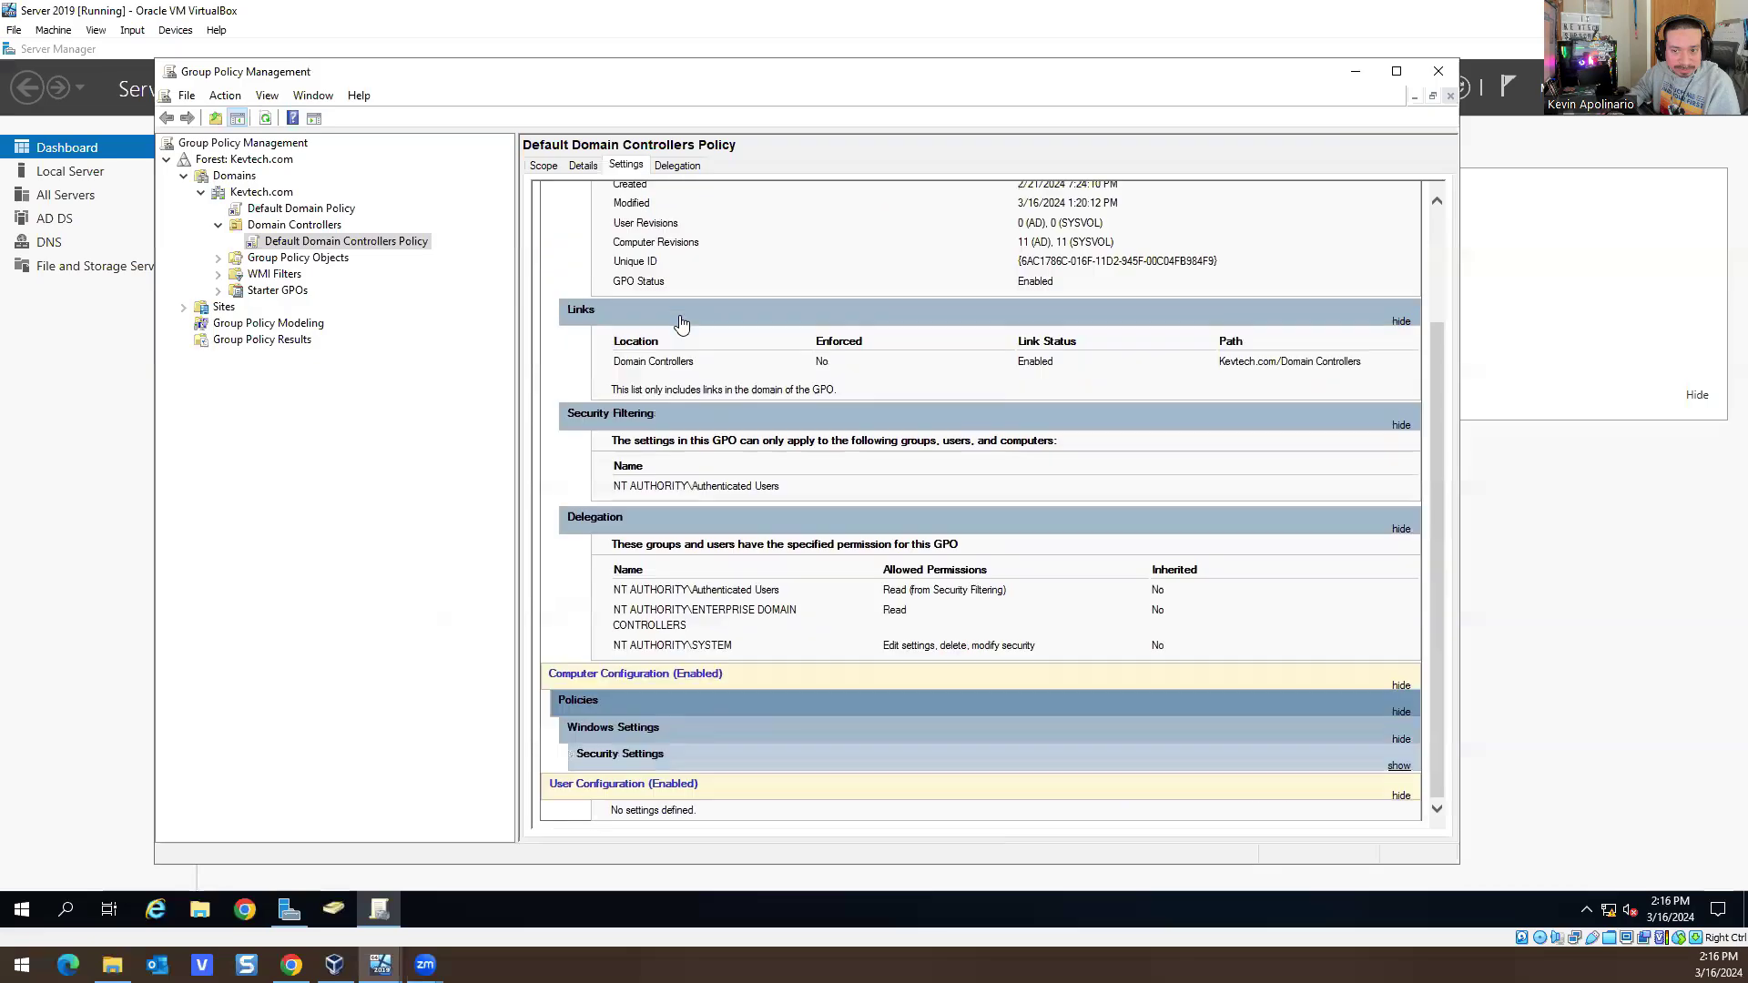
scroll(1017, 578, up, 2)
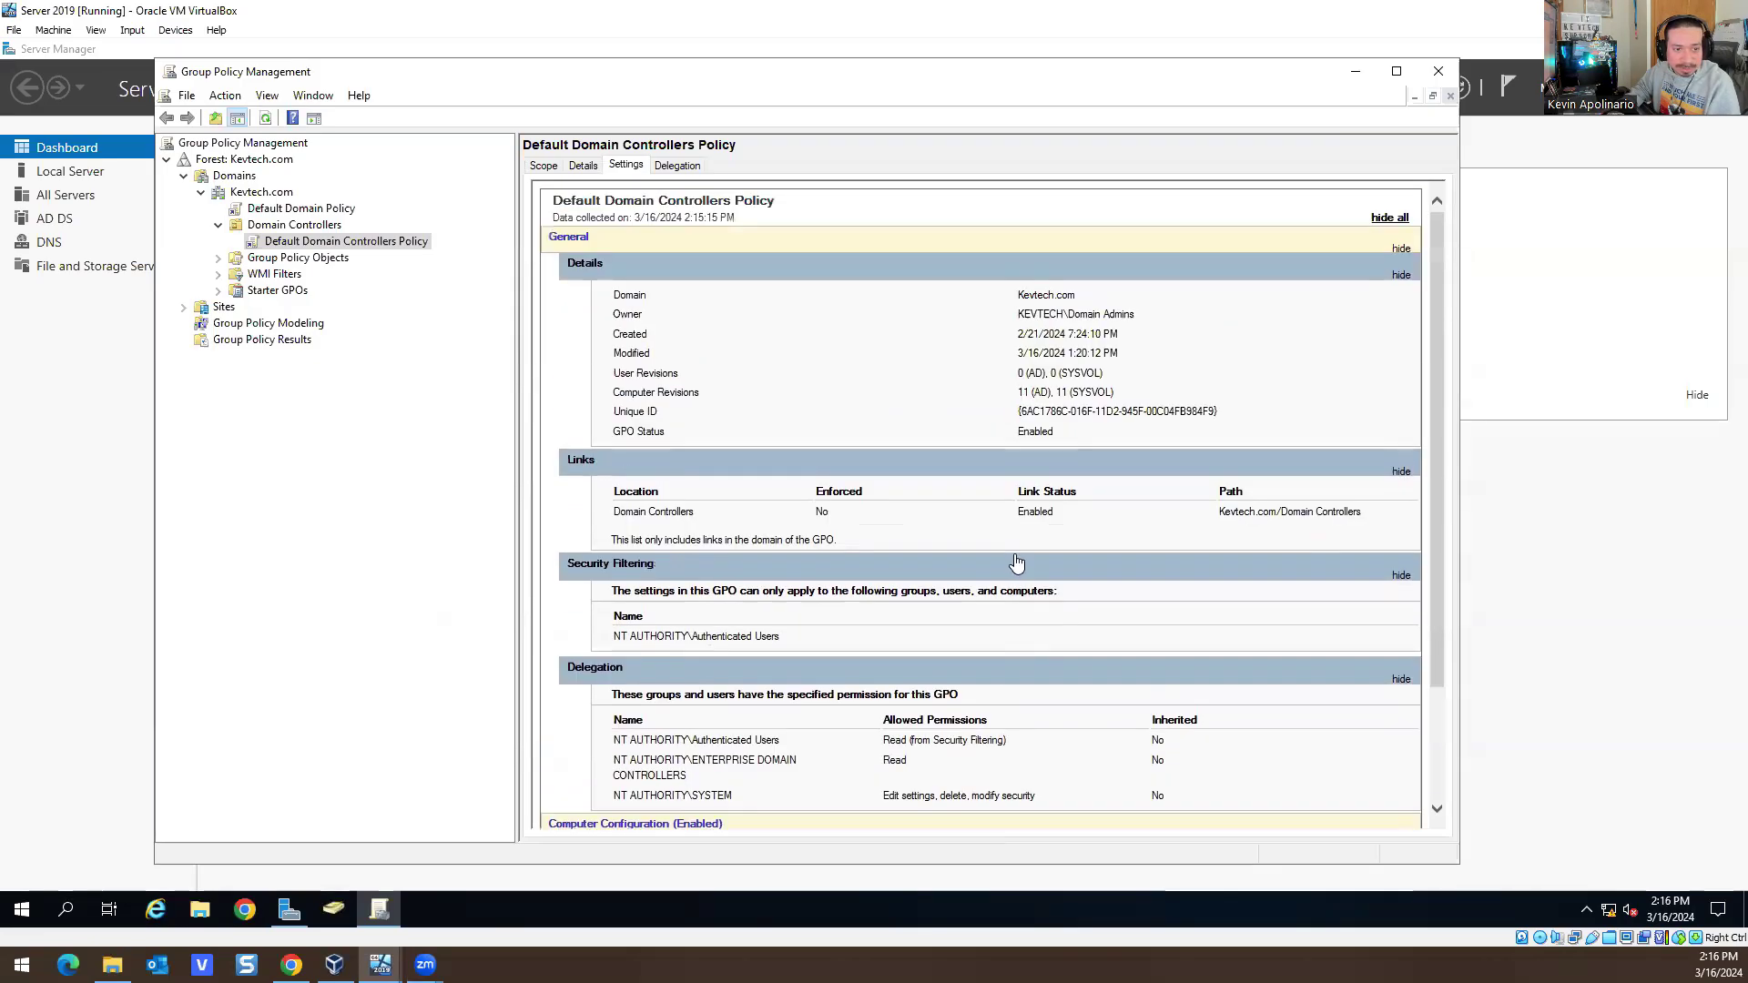
Open the Default Domain Controllers Policy for editing and go to Account Policies under the Computer Configuration security settings
right_click(355, 242)
click(405, 250)
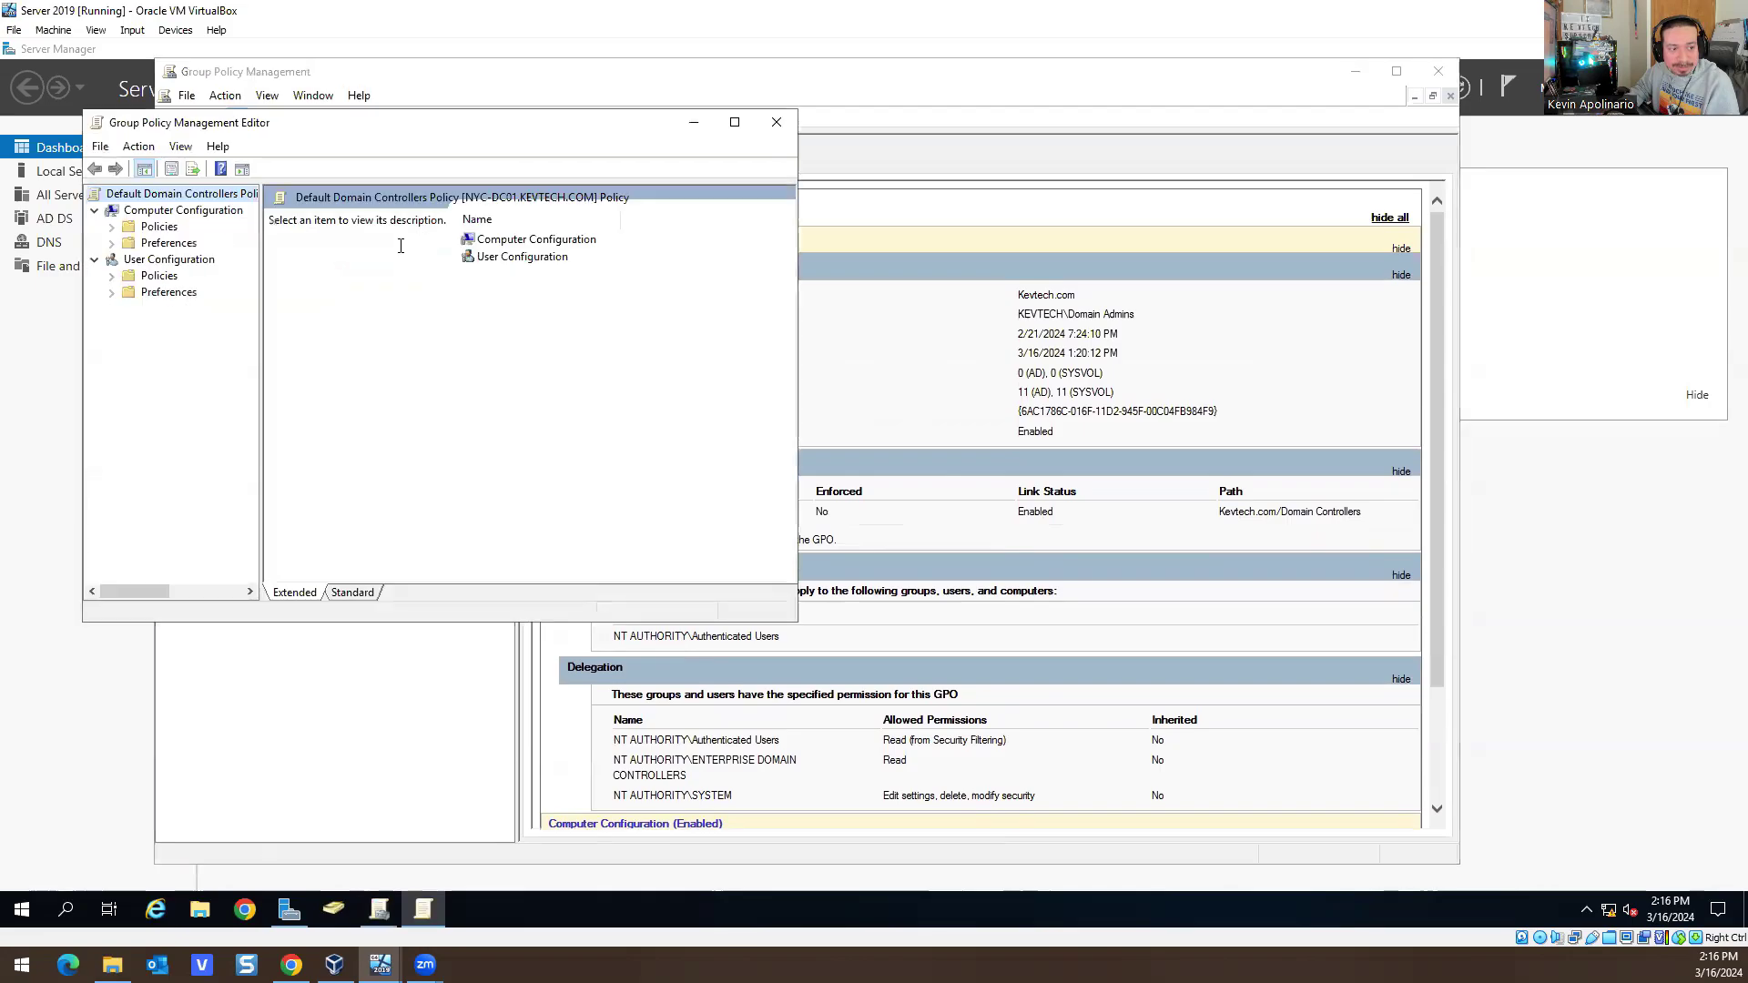
click(111, 227)
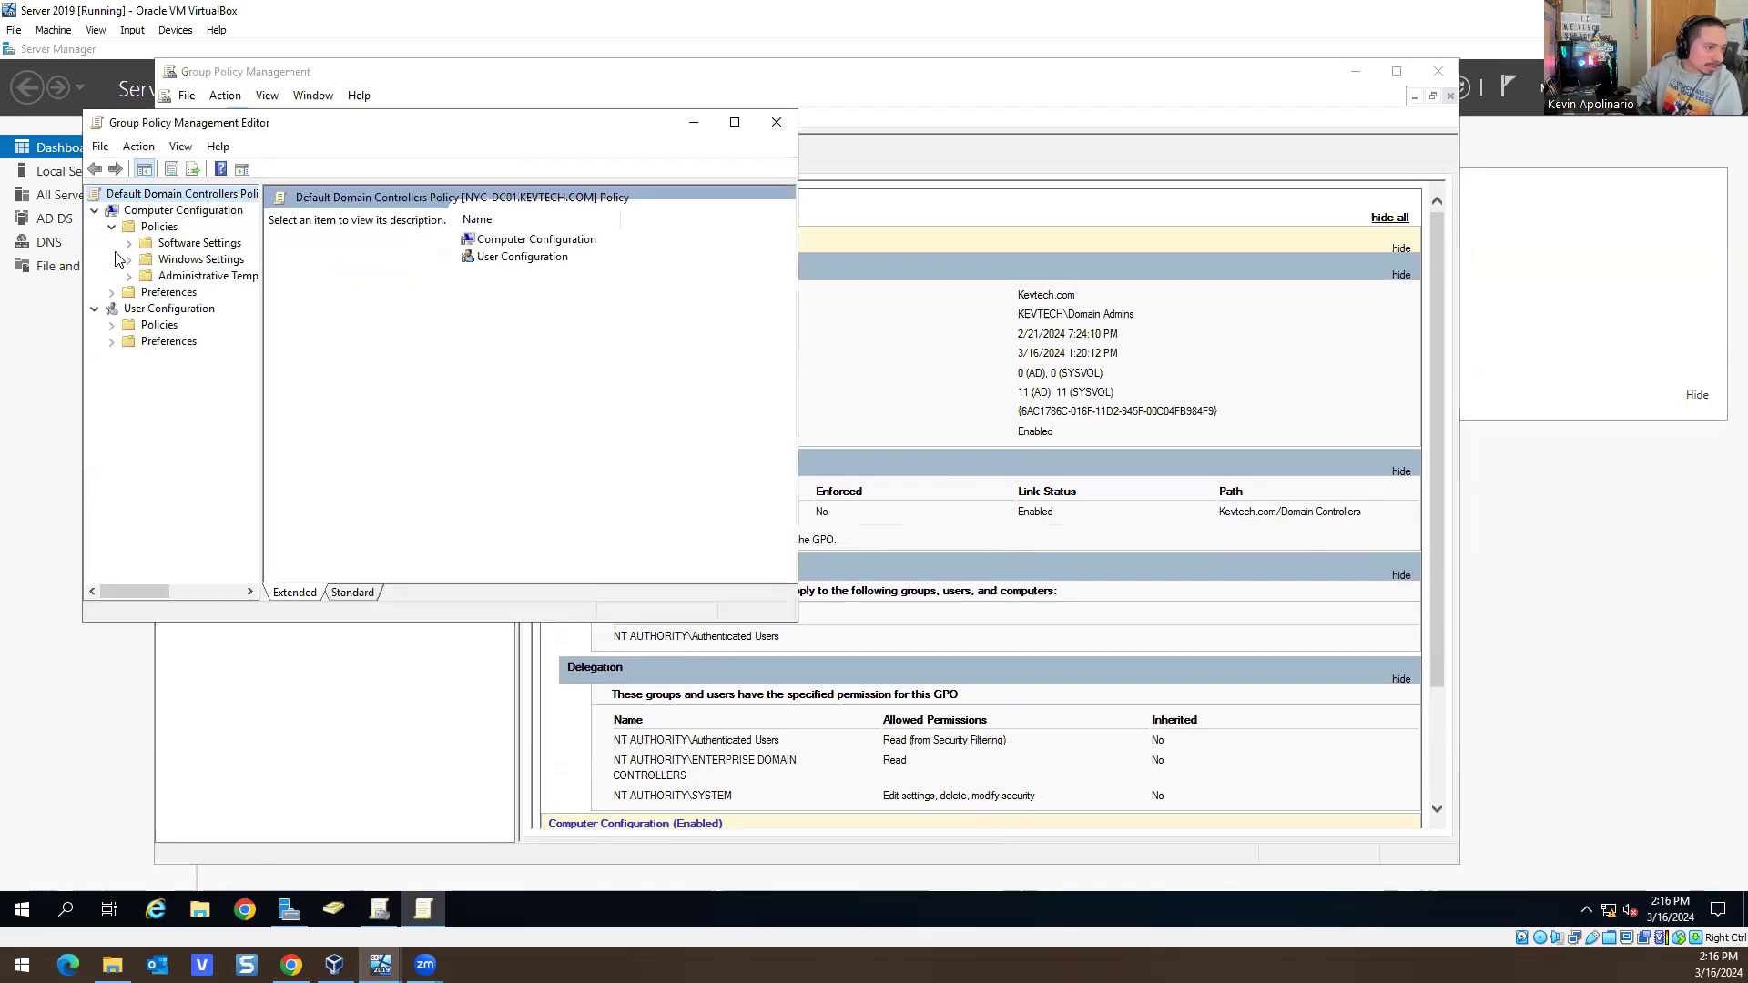
click(128, 260)
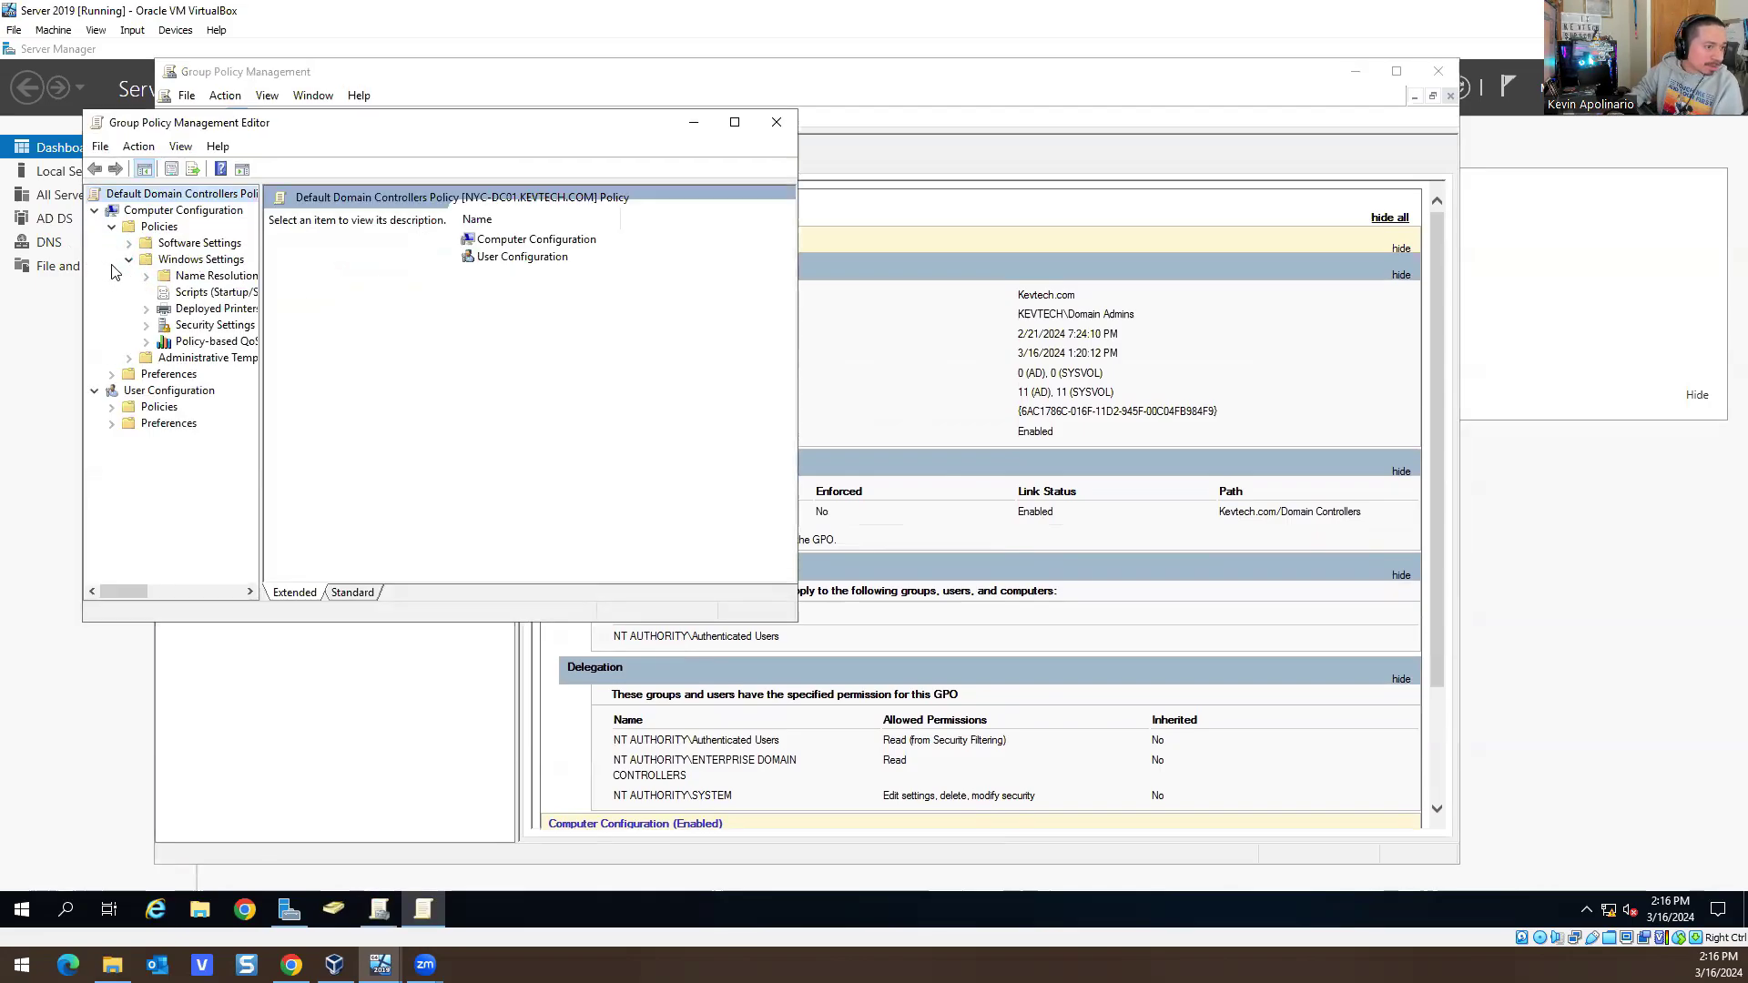
click(147, 327)
click(215, 324)
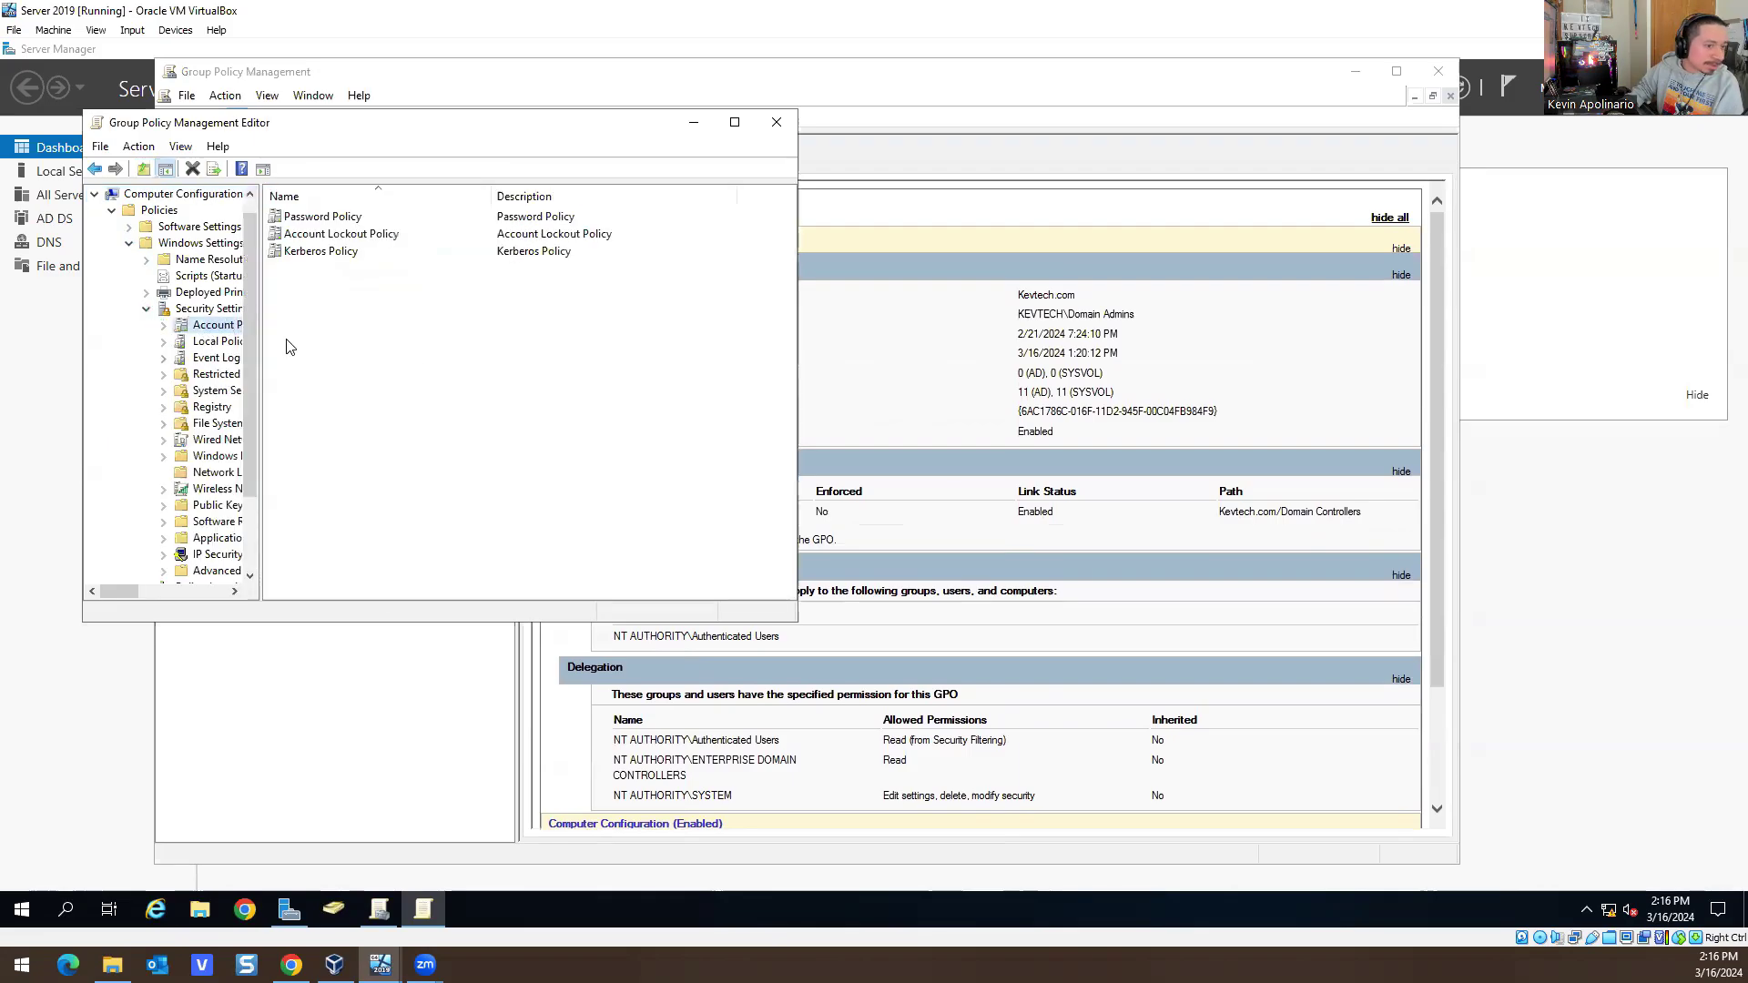
Review the Password Policy, Account Lockout Policy and Local Policies of the Default Domain Controllers Policy, and close its editor
double_click(415, 224)
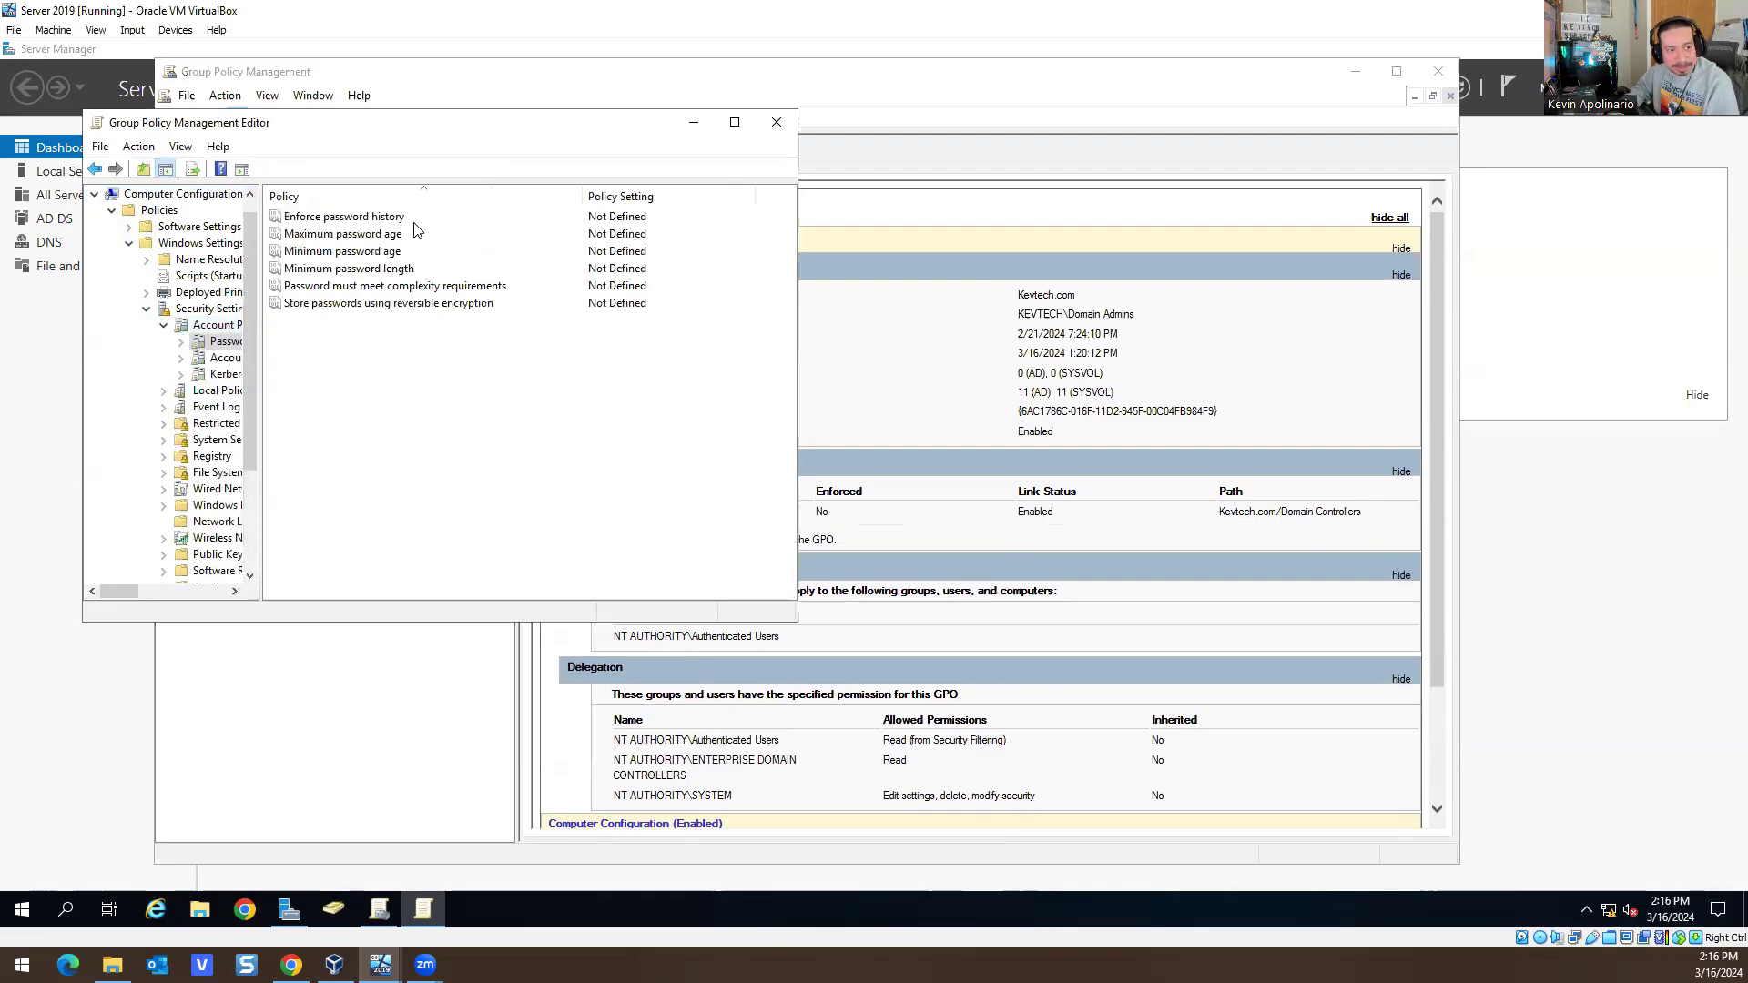
click(224, 358)
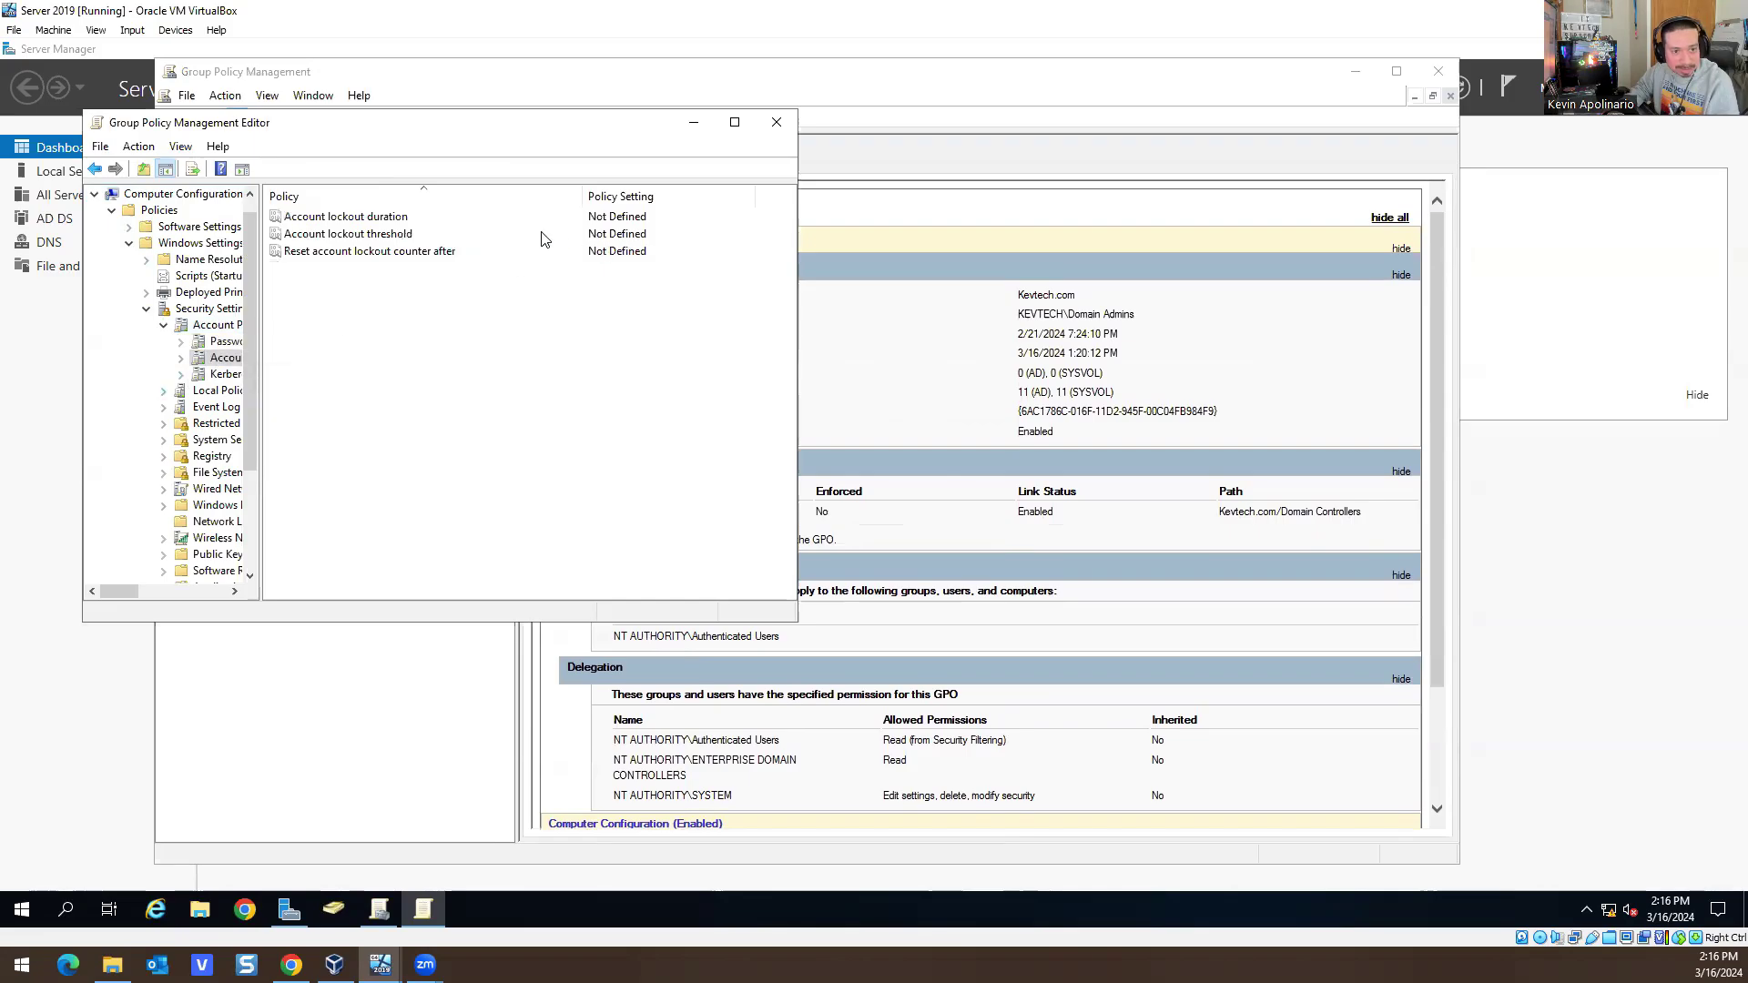
click(196, 360)
click(200, 393)
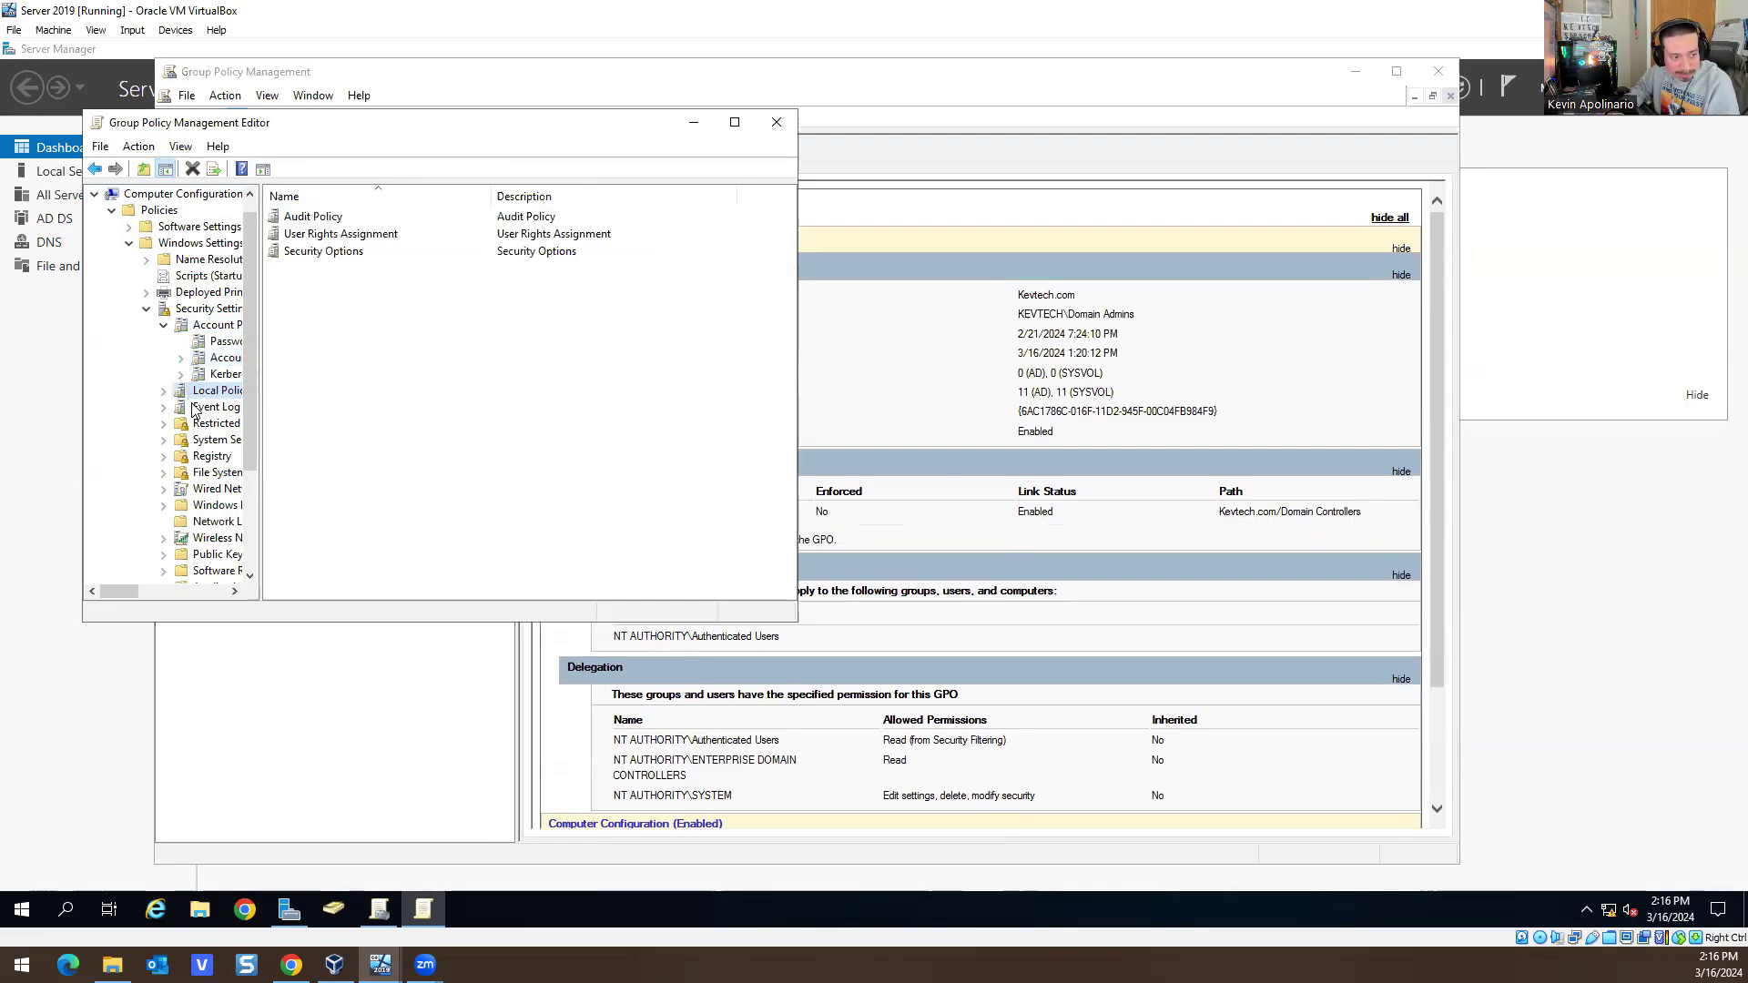
drag(461, 125, 677, 121)
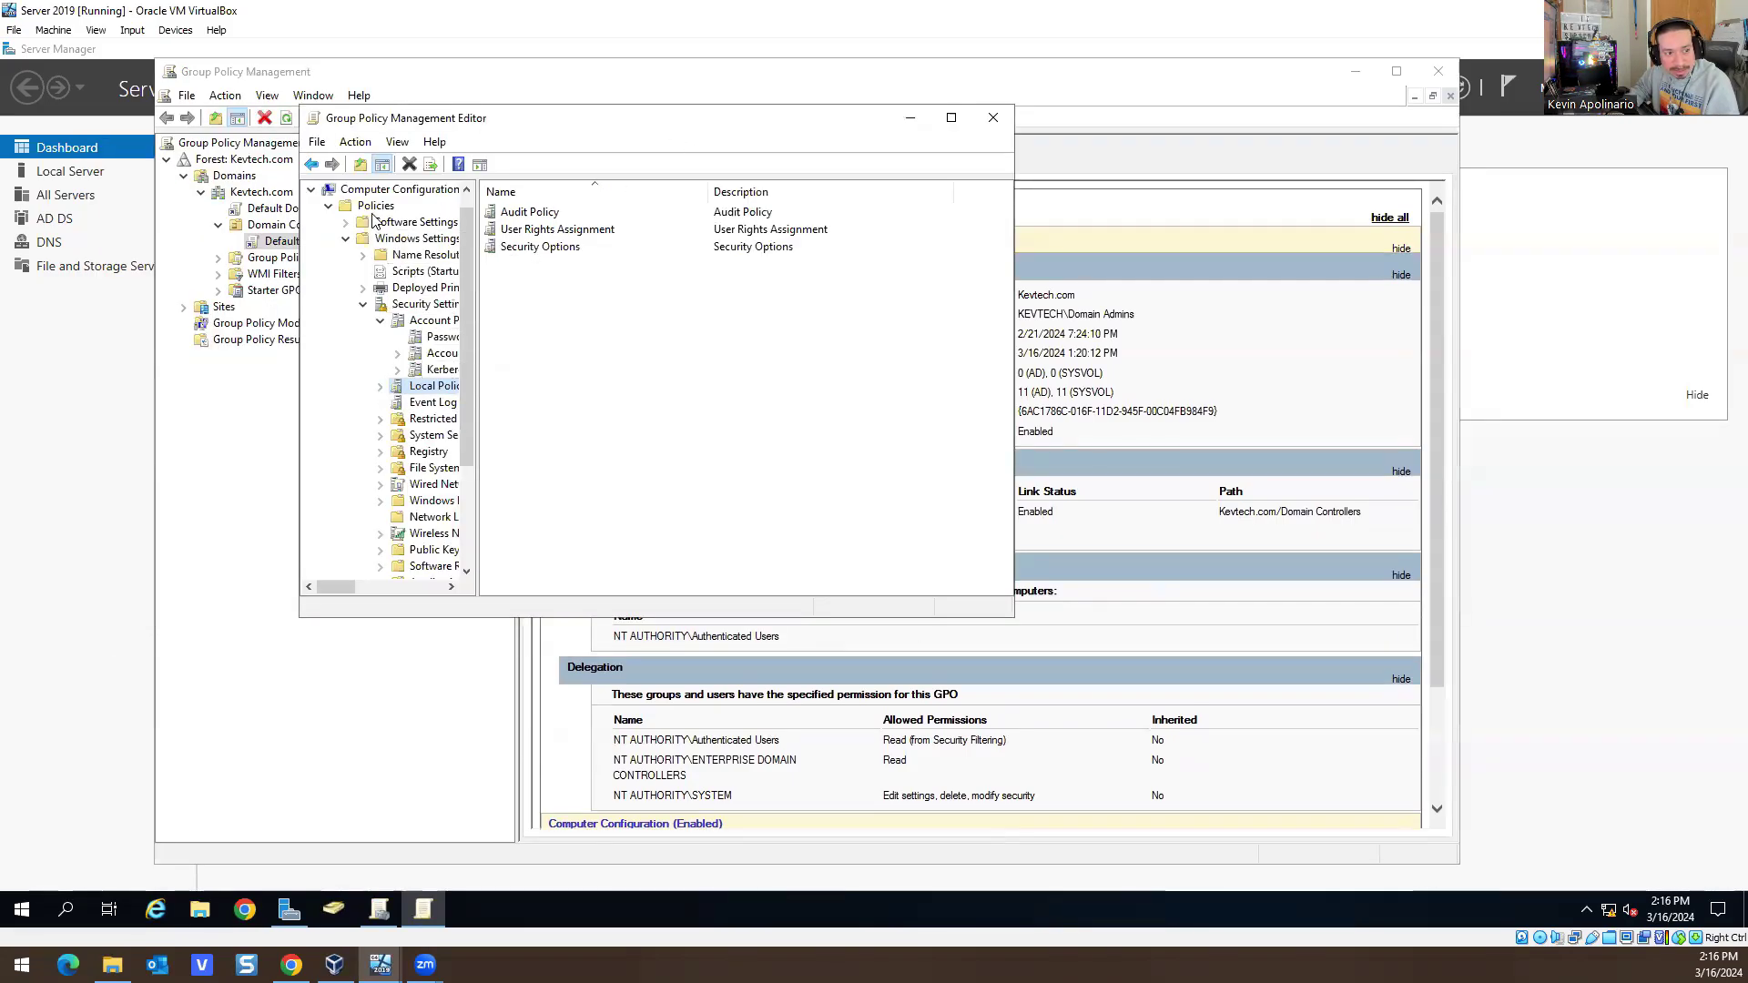
click(992, 117)
Open the Default Domain Policy of the Kevtech.com domain for editing
right_click(262, 196)
click(256, 197)
right_click(256, 196)
click(255, 197)
right_click(266, 207)
click(323, 204)
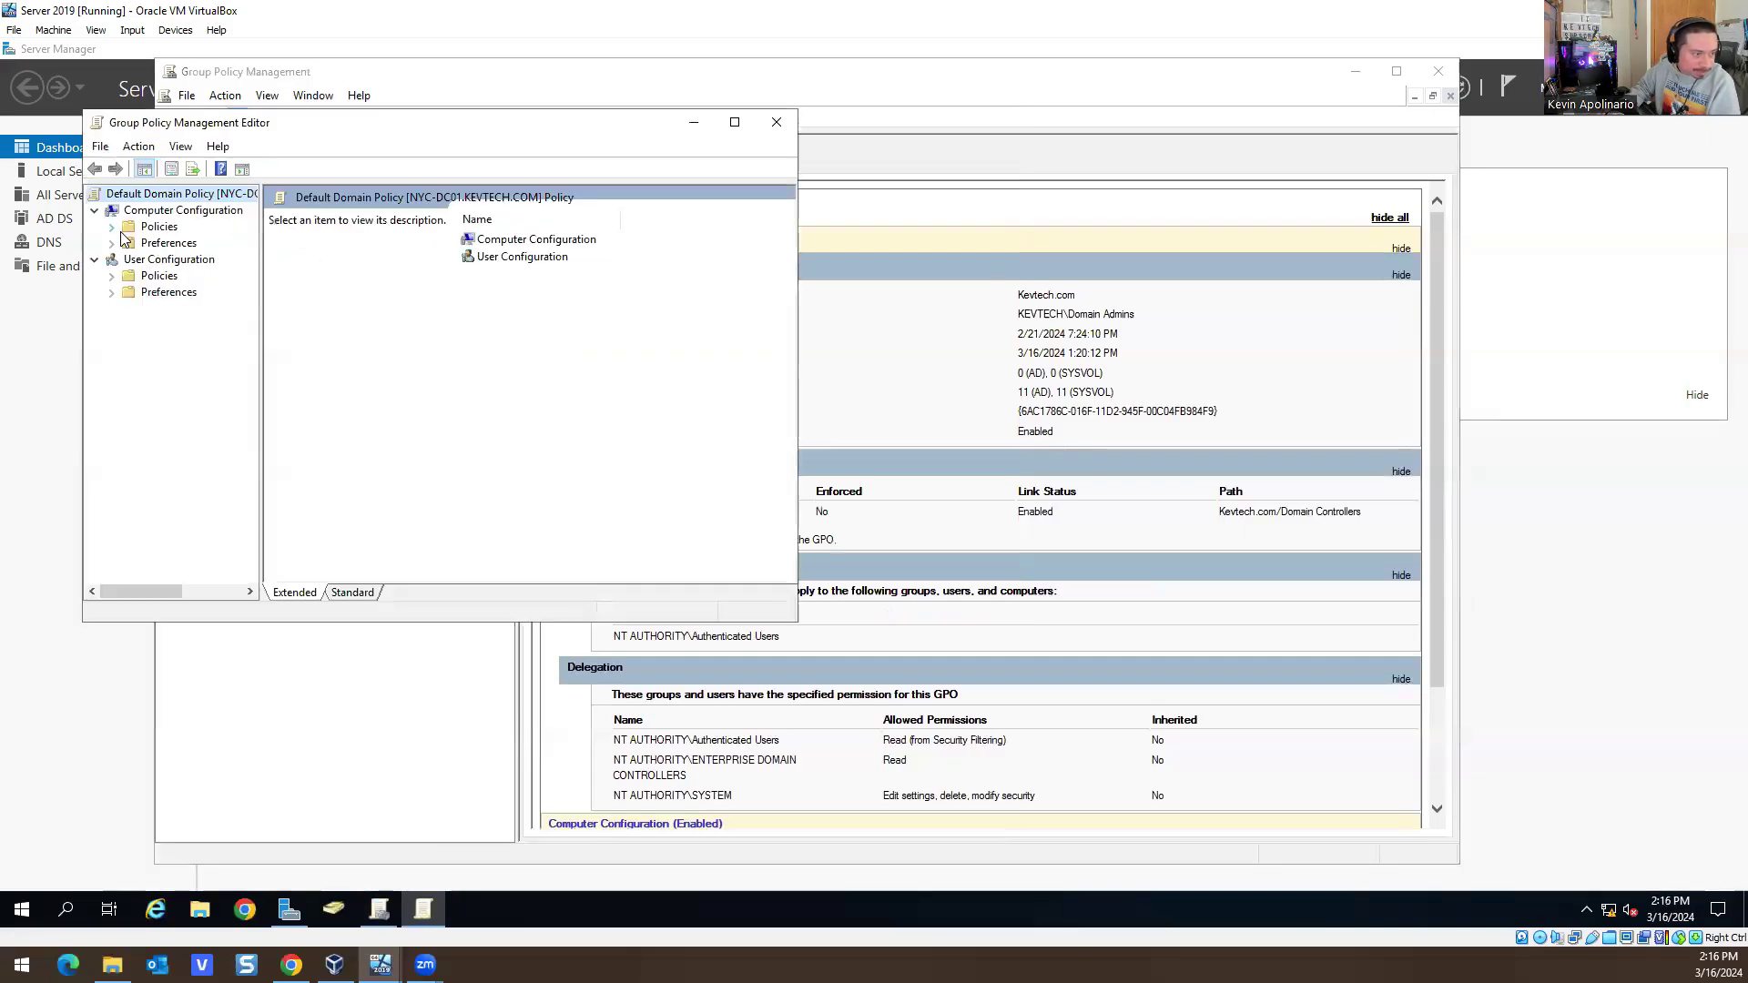
Expand the Computer Configuration policies through Windows Settings and Security Settings down to the subcategories of Account Policies
click(111, 227)
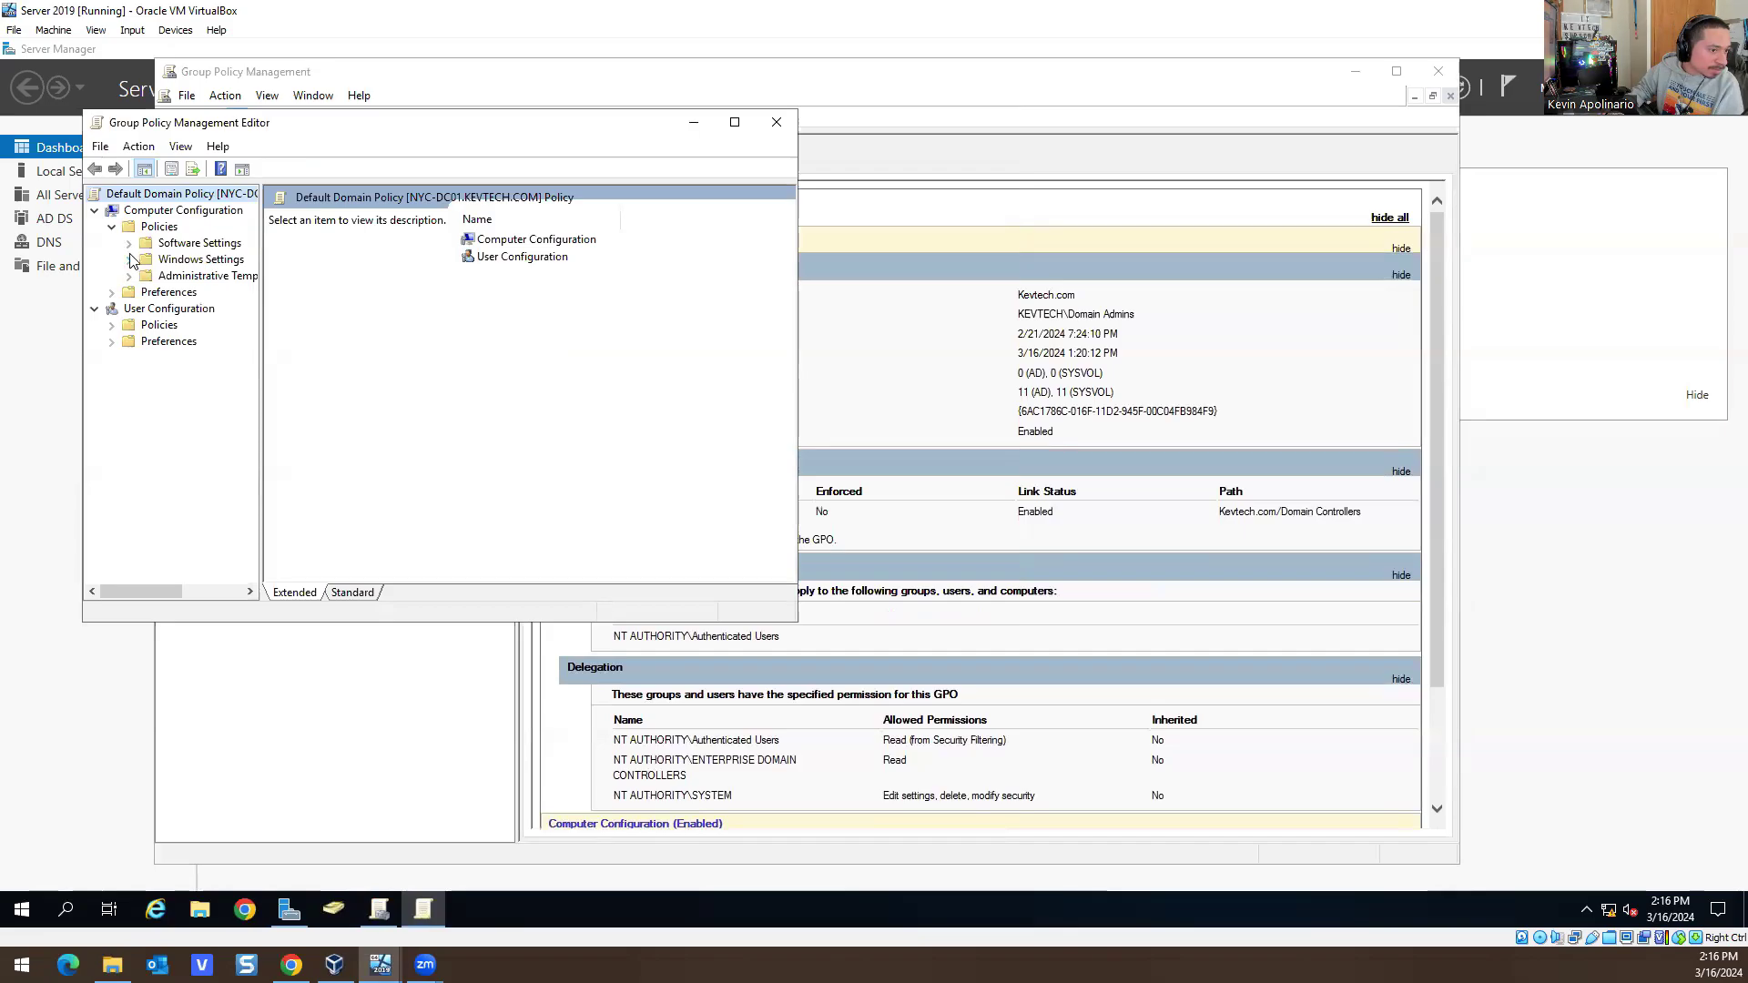
click(128, 259)
click(182, 327)
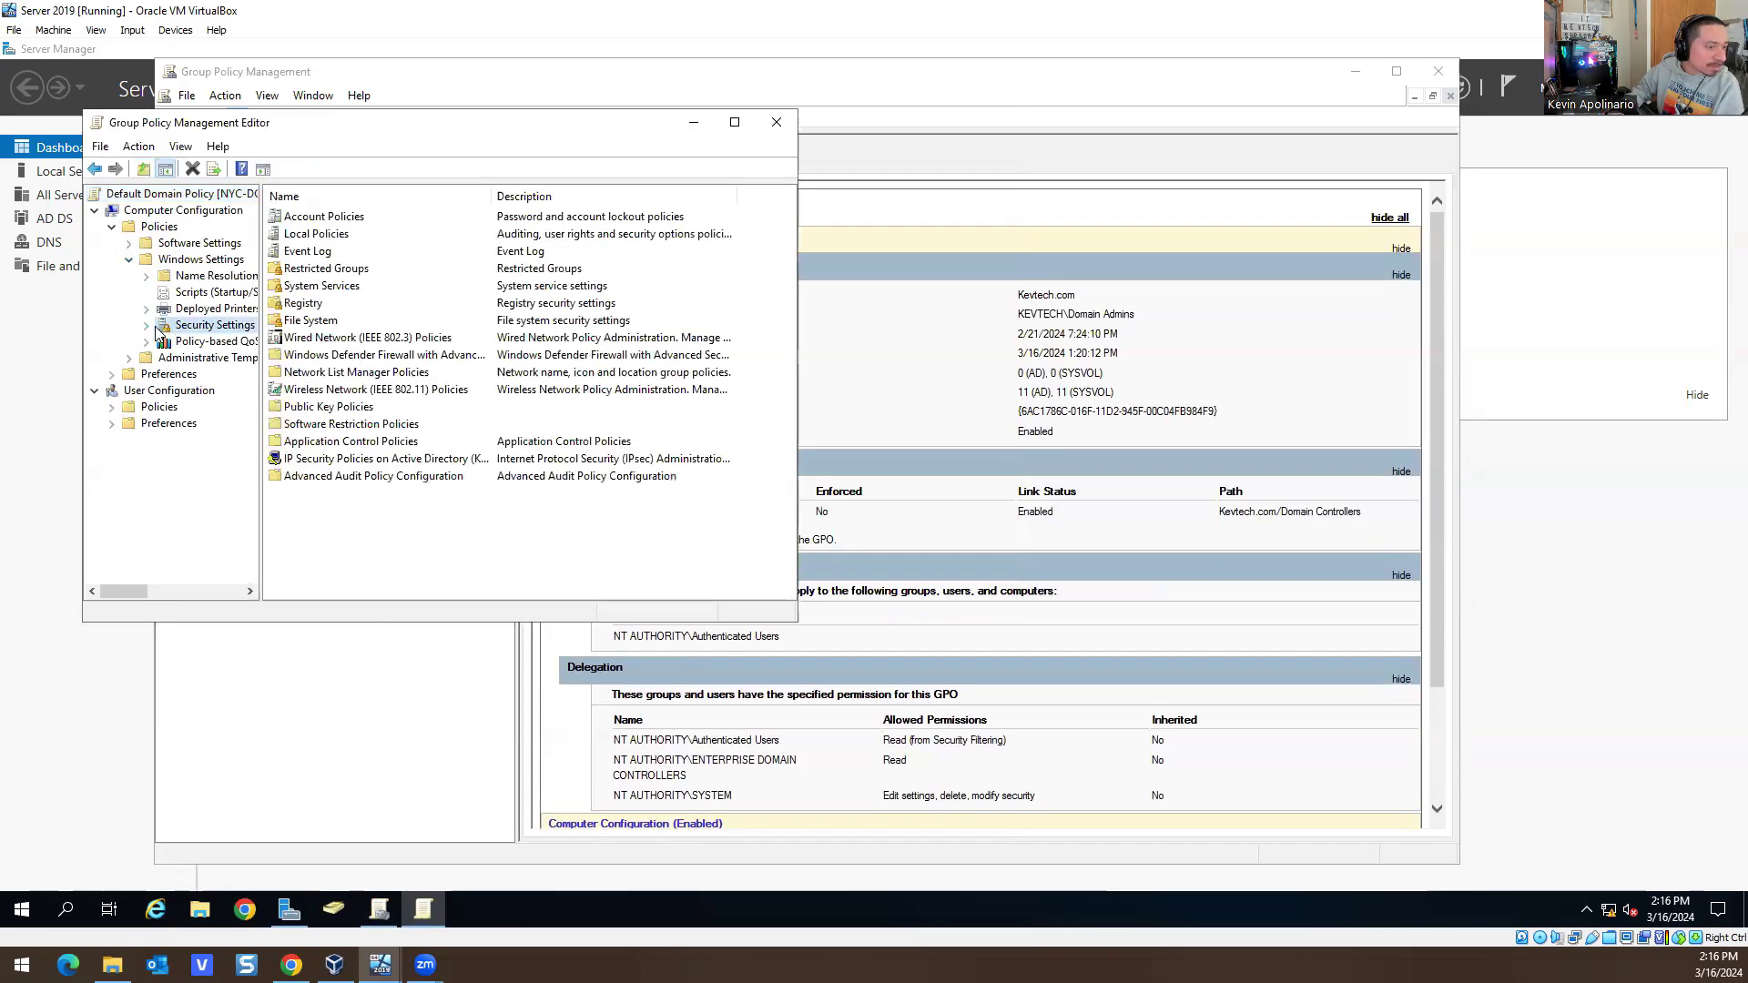
click(145, 326)
click(202, 325)
click(164, 325)
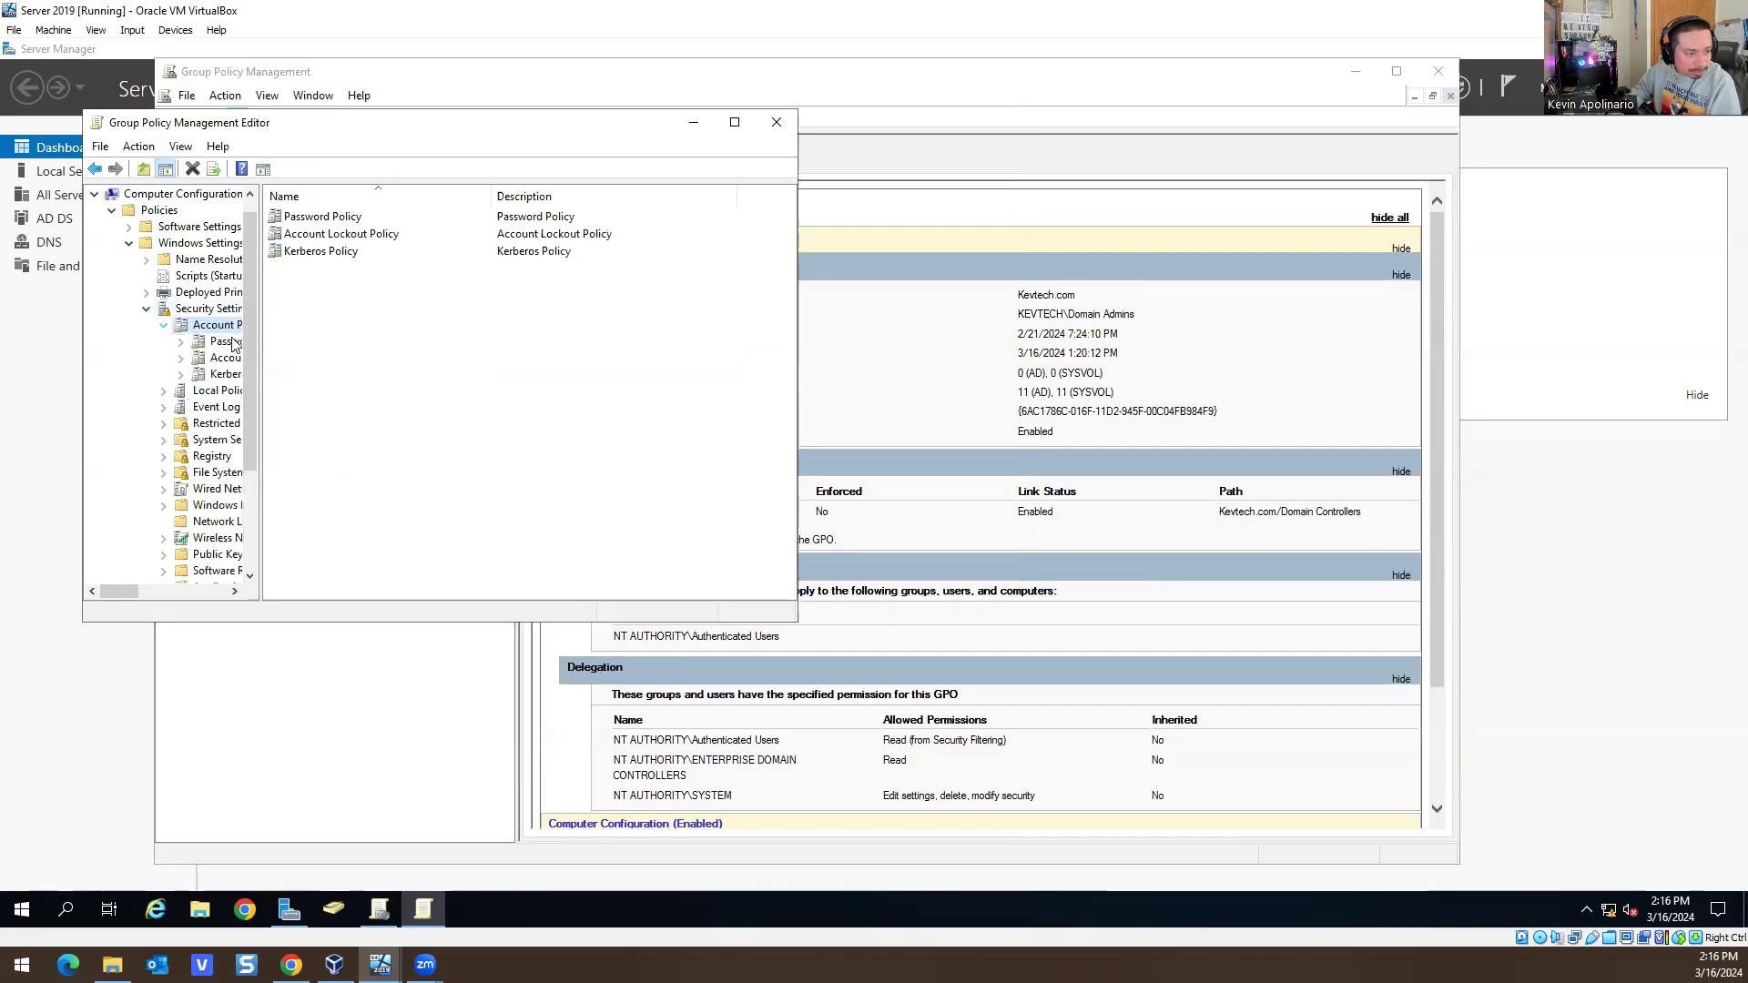
Review the Default Domain Policy's Password Policy and Account Lockout Policy, and select the Account lockout threshold setting
click(217, 342)
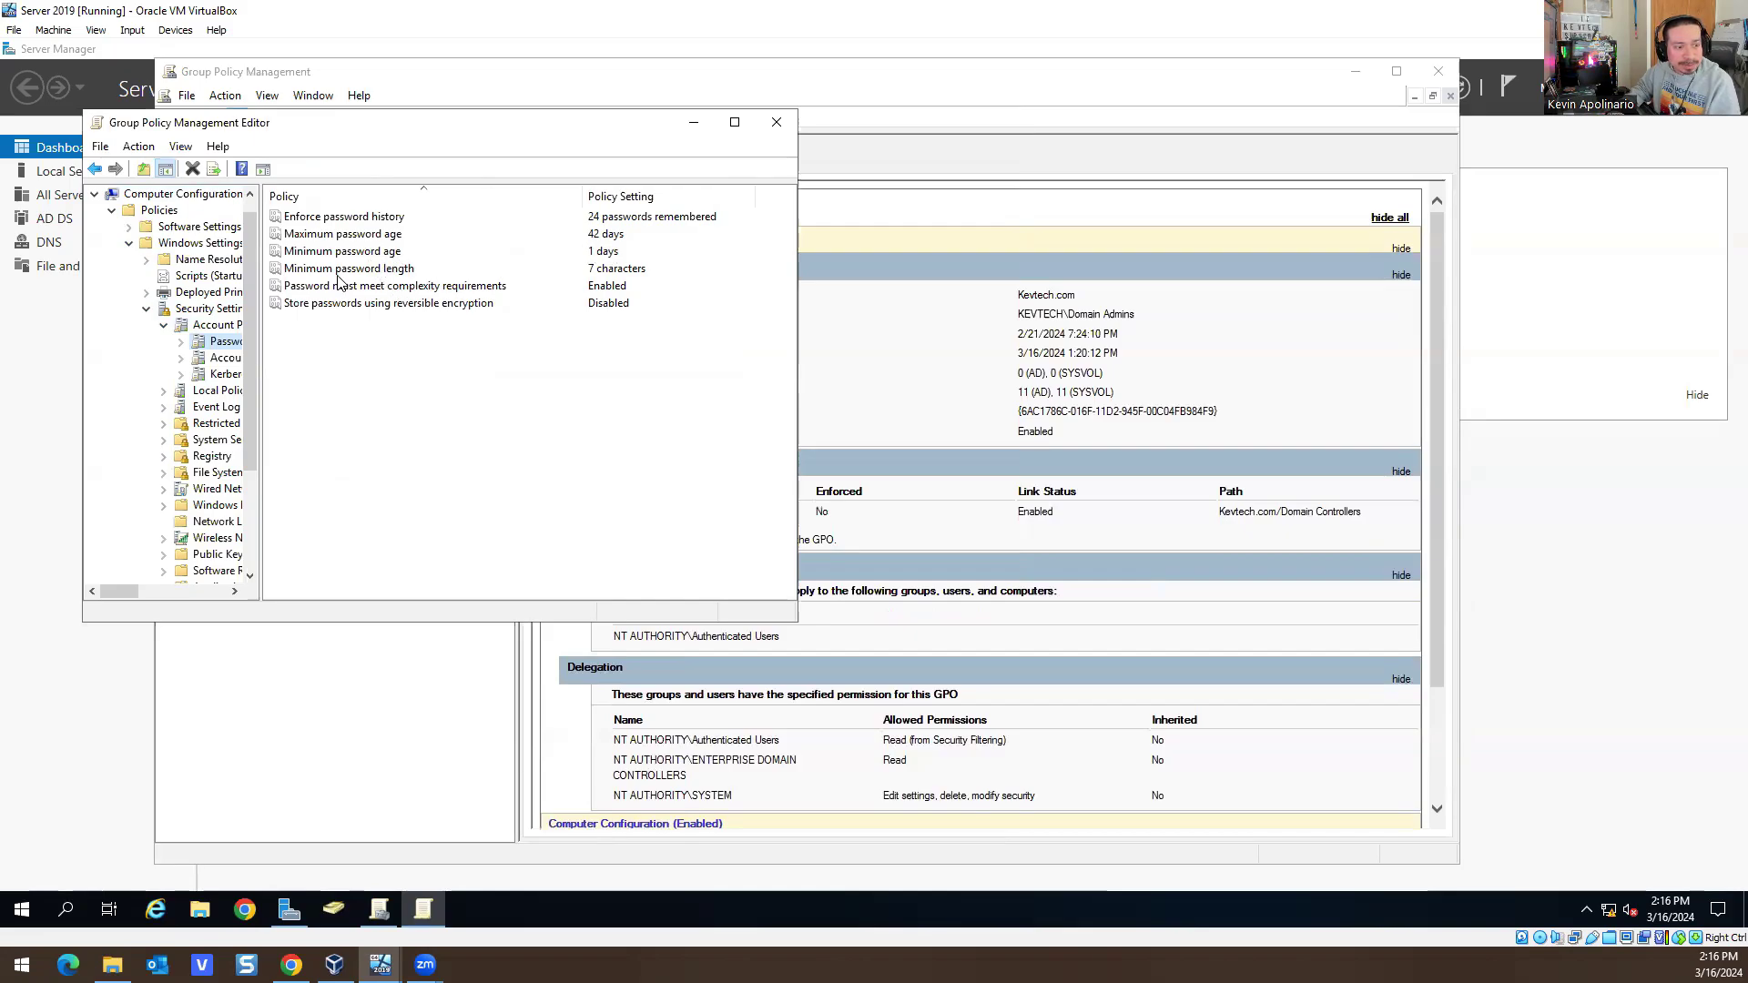
drag(488, 125, 781, 93)
click(511, 326)
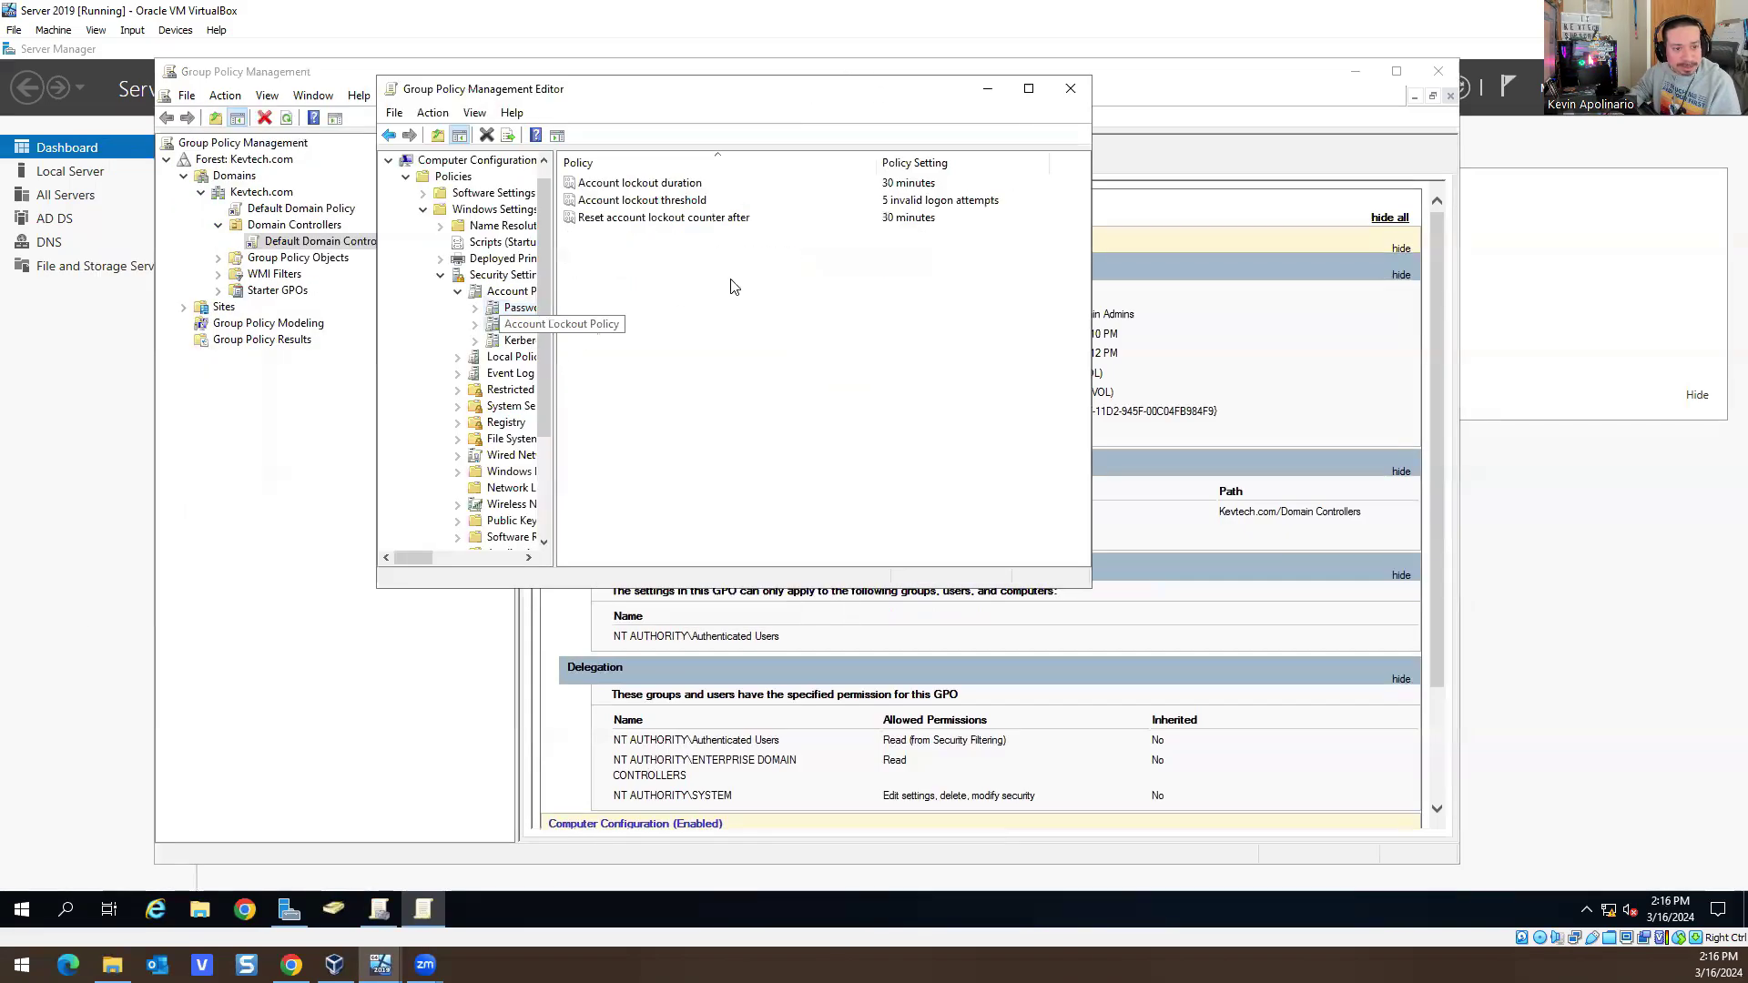
click(678, 202)
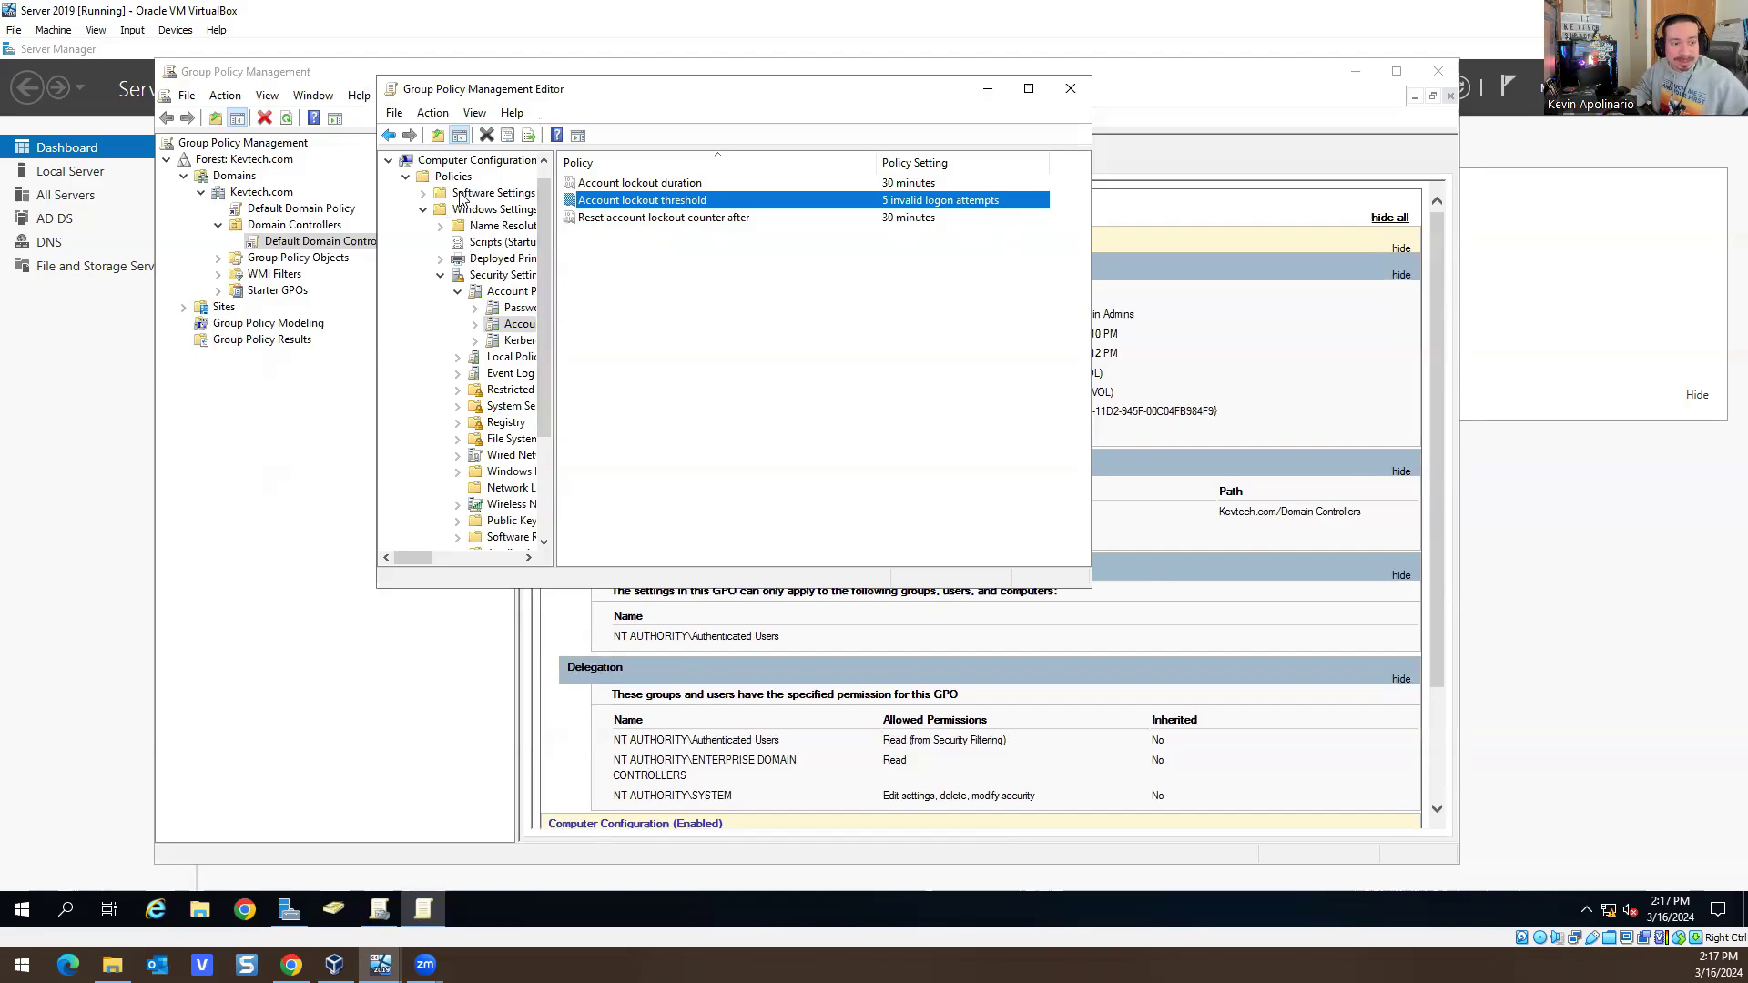
Check the Account Management audit policies under Advanced Audit Policy Configuration in the Default Domain Policy, and close its editor
scroll(512, 333, down, 1)
scroll(514, 344, down, 2)
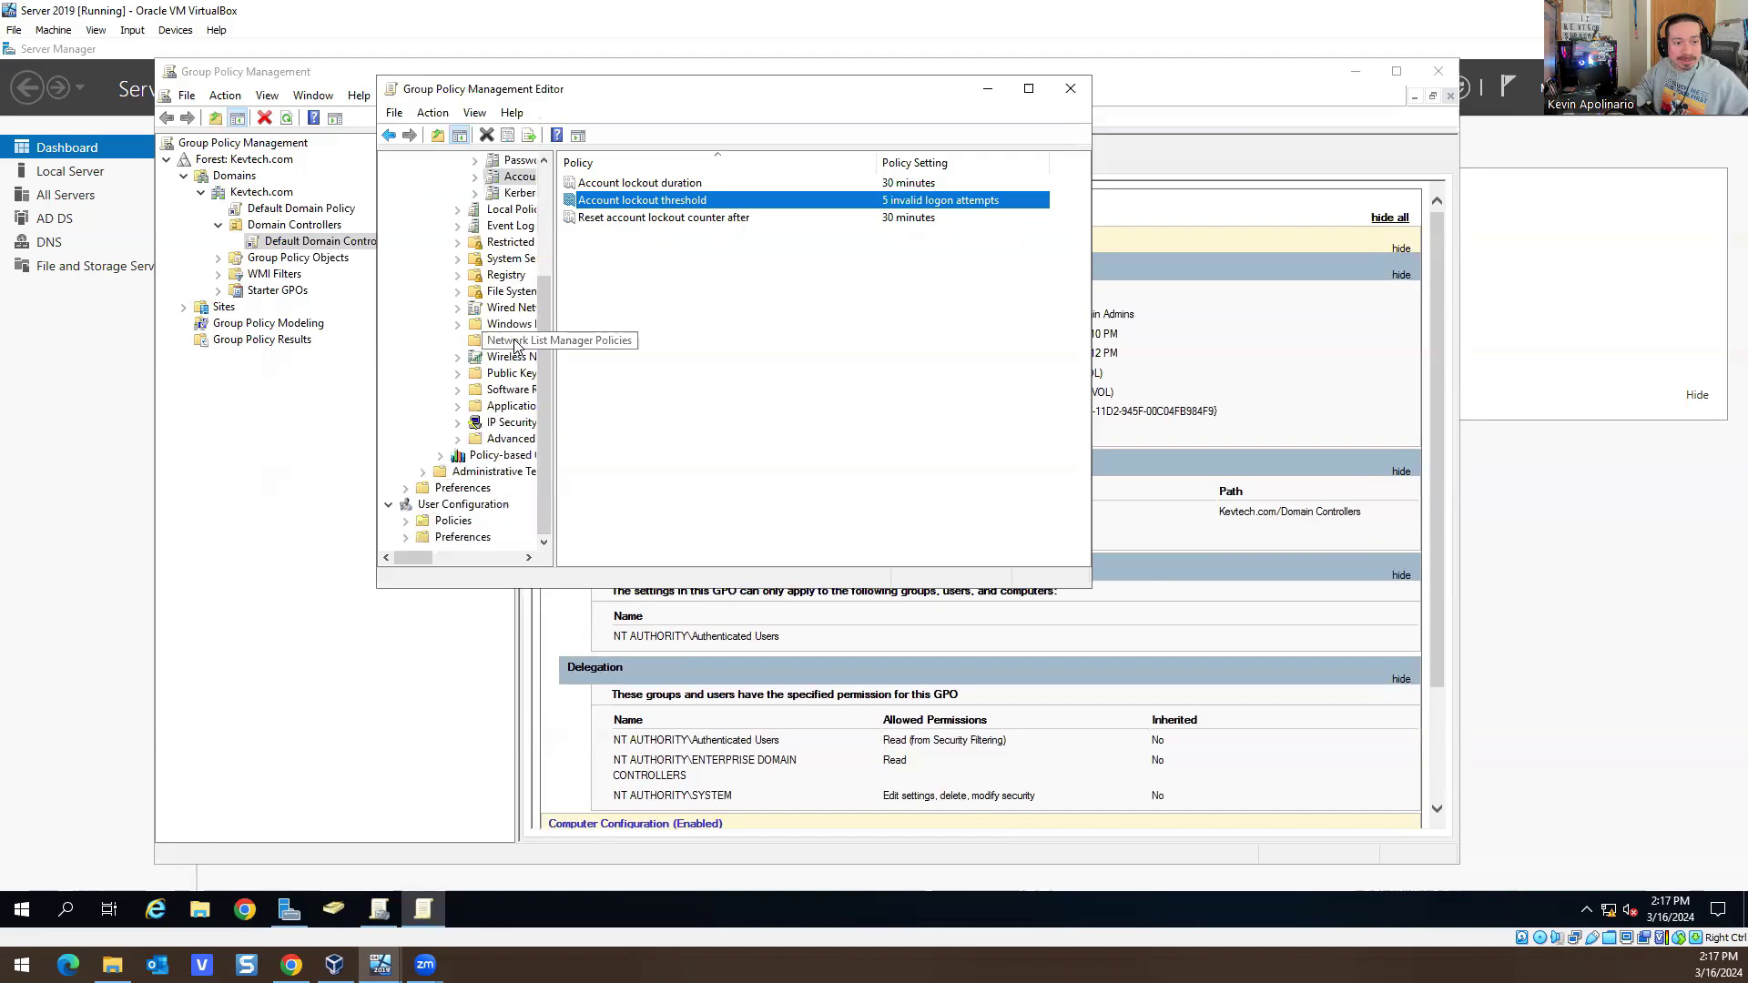
scroll(499, 343, up, 4)
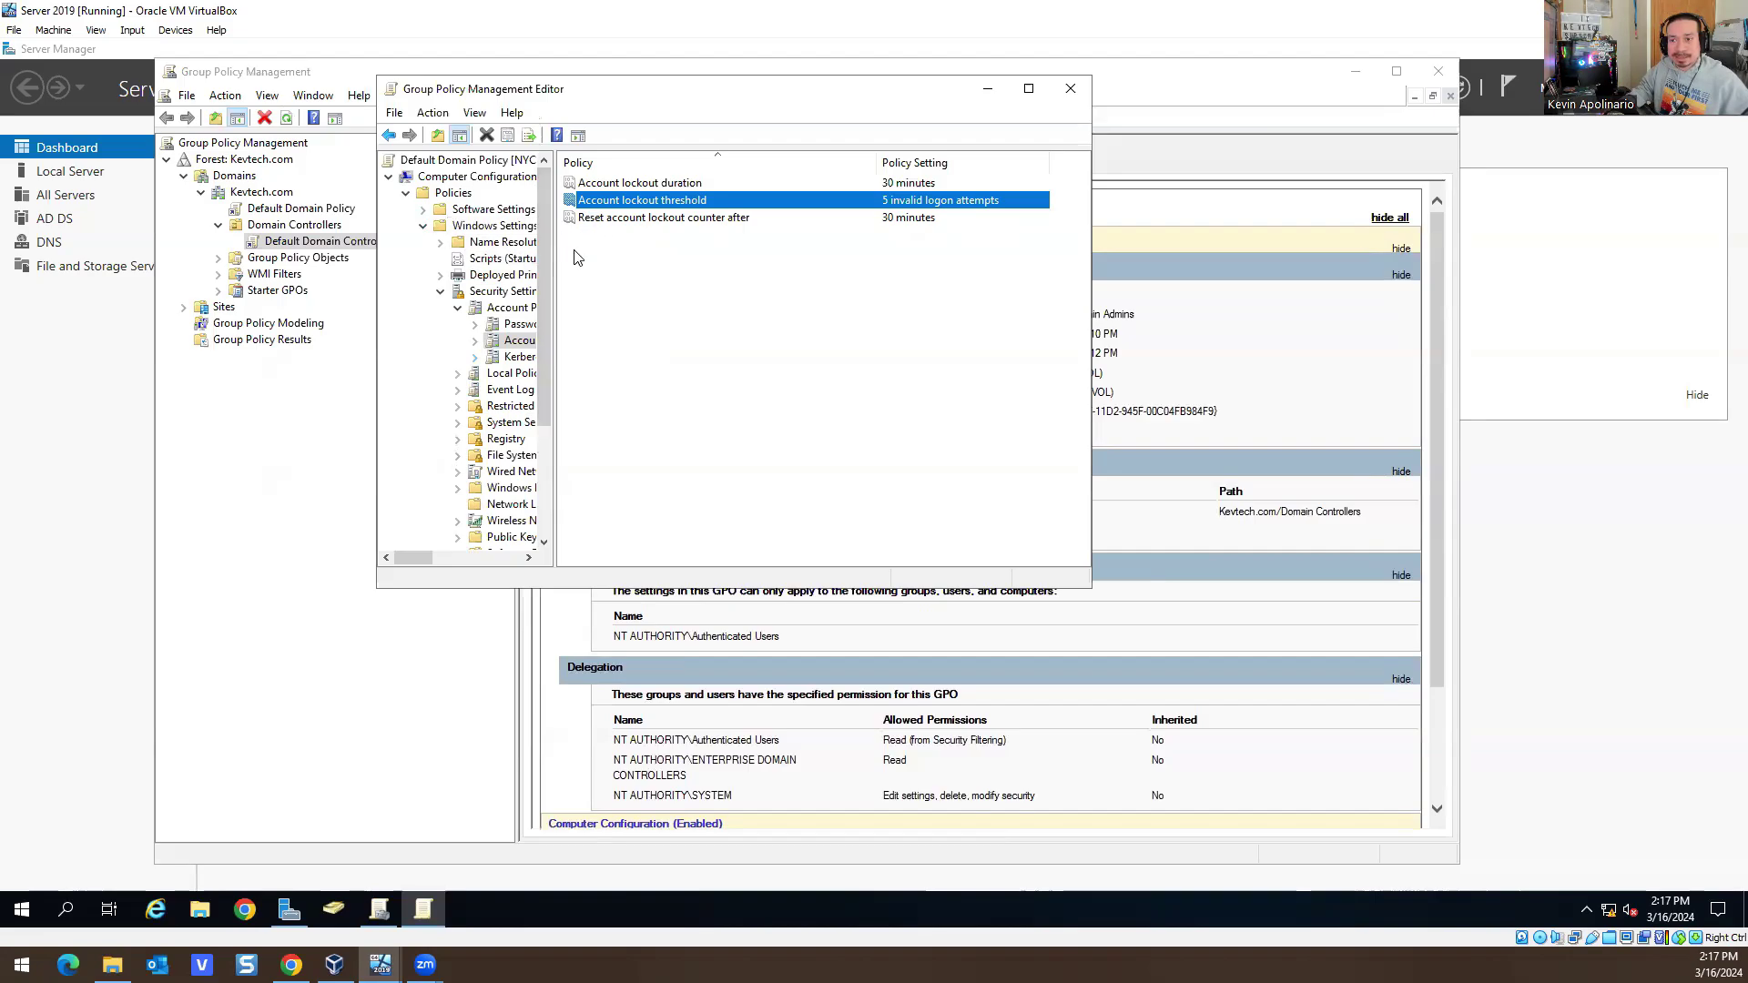
scroll(496, 373, down, 3)
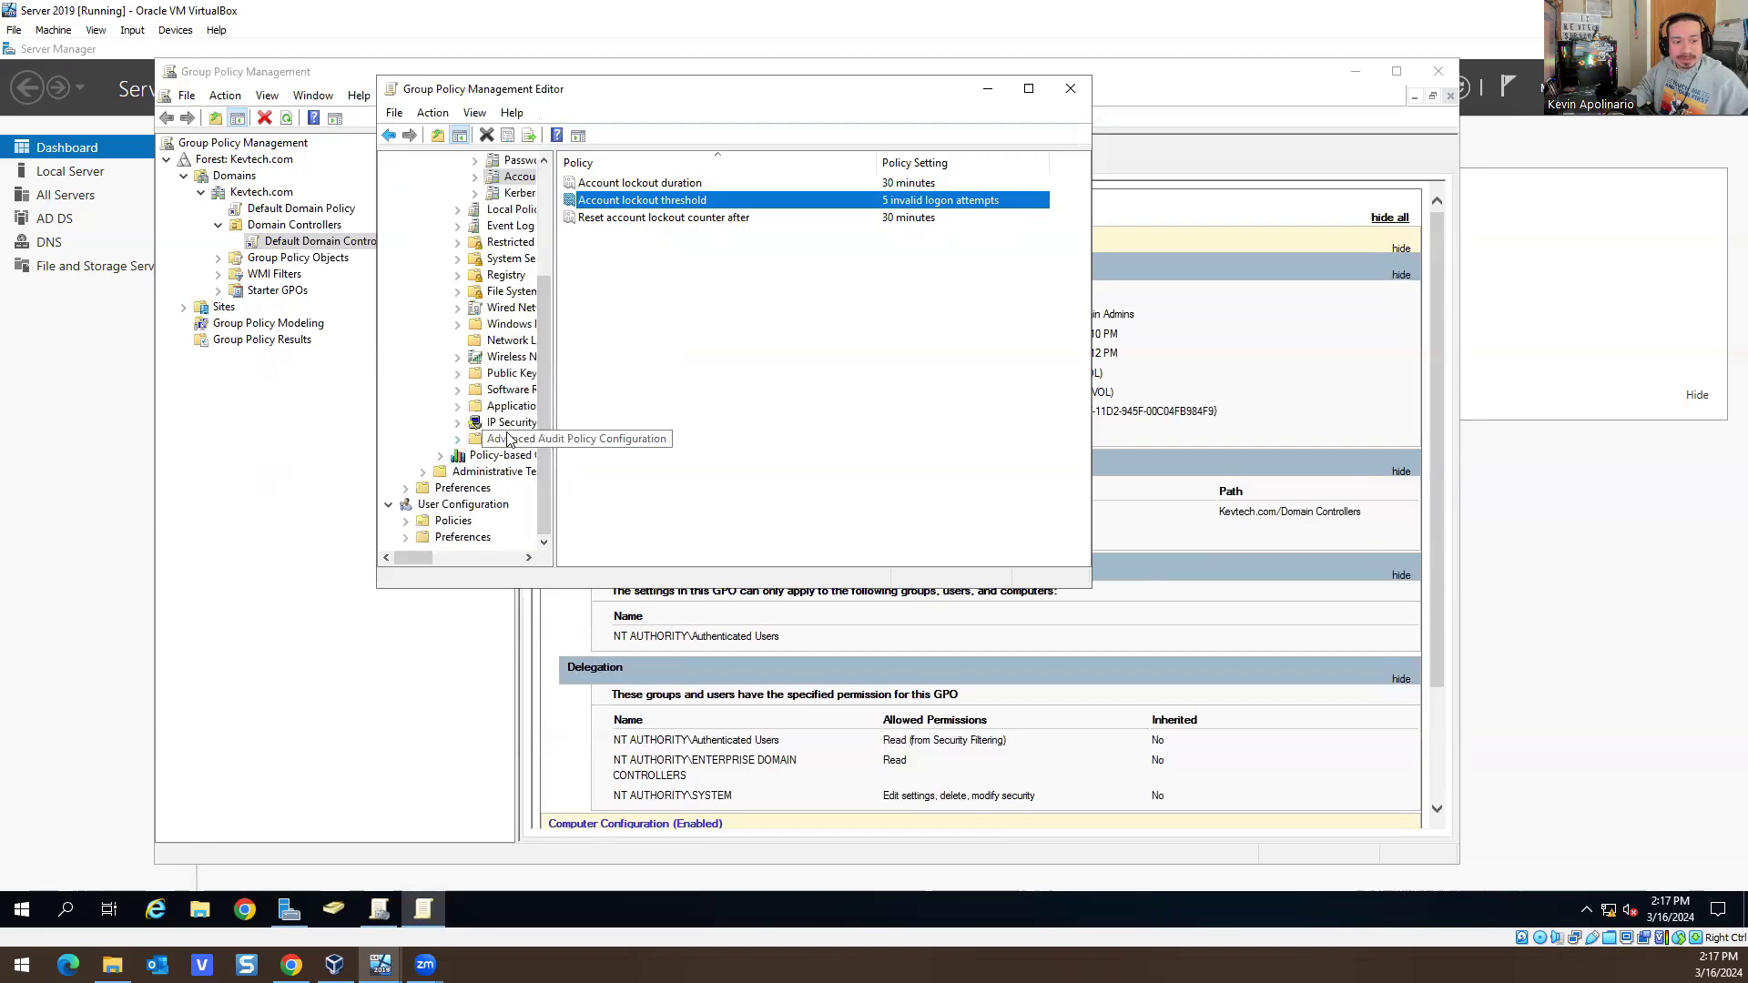
click(458, 440)
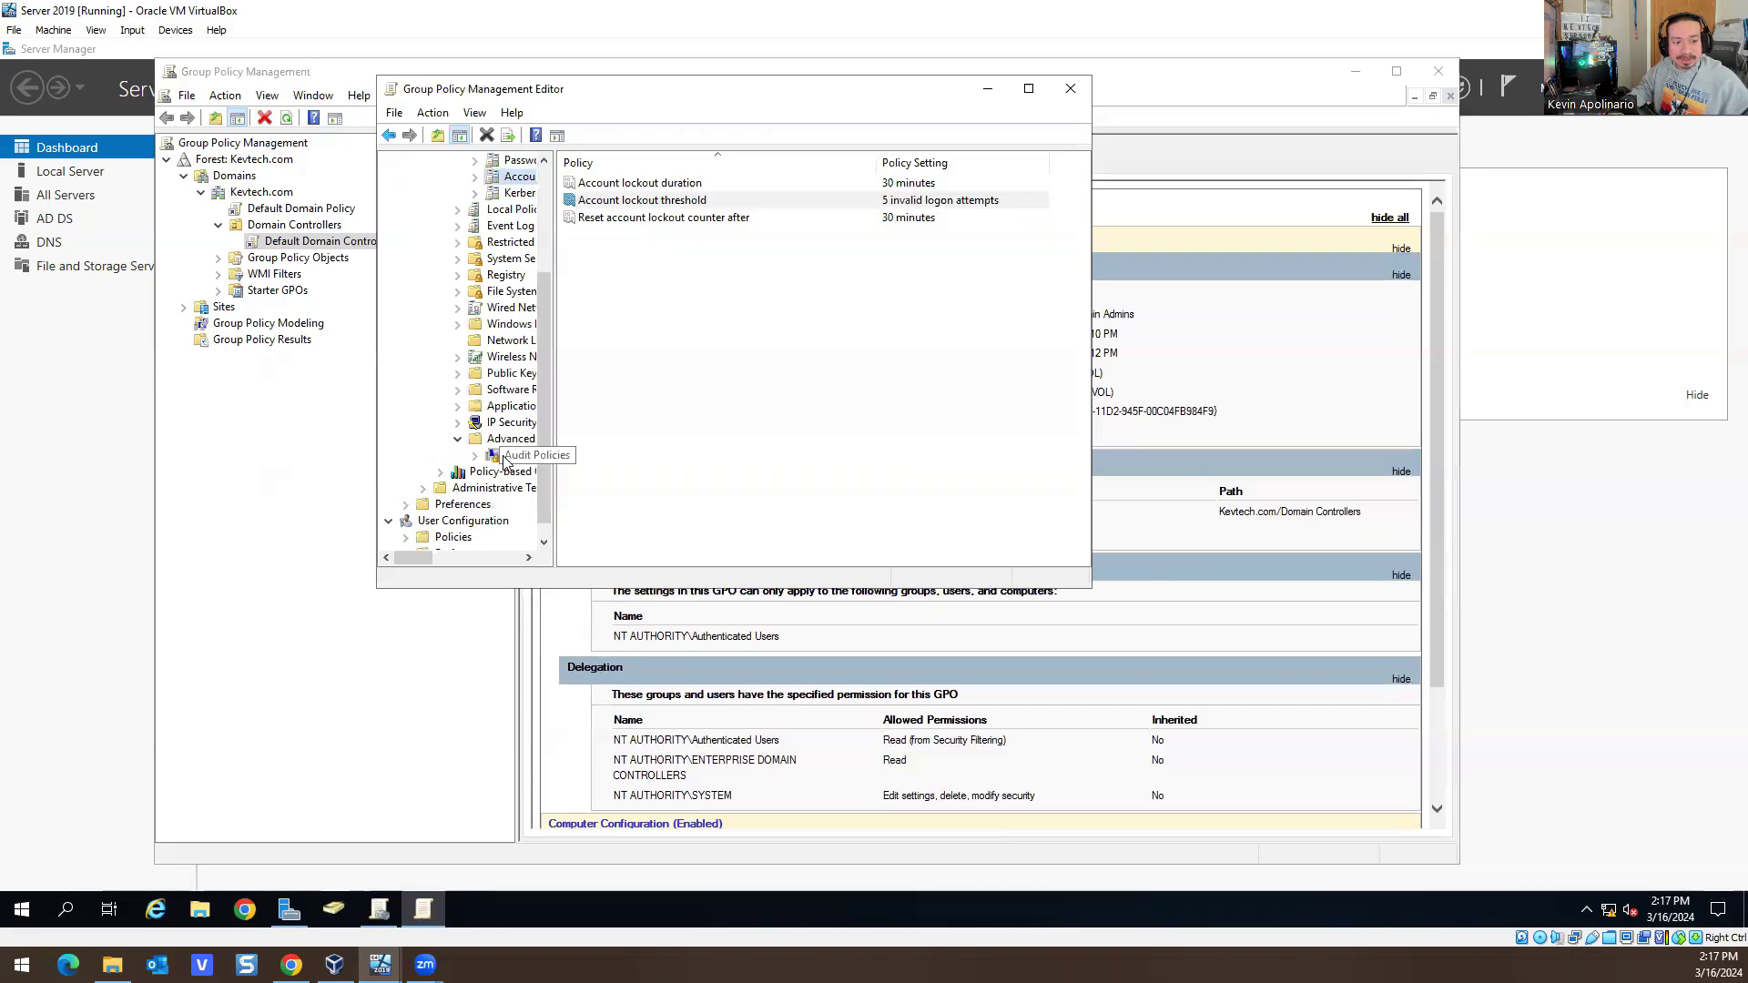
click(476, 456)
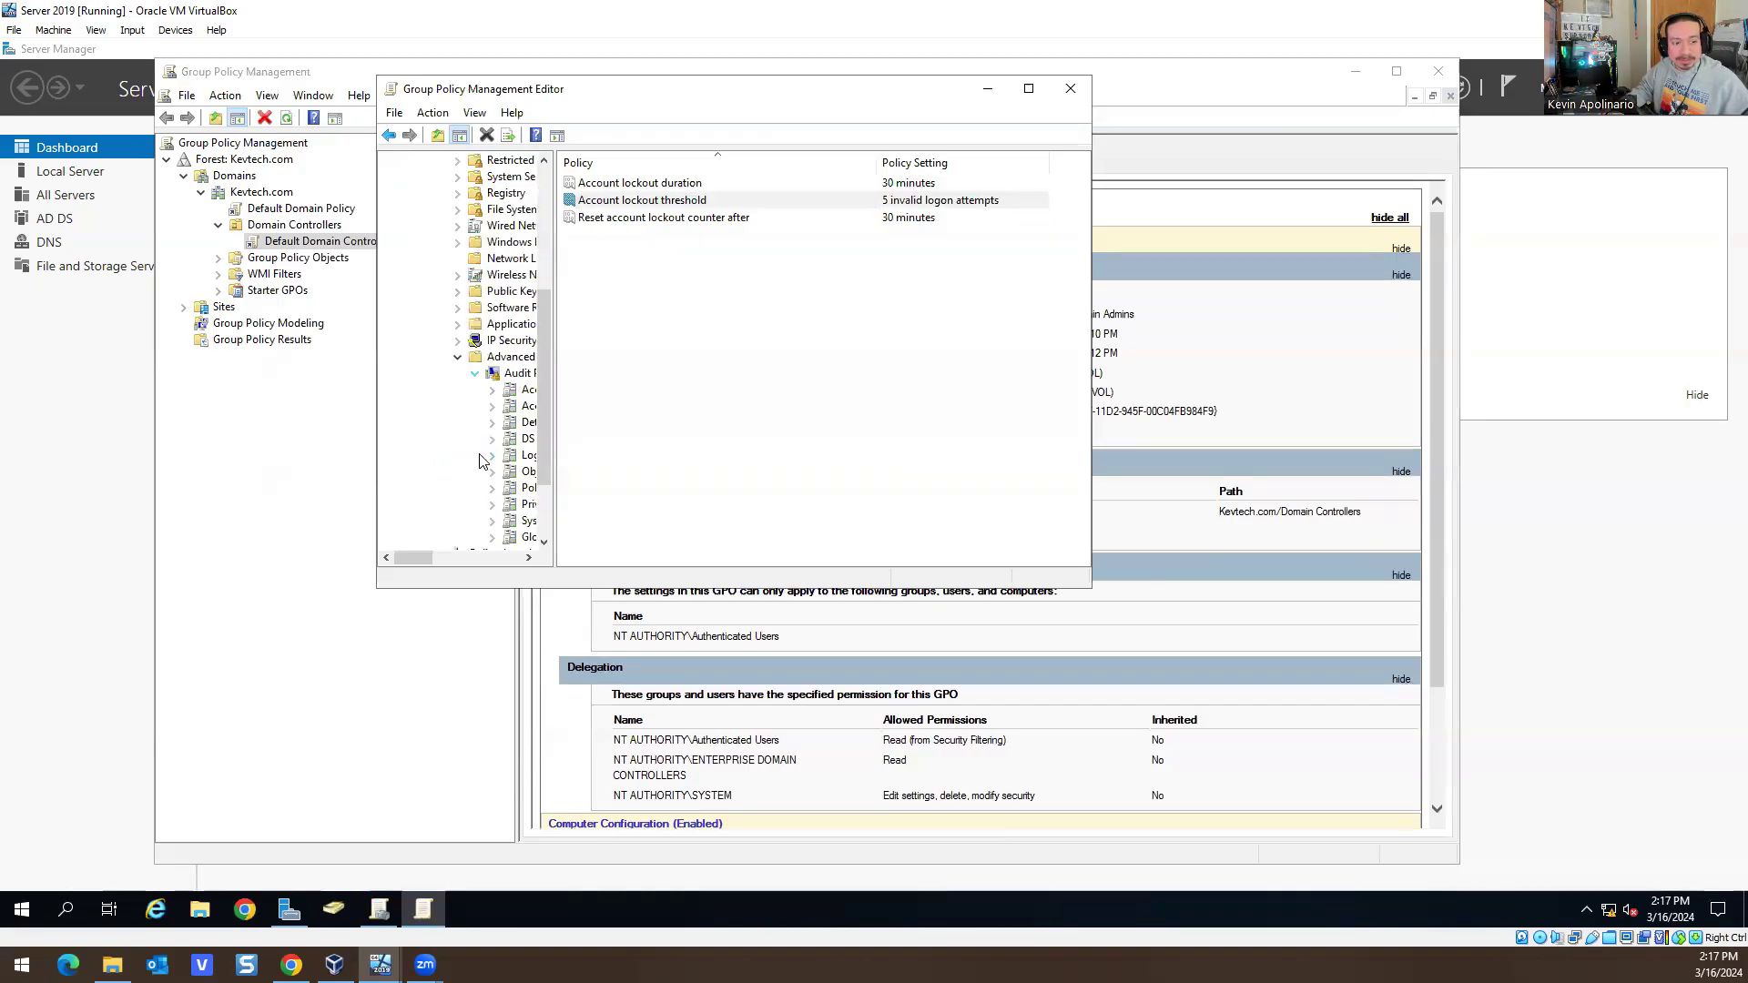
drag(554, 393, 663, 394)
click(539, 410)
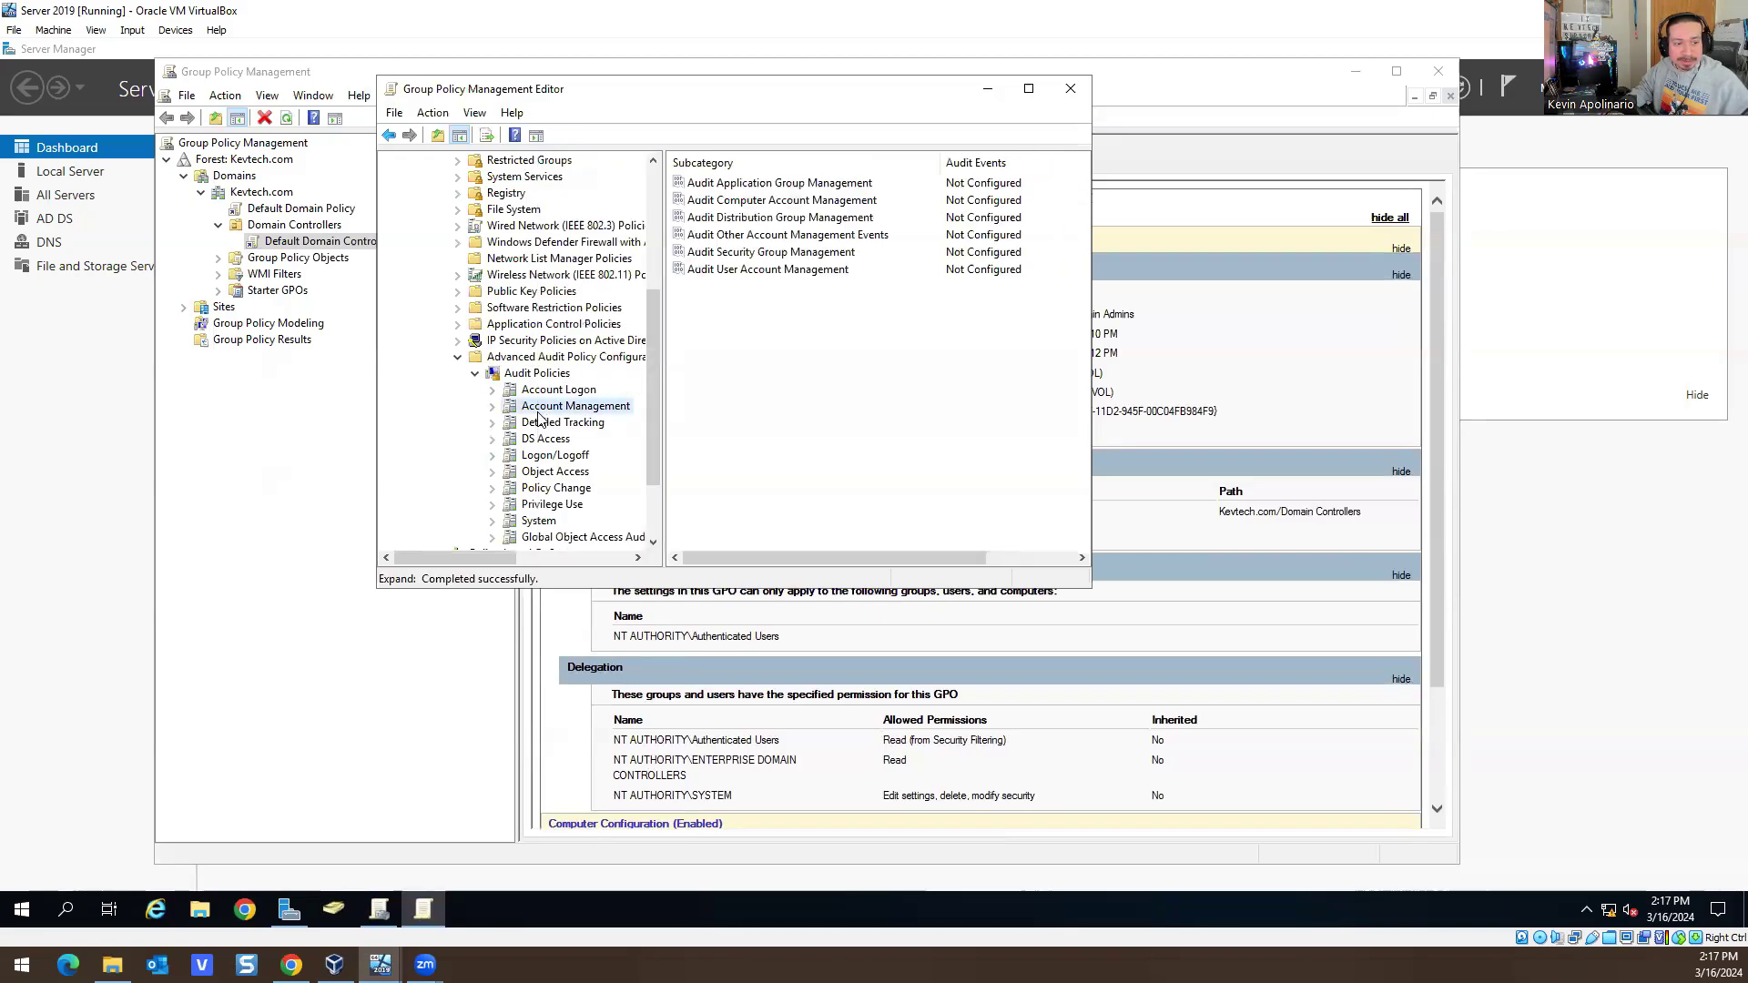
scroll(583, 346, down, 2)
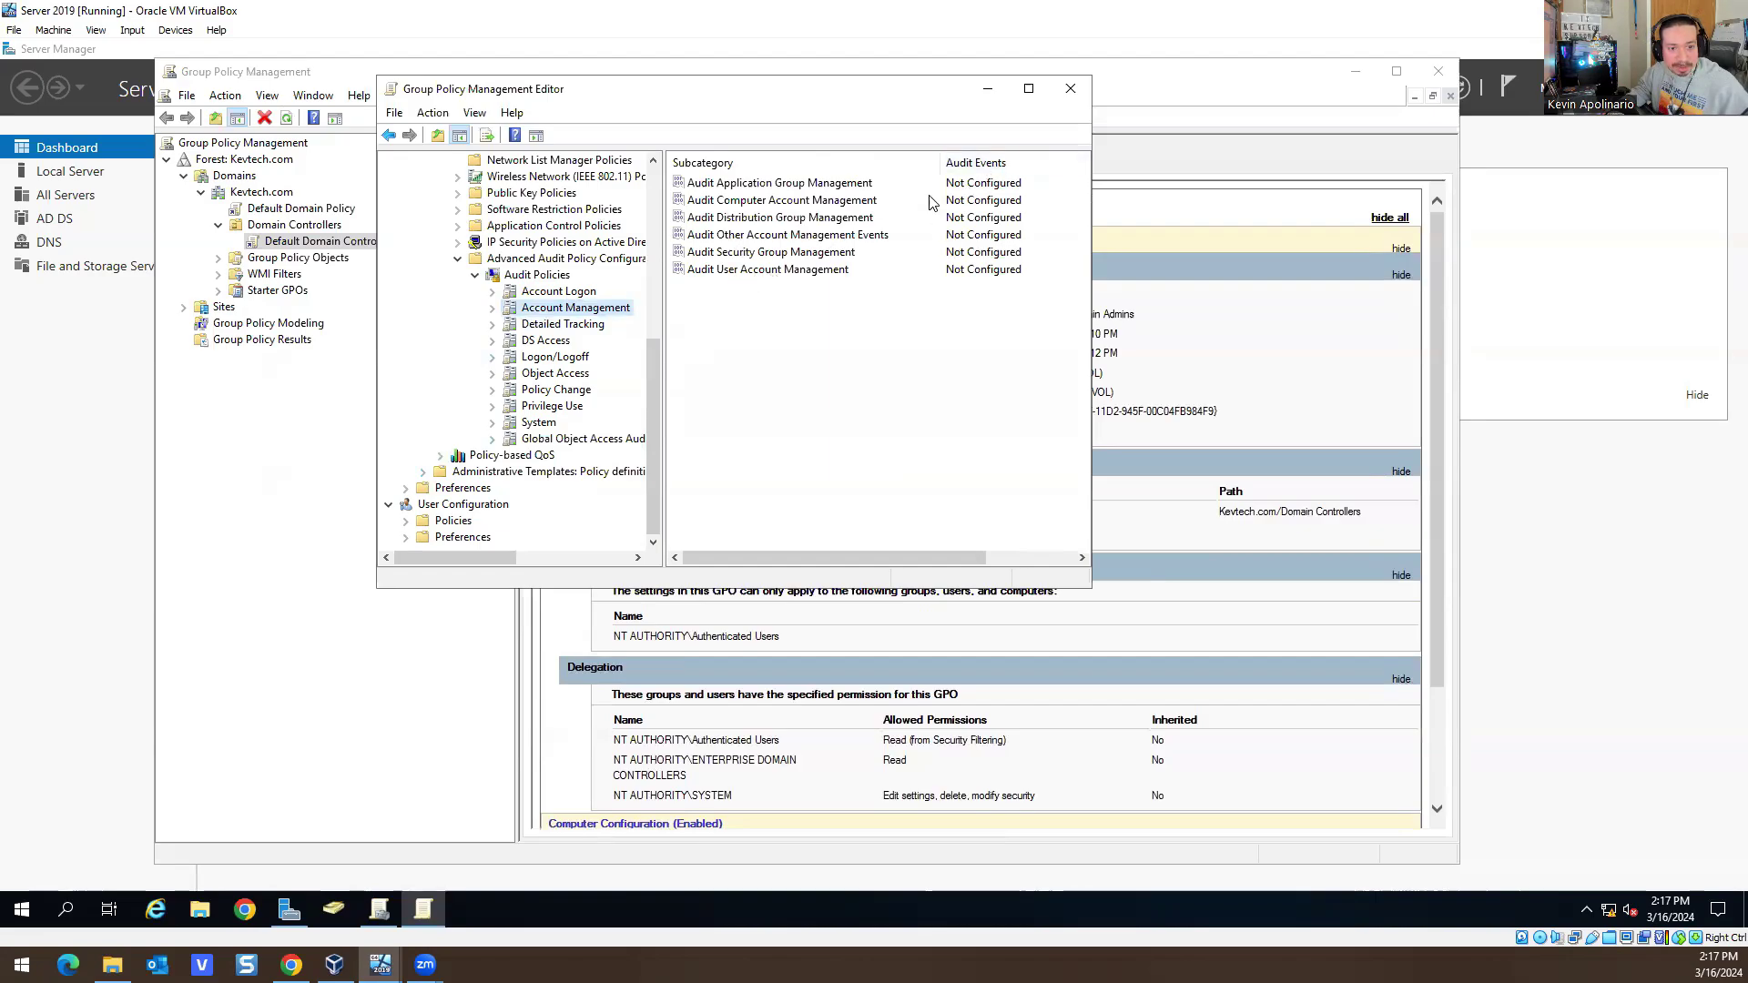
click(1069, 88)
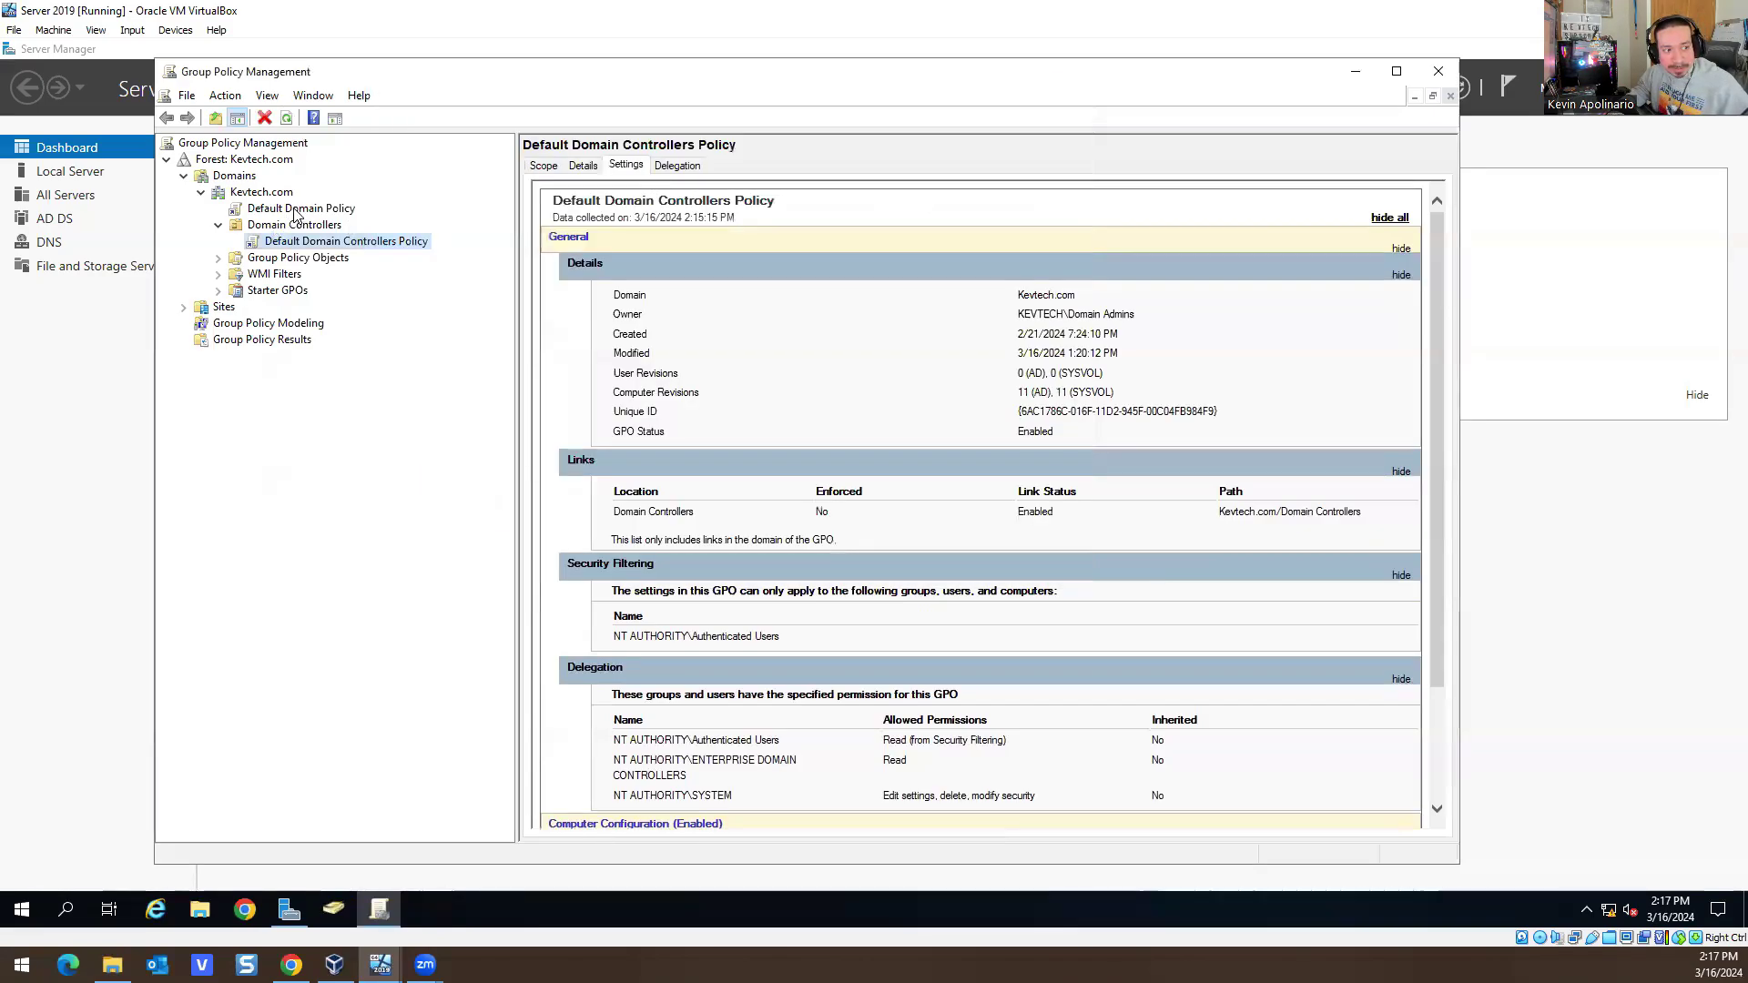
Select the Default Domain Policy briefly and open the Default Domain Controllers Policy for editing
click(295, 209)
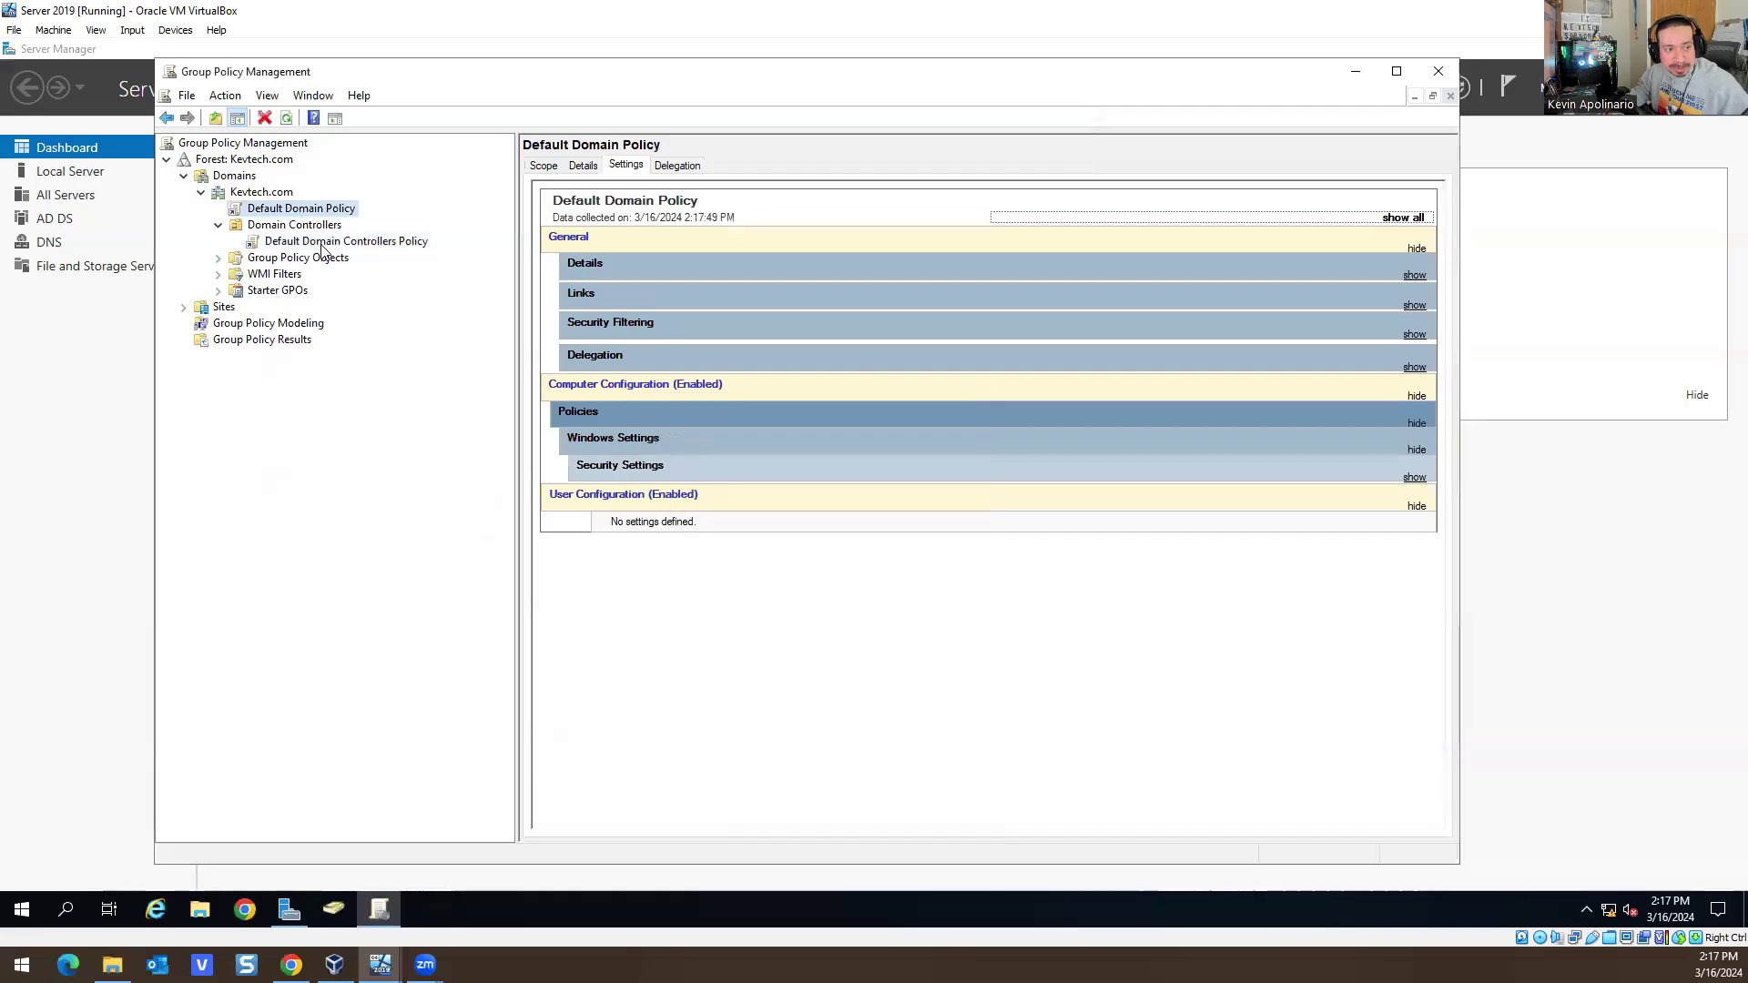
click(392, 241)
key(Return)
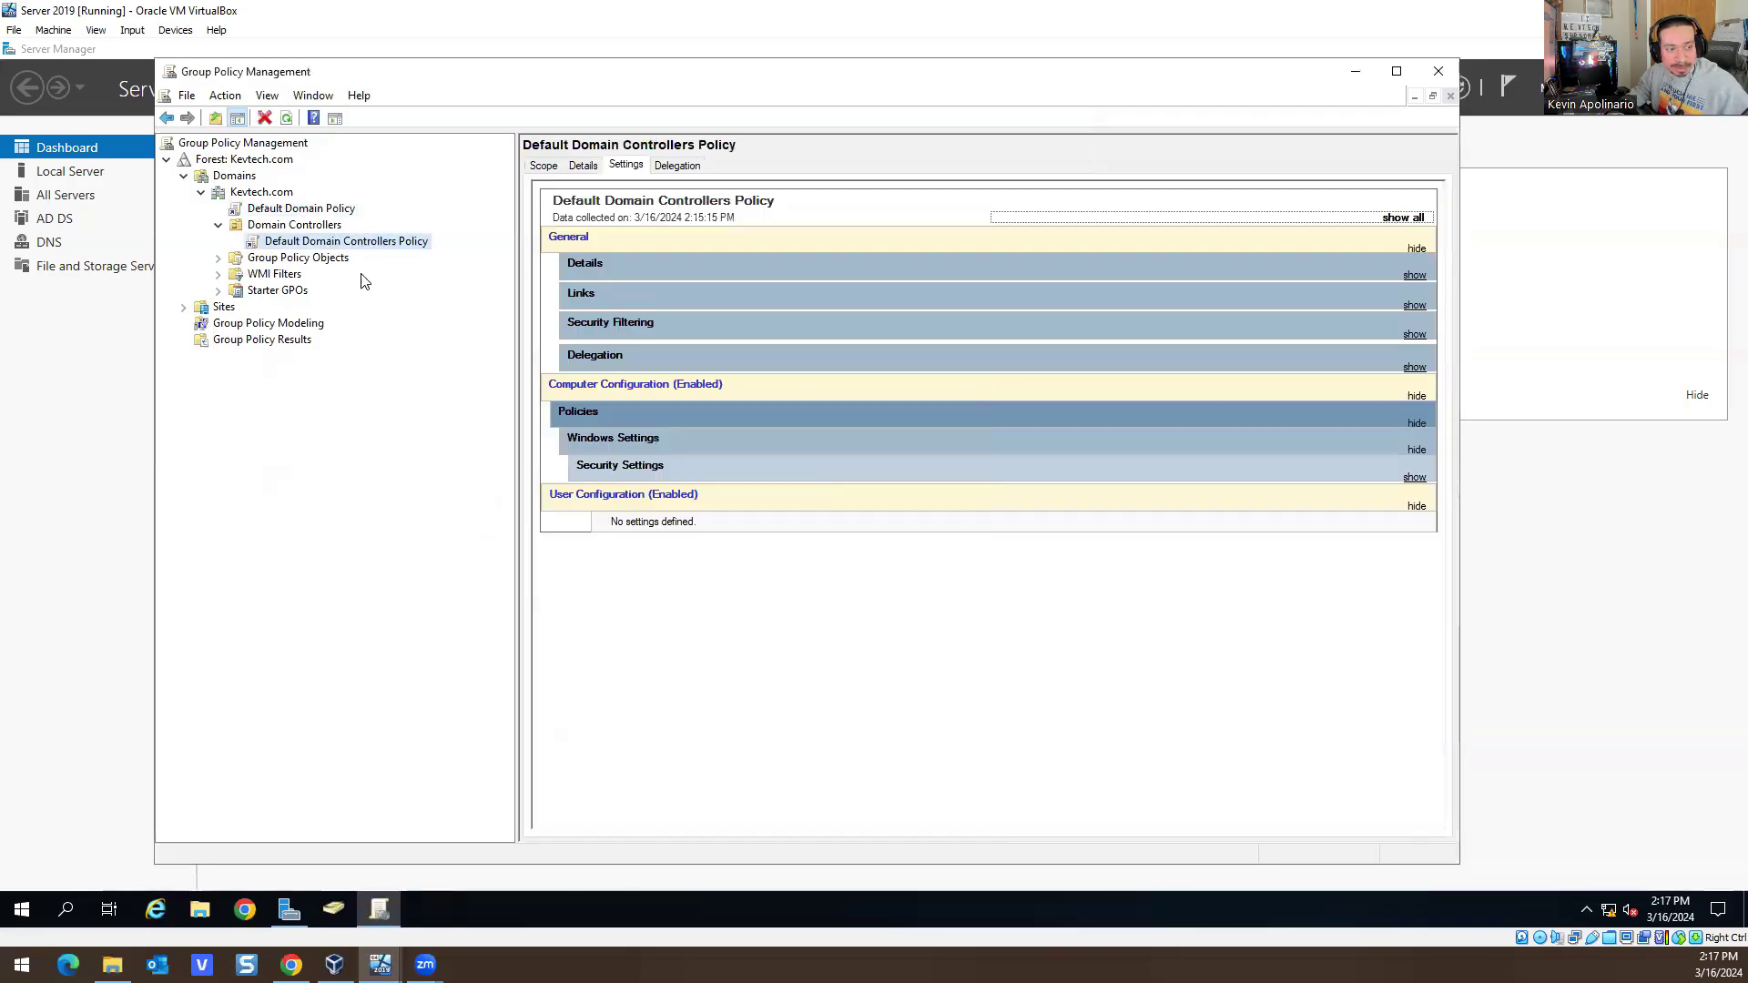
right_click(285, 242)
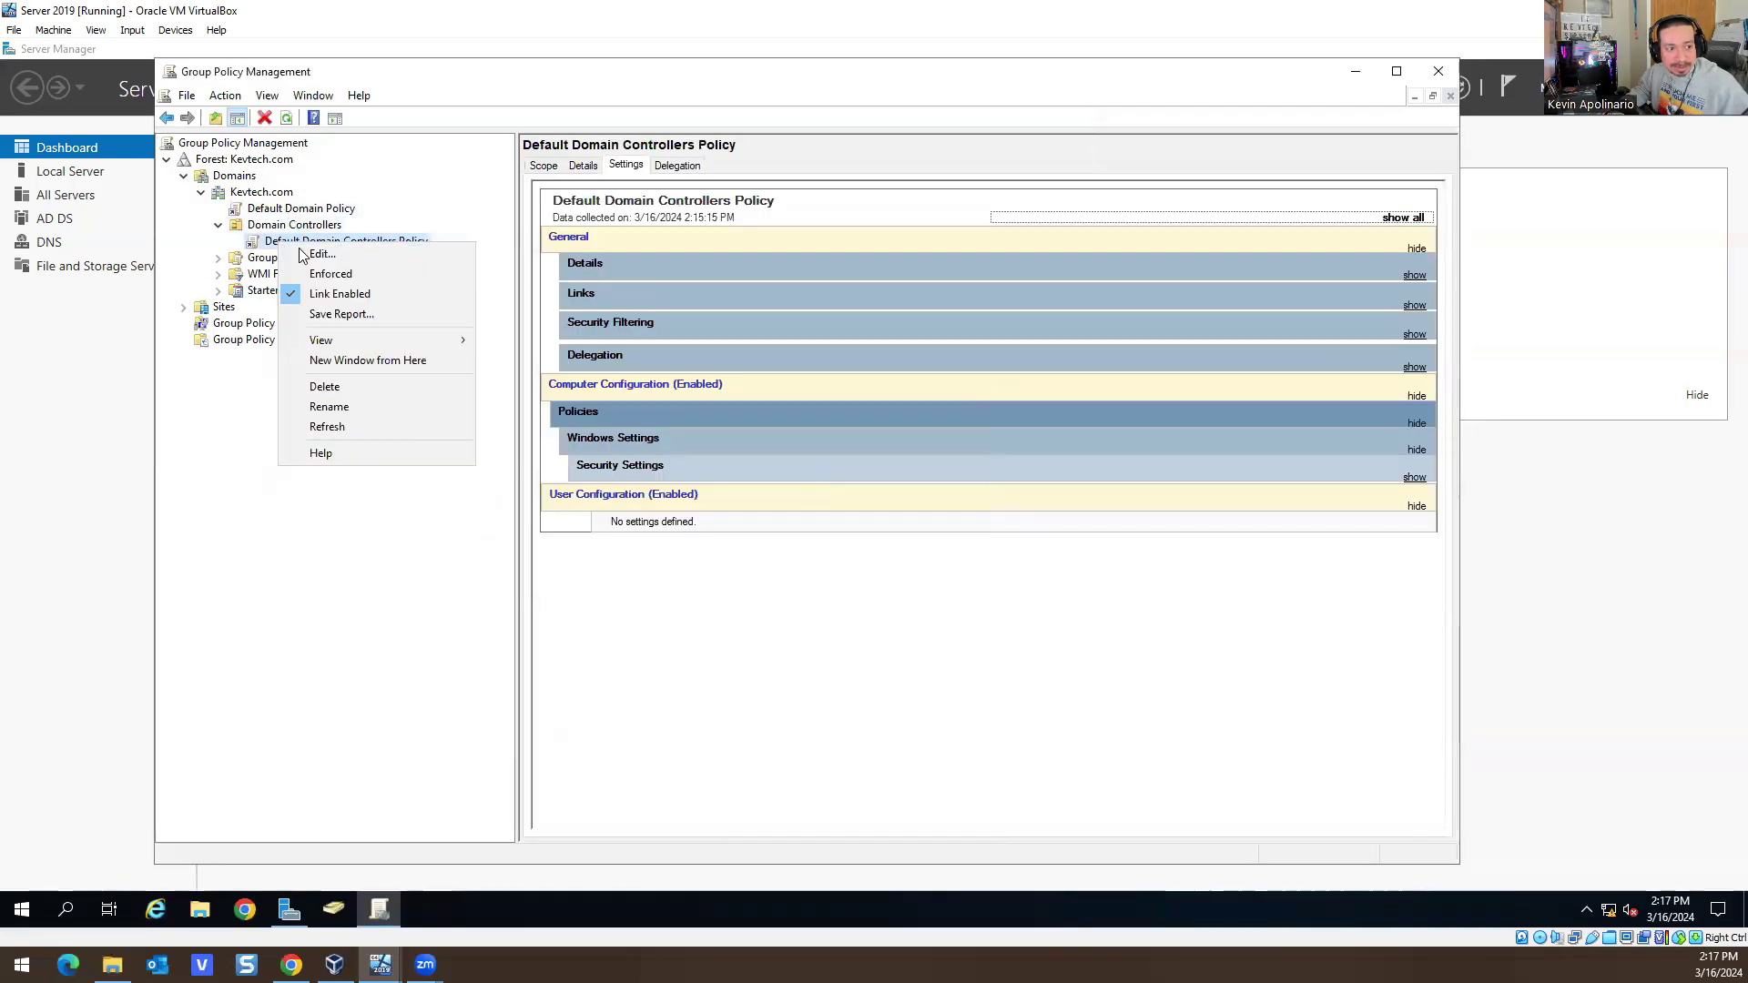
click(349, 246)
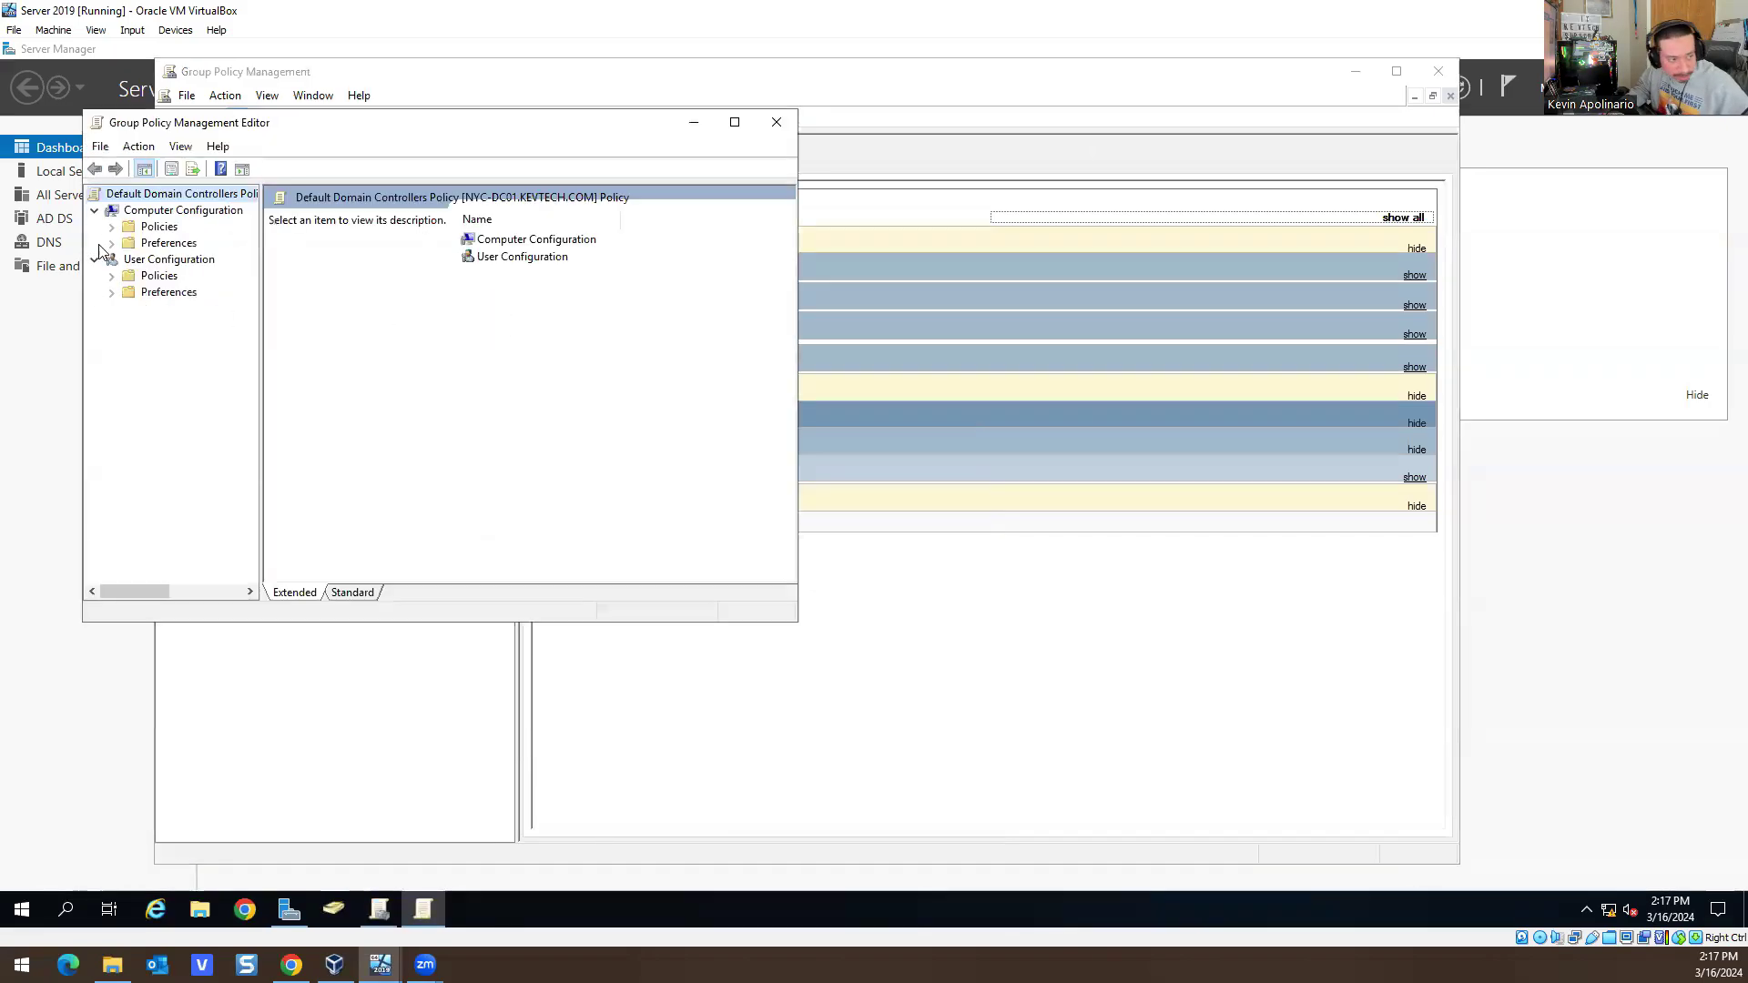
Expand the computer policies' Windows Settings and Security Settings, and move the editor aside so the policy tree behind is readable
click(111, 243)
click(107, 217)
click(112, 227)
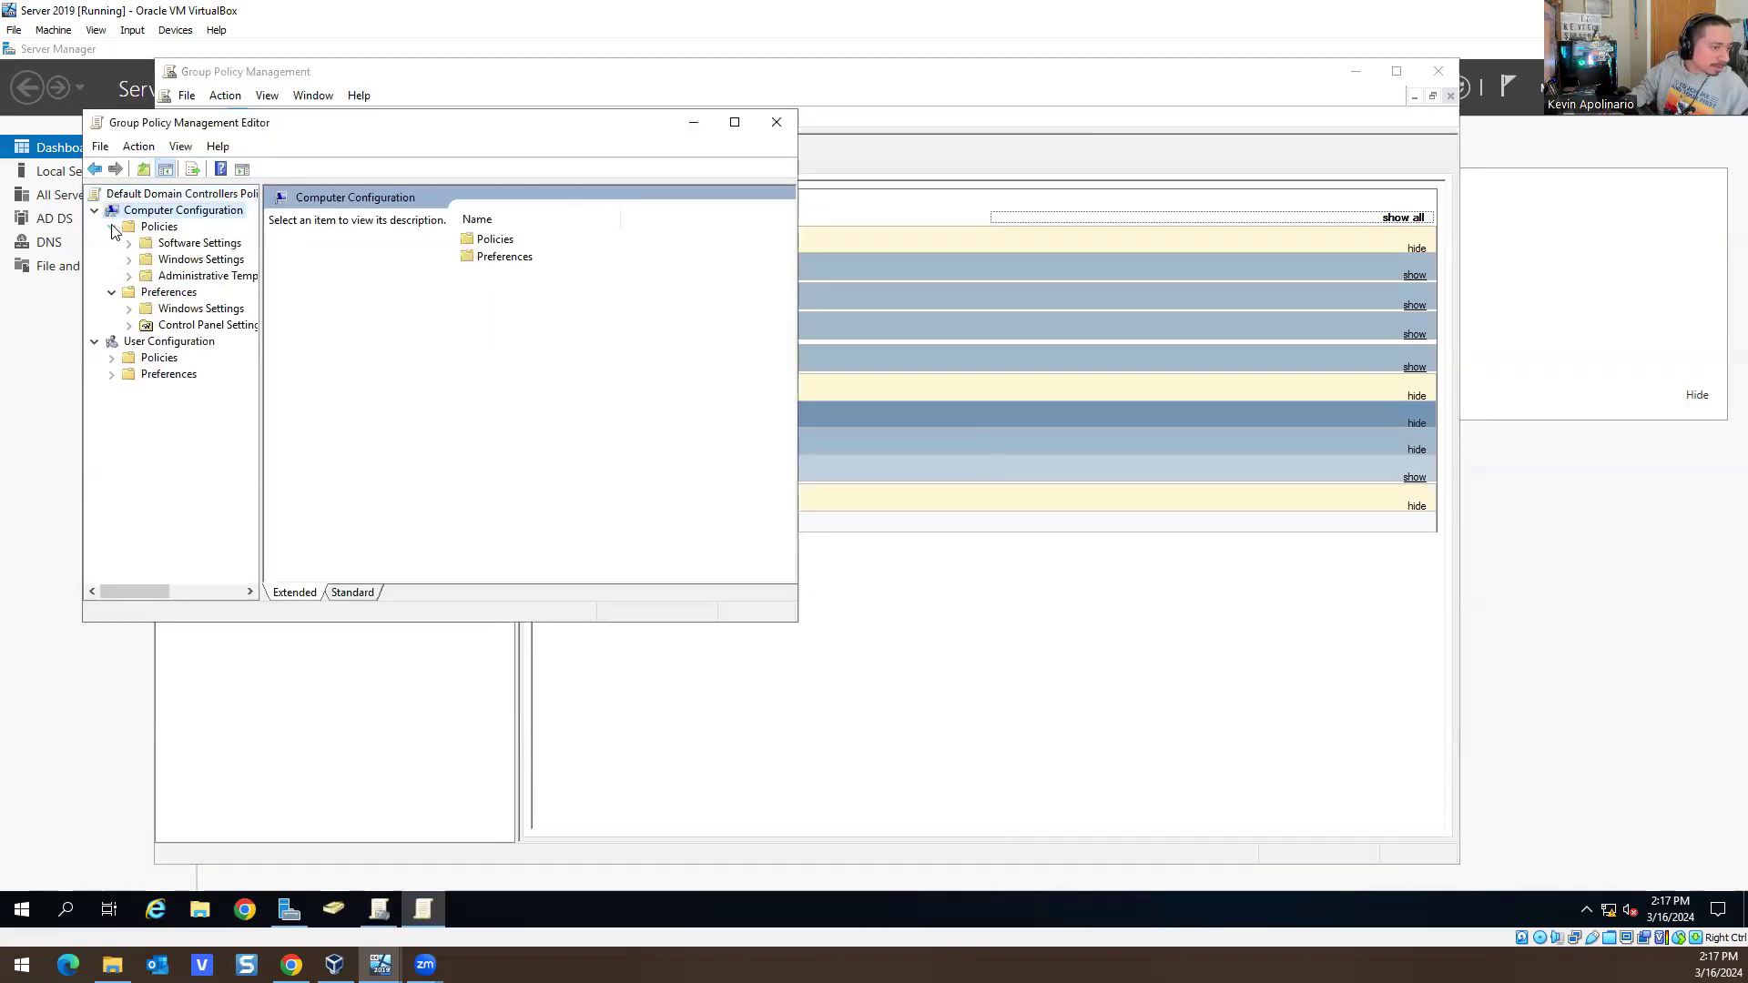
click(129, 275)
click(129, 259)
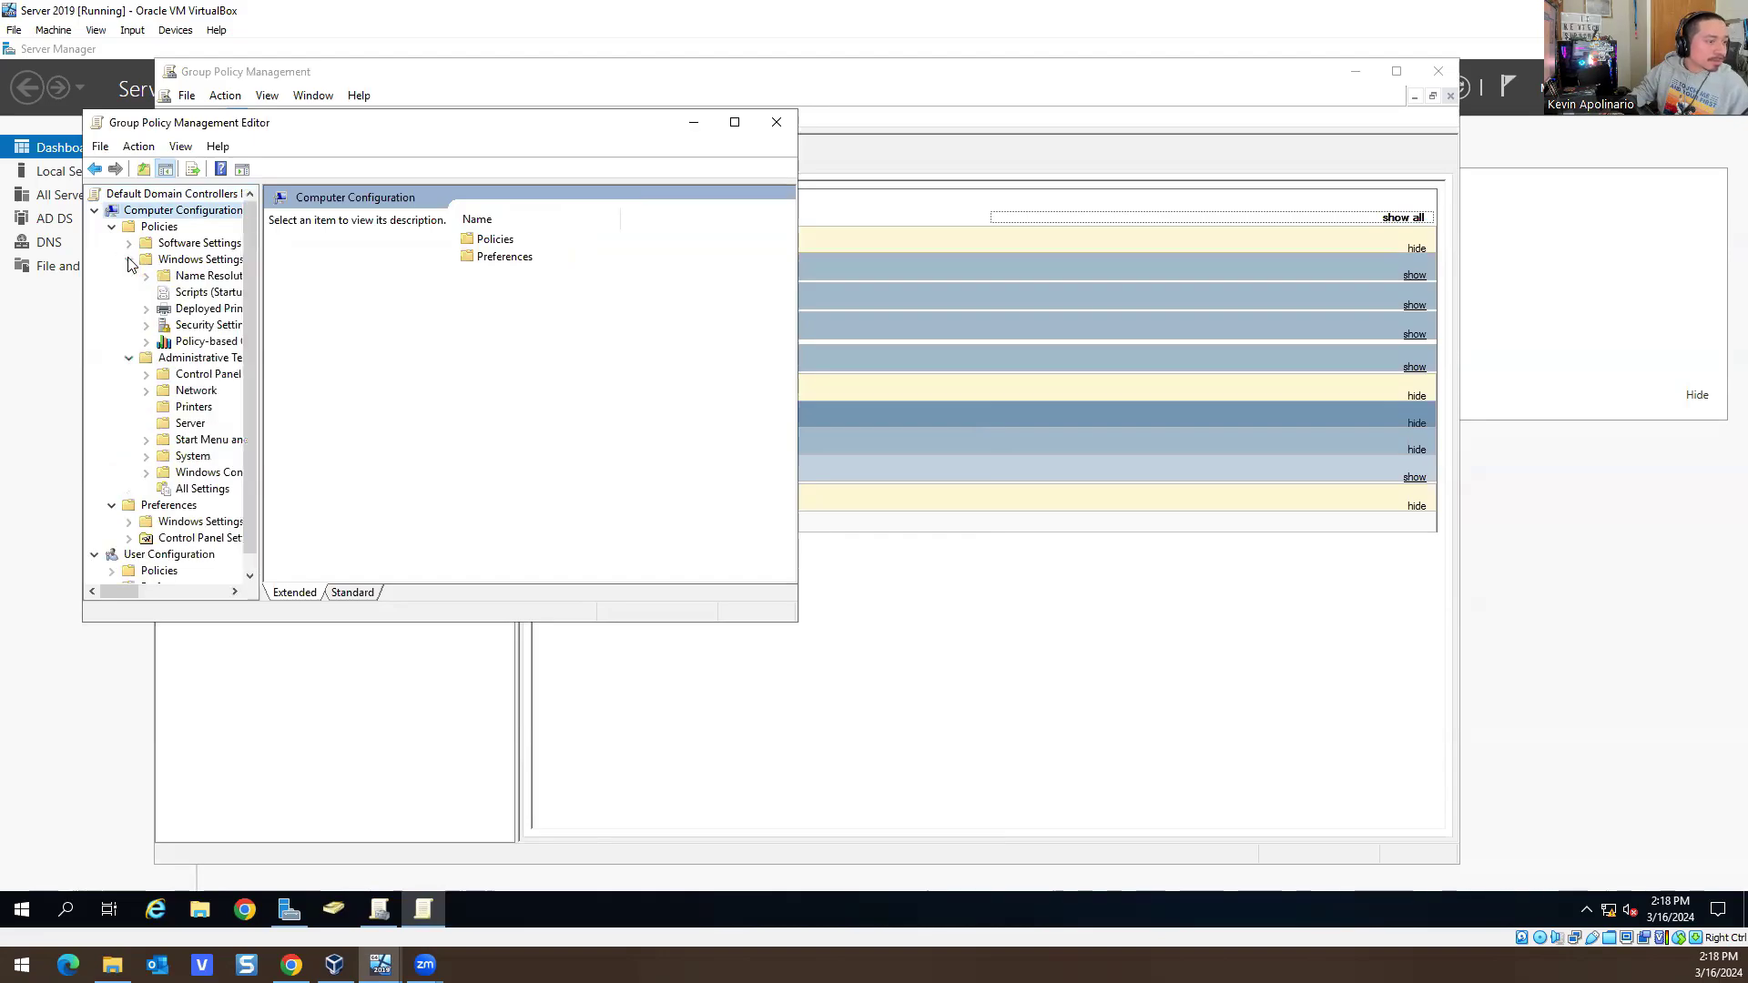
click(146, 324)
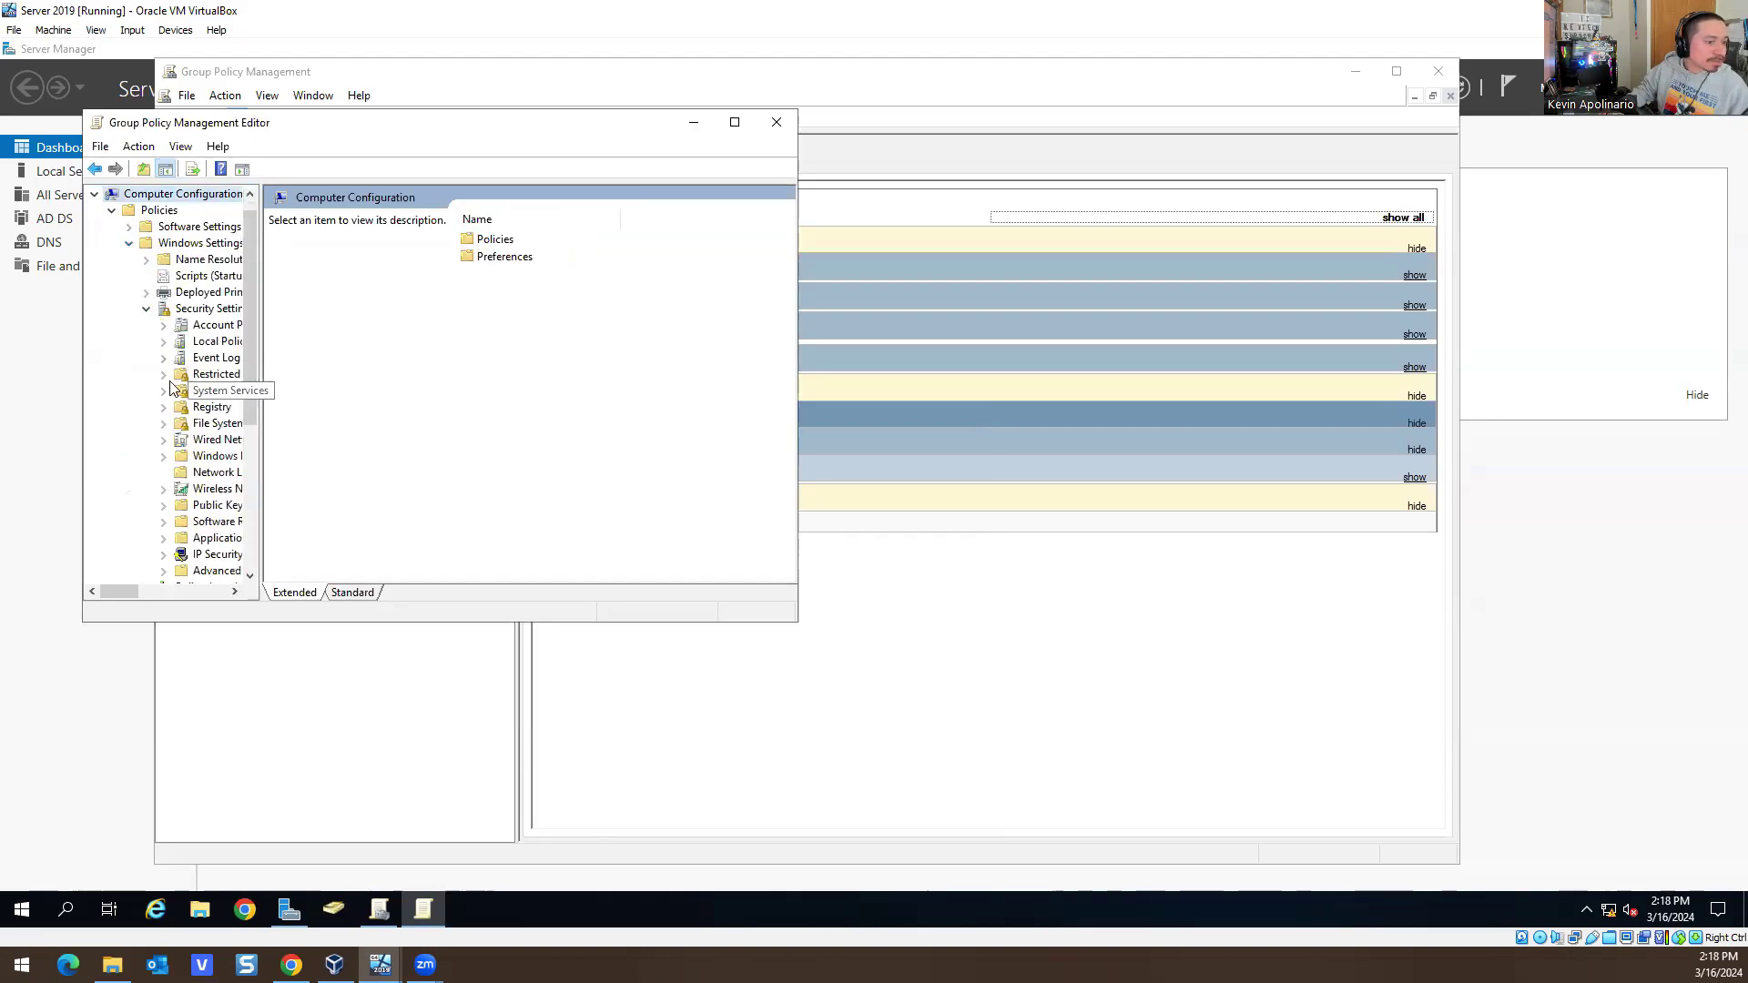
drag(430, 125, 760, 167)
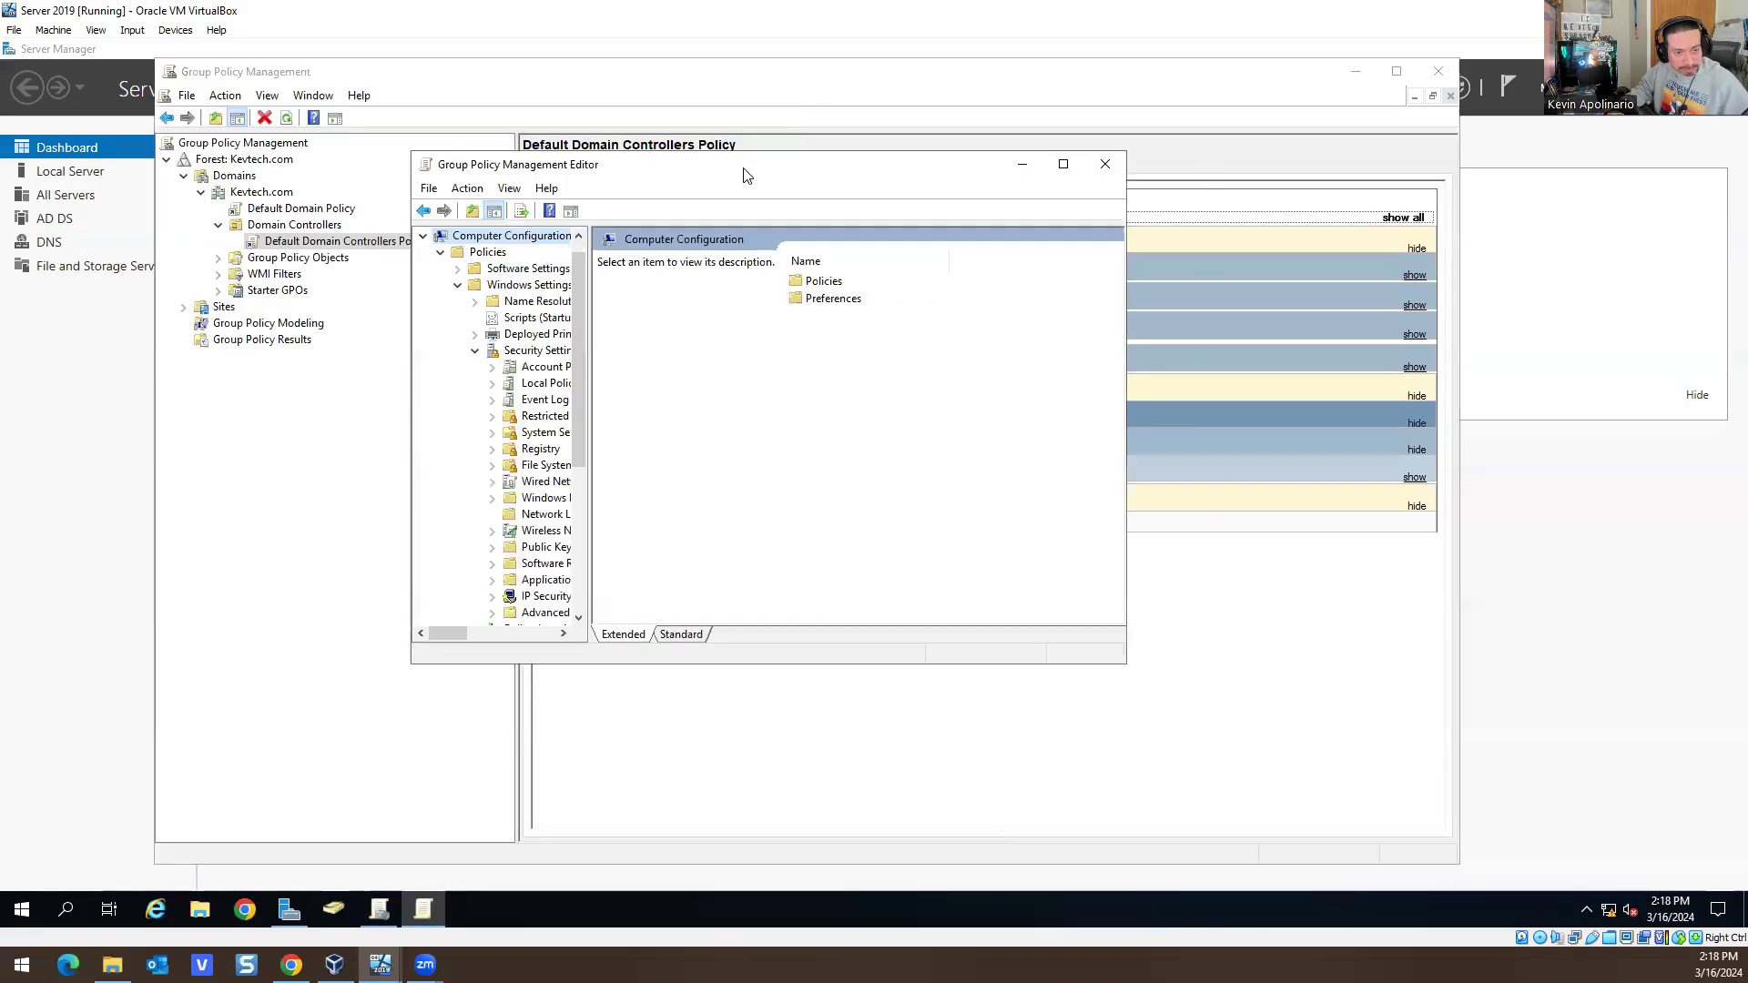
Show the Account Management audit subcategories under Advanced Audit Policy Configuration in the Default Domain Controllers Policy
scroll(530, 440, down, 3)
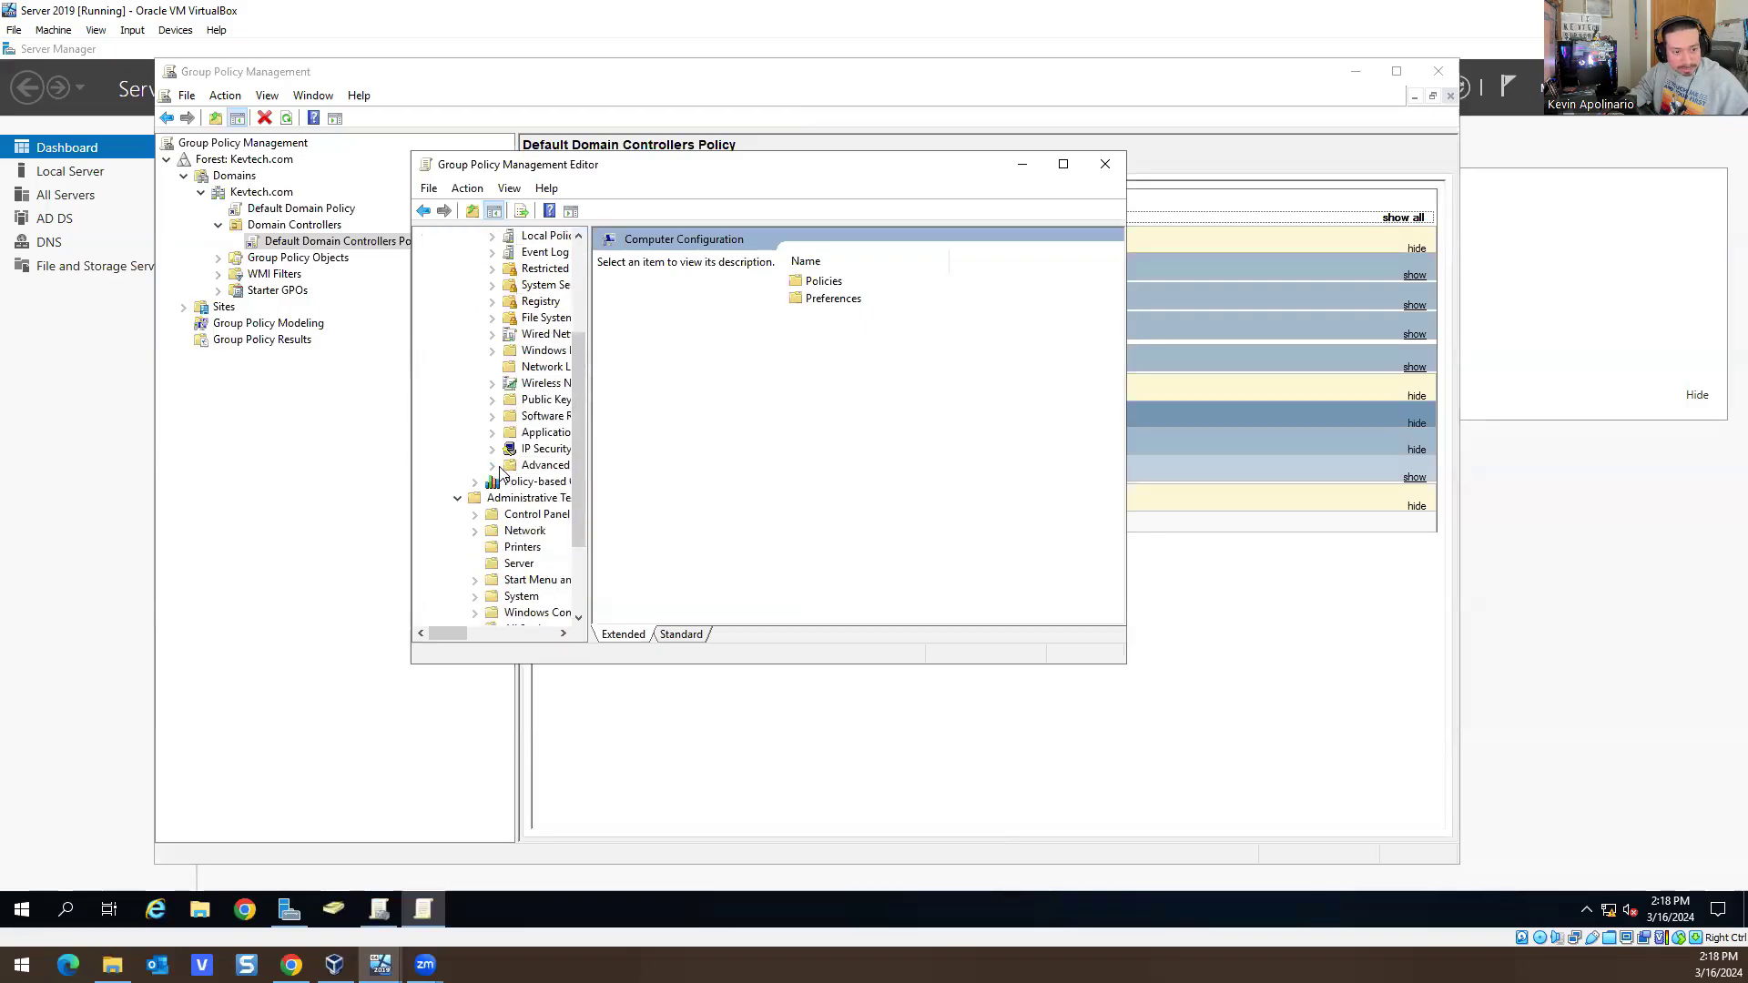
click(492, 465)
click(510, 481)
click(546, 483)
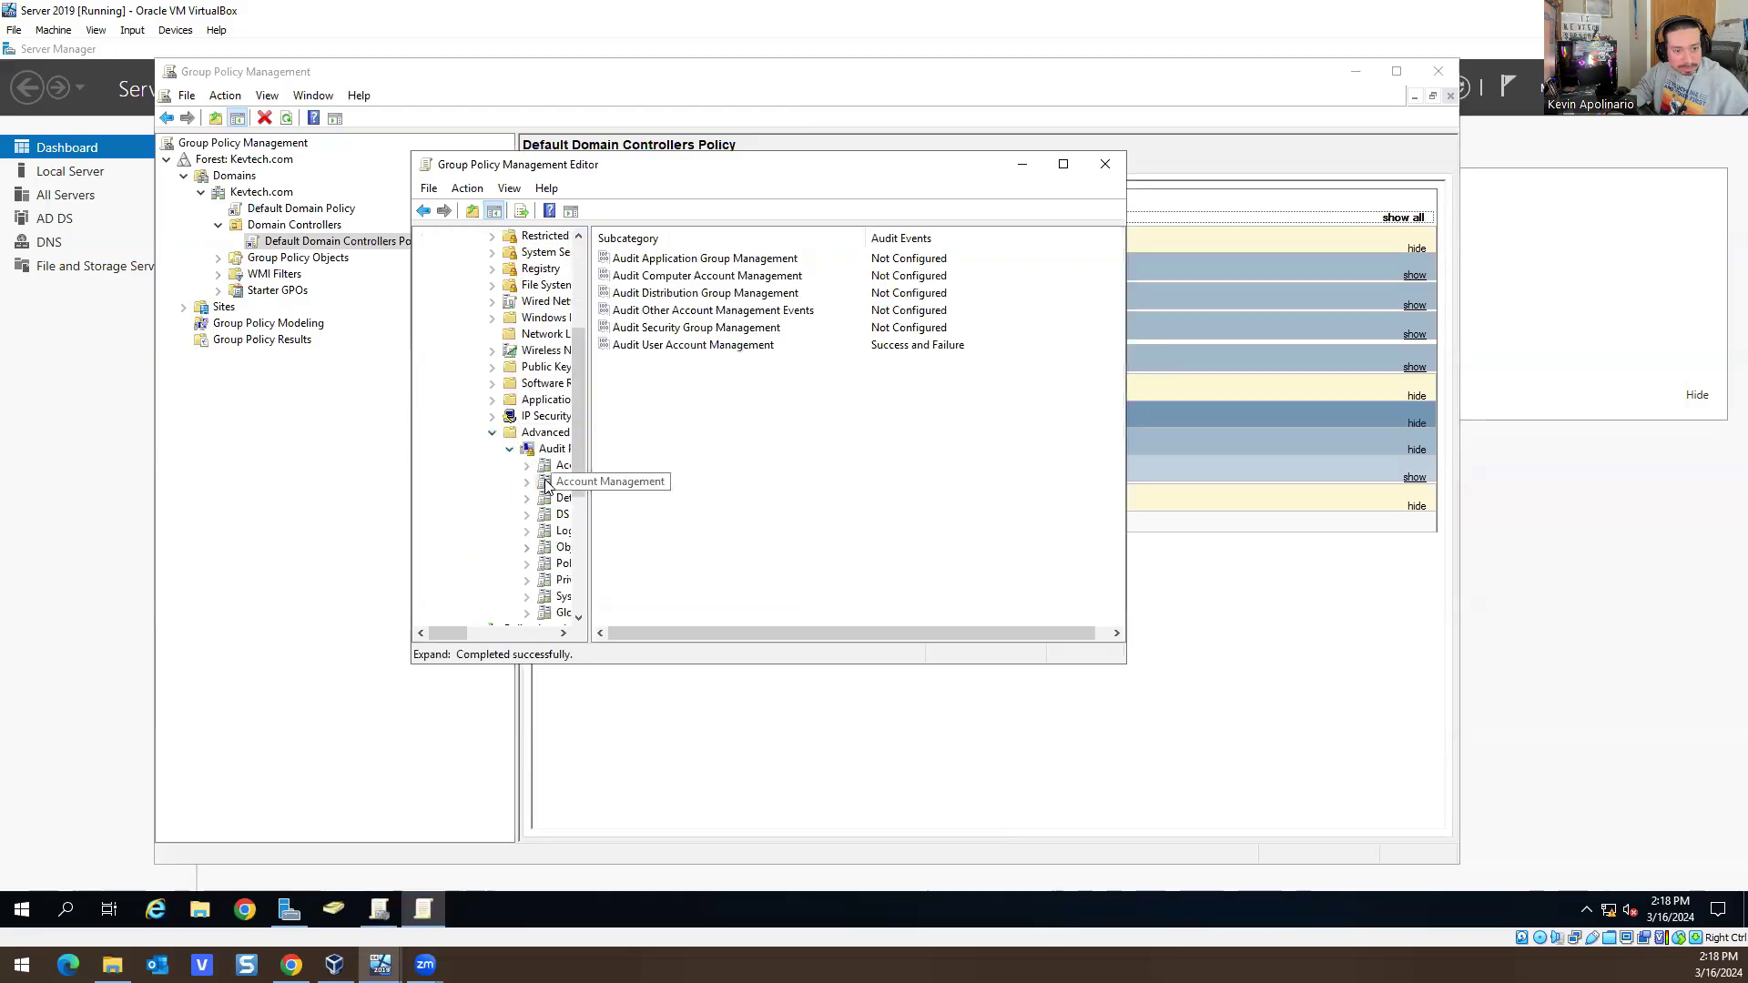
Review the configured audit events and the explanation of Audit User Account Management, and close the policy editor
click(737, 344)
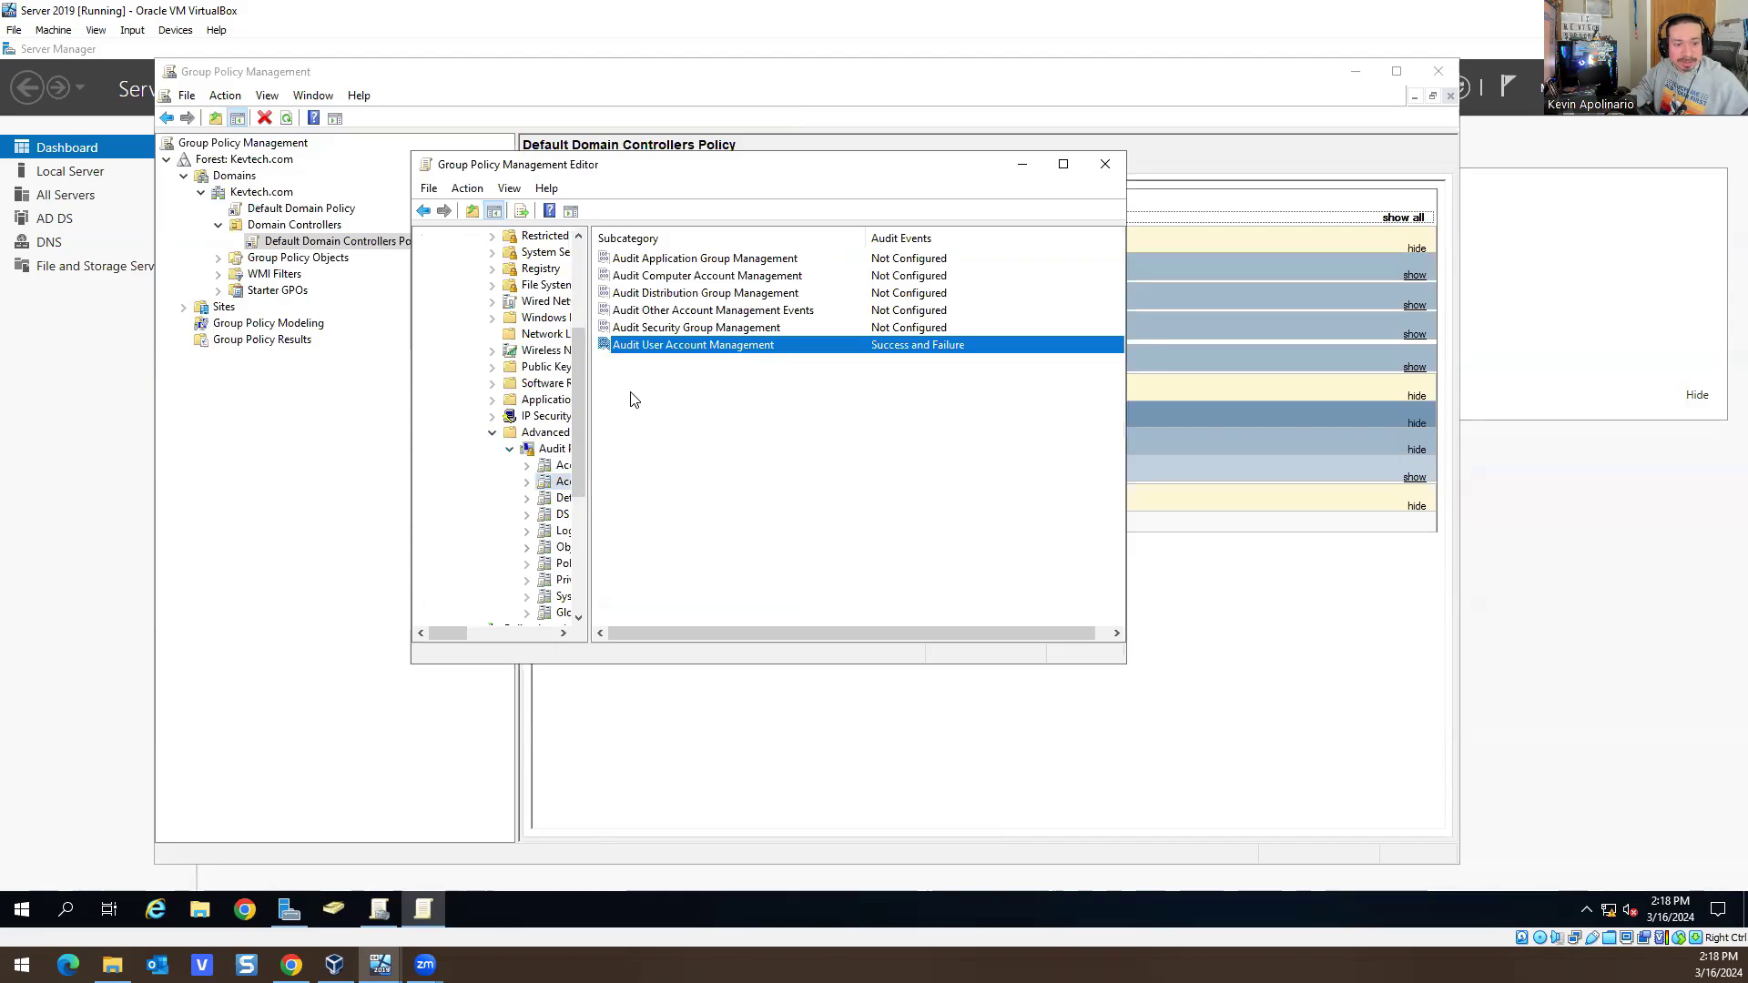
double_click(728, 346)
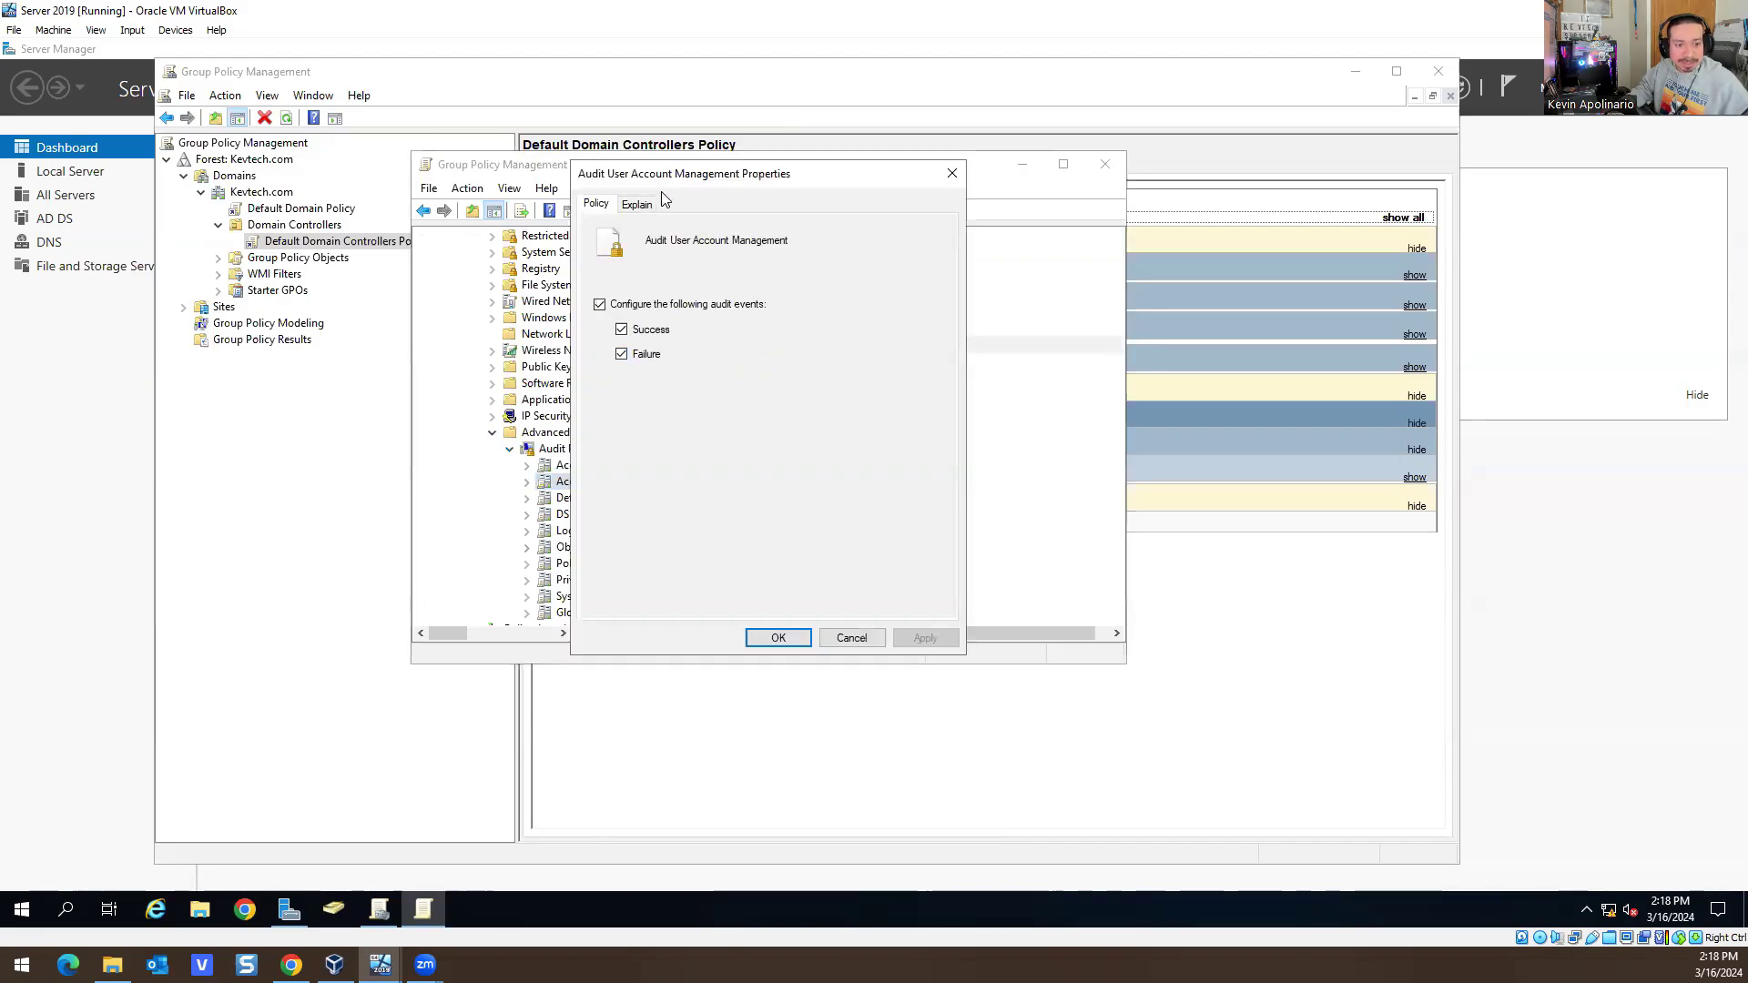
click(636, 206)
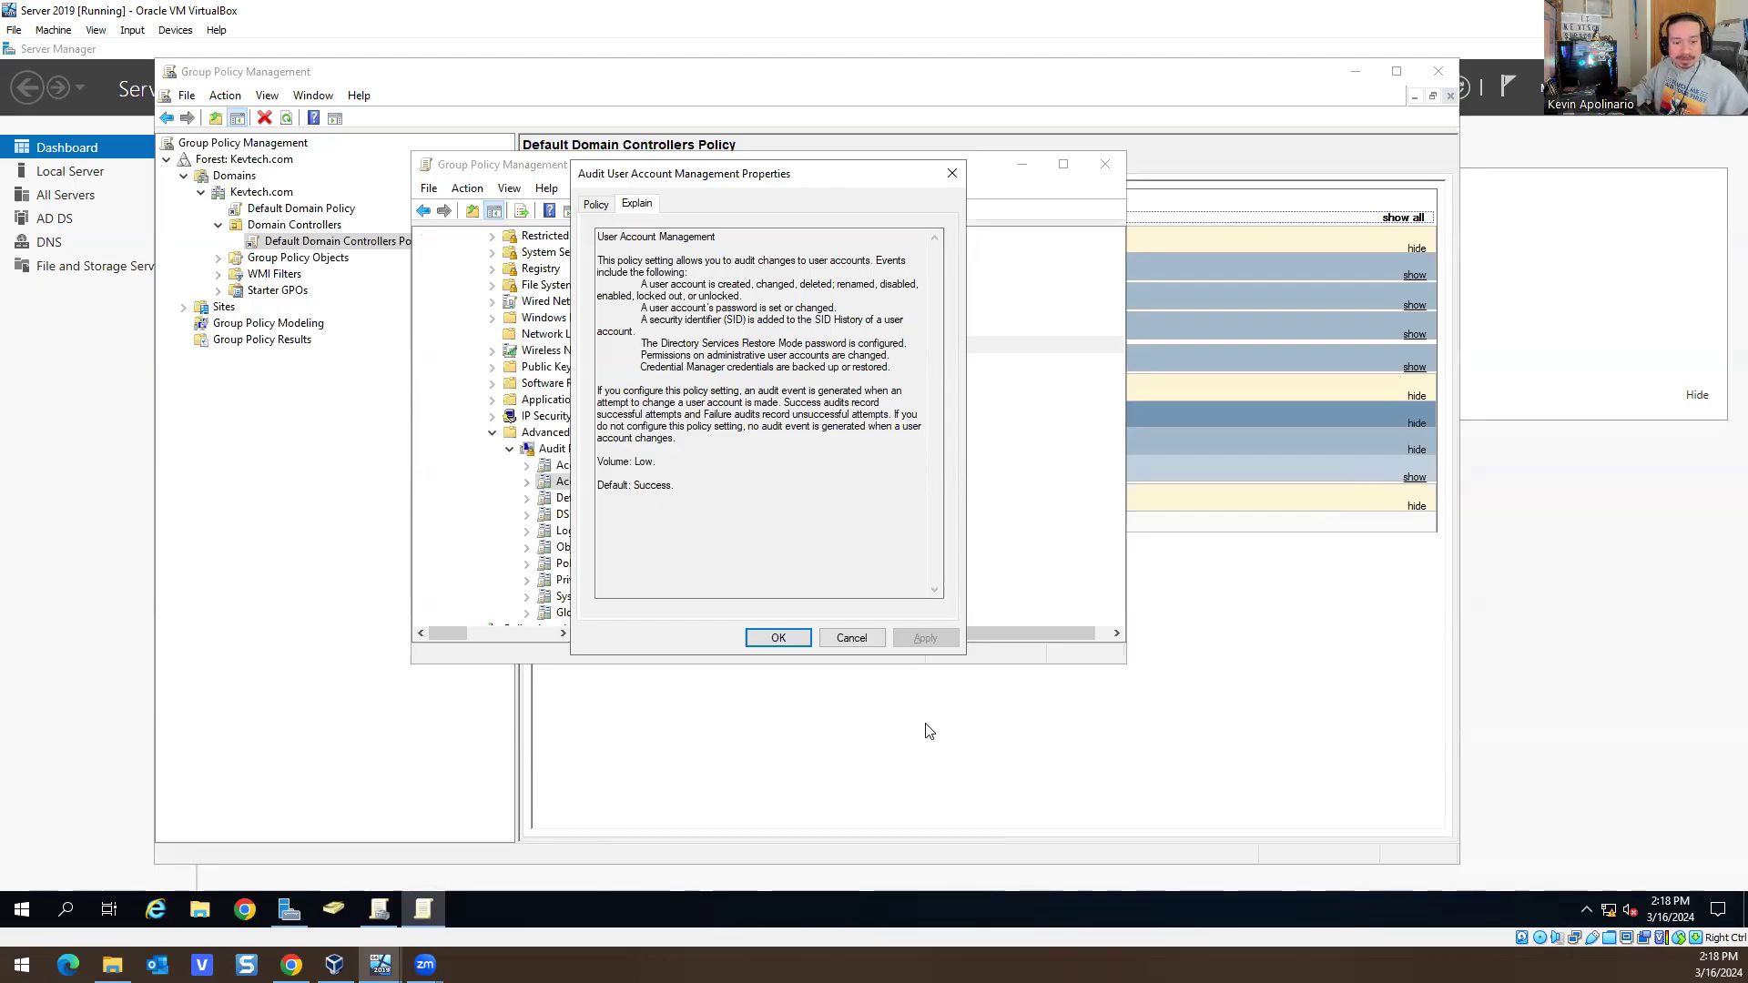
click(769, 637)
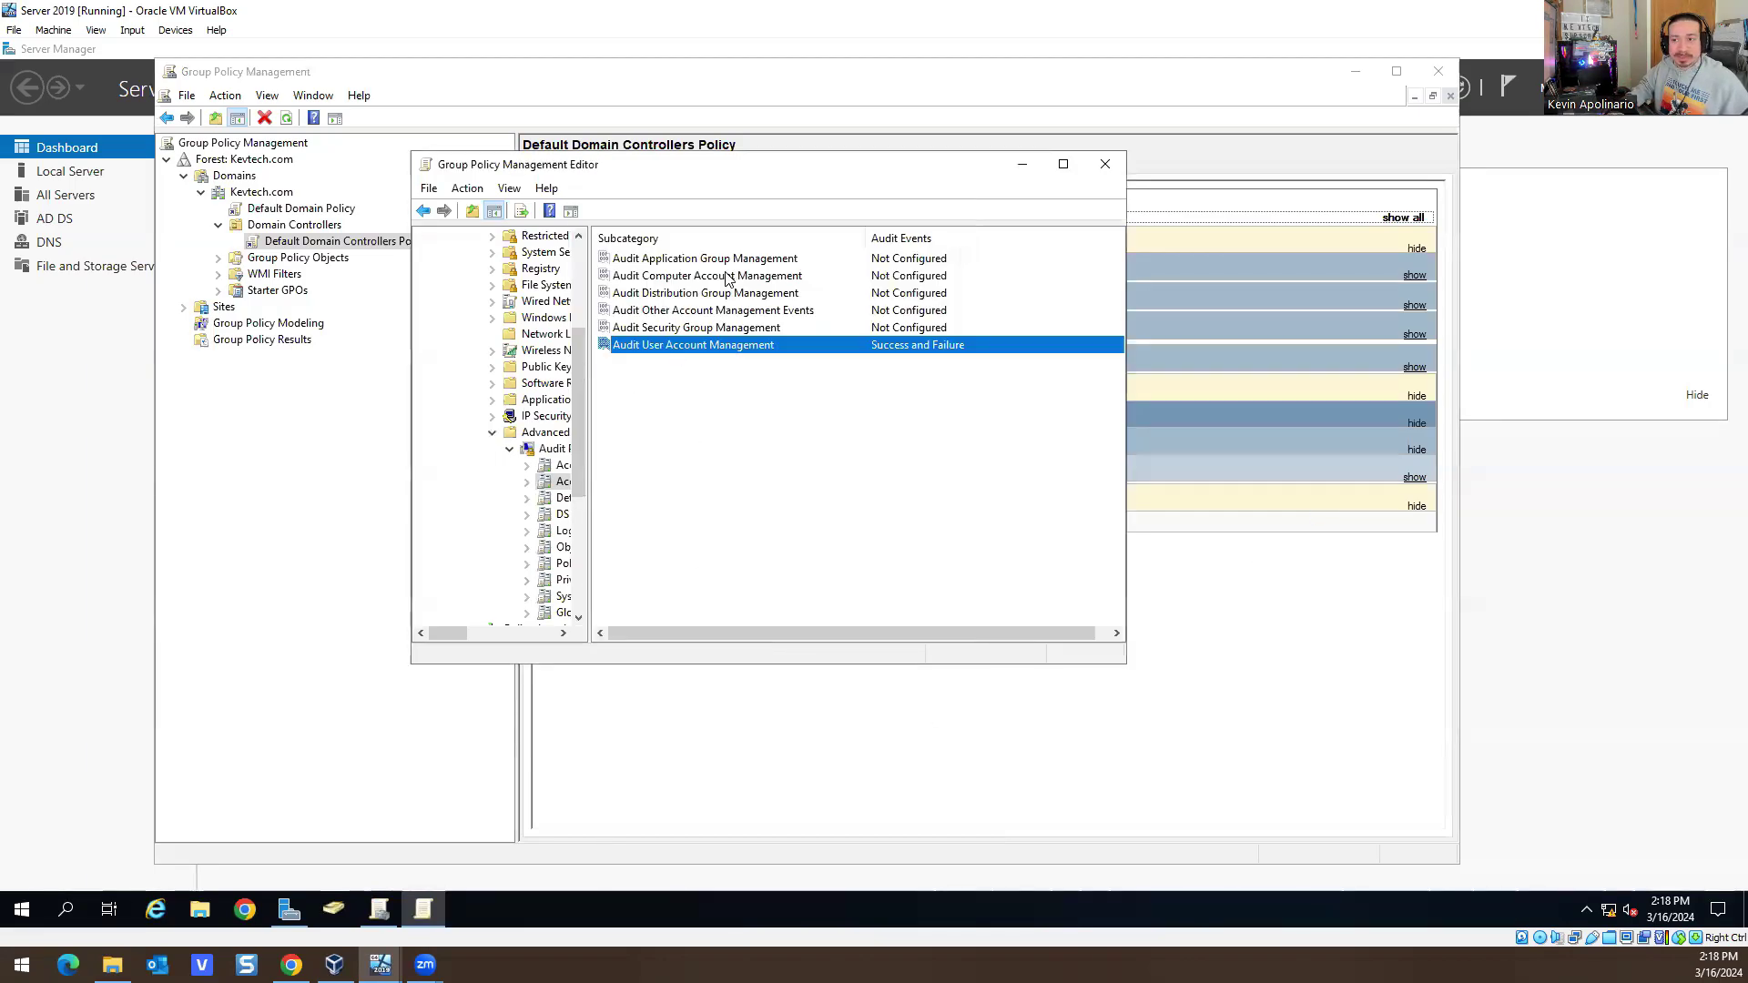
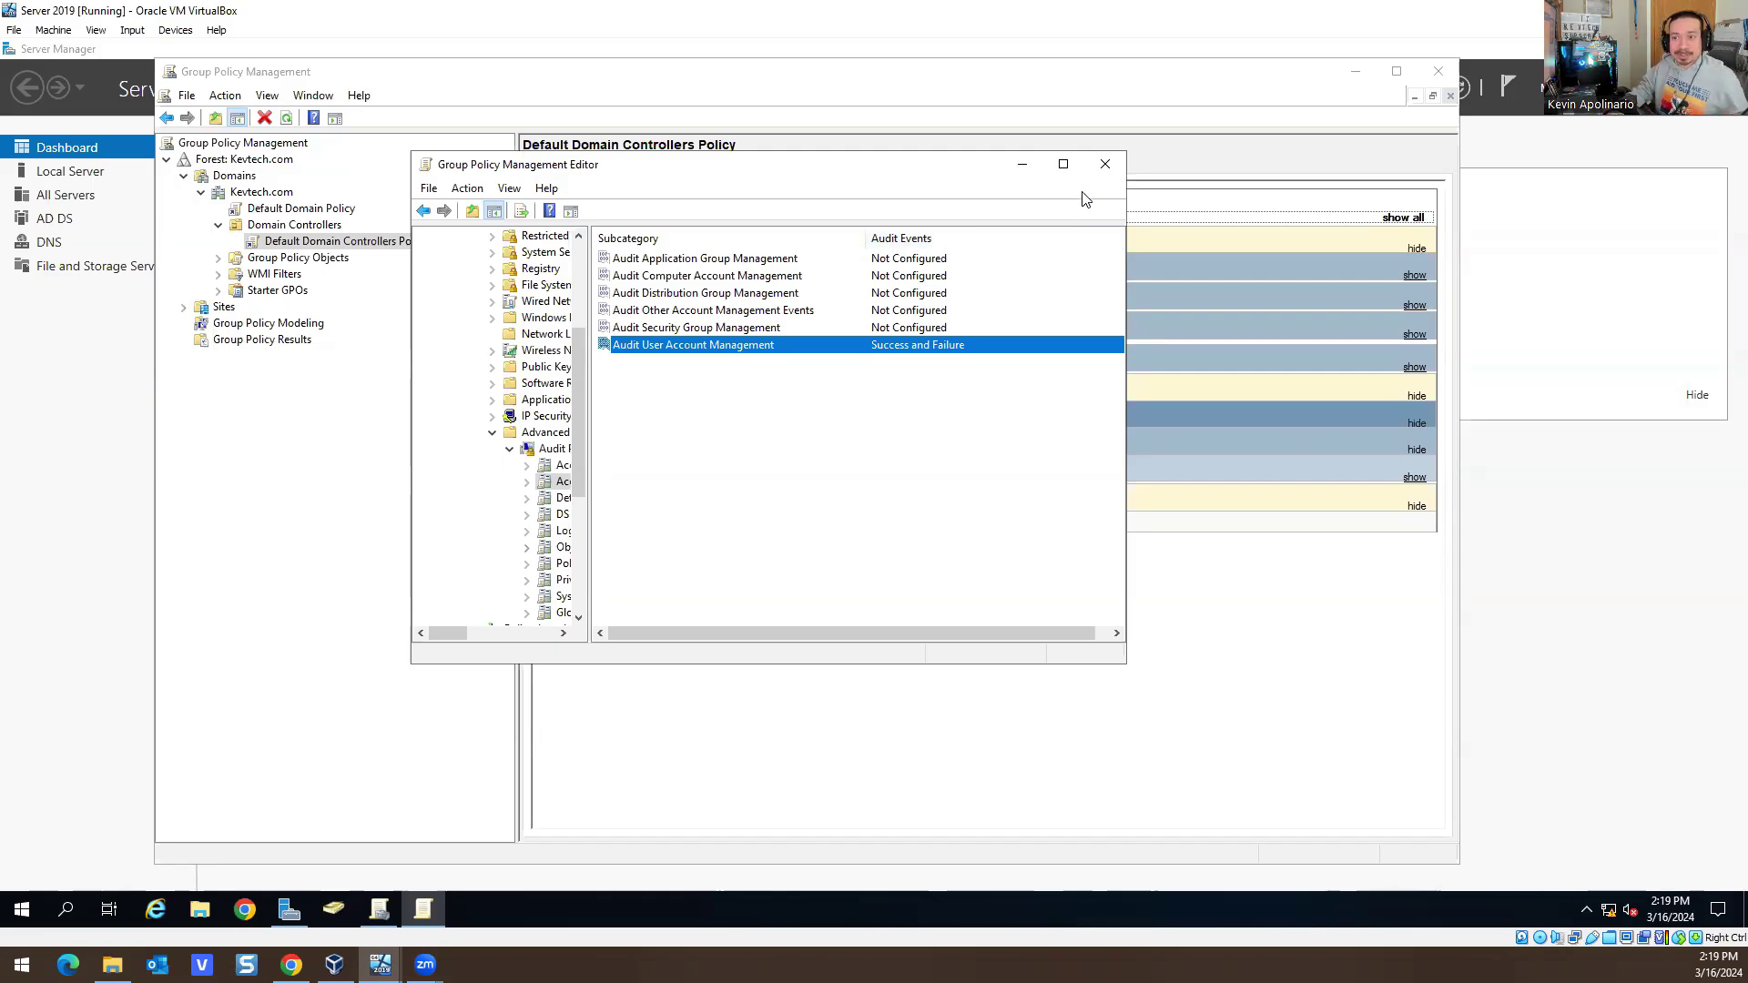
click(1108, 176)
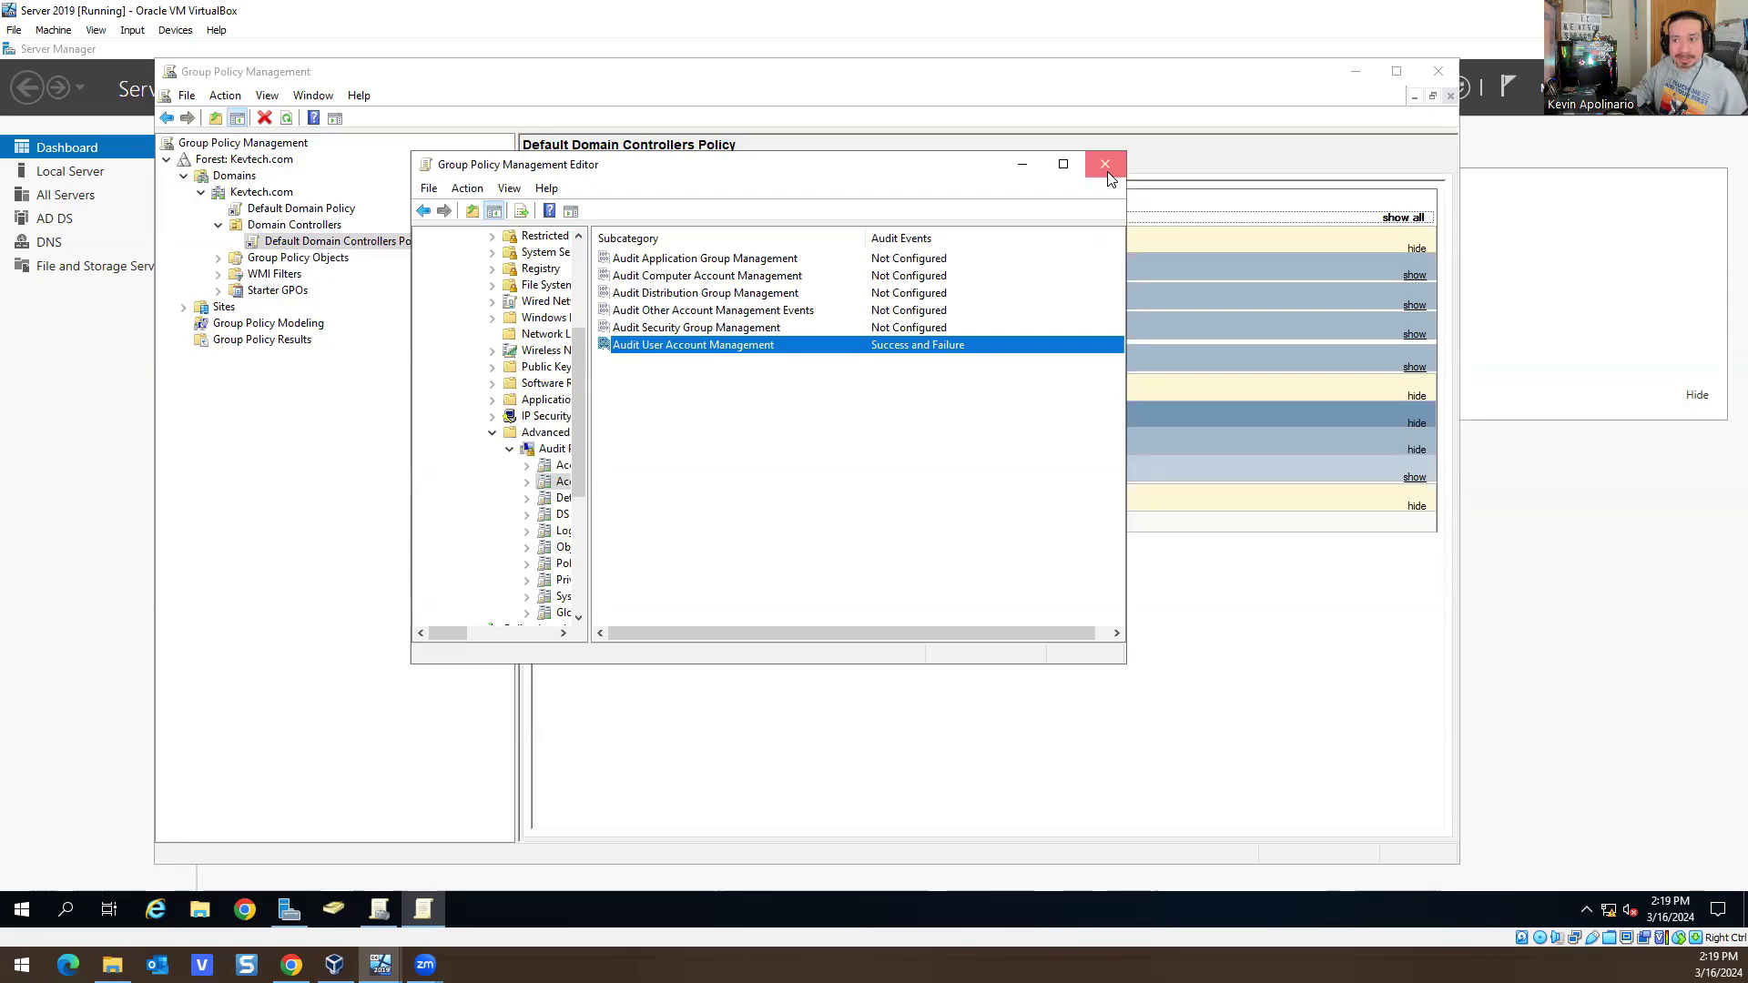
Switch to the Windows 10 virtual machine and scale its virtual screen to 125%
mouse_move(380, 964)
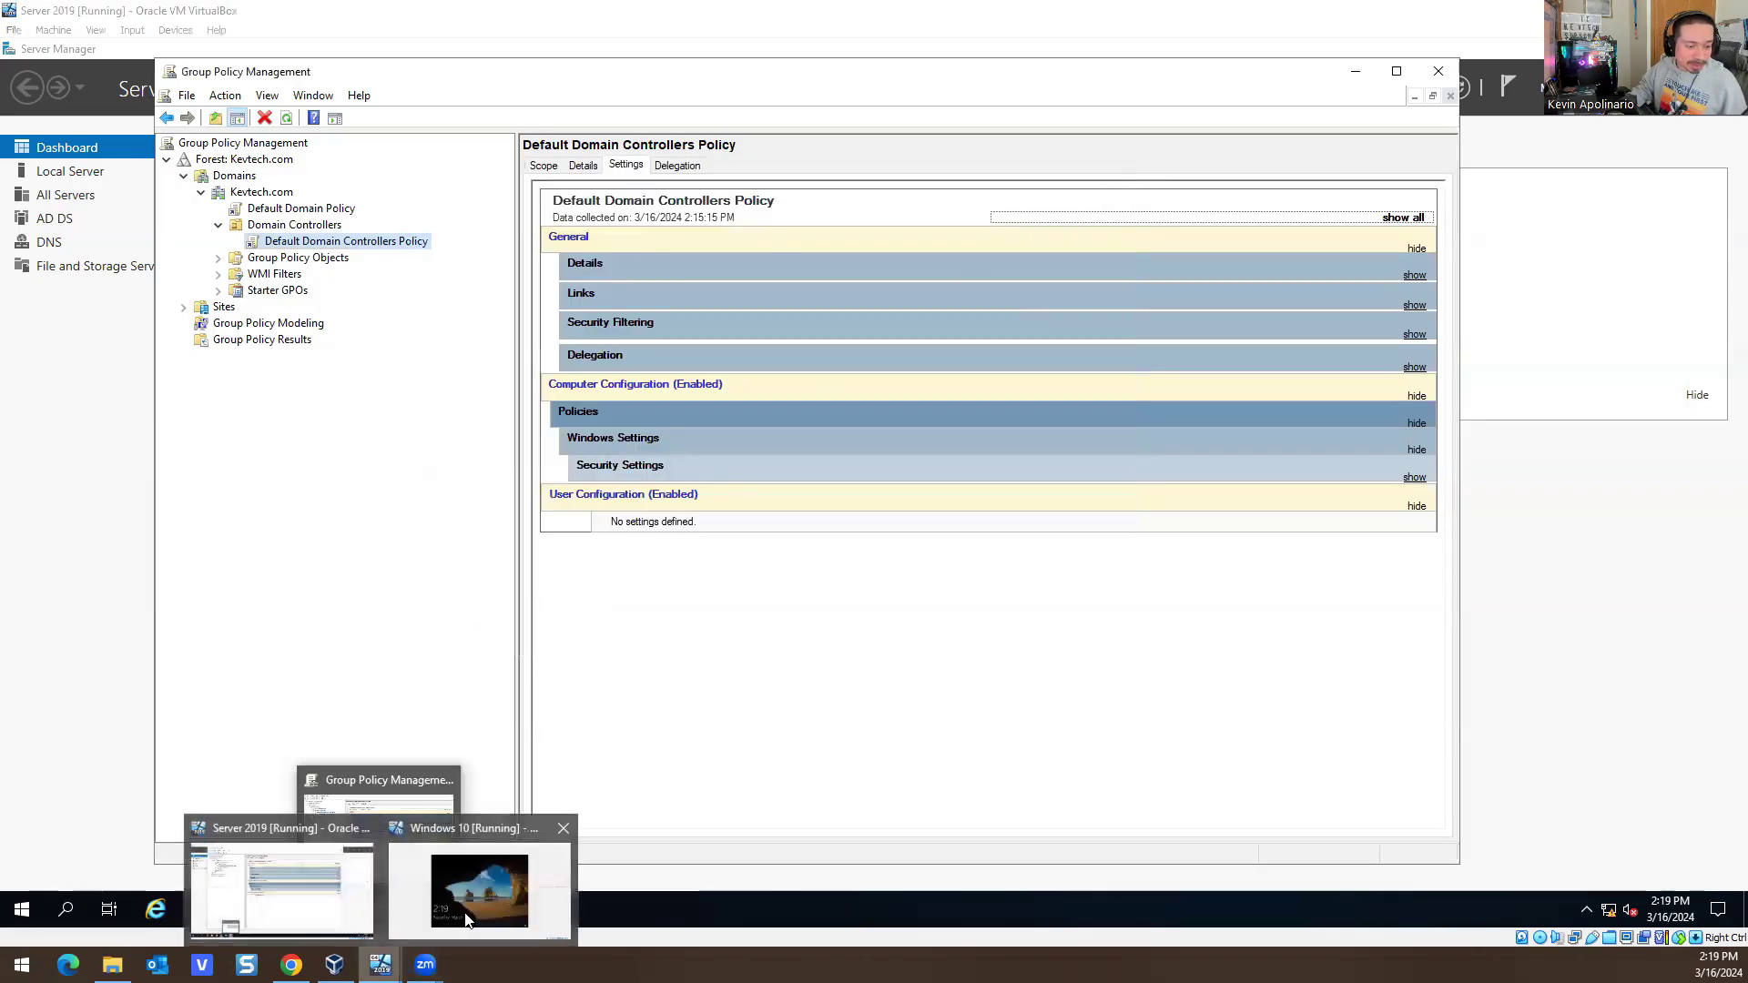
click(461, 921)
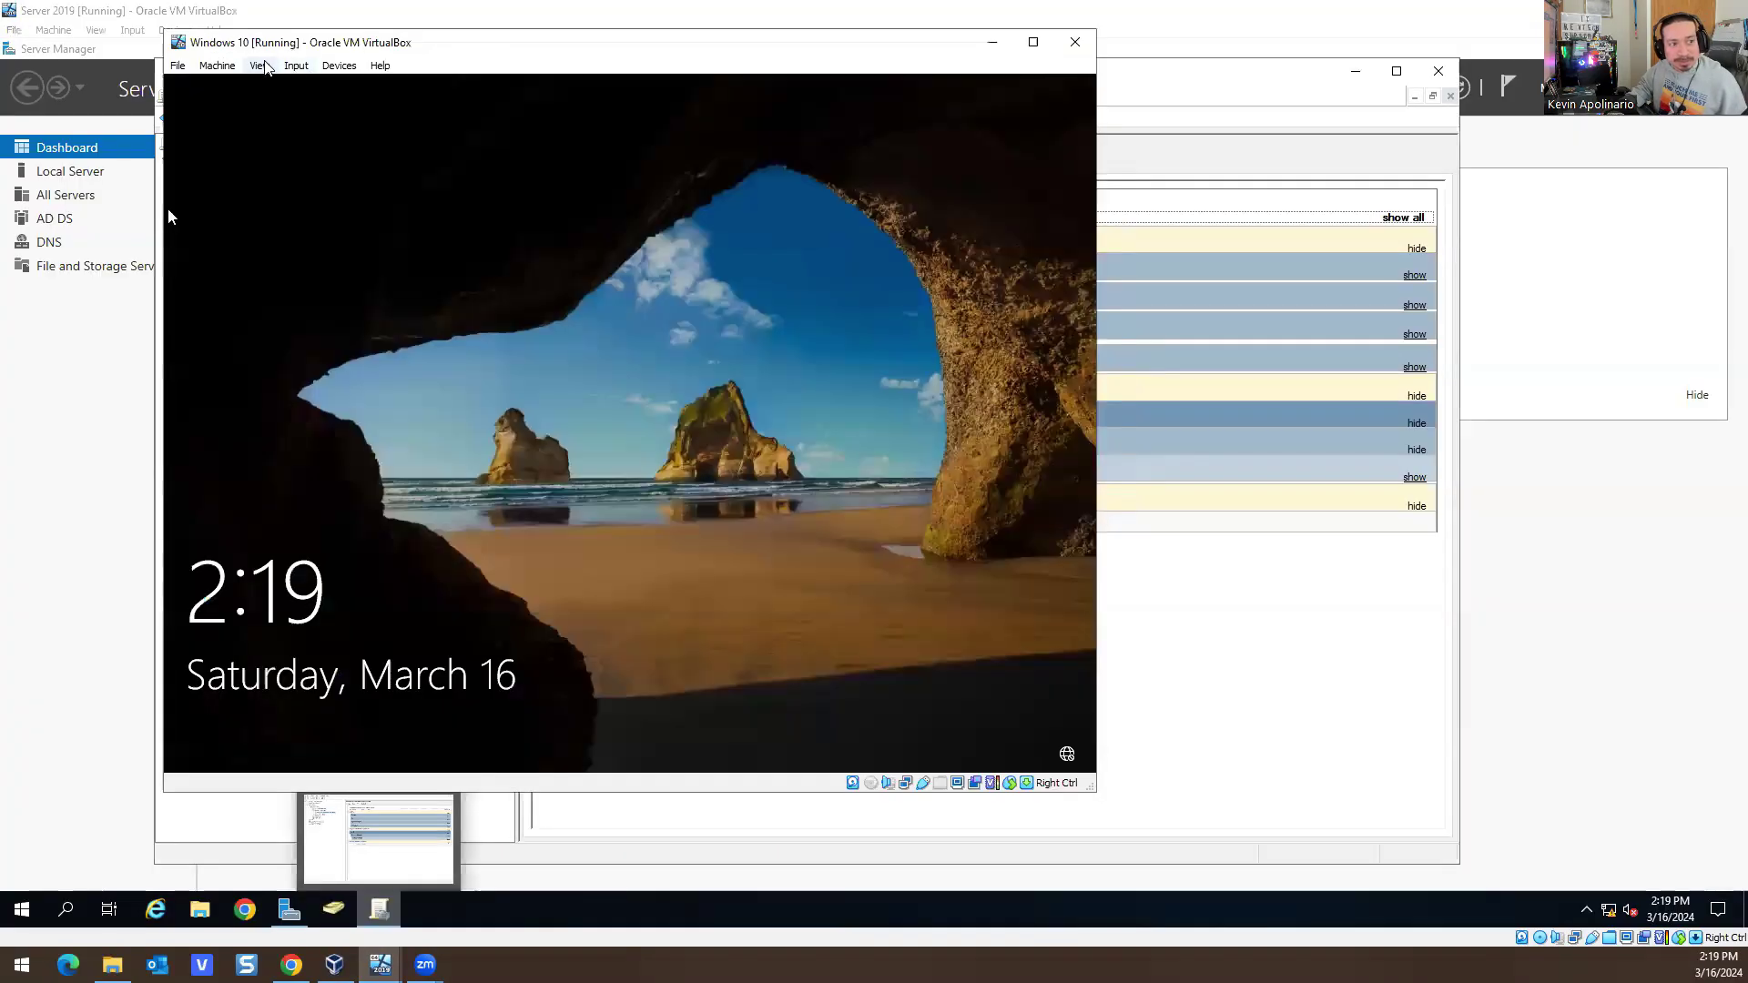
click(259, 65)
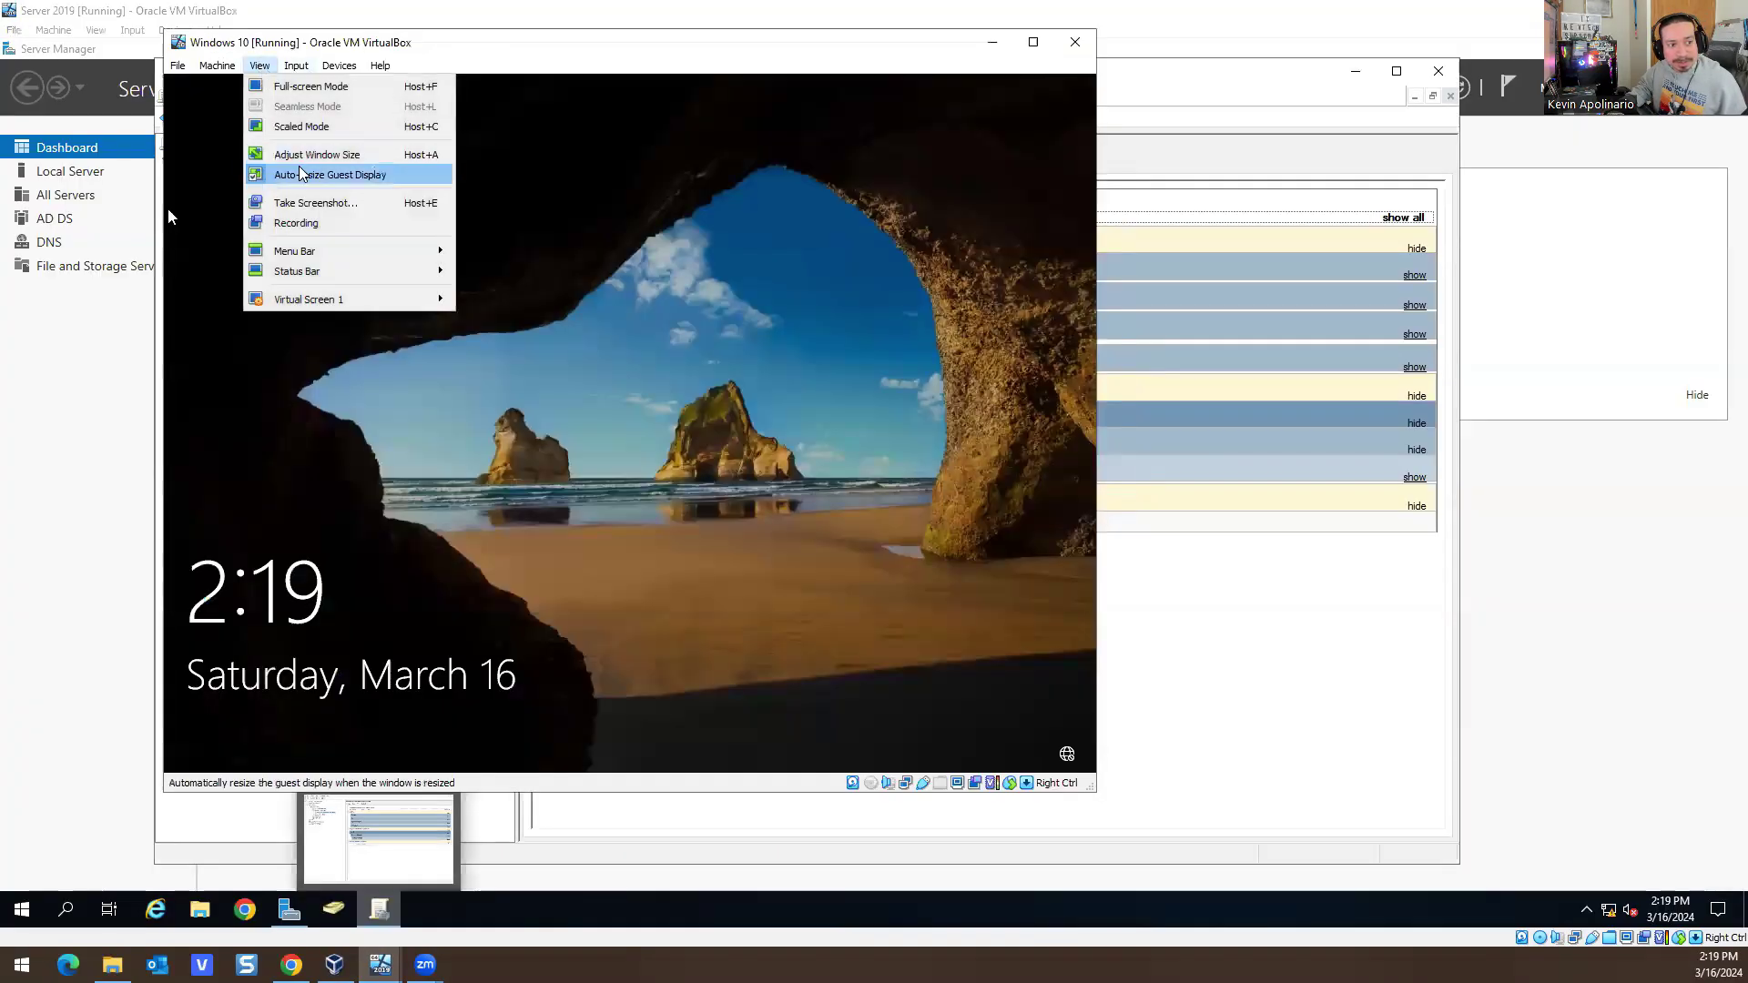
mouse_move(336, 296)
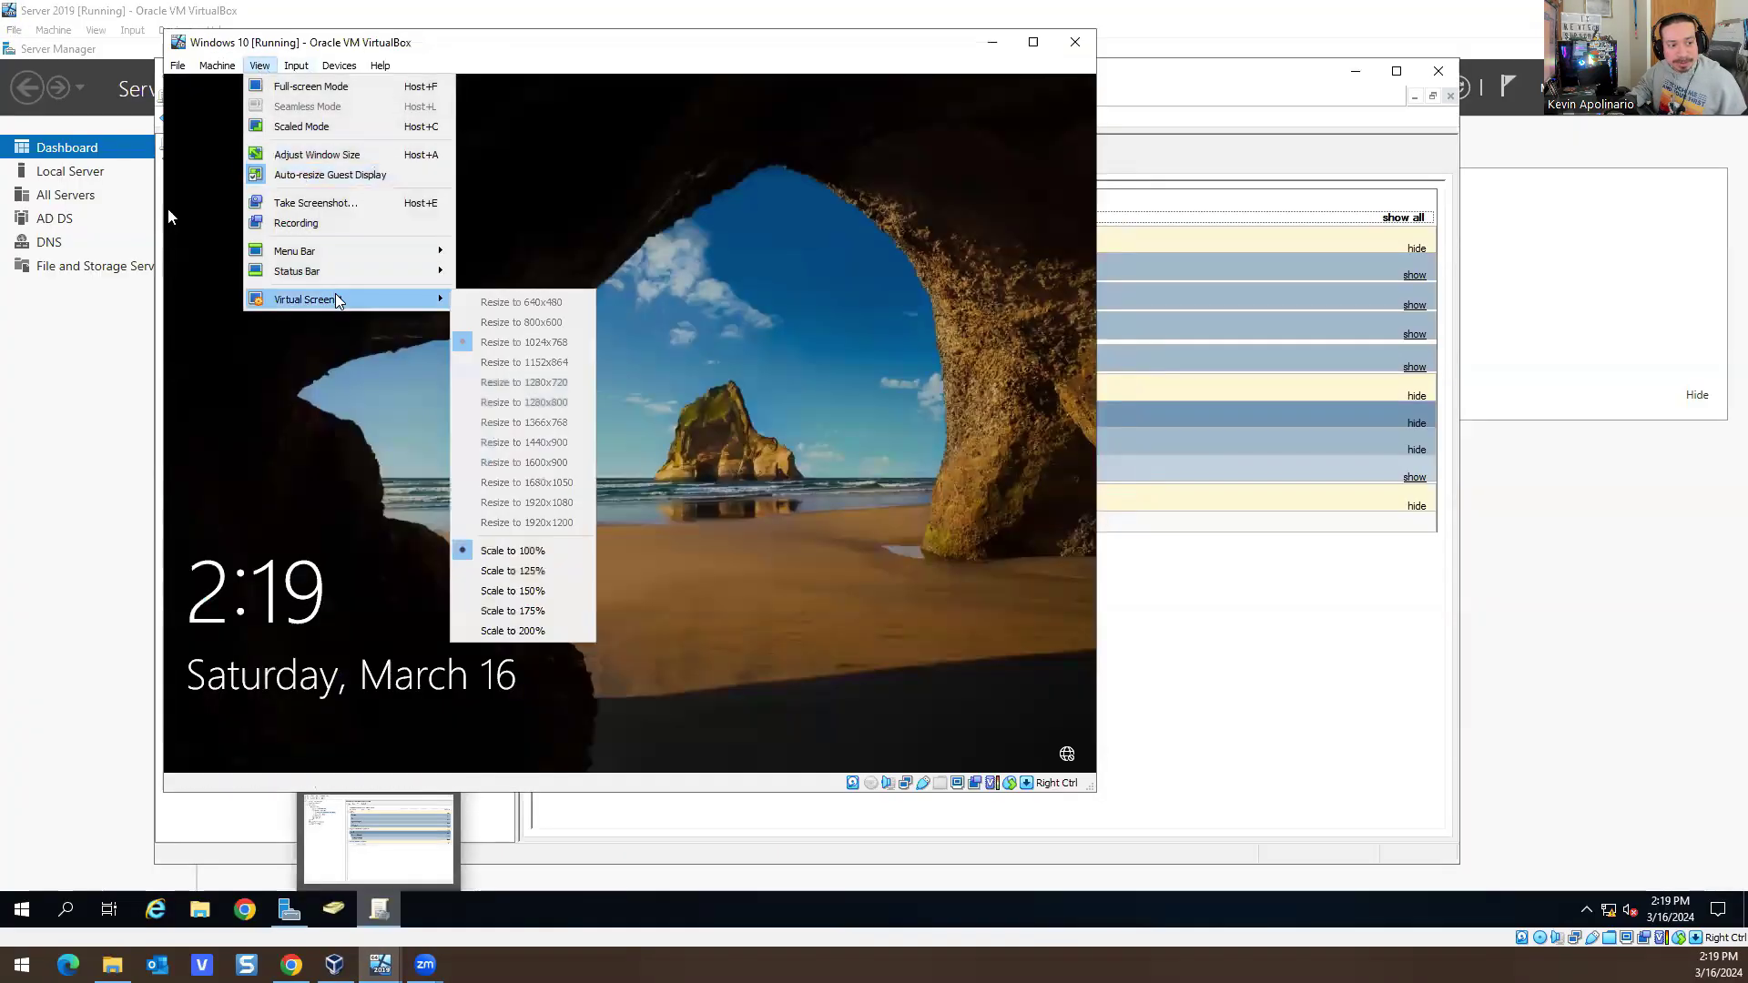
click(496, 568)
Send Ctrl-Alt-Del to the Windows 10 machine and choose to sign in as Other user
click(296, 54)
mouse_move(313, 74)
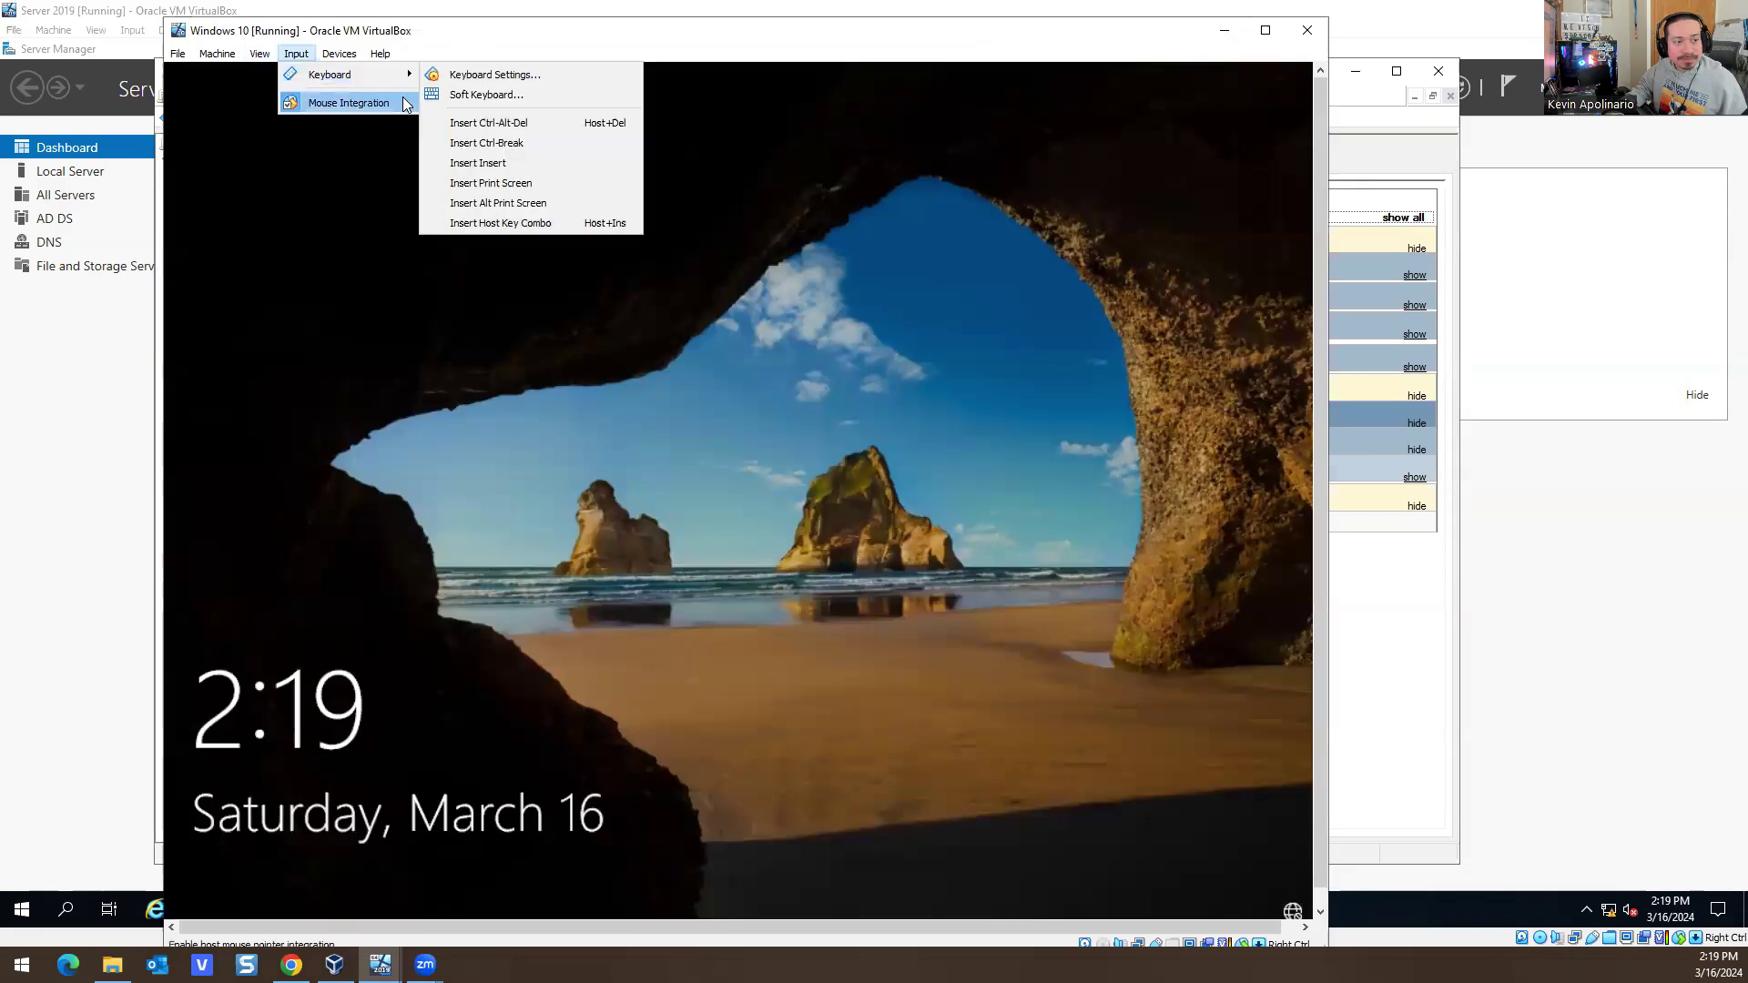
click(492, 121)
click(353, 869)
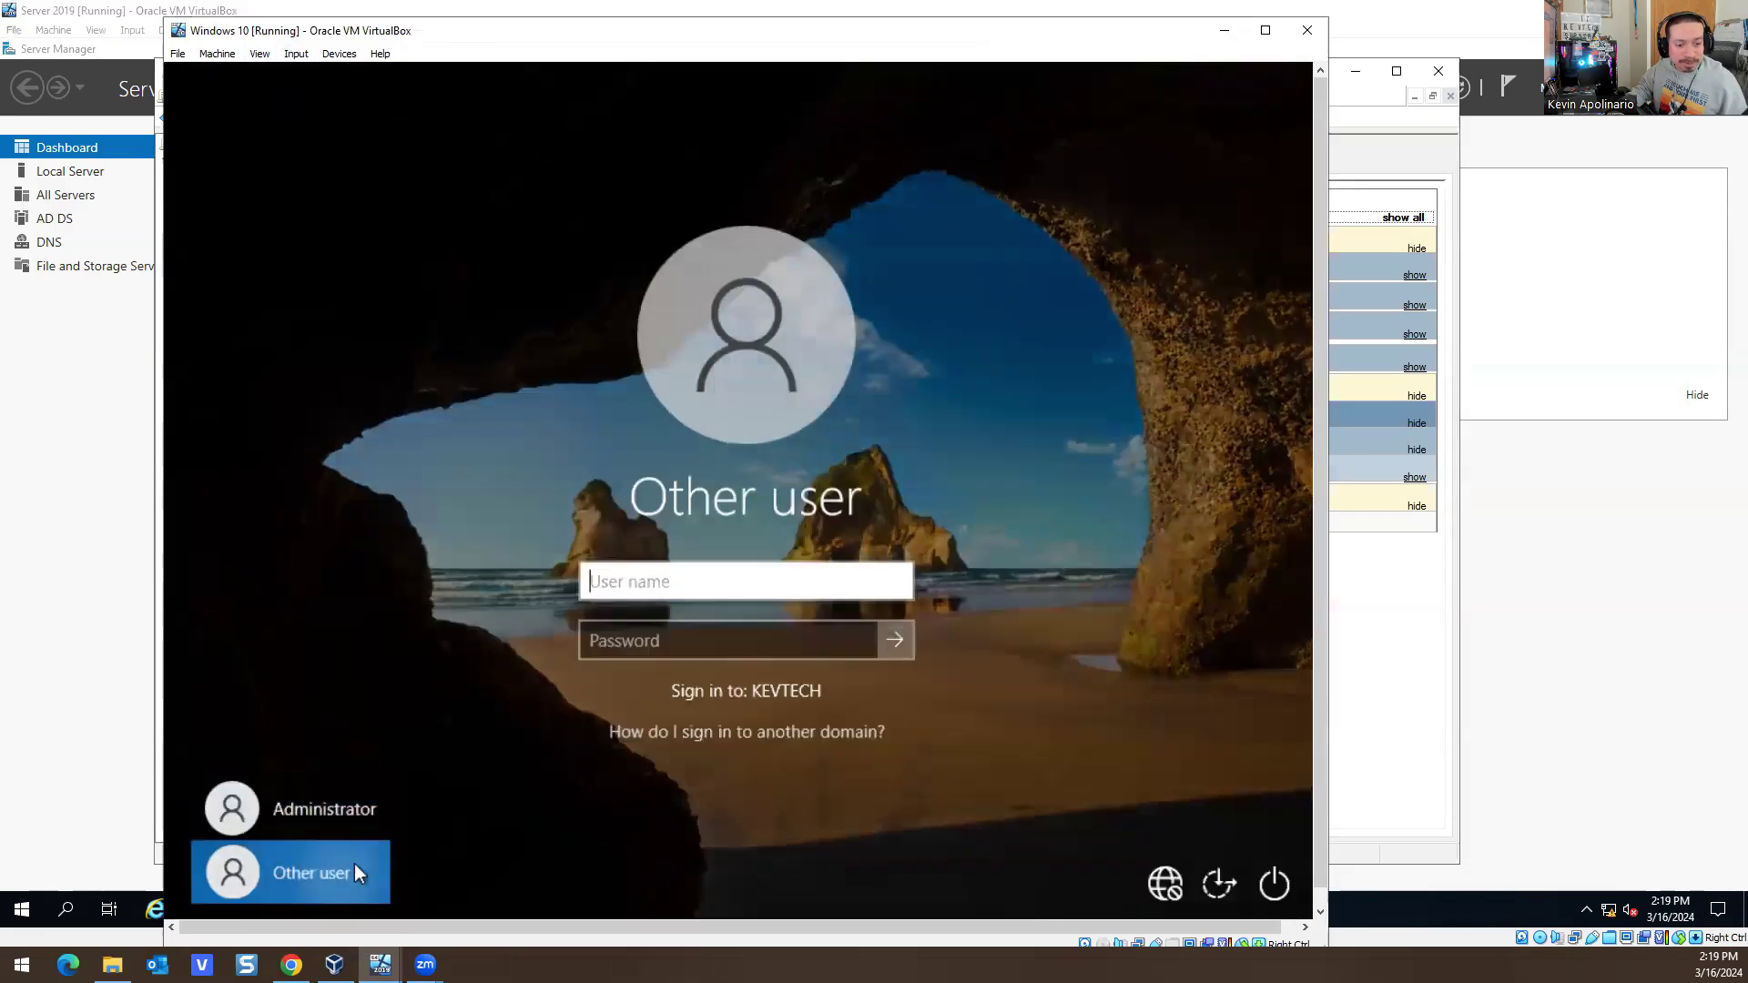
Enter the domain user's logon name, submit wrong account passwords repeatedly to trigger the lockout, and minimize the Windows 10 machine
text(daniel)
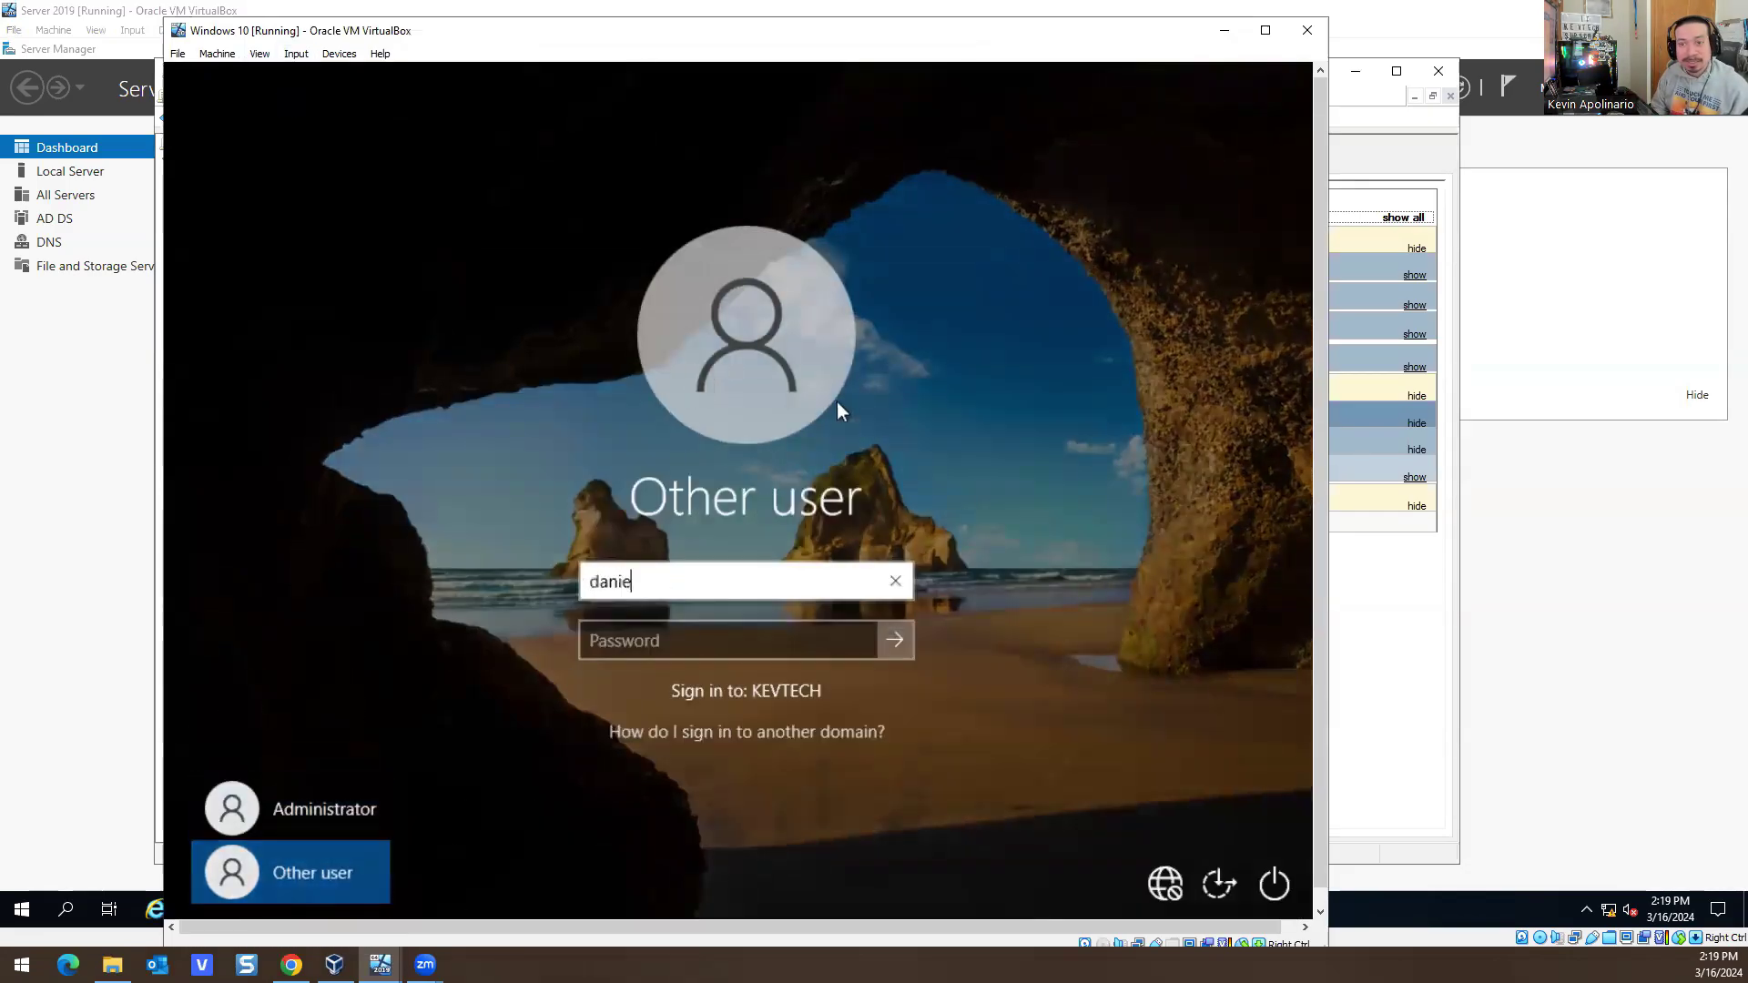
key(Tab)
text(***)
key(Return)
key(Return)
text(******)
key(Return)
key(Return)
text(*****)
key(Return)
key(Return)
text(********)
key(Return)
text(*****)
key(Return)
text(****)
key(Return)
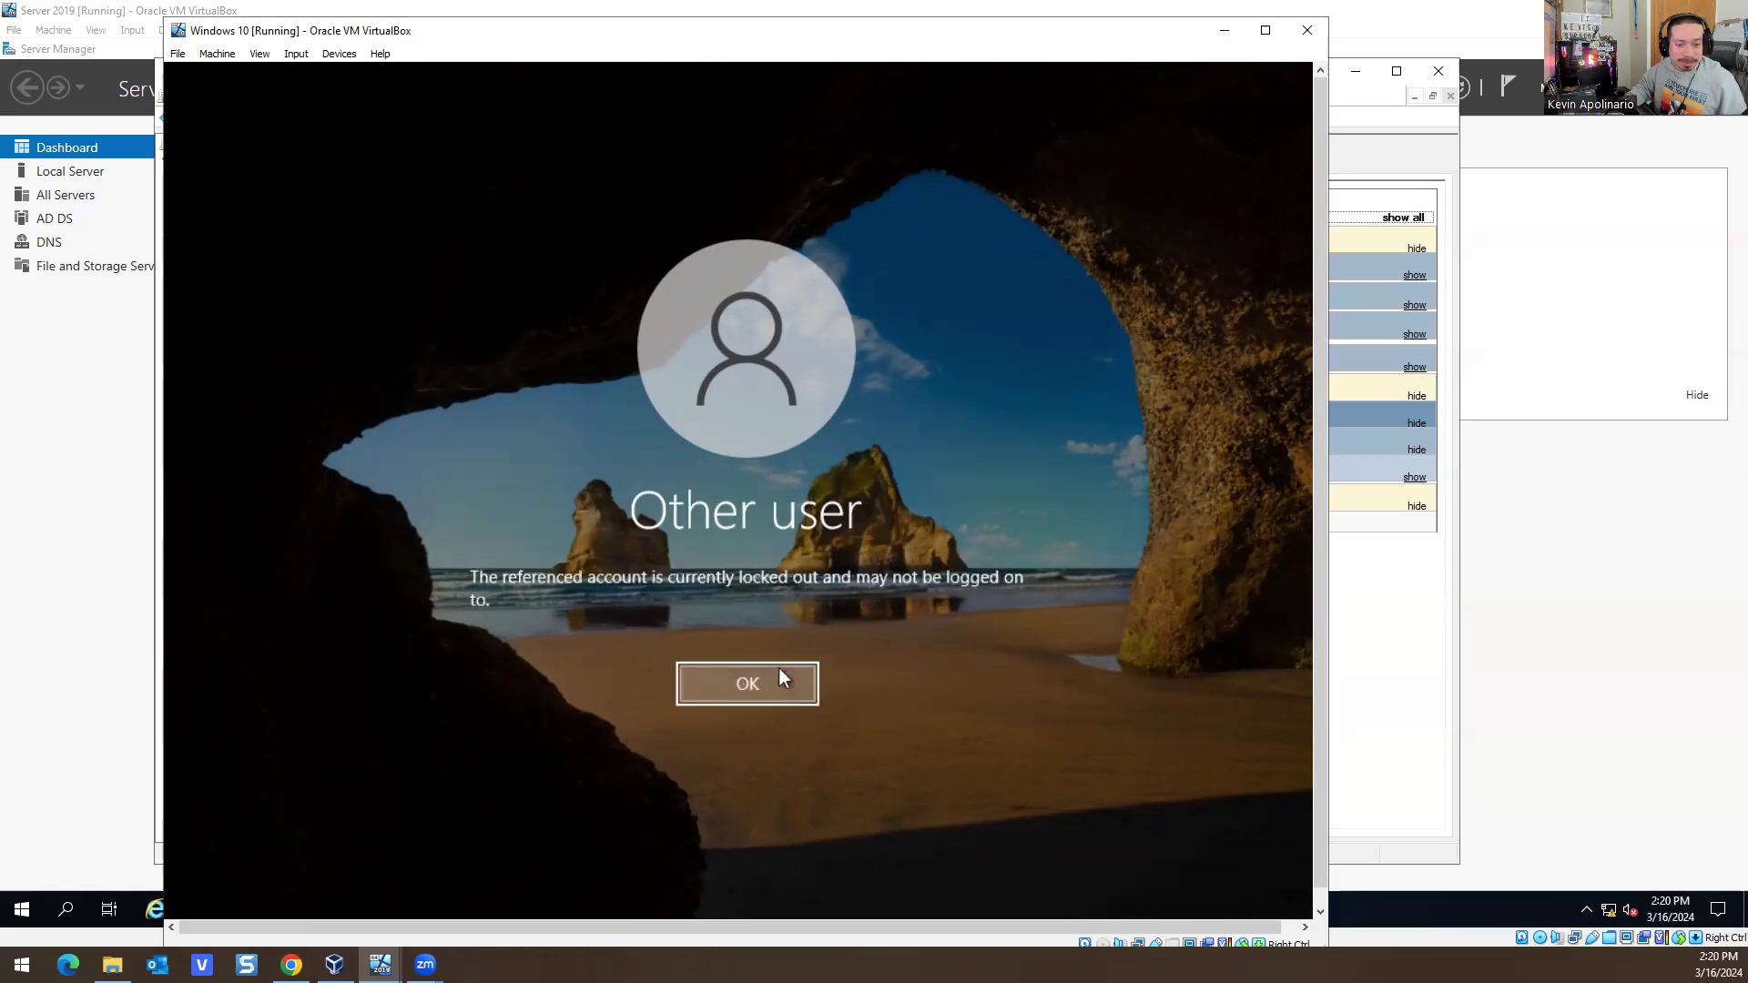
click(767, 675)
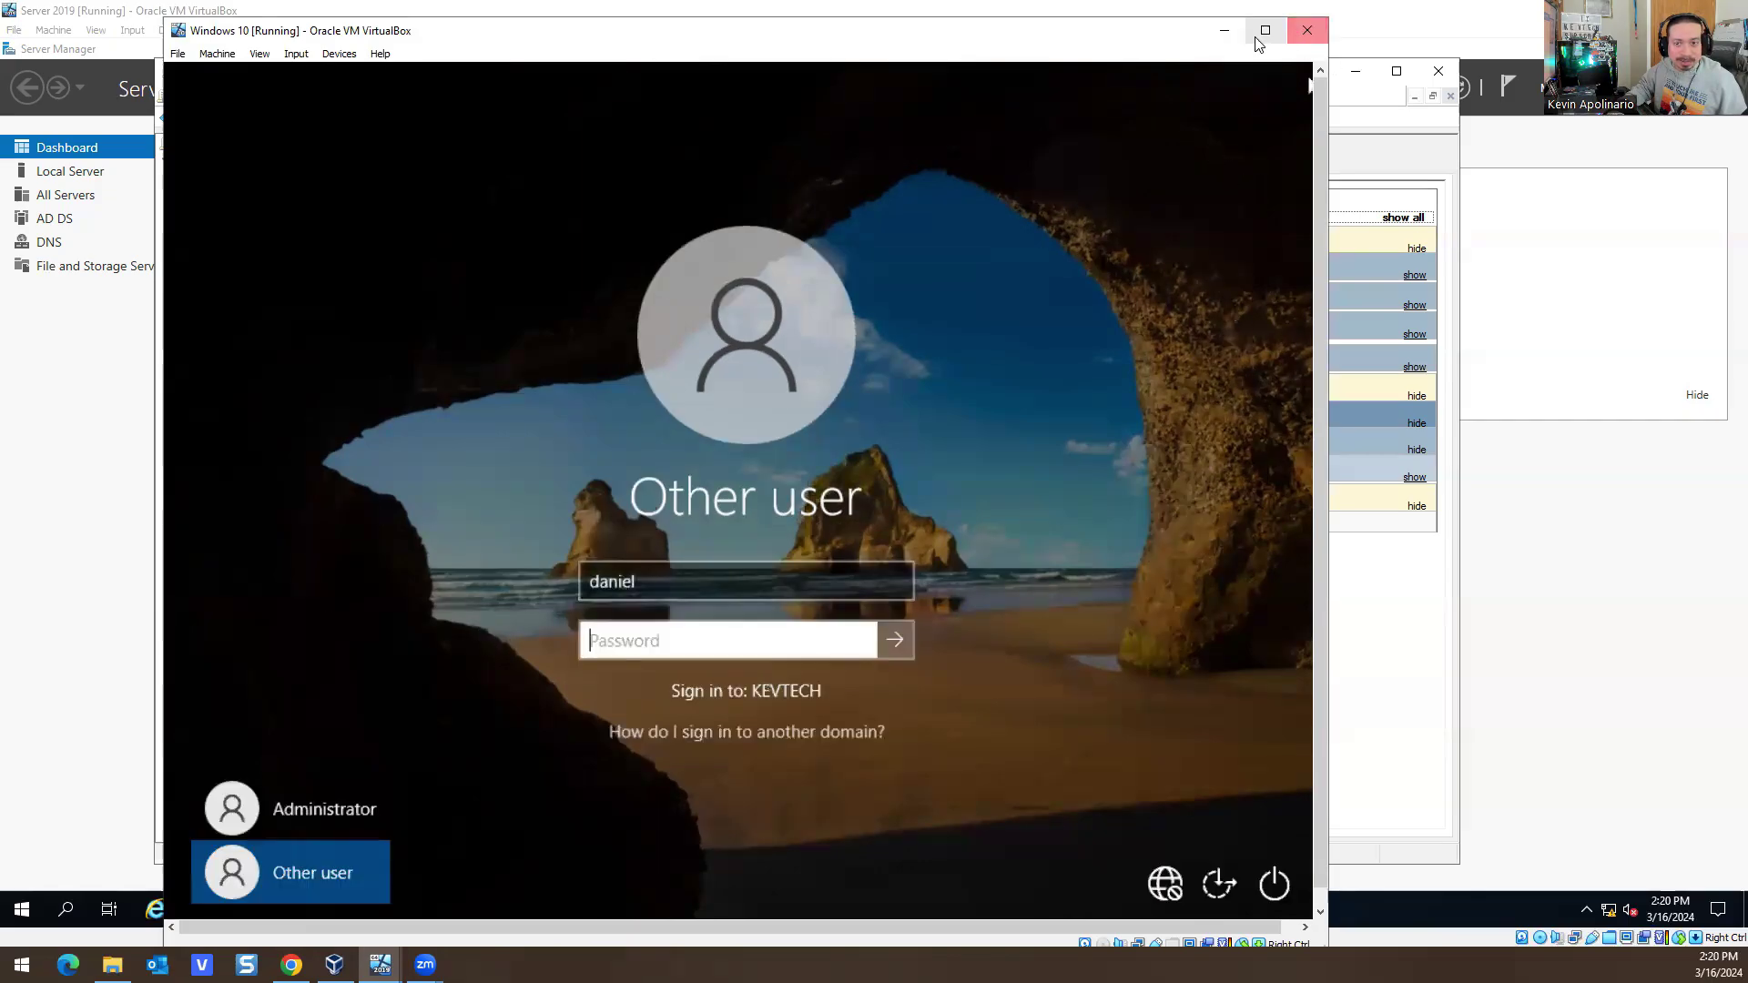
click(1223, 31)
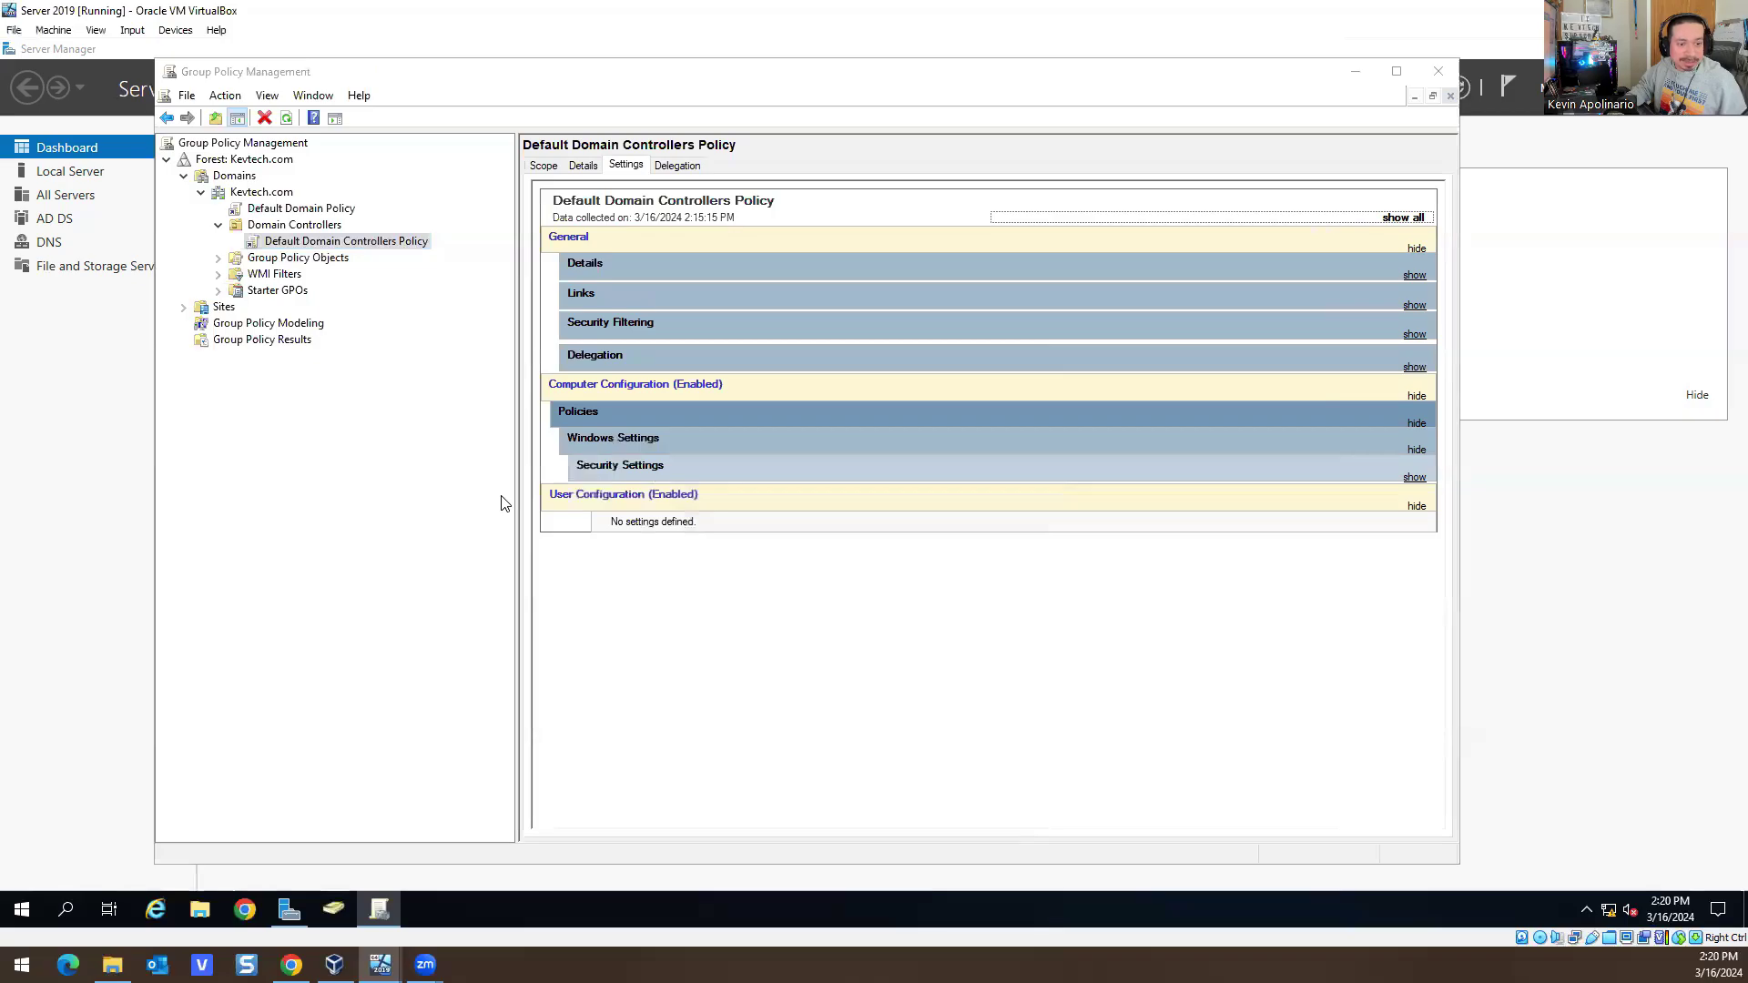
Close Group Policy Management, check the locked-out user's account properties in Active Directory Users and Computers, and close that console
key(alt+Tab)
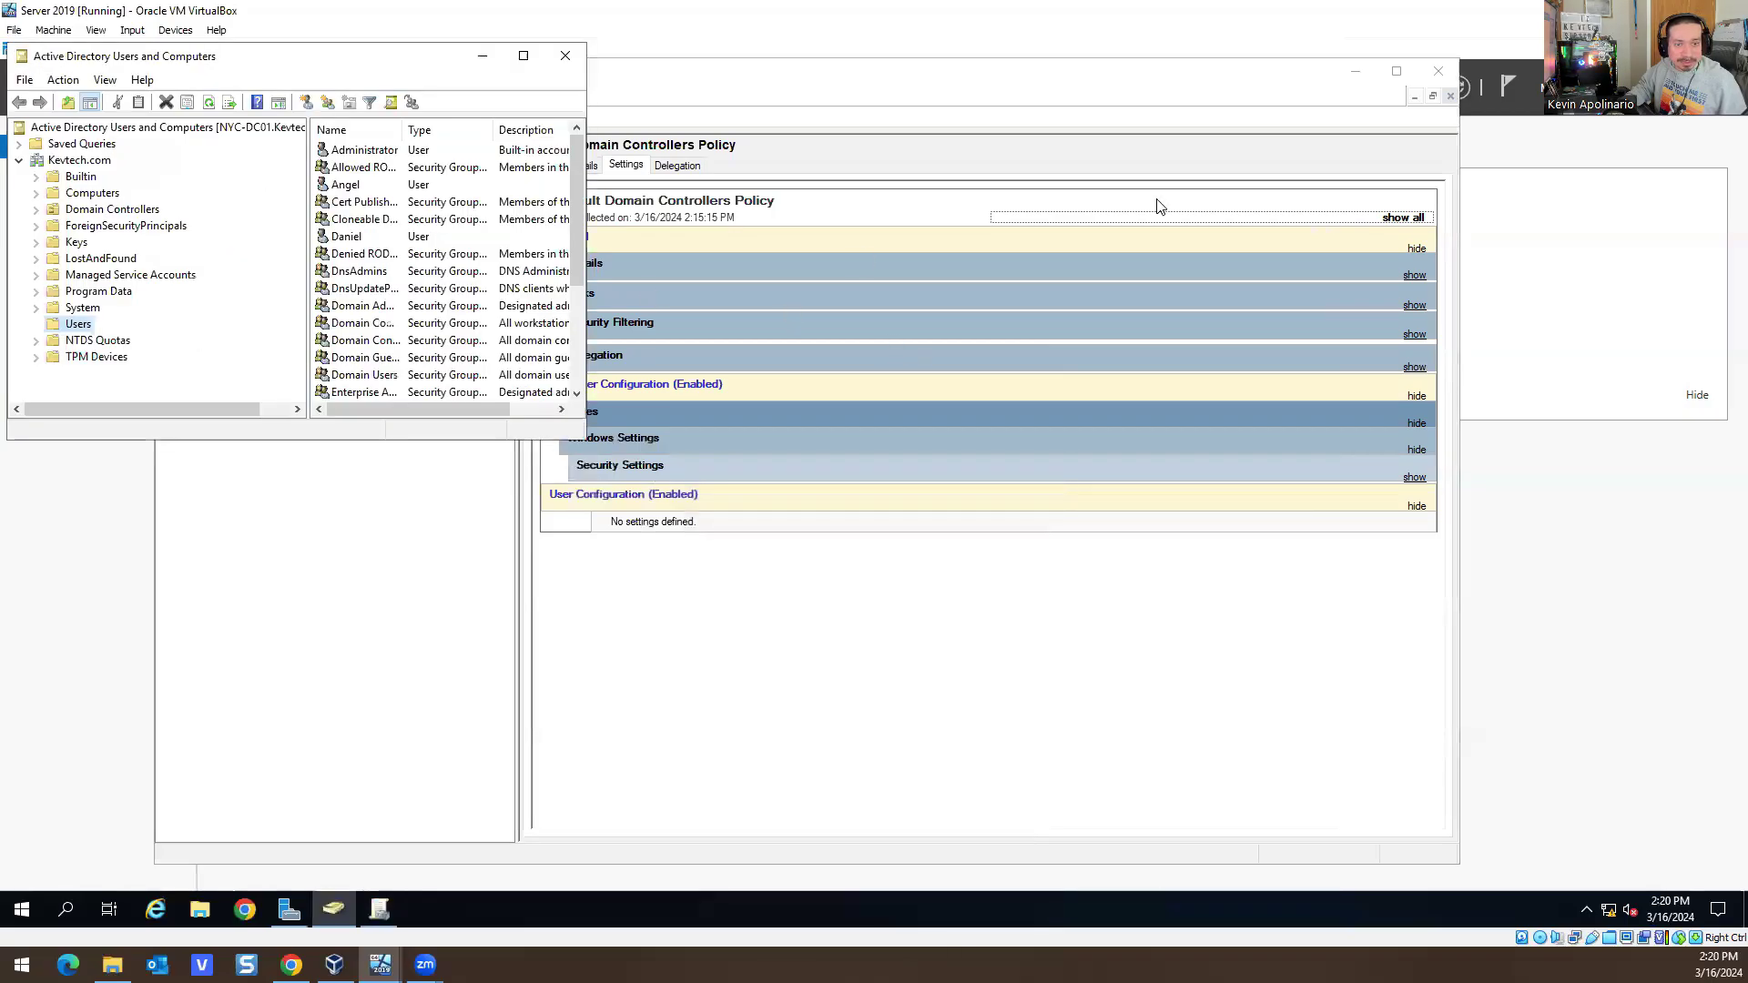
click(1437, 73)
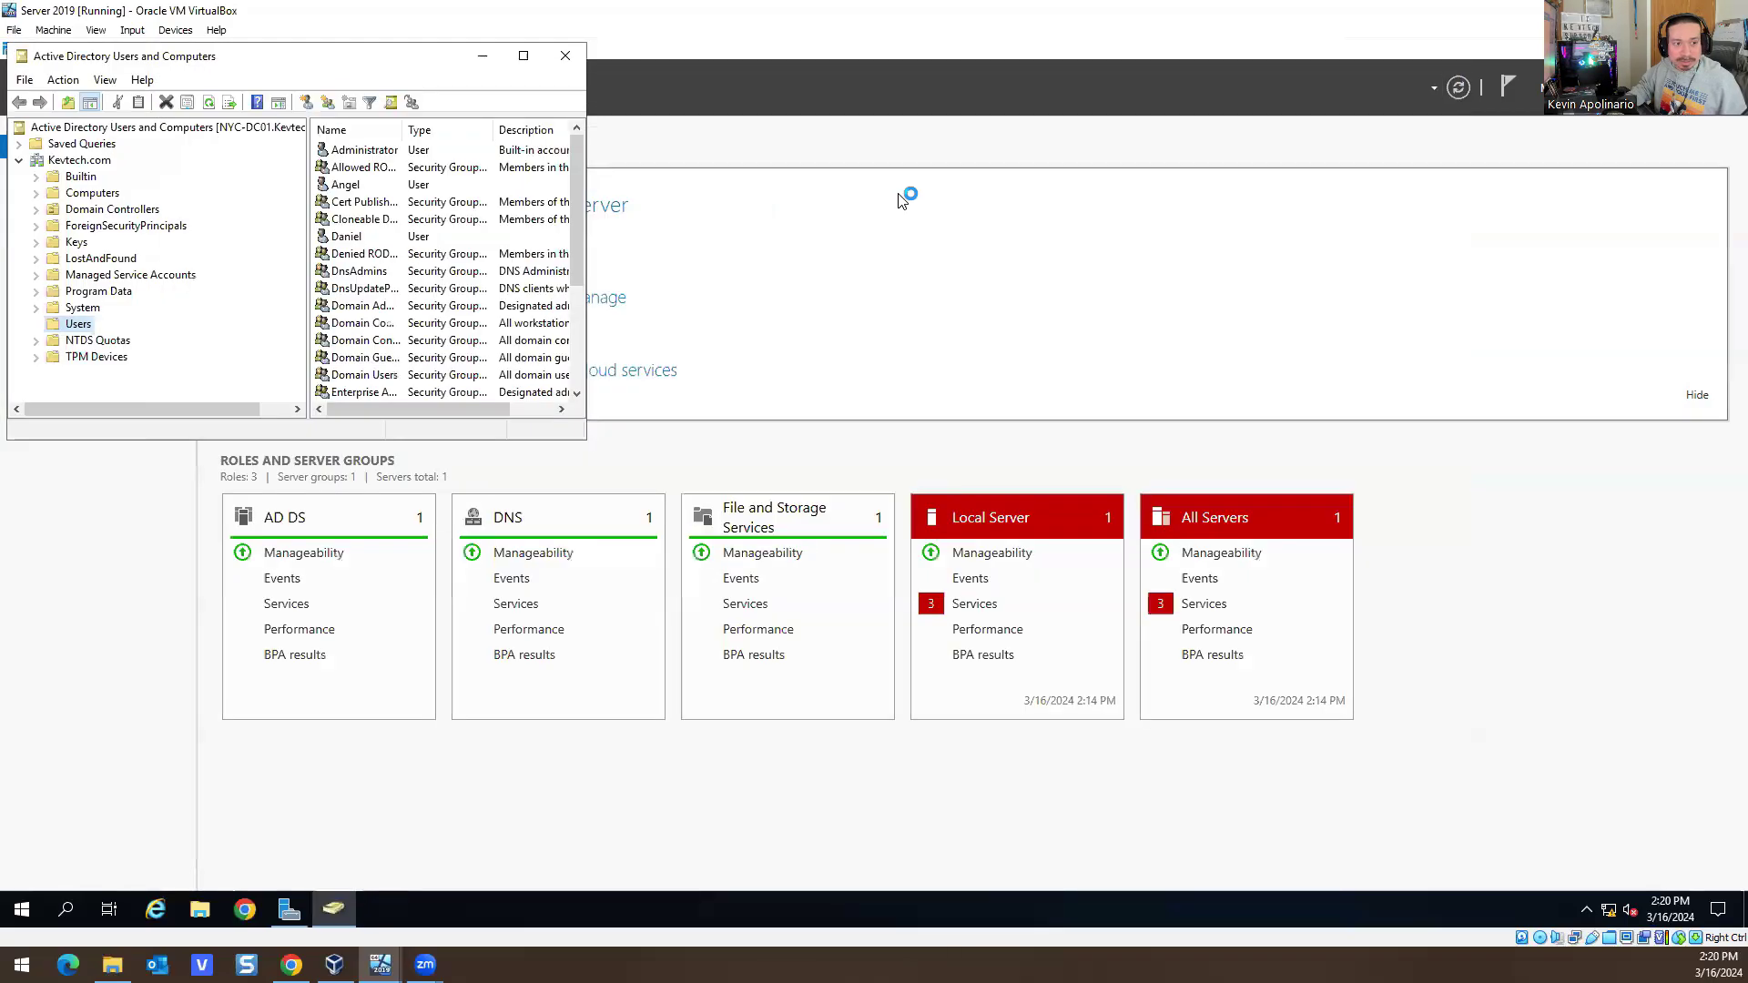
click(345, 237)
double_click(345, 238)
click(256, 132)
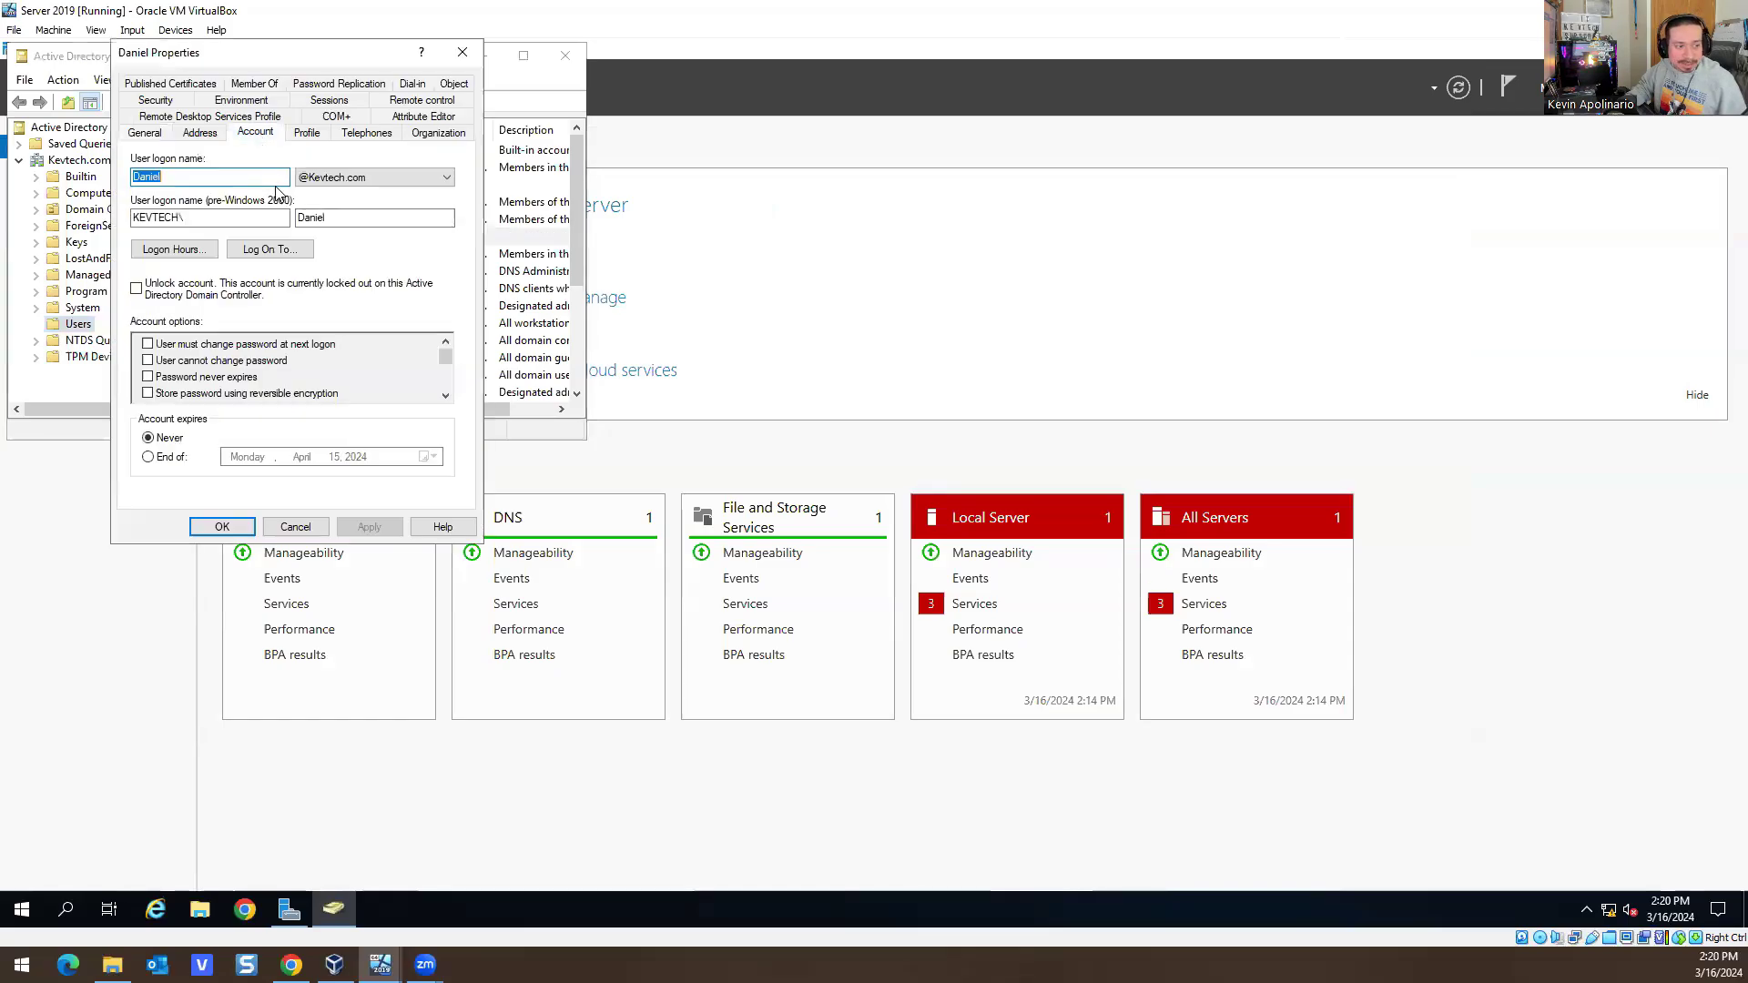
click(462, 52)
click(565, 54)
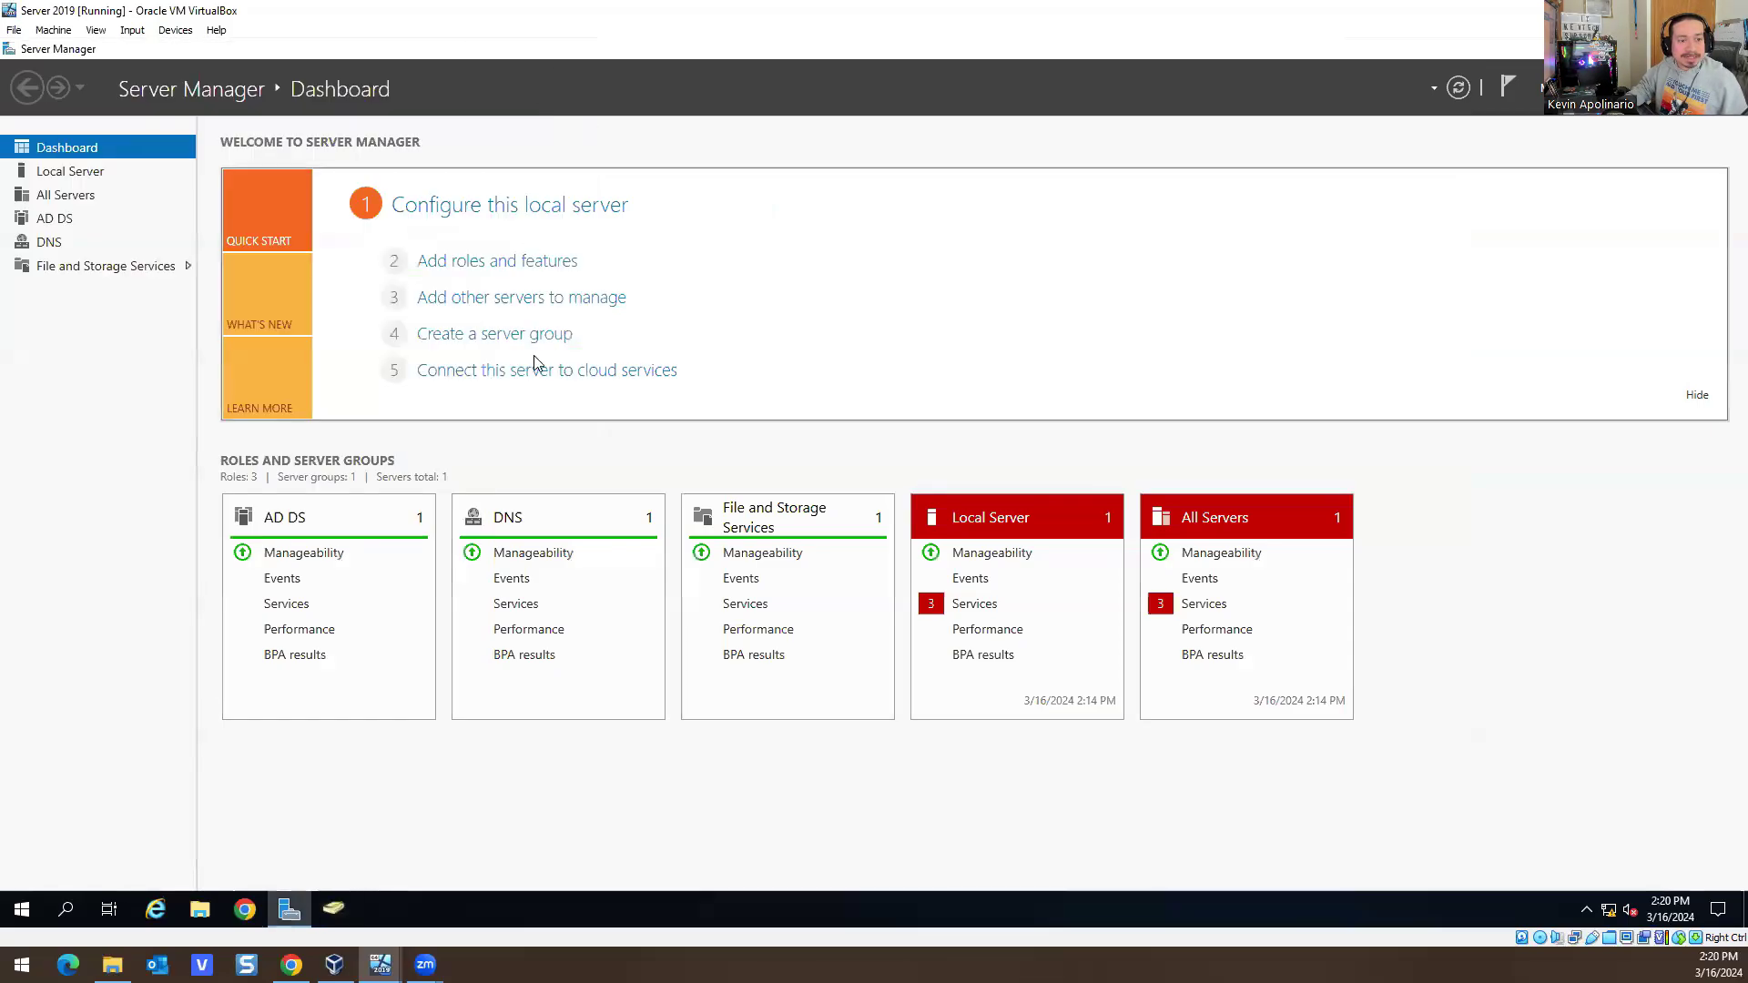
Open Event Viewer on the server and display the Security log under Windows Logs
click(24, 911)
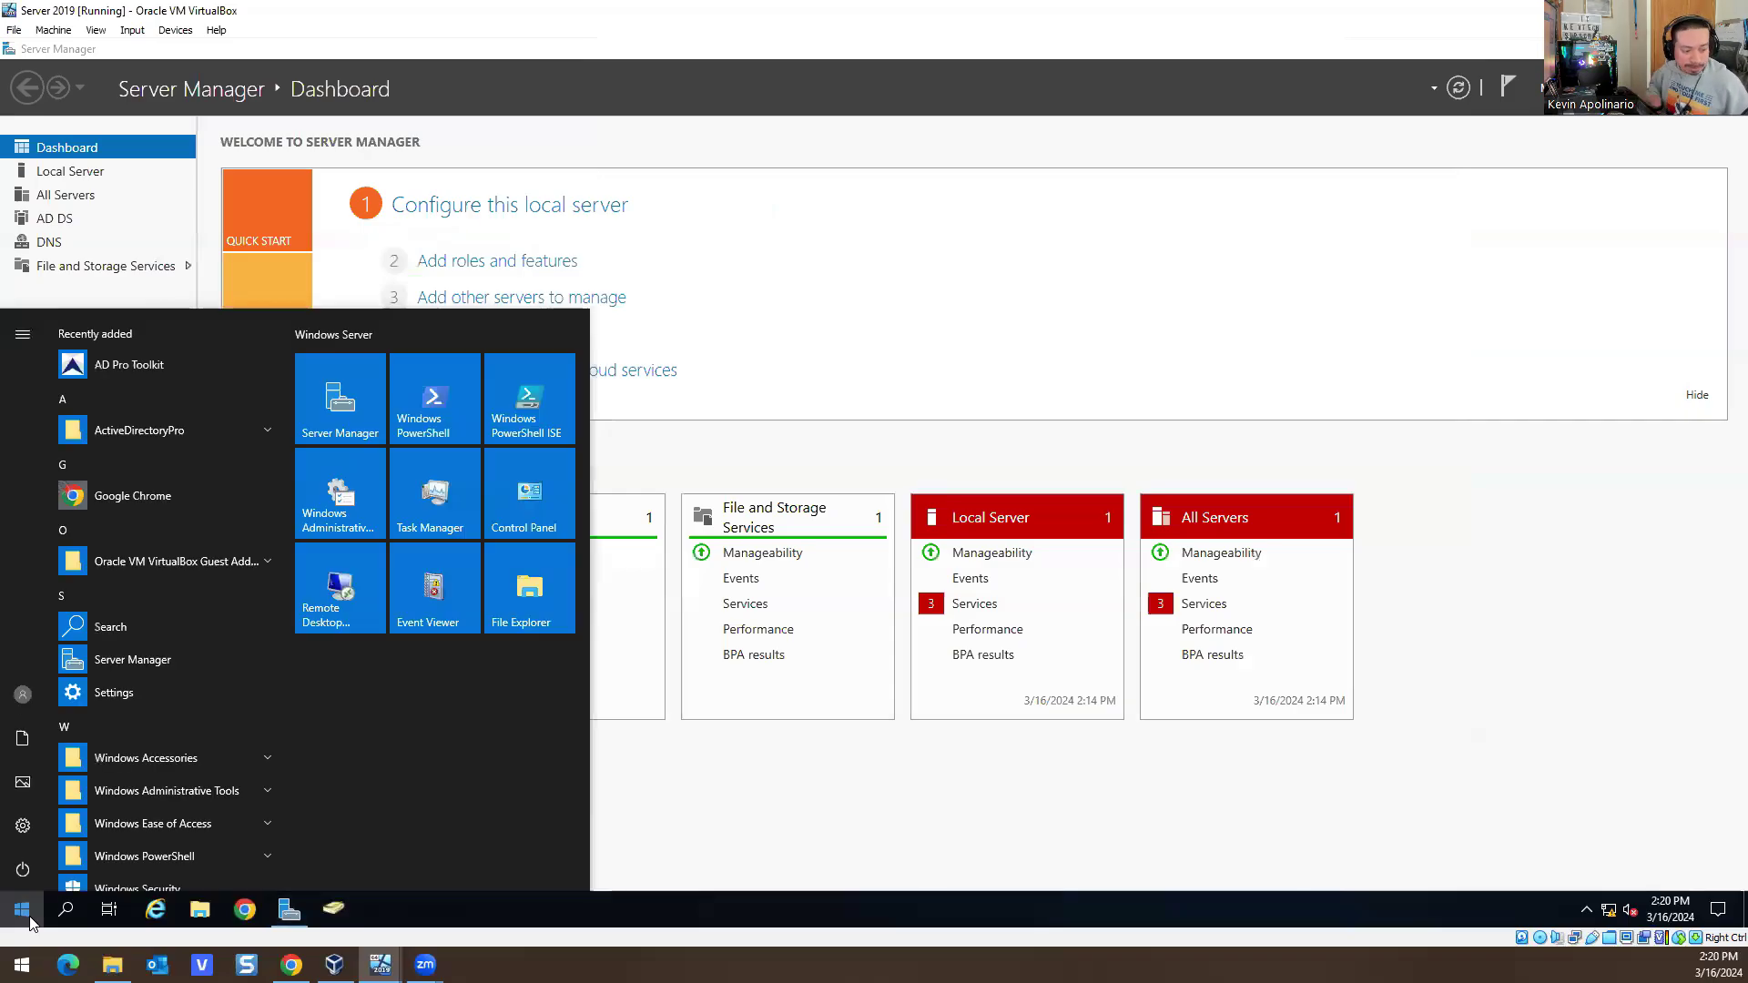
text(event)
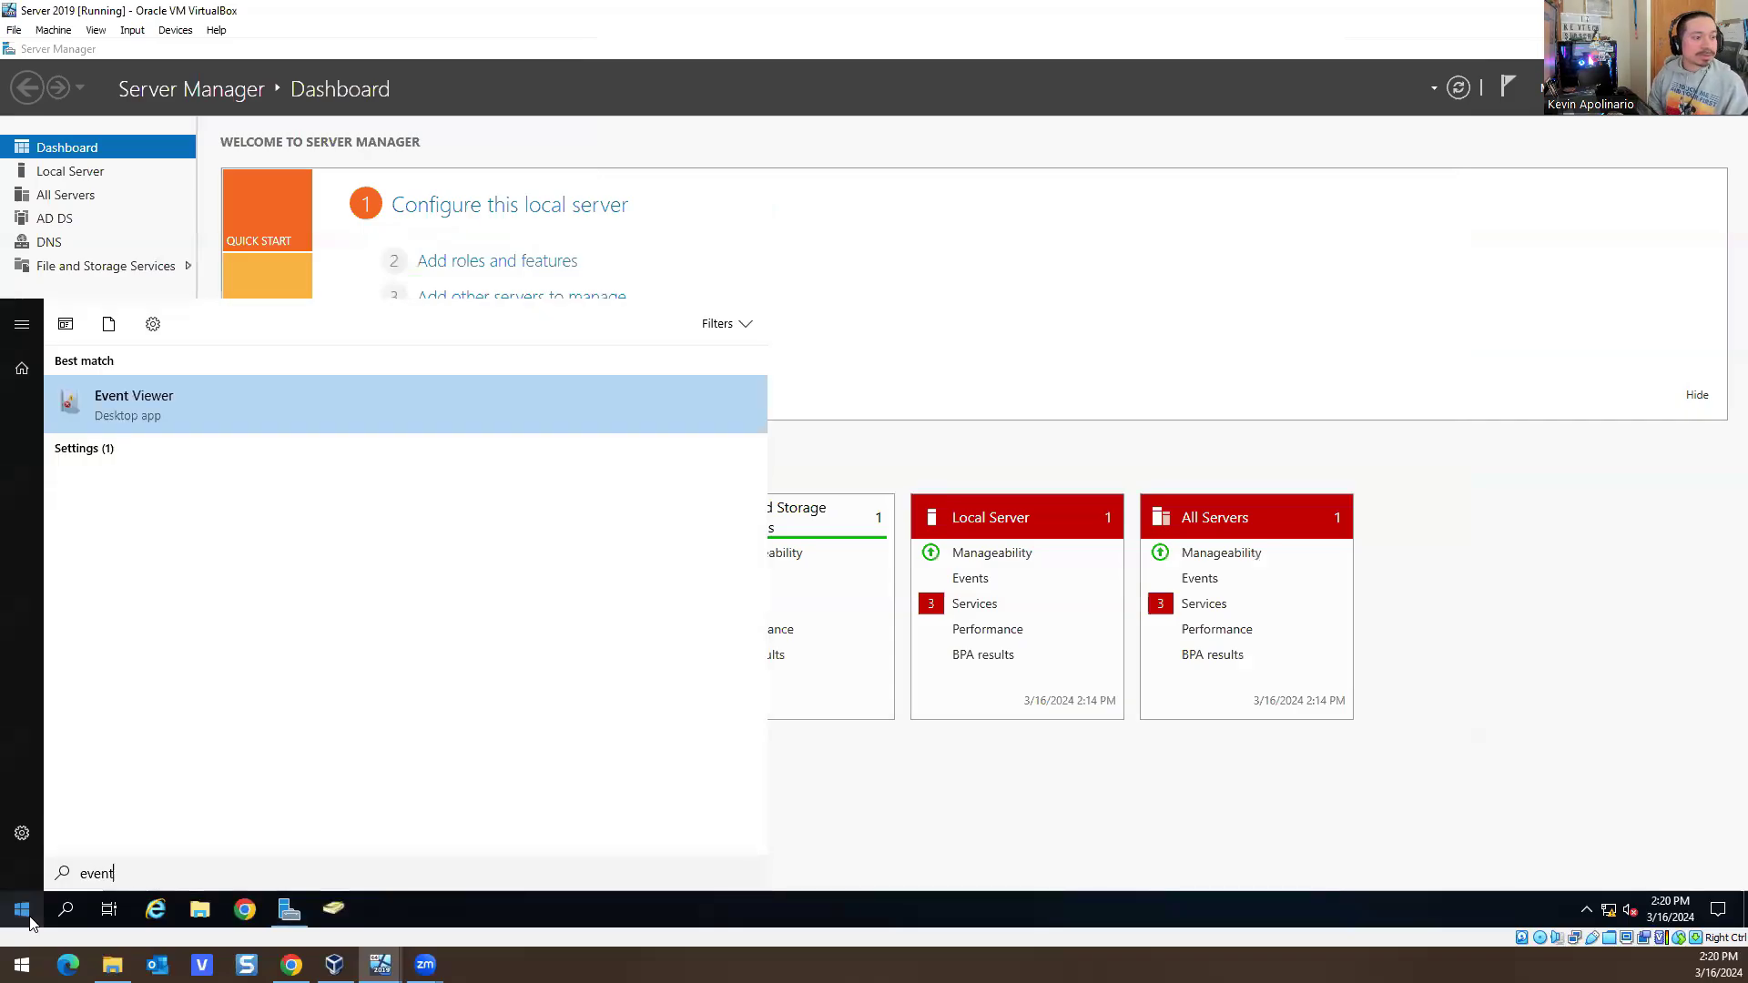
key(Return)
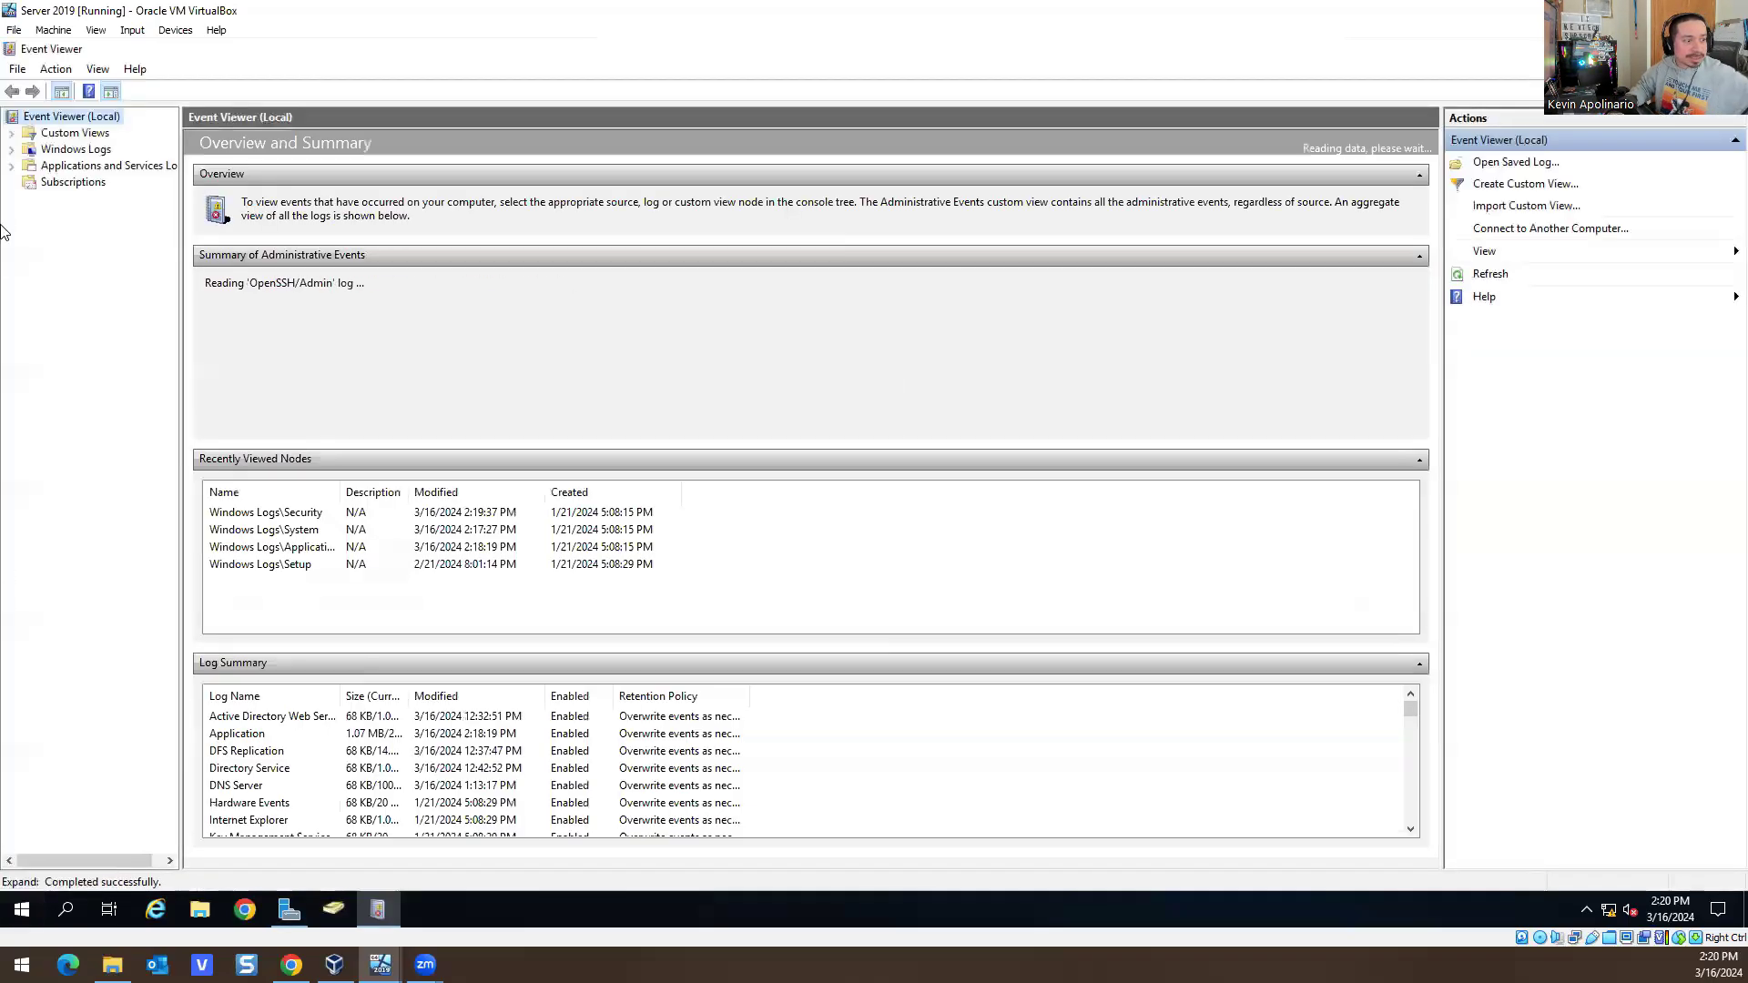
click(12, 149)
click(55, 170)
click(55, 184)
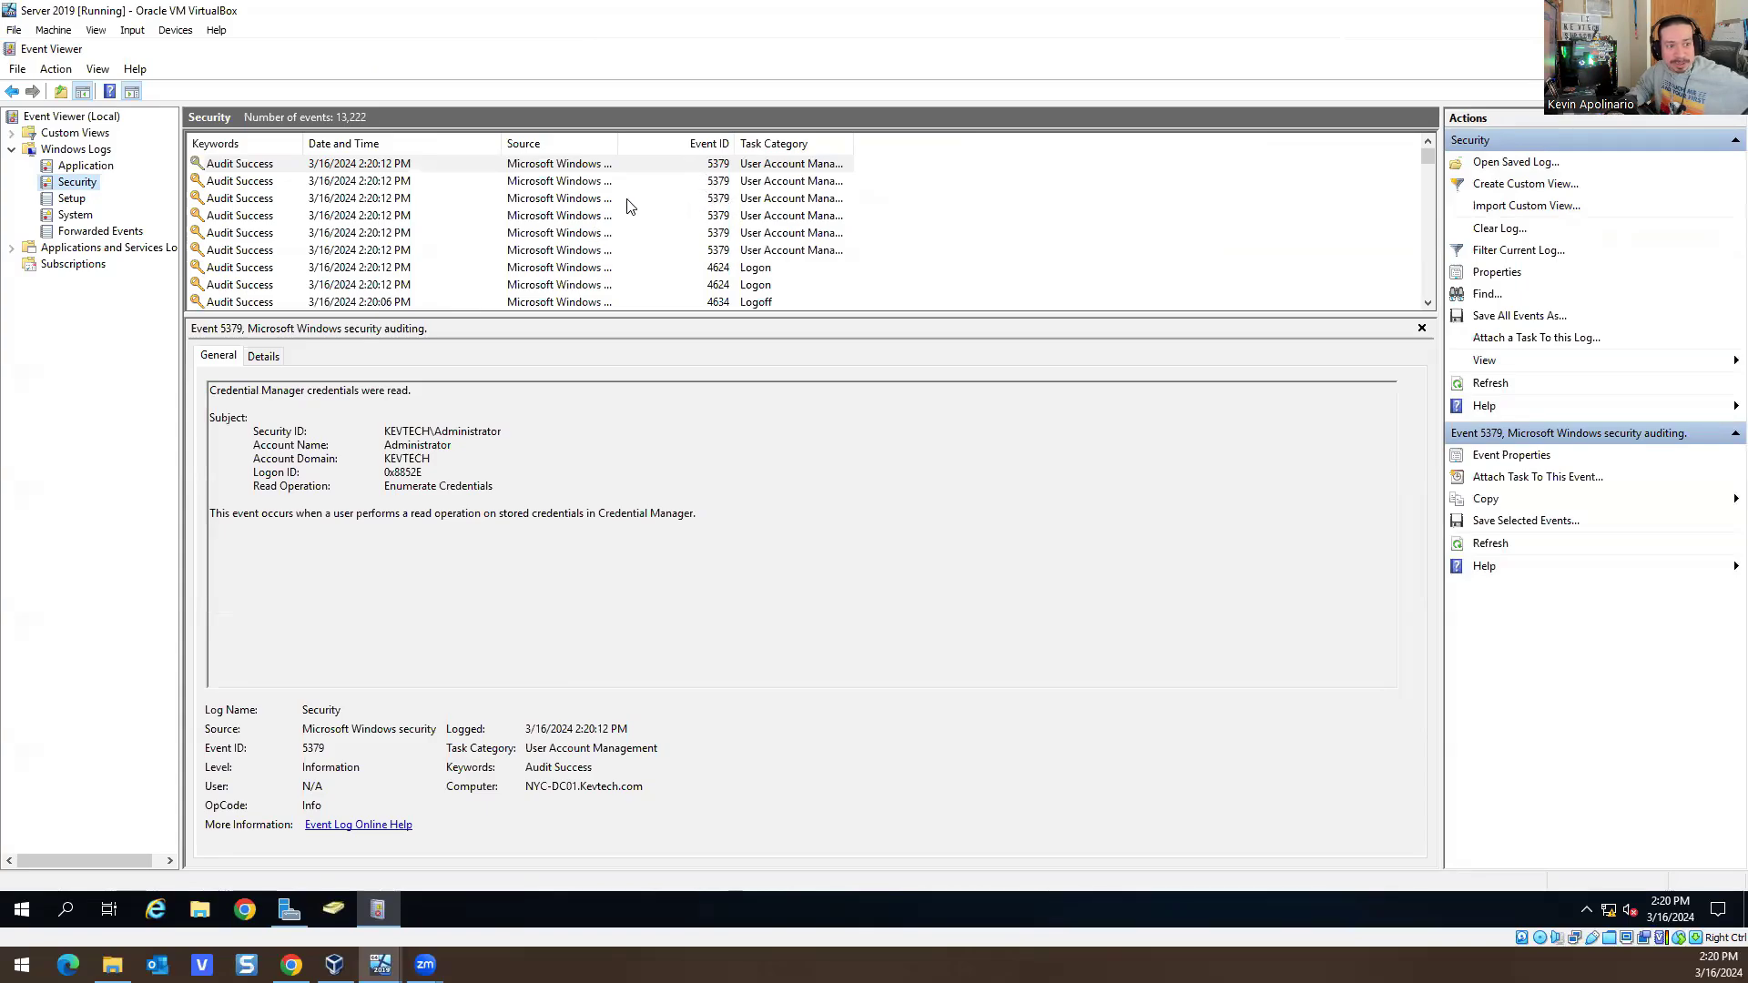
Examine the details of account lockout event 4740 in the Security log, and close Event Viewer
click(706, 200)
click(702, 233)
scroll(710, 239, down, 2)
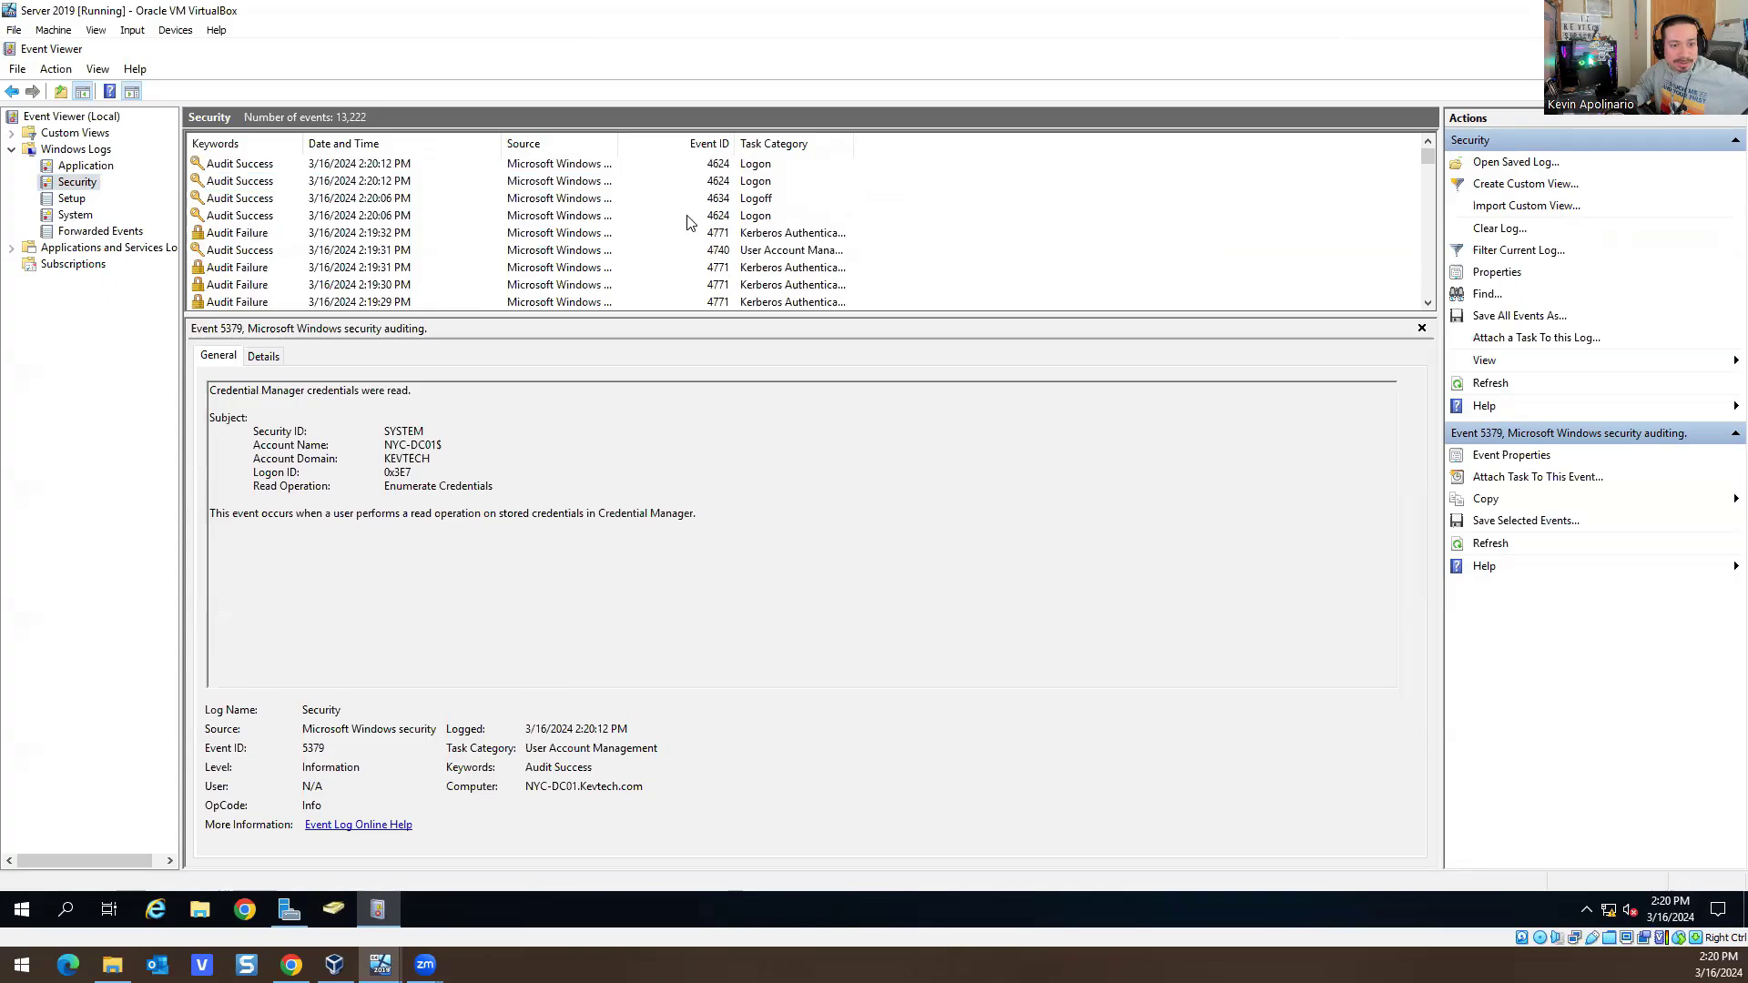
click(716, 251)
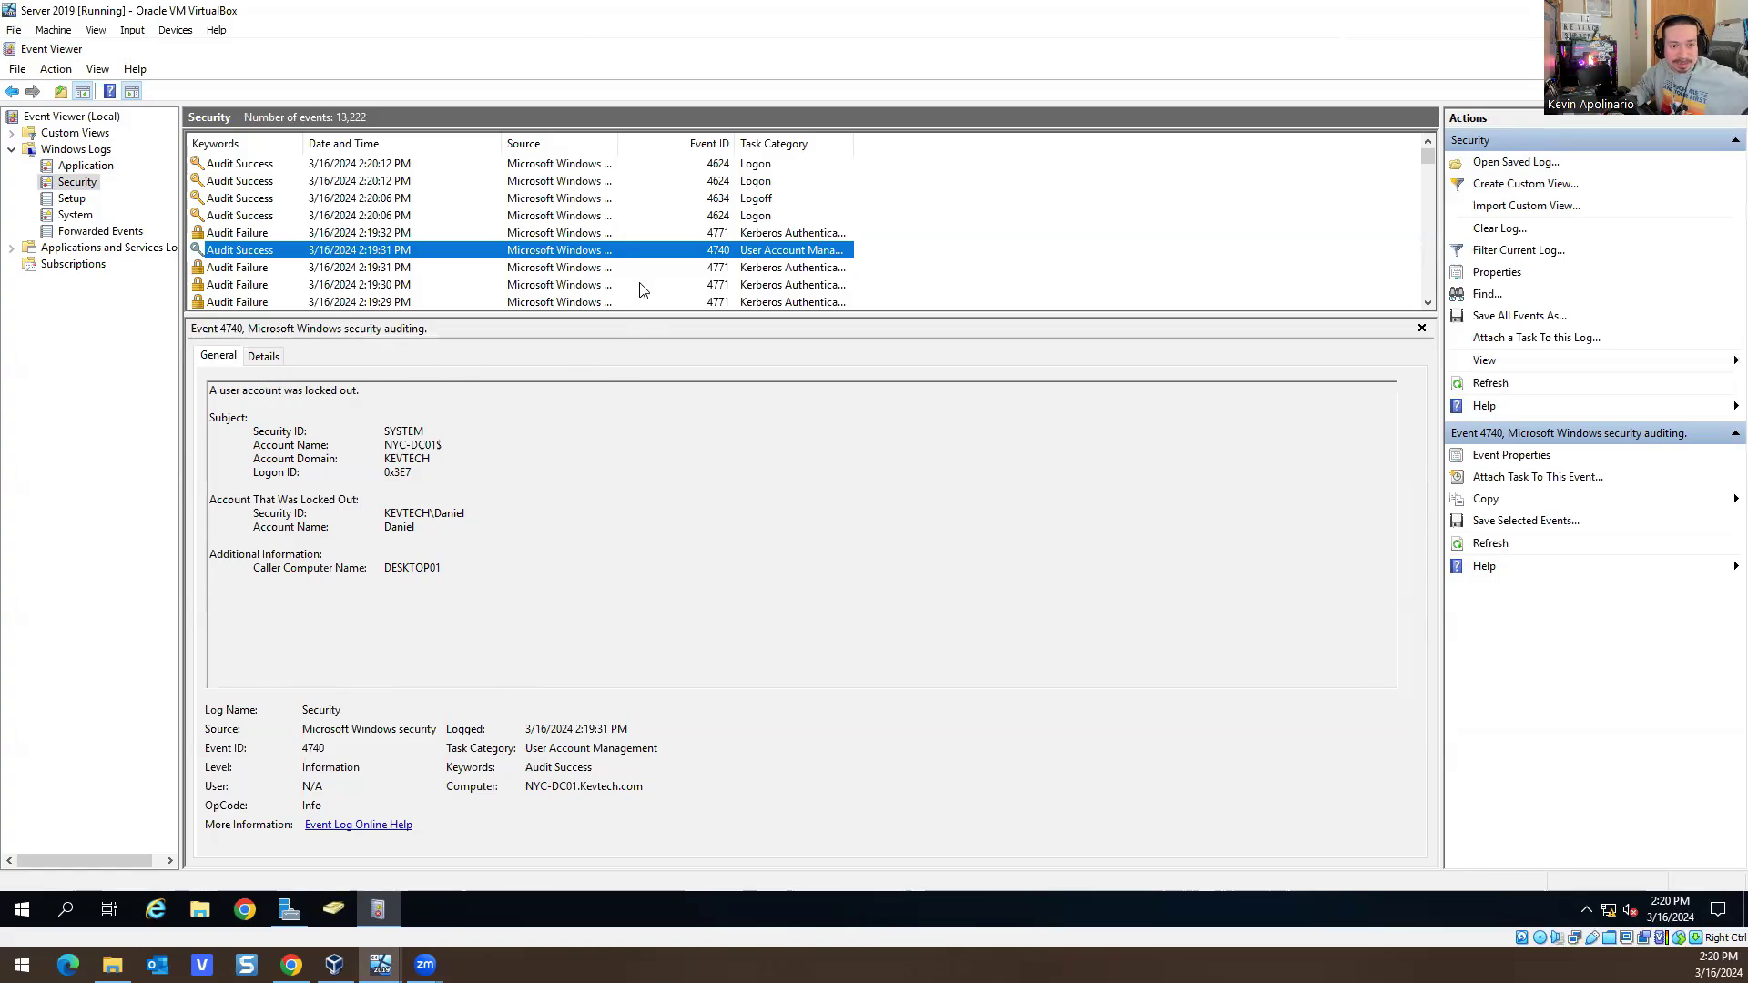
drag(897, 10, 671, 149)
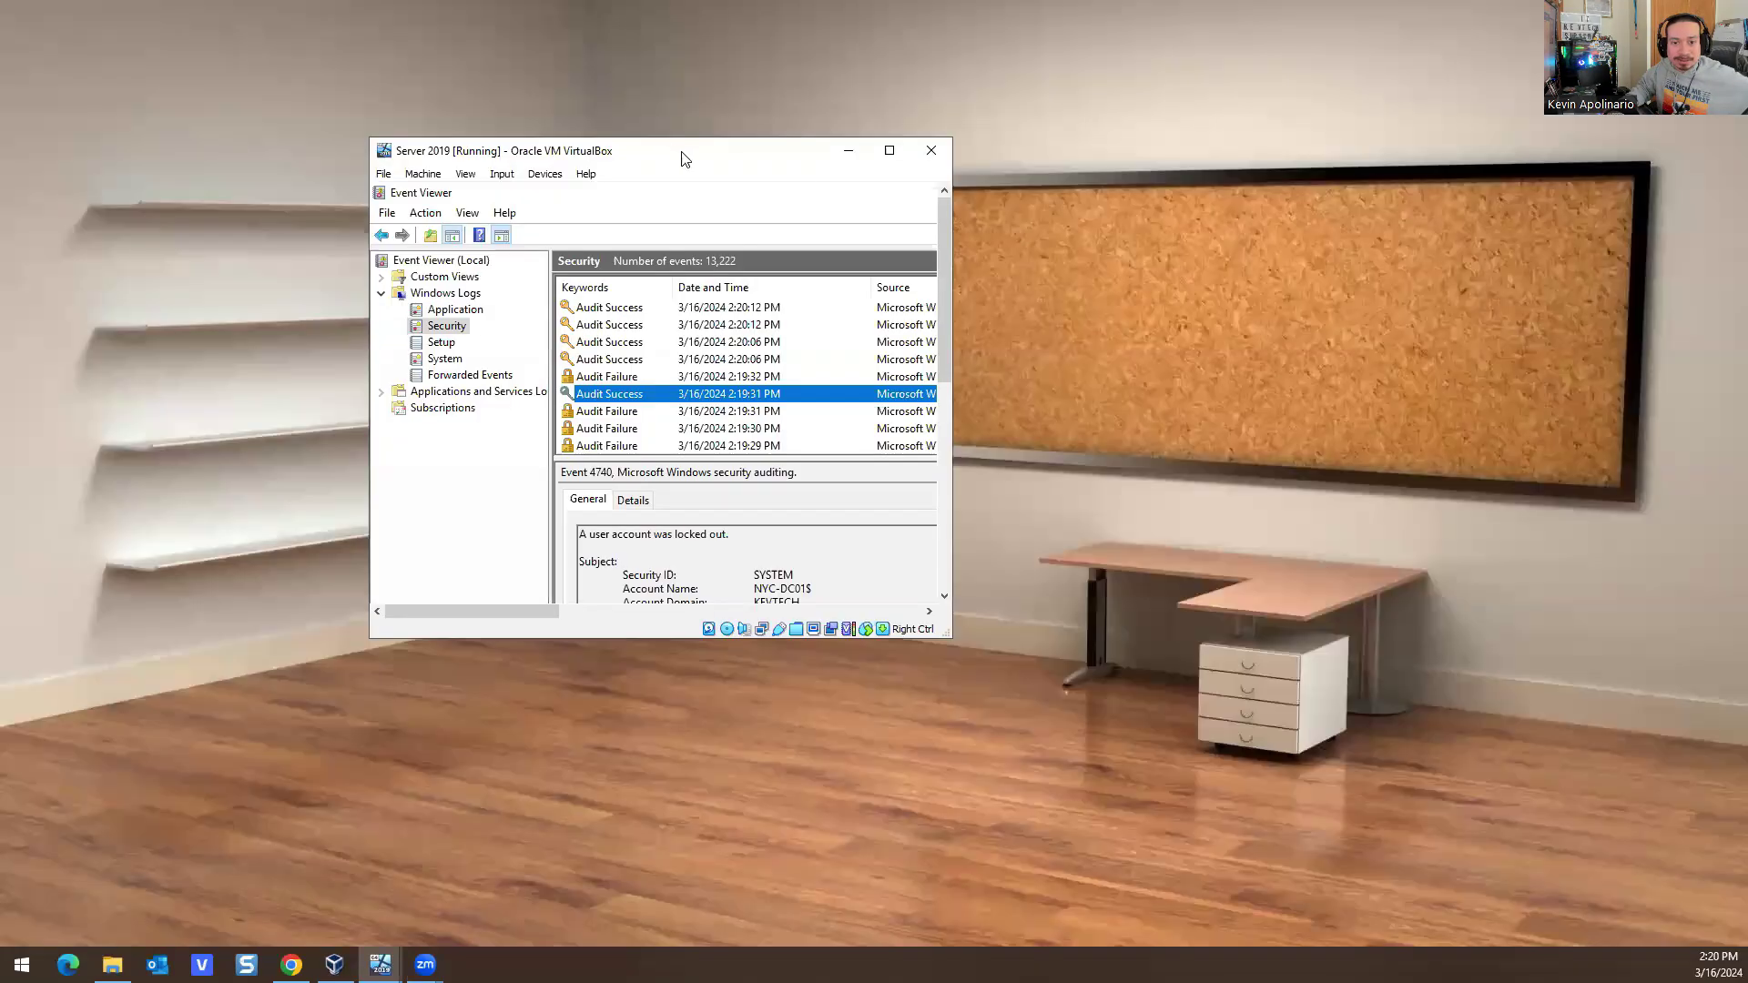
click(919, 149)
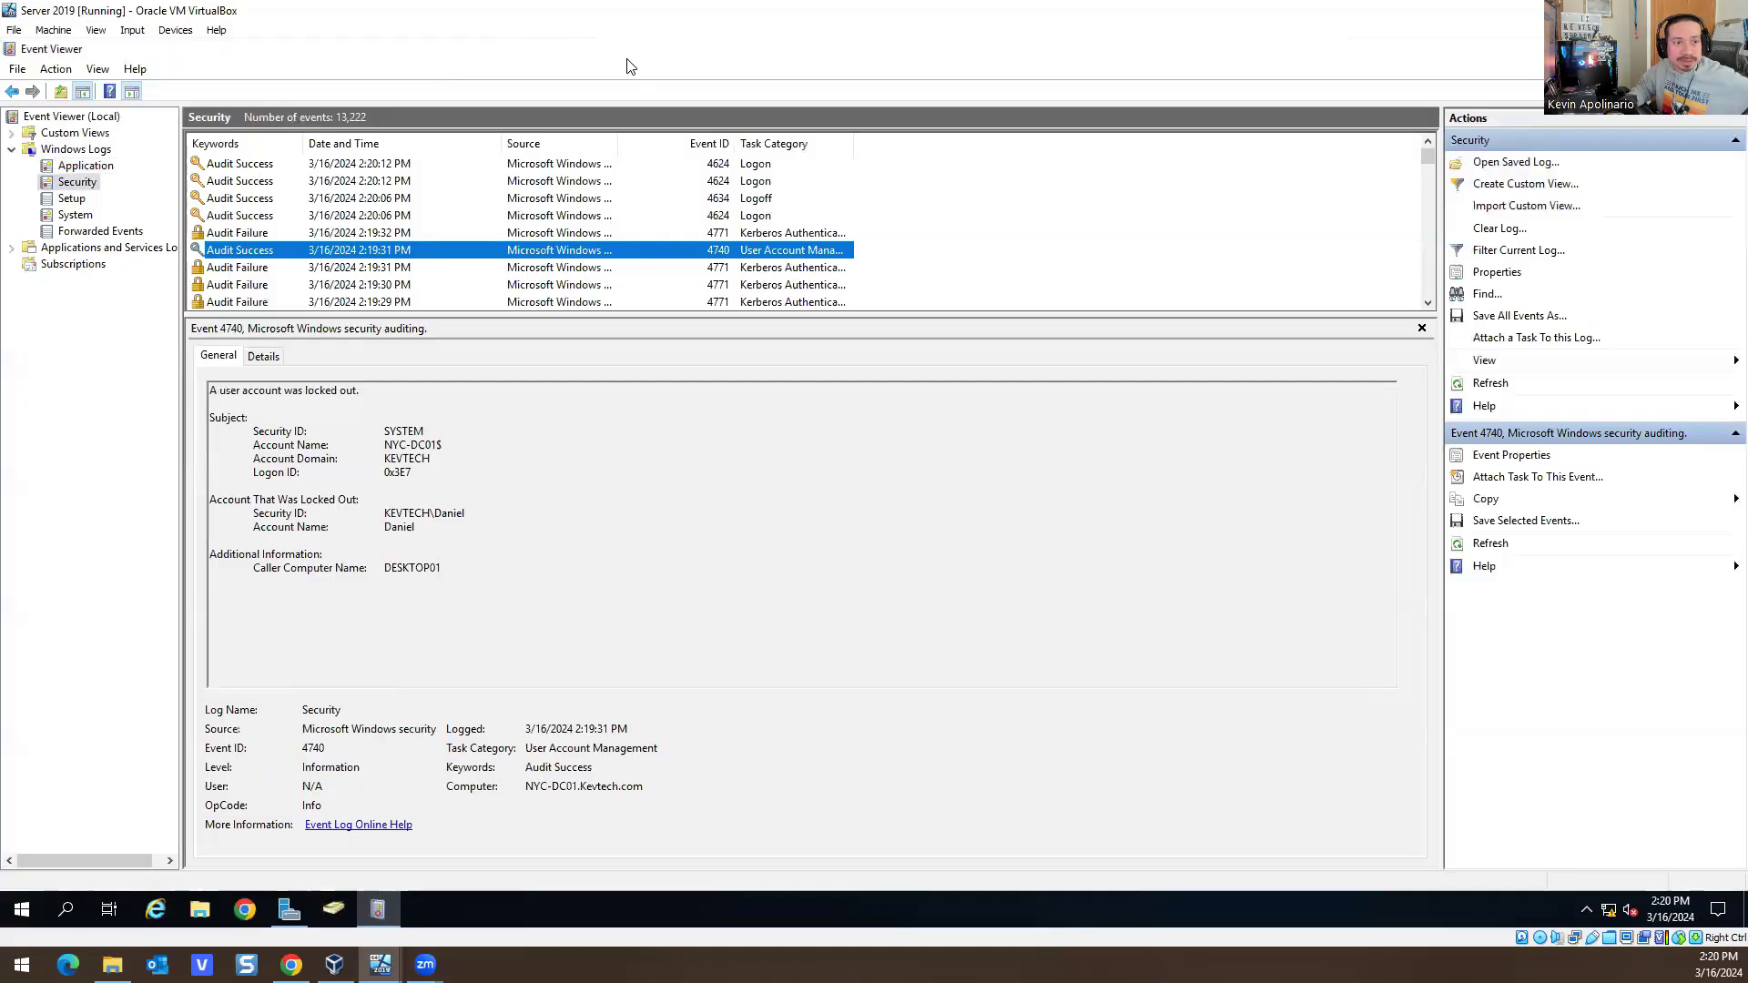
double_click(1195, 54)
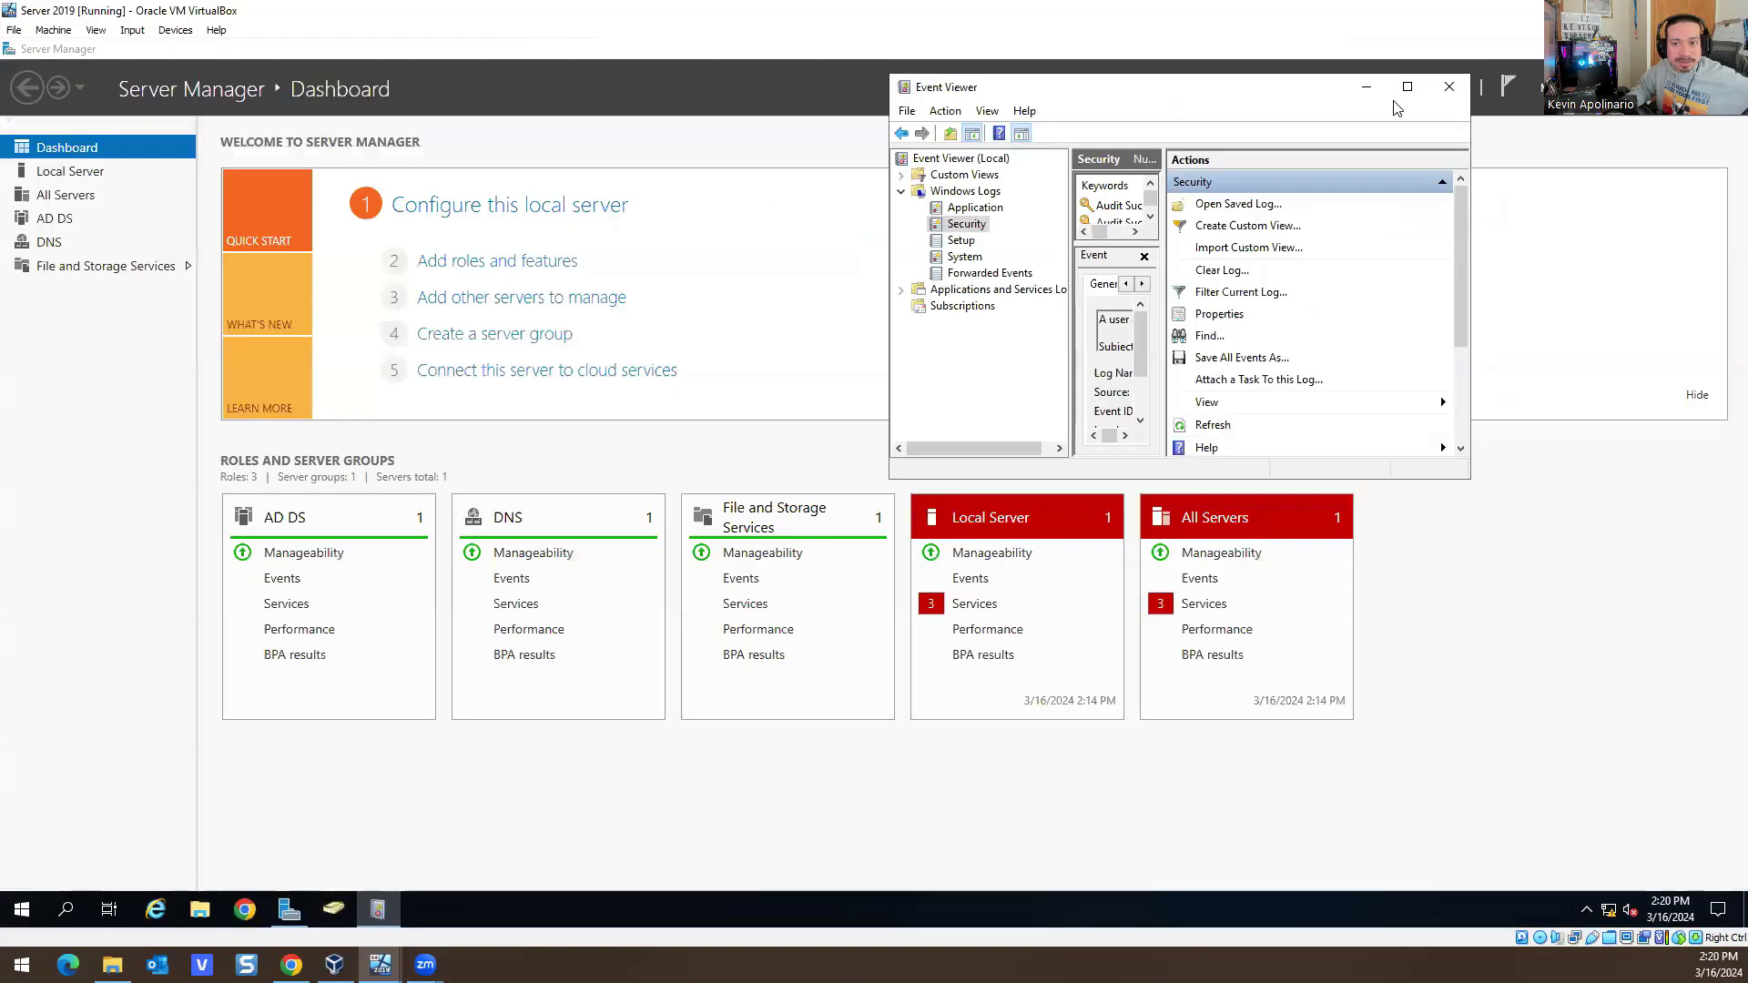
click(1449, 68)
Look briefly at the ad 2 text file in Downloads, and open ad3 in a window clear of the screen edge
click(199, 909)
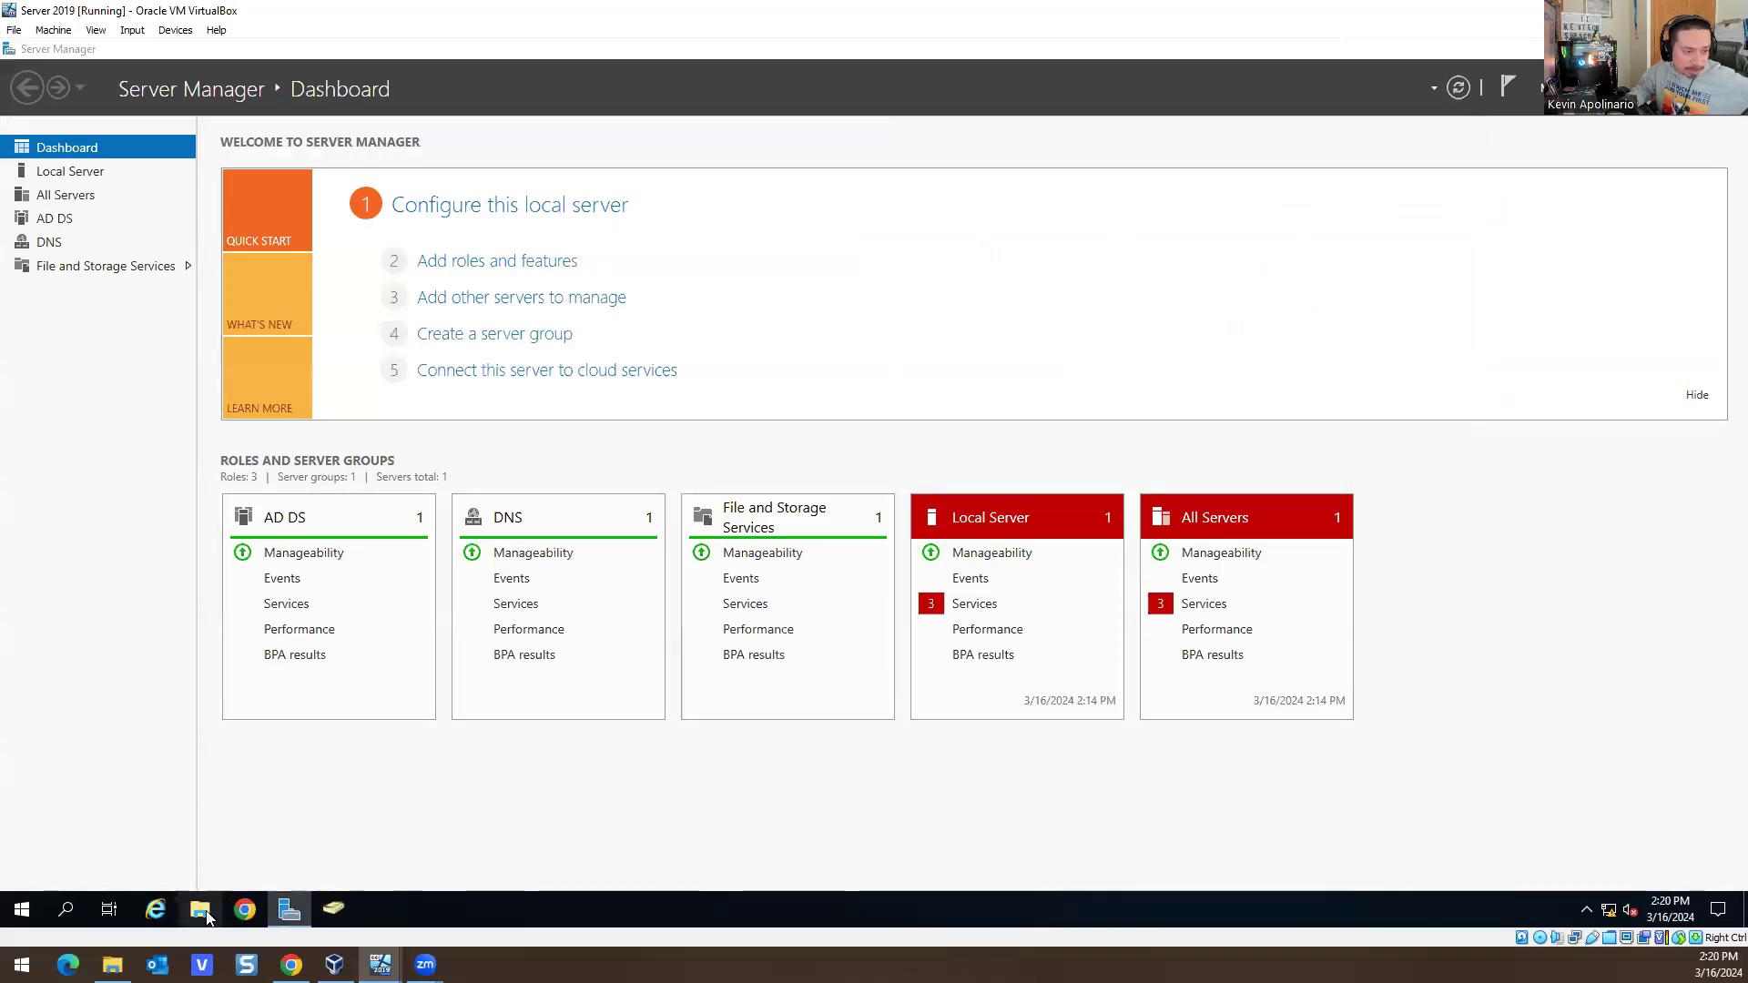
click(376, 363)
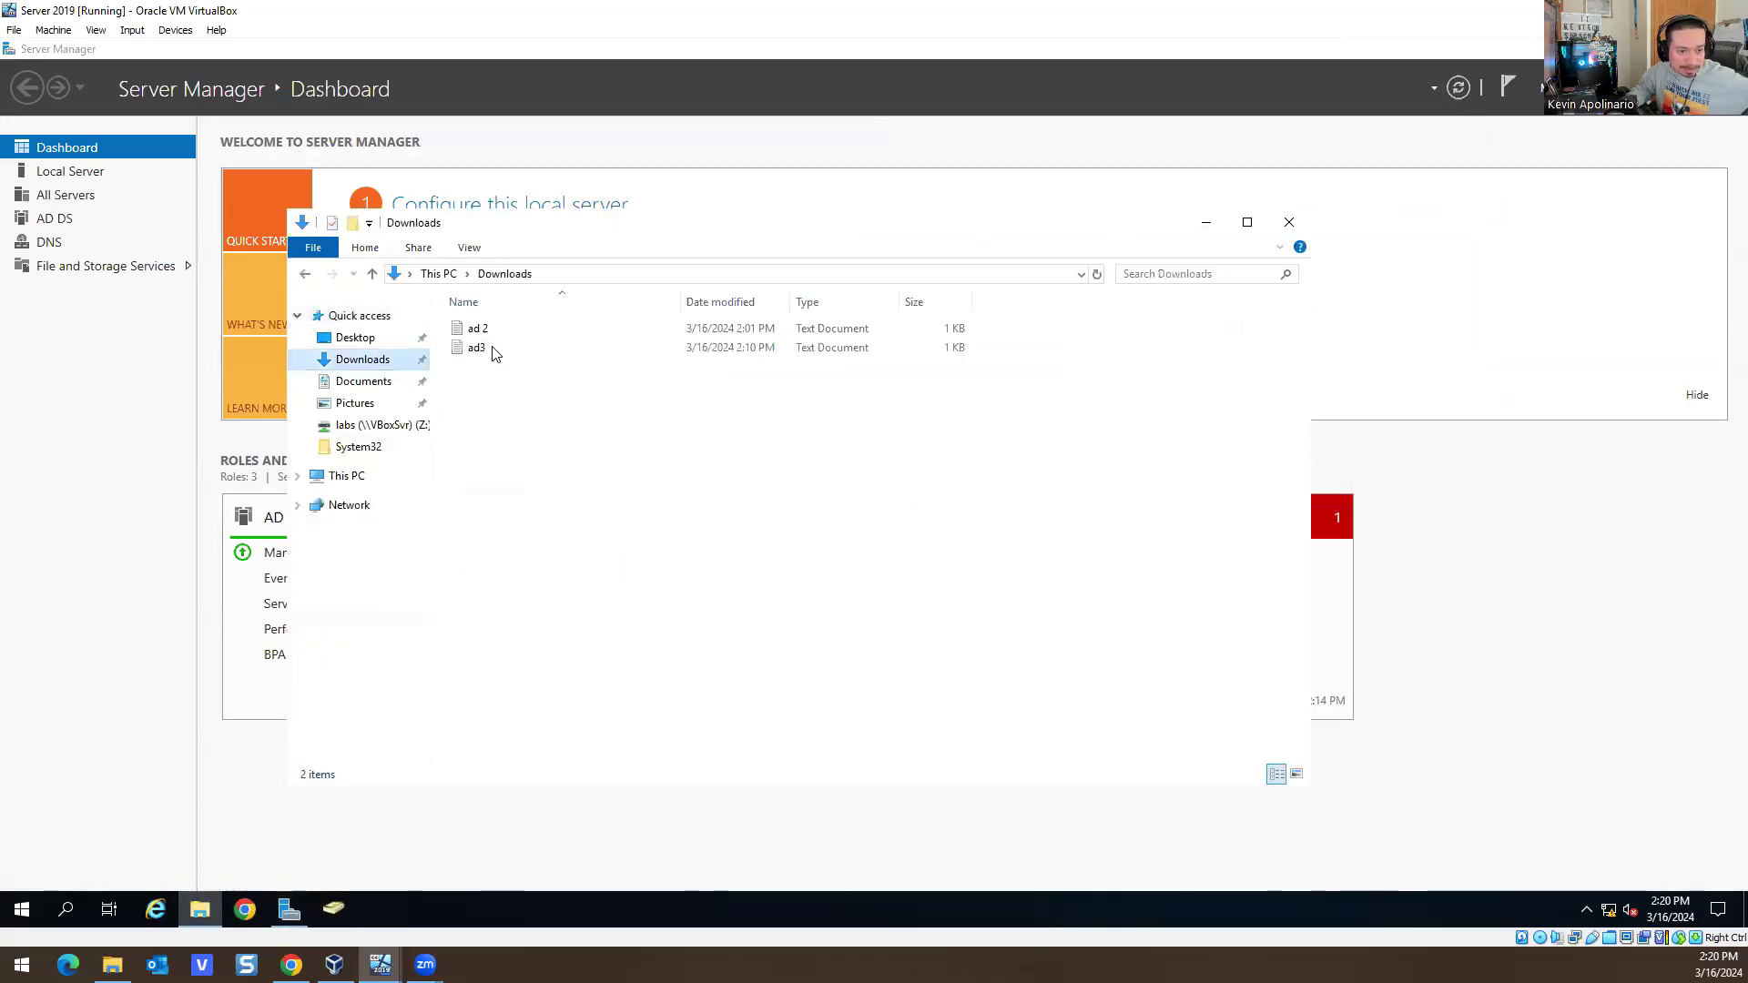
double_click(485, 332)
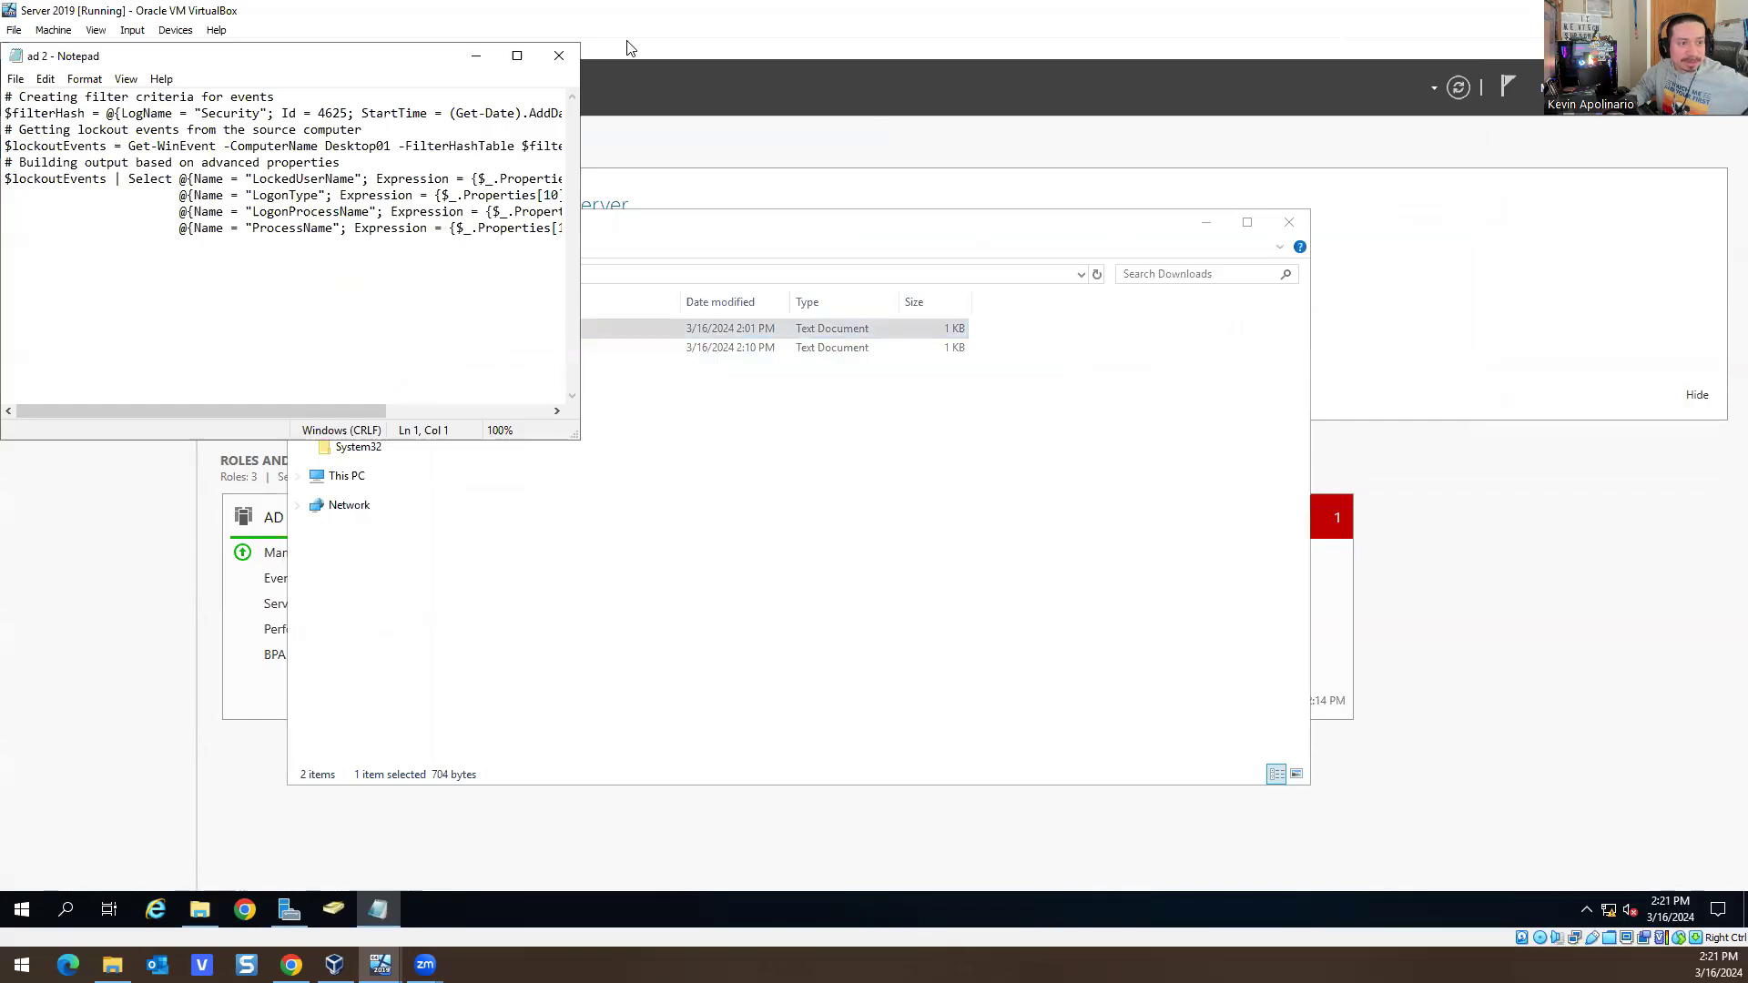
click(559, 51)
double_click(478, 348)
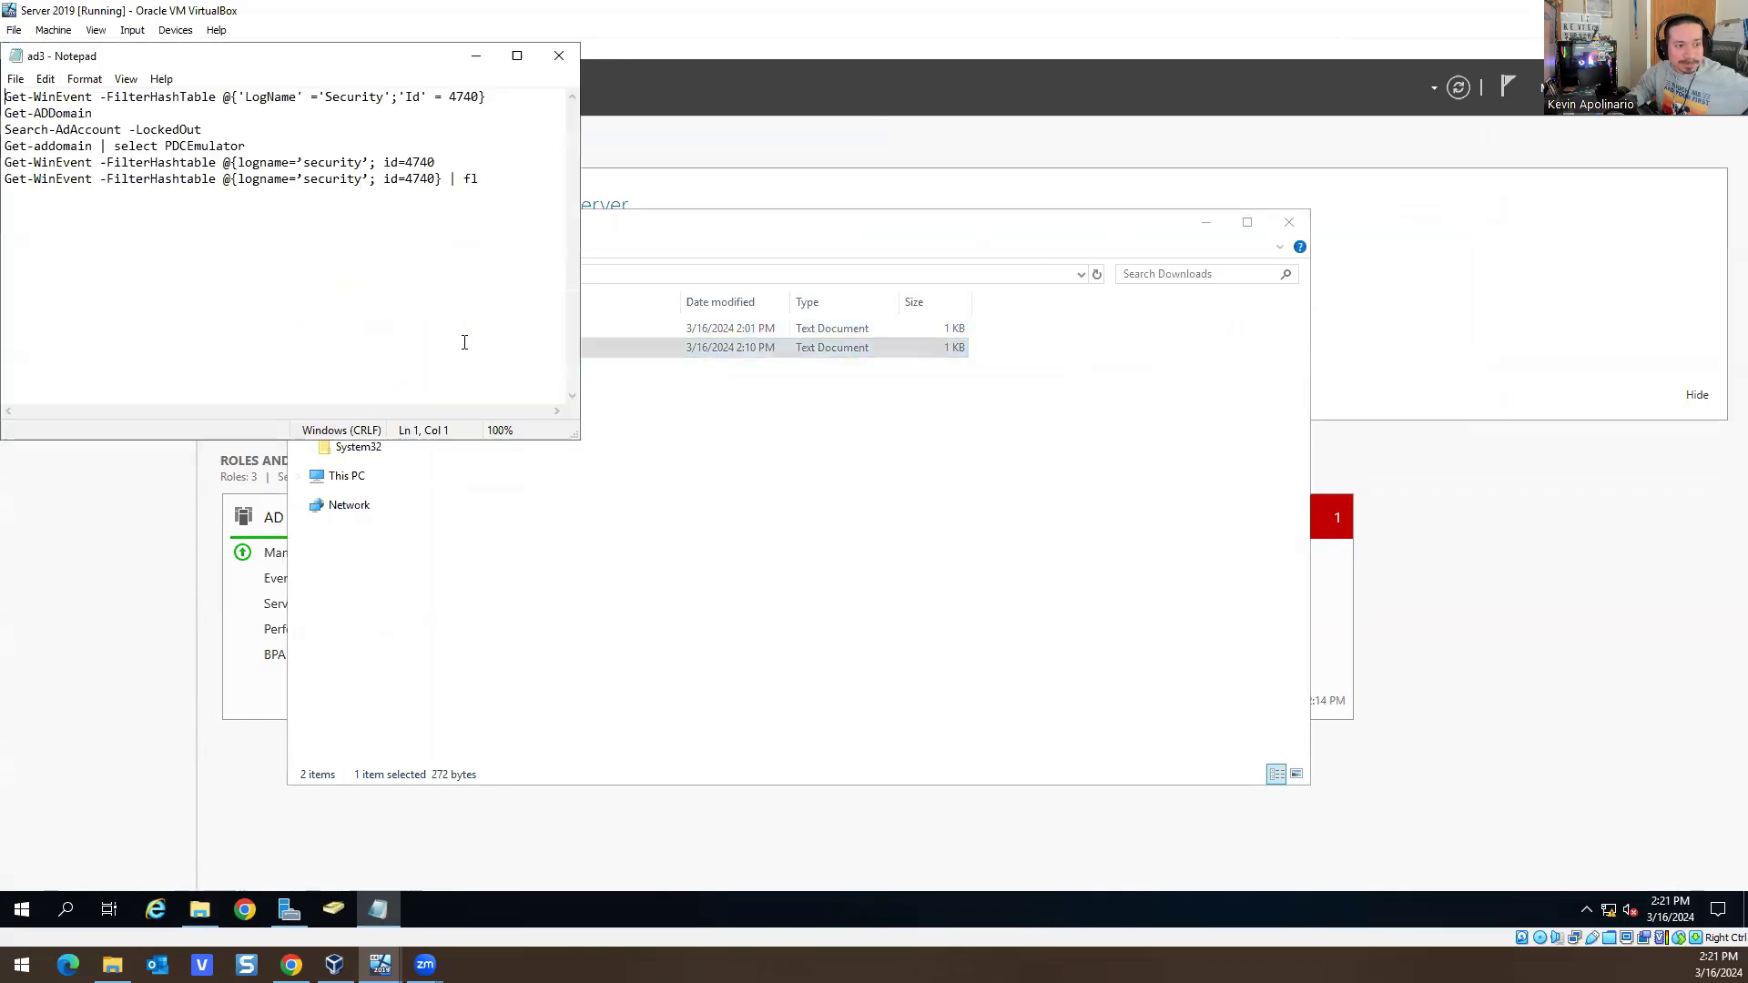
click(1289, 222)
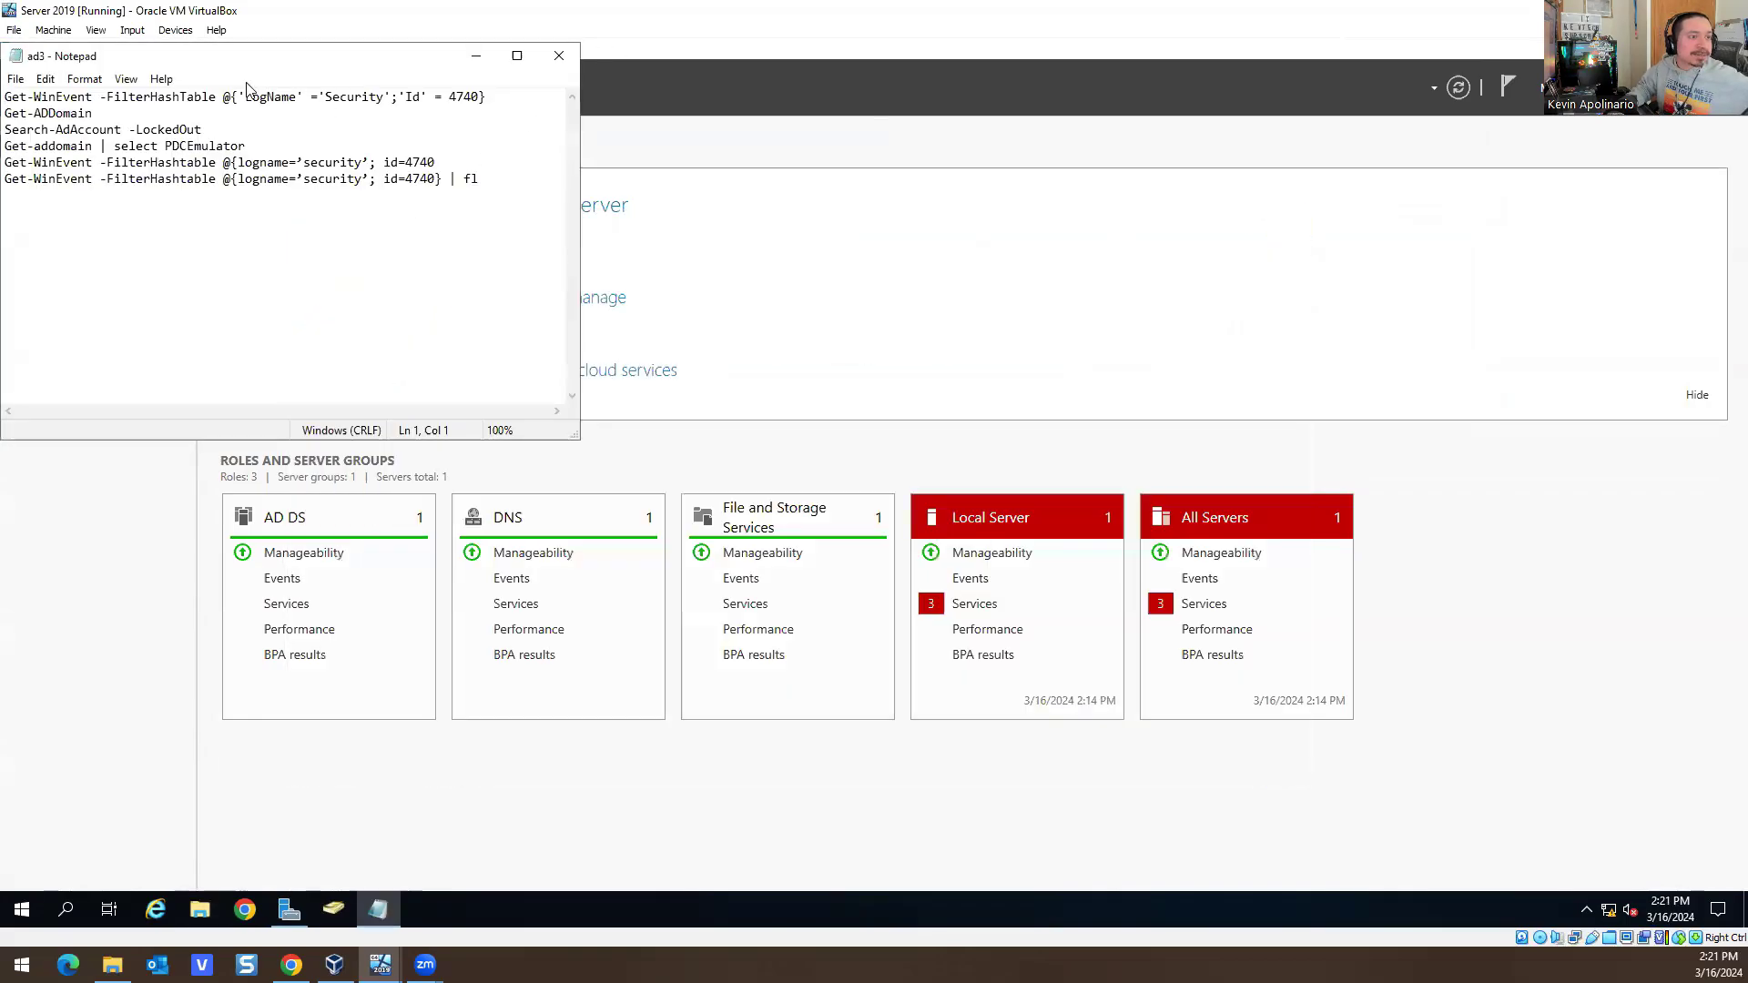
drag(370, 70, 949, 230)
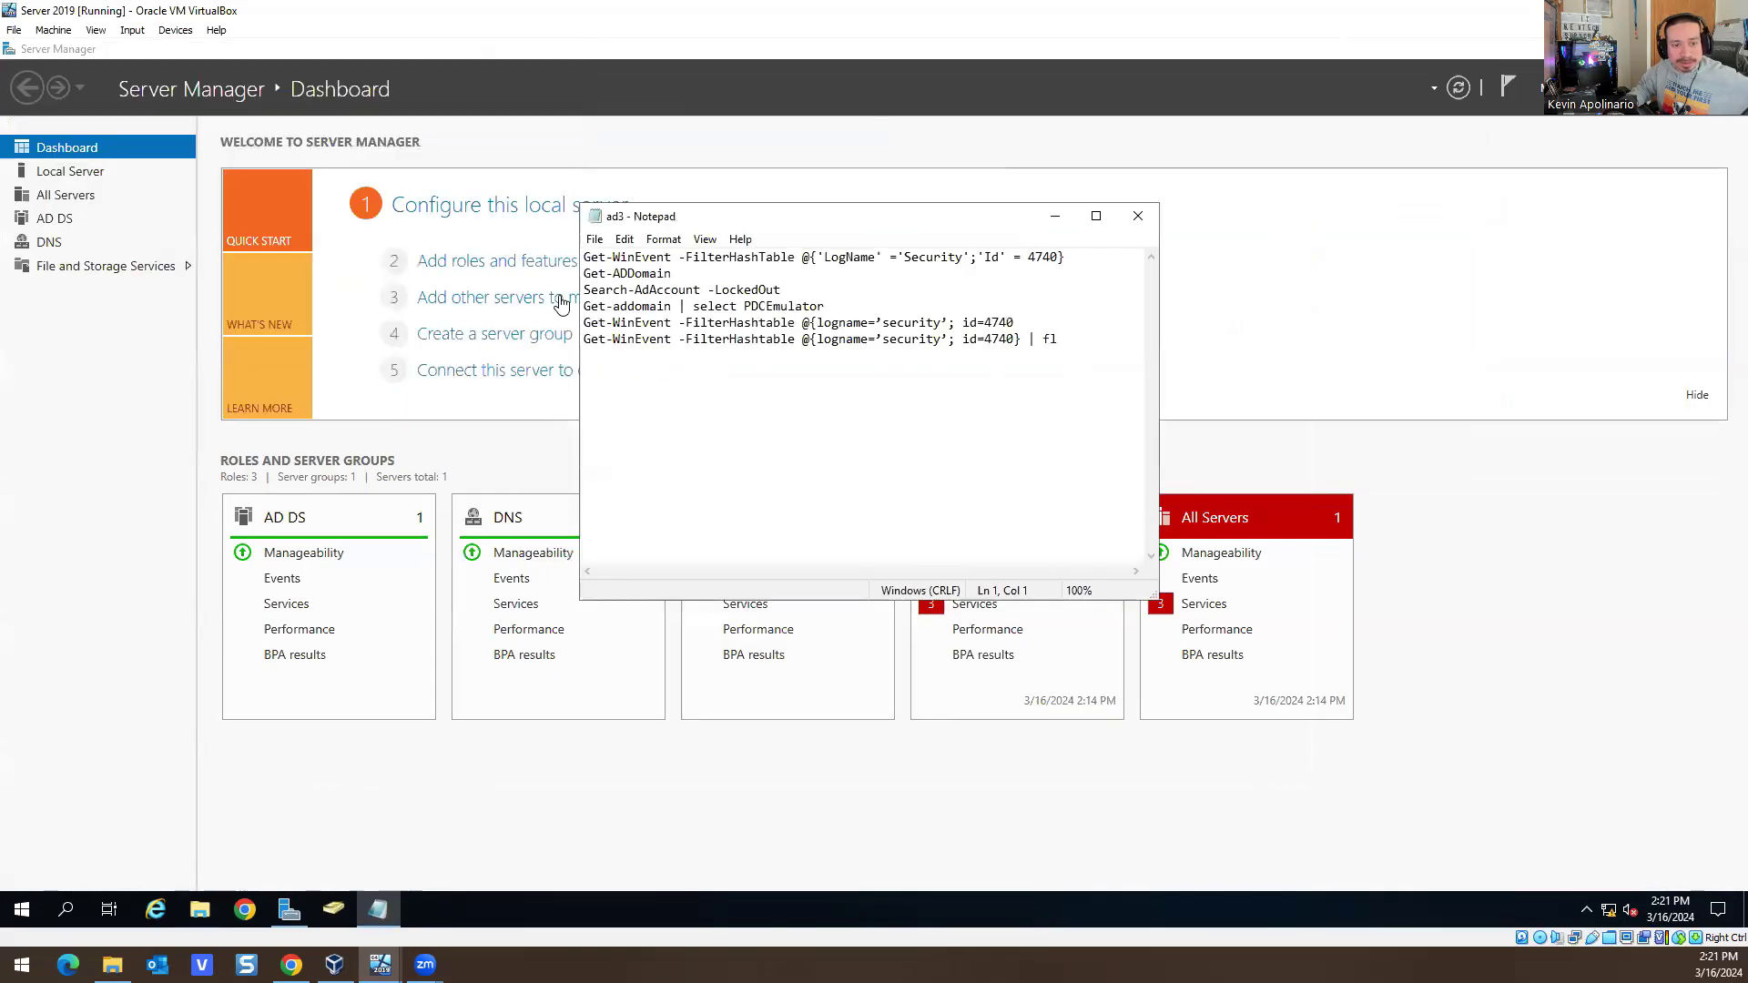
Start Windows PowerShell as administrator and place the ad3 command notes beside its window
click(22, 910)
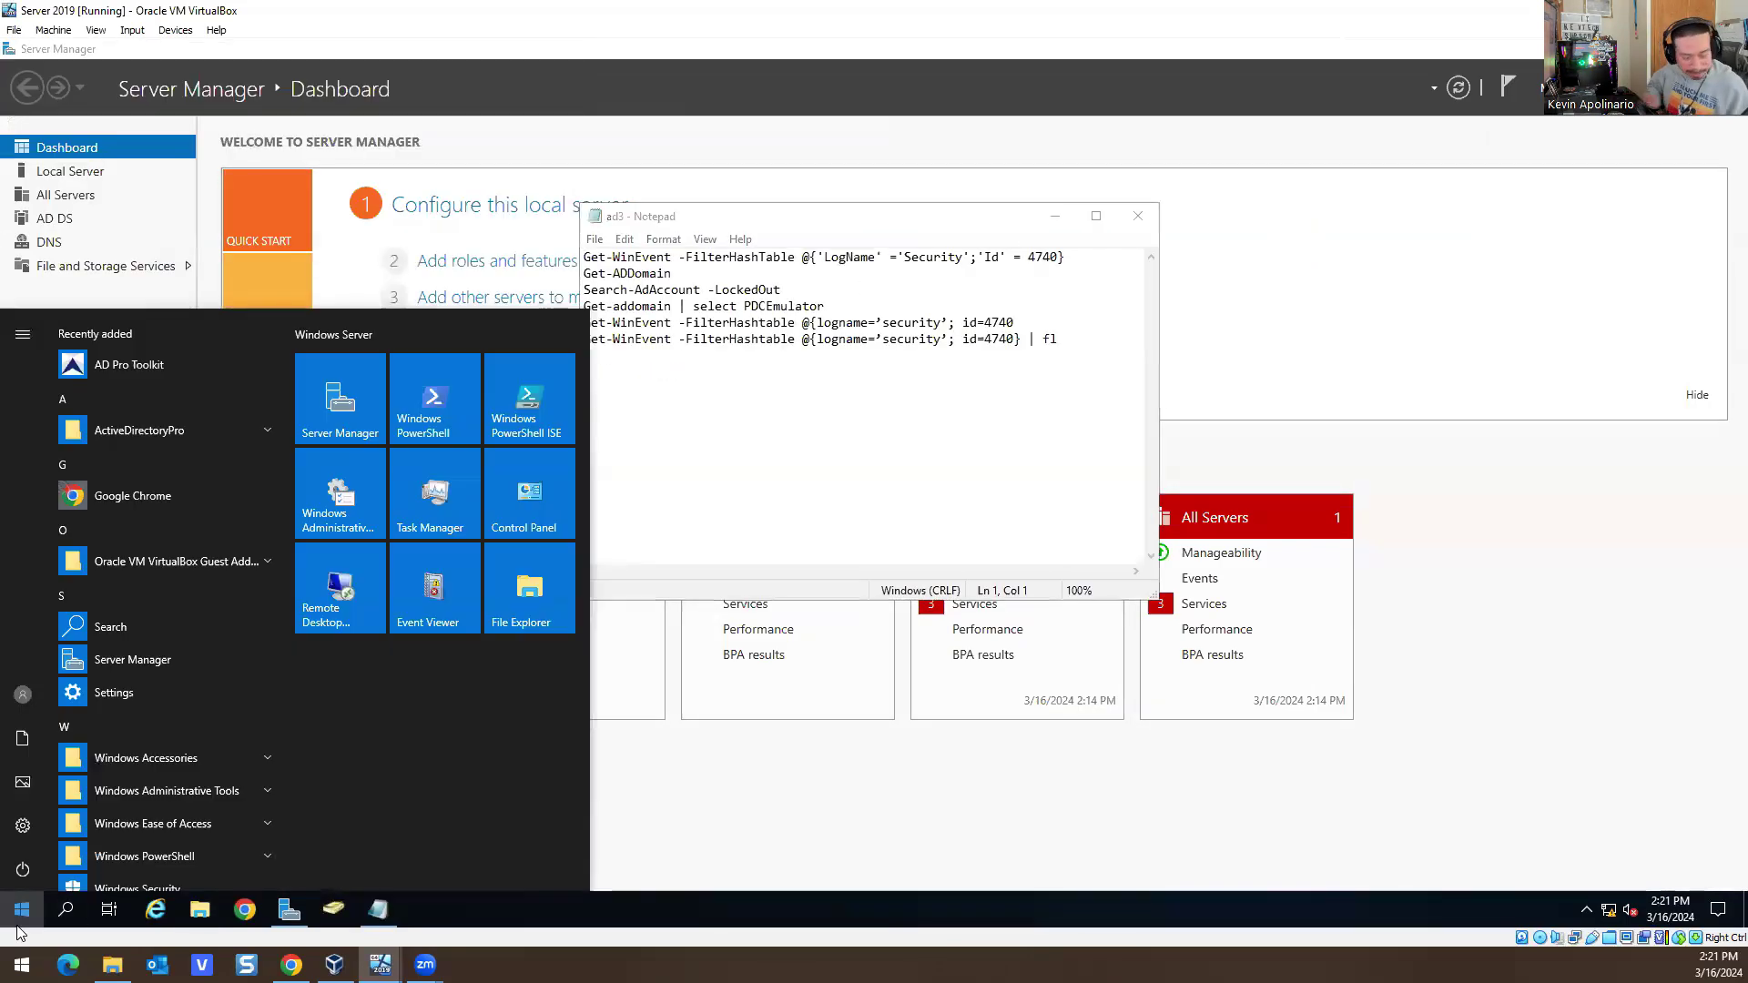
text(power)
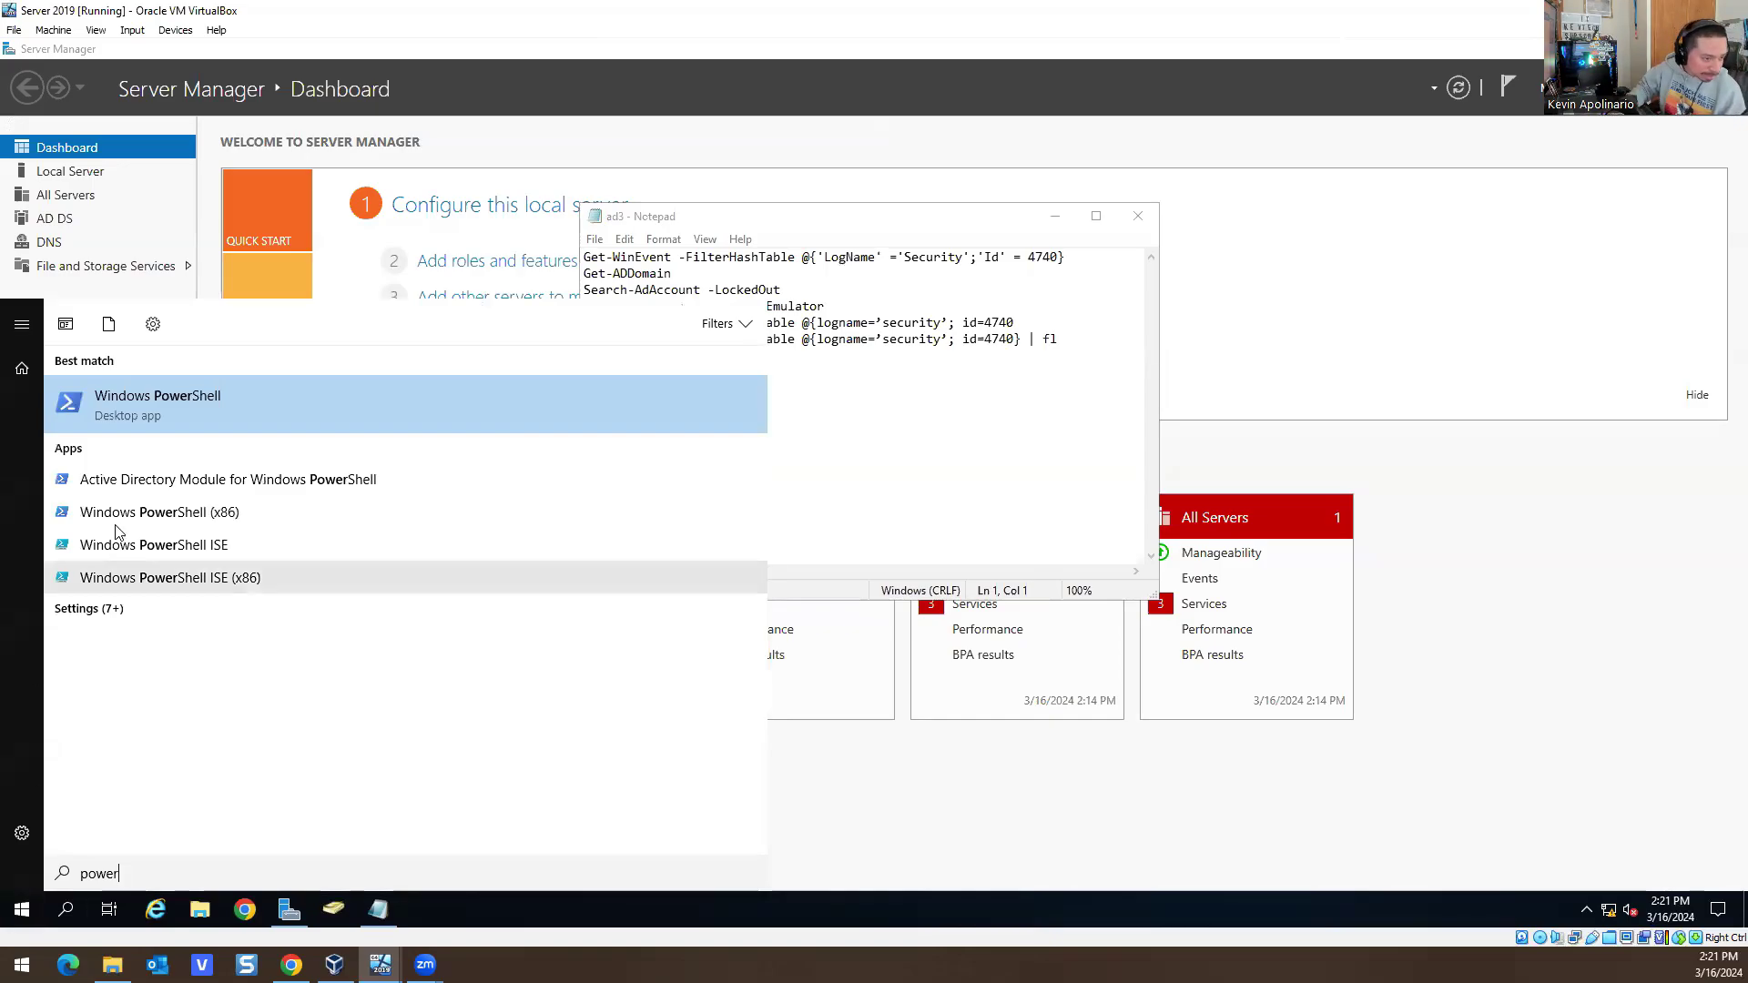
right_click(119, 423)
click(139, 446)
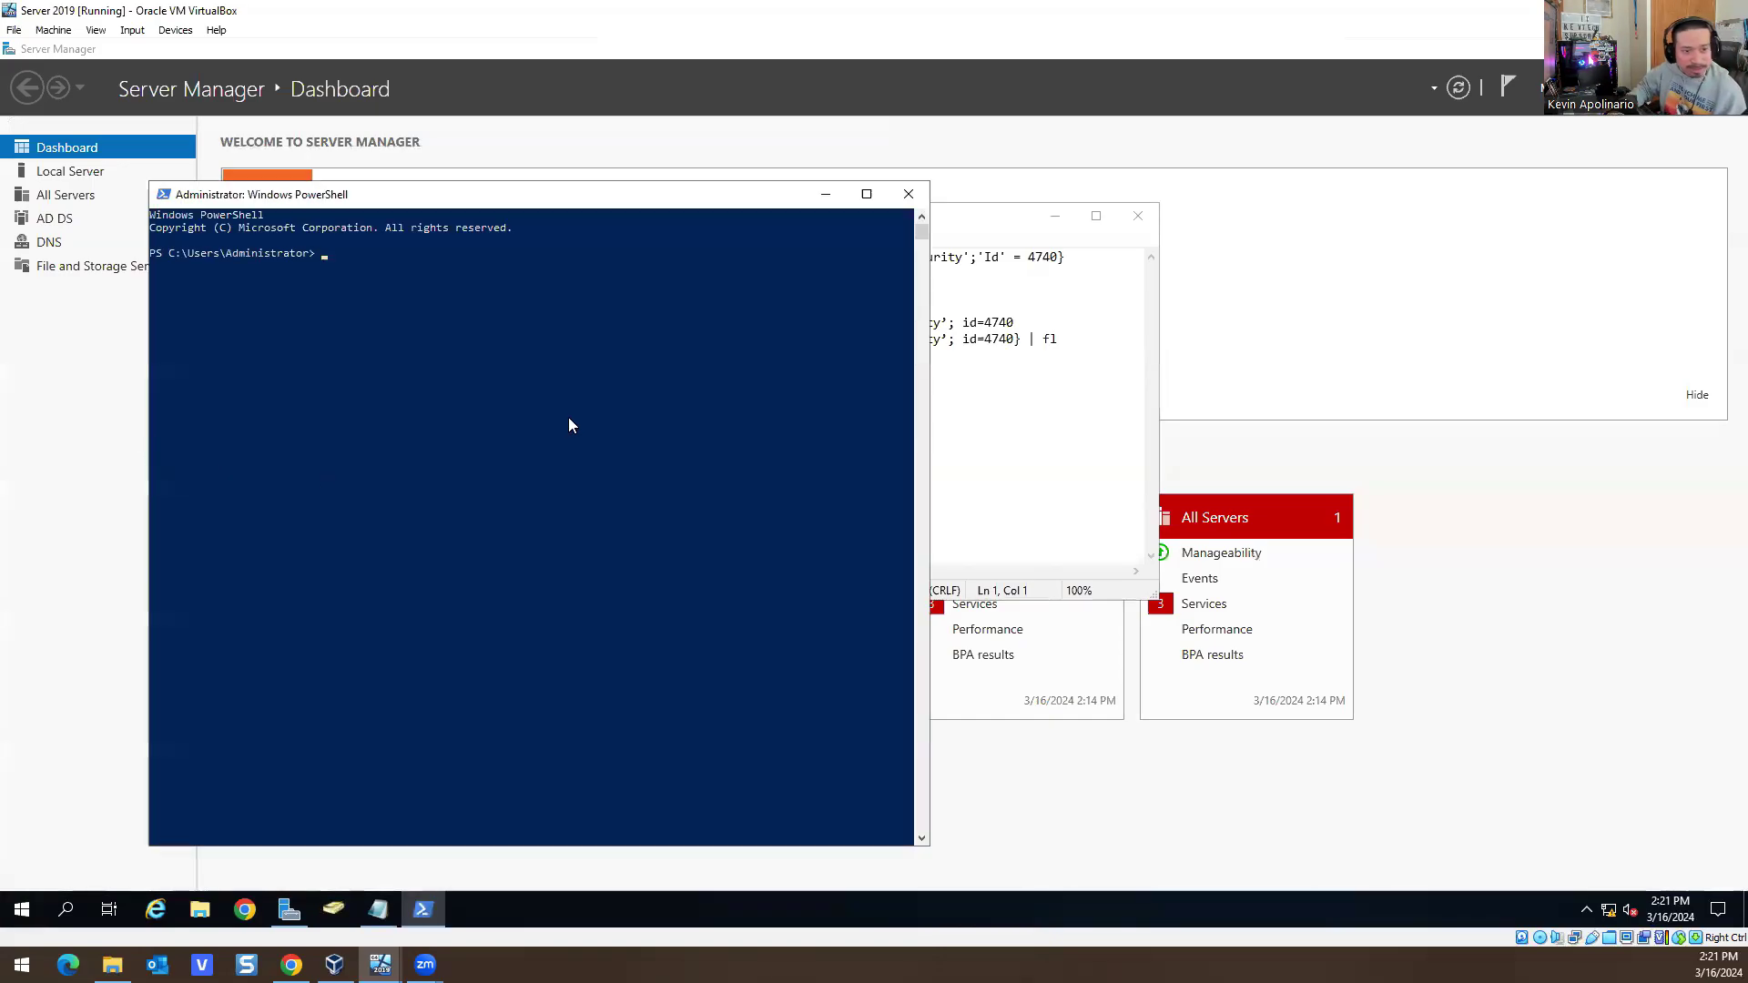
click(1029, 339)
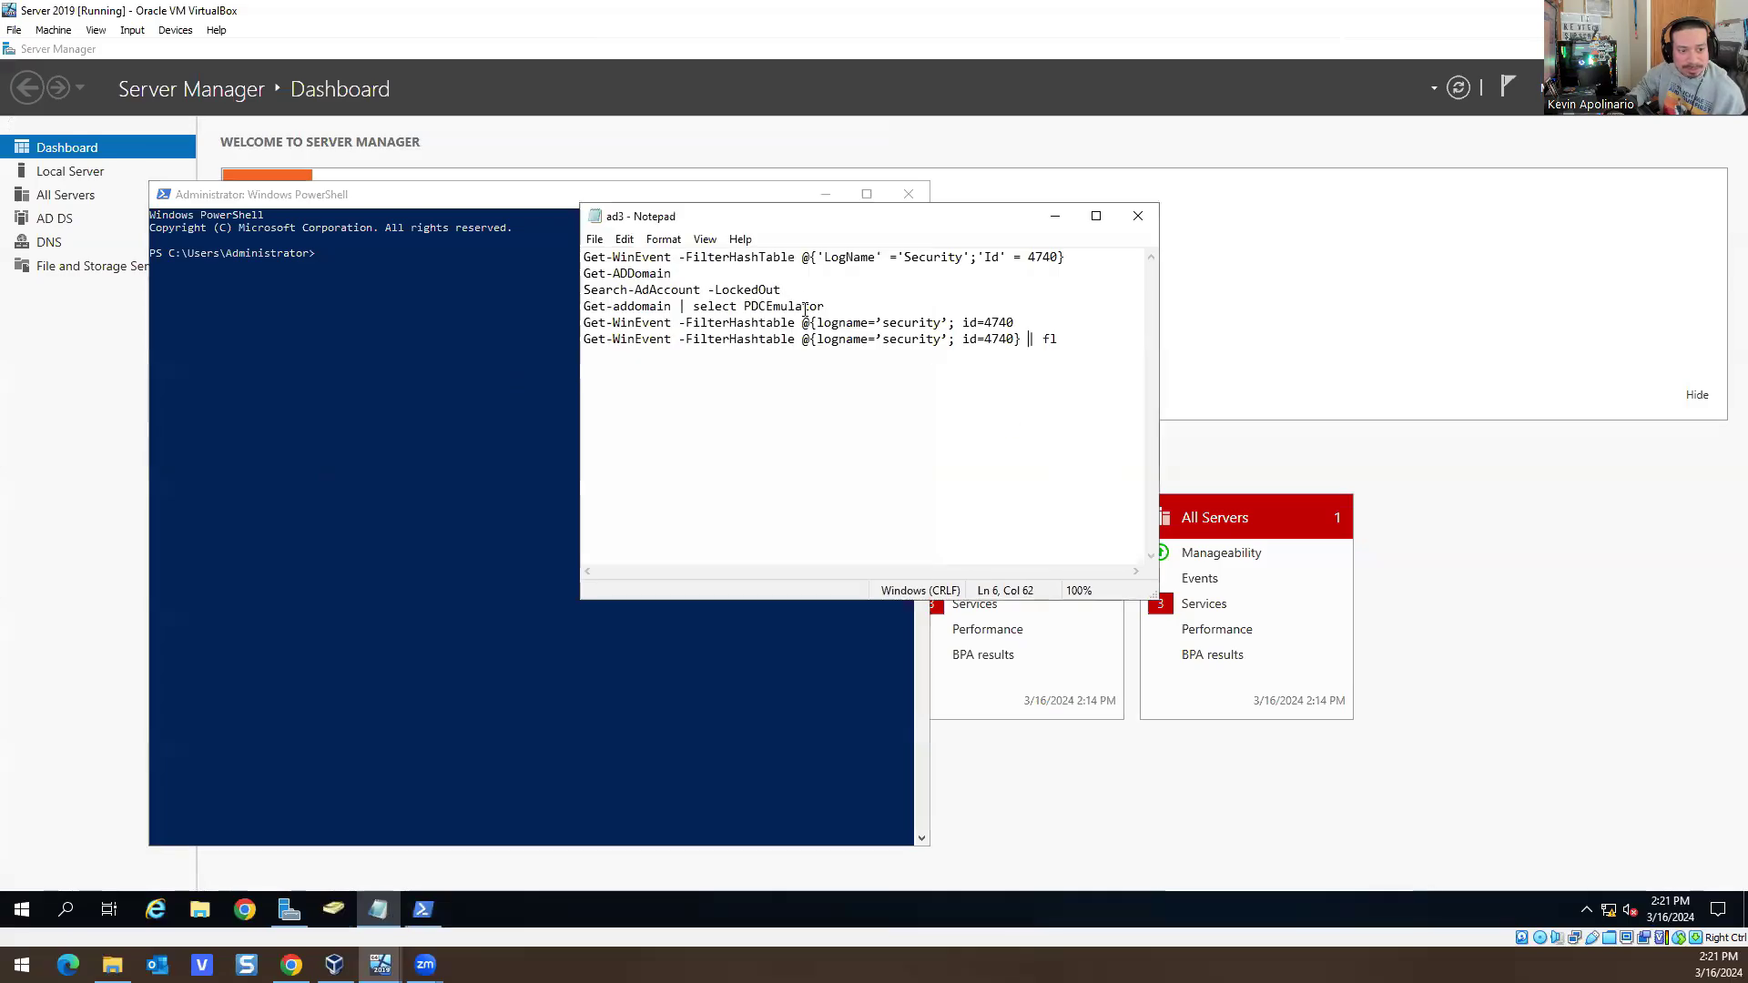
drag(763, 228, 1127, 213)
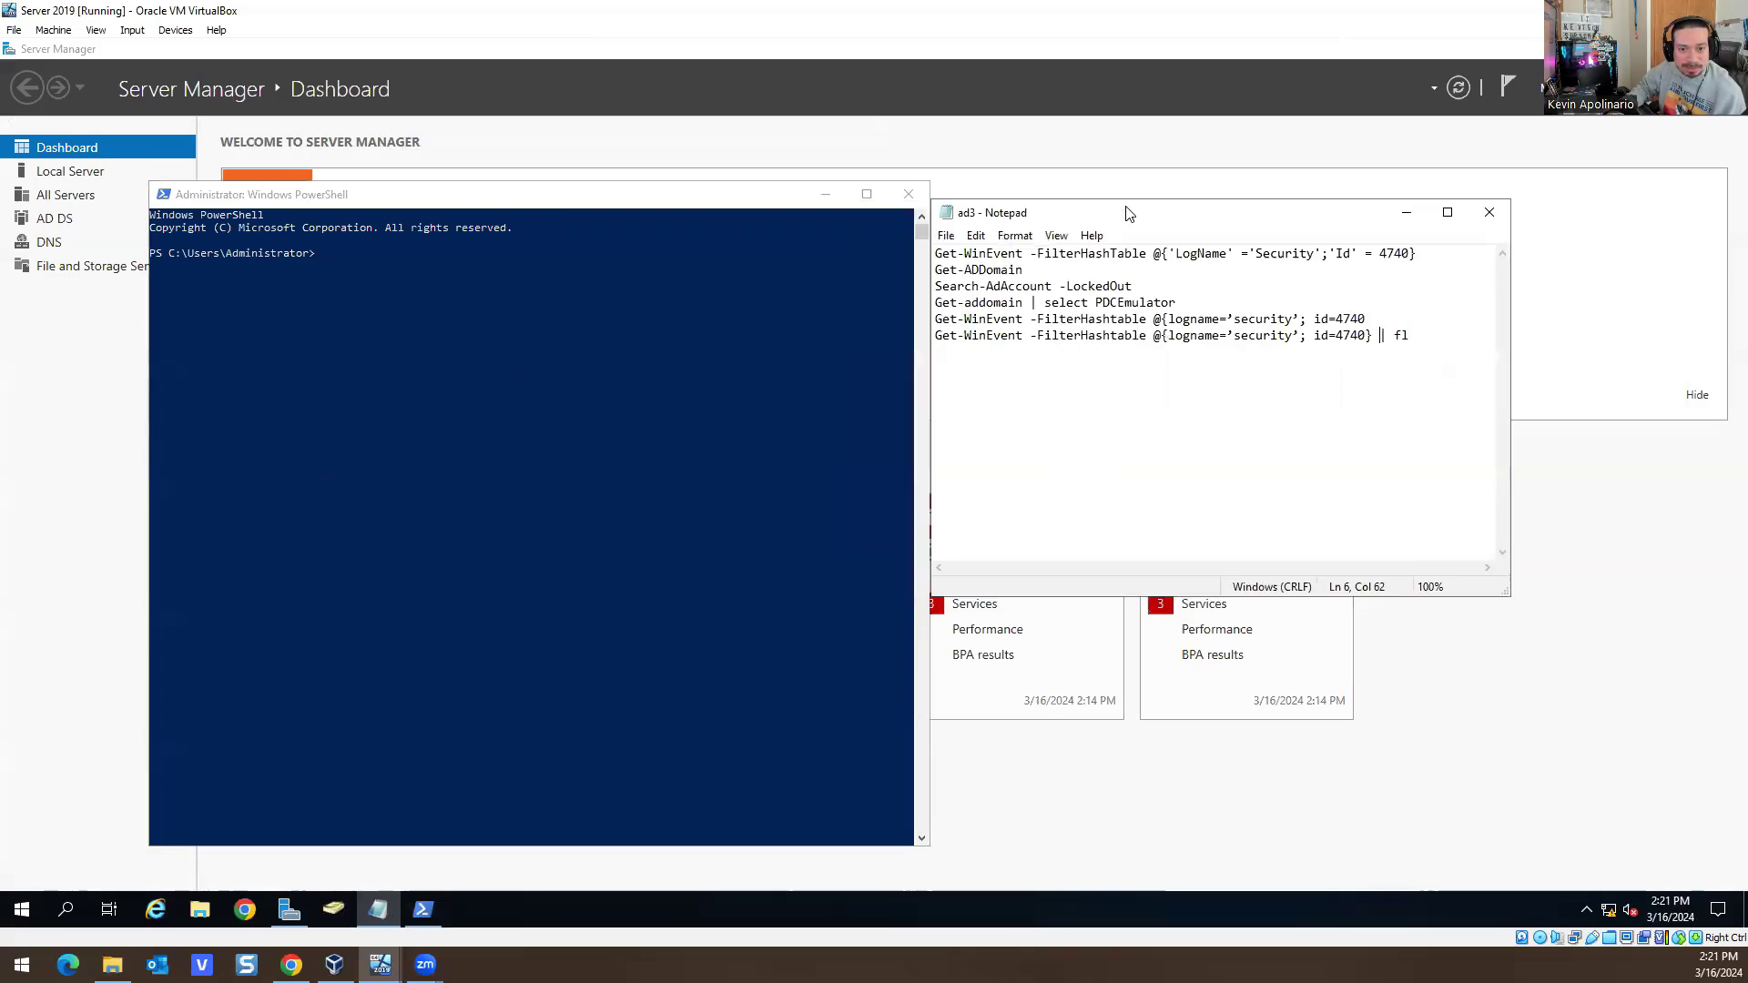
click(693, 306)
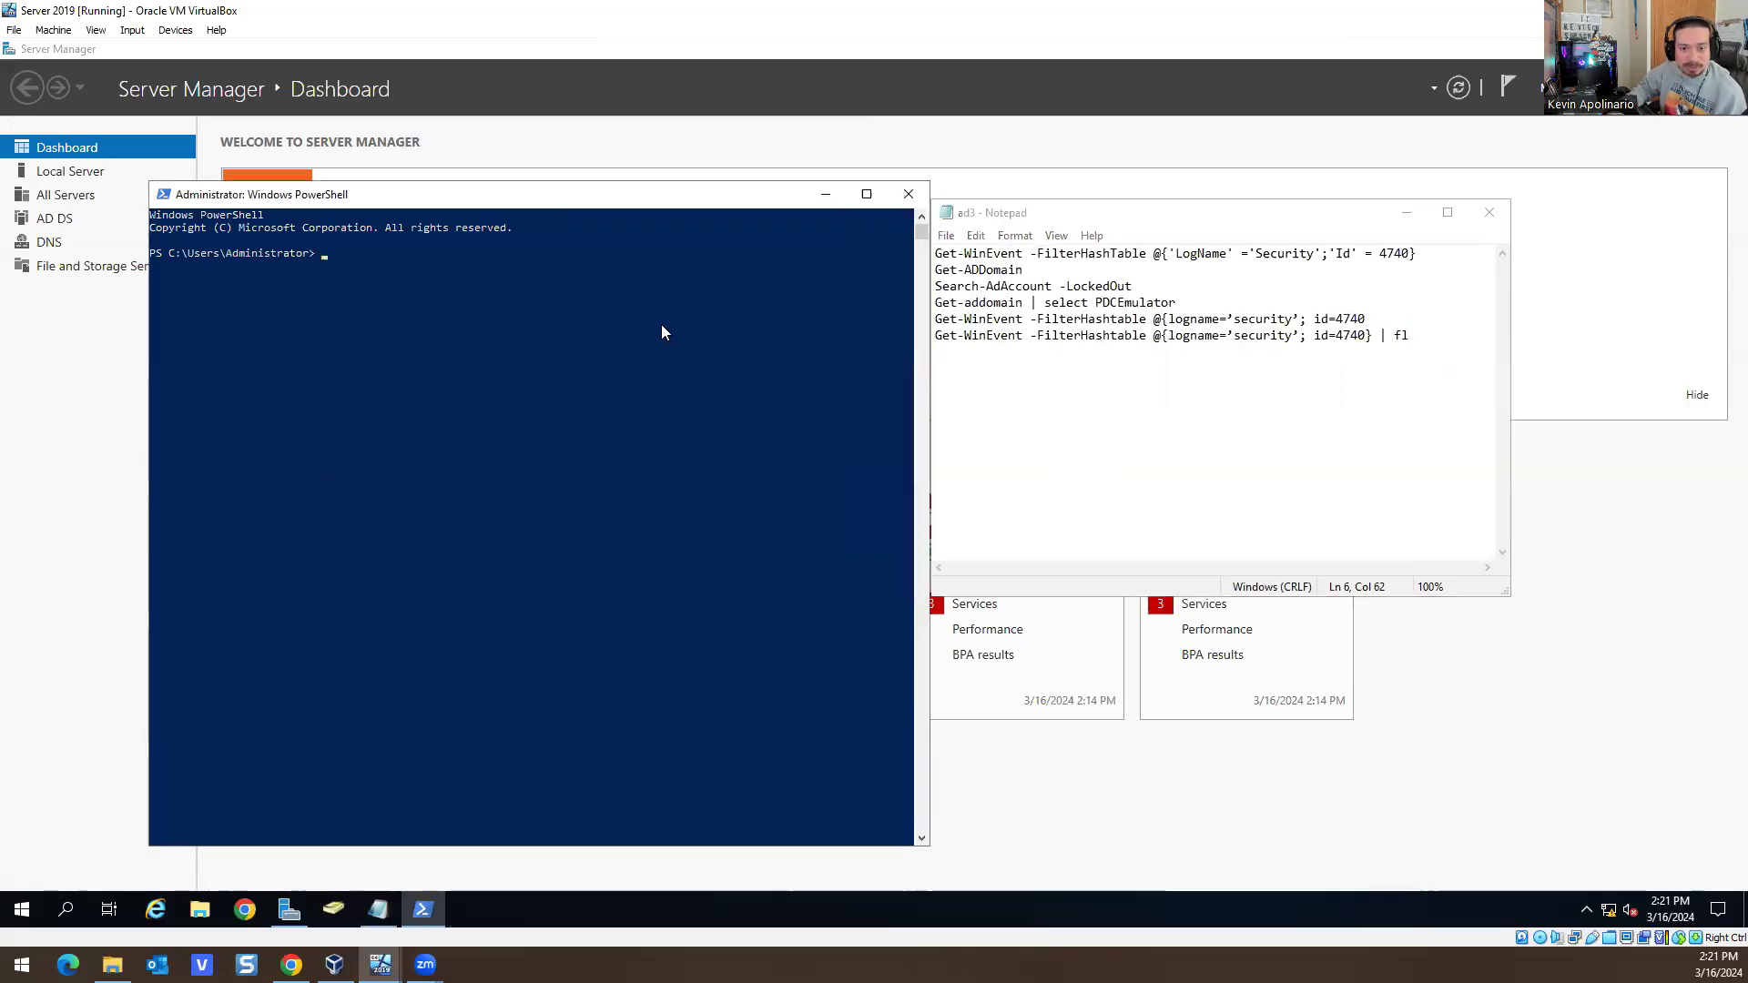
Copy the Get-addomain | select PDCEmulator command from the ad3 notes and run it in PowerShell
drag(1176, 302, 938, 301)
right_click(970, 303)
click(1013, 355)
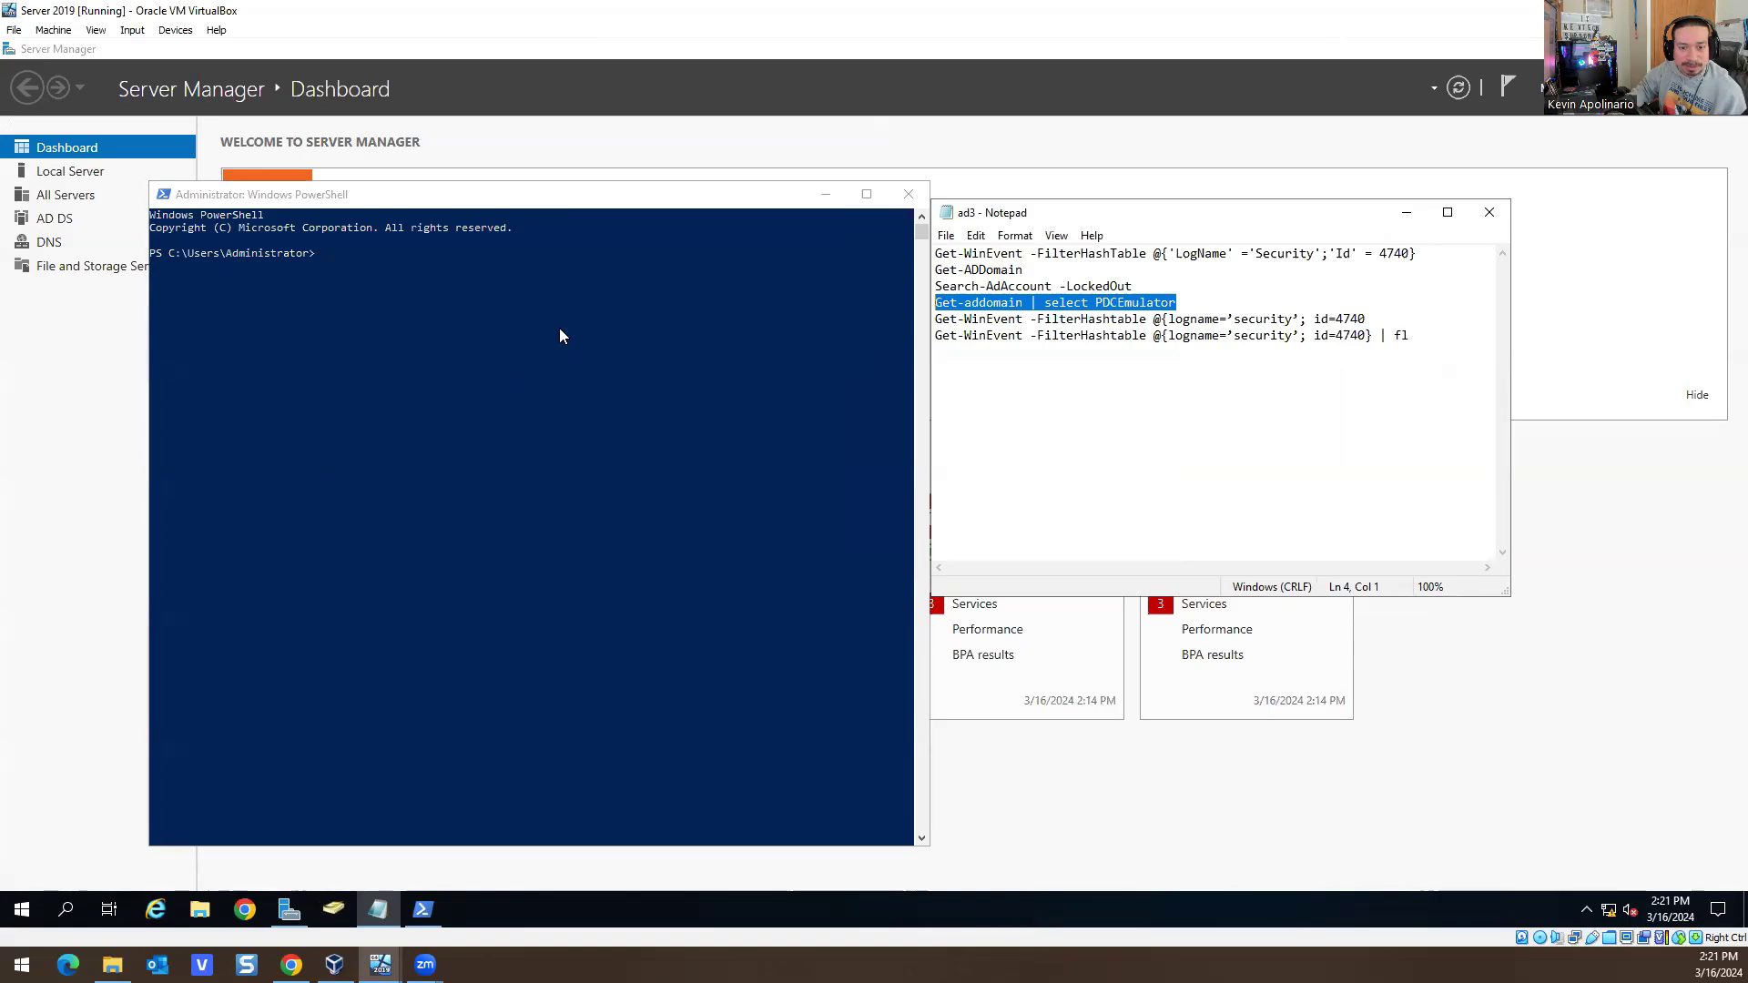
click(503, 312)
right_click(502, 318)
key(Return)
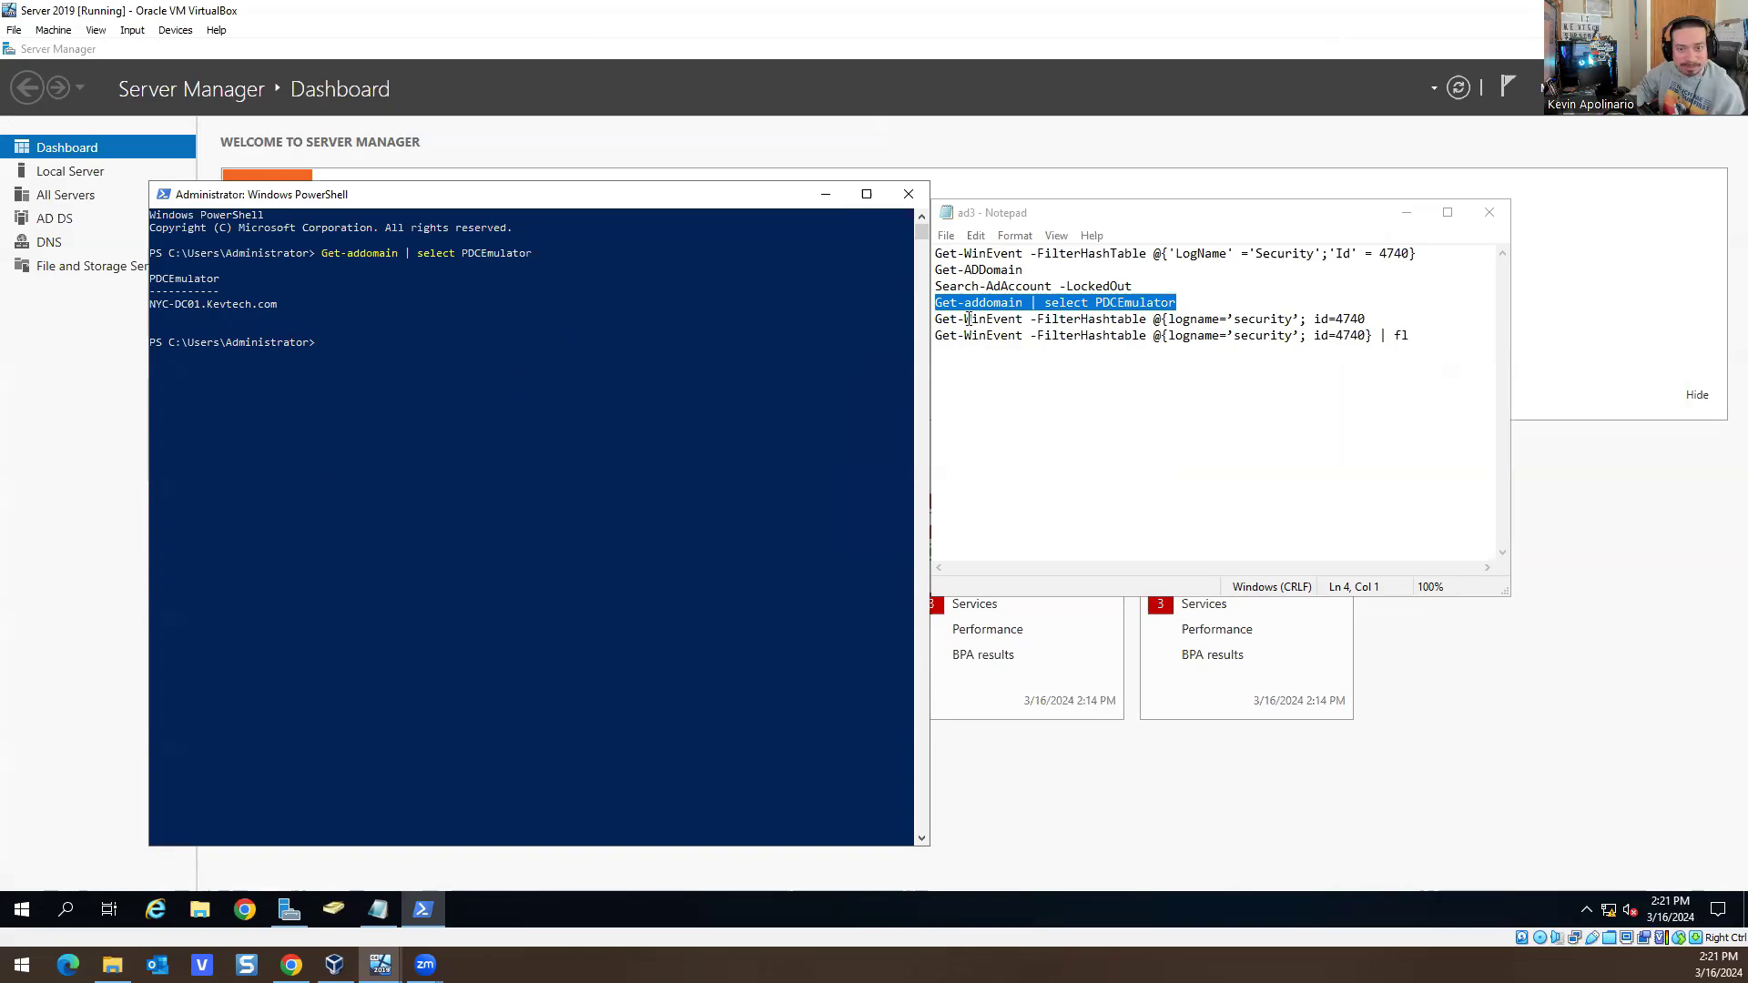
Run the Get-ADDomain command from the ad3 notes in PowerShell and look through the listed domain properties
click(1096, 288)
drag(1025, 270, 936, 270)
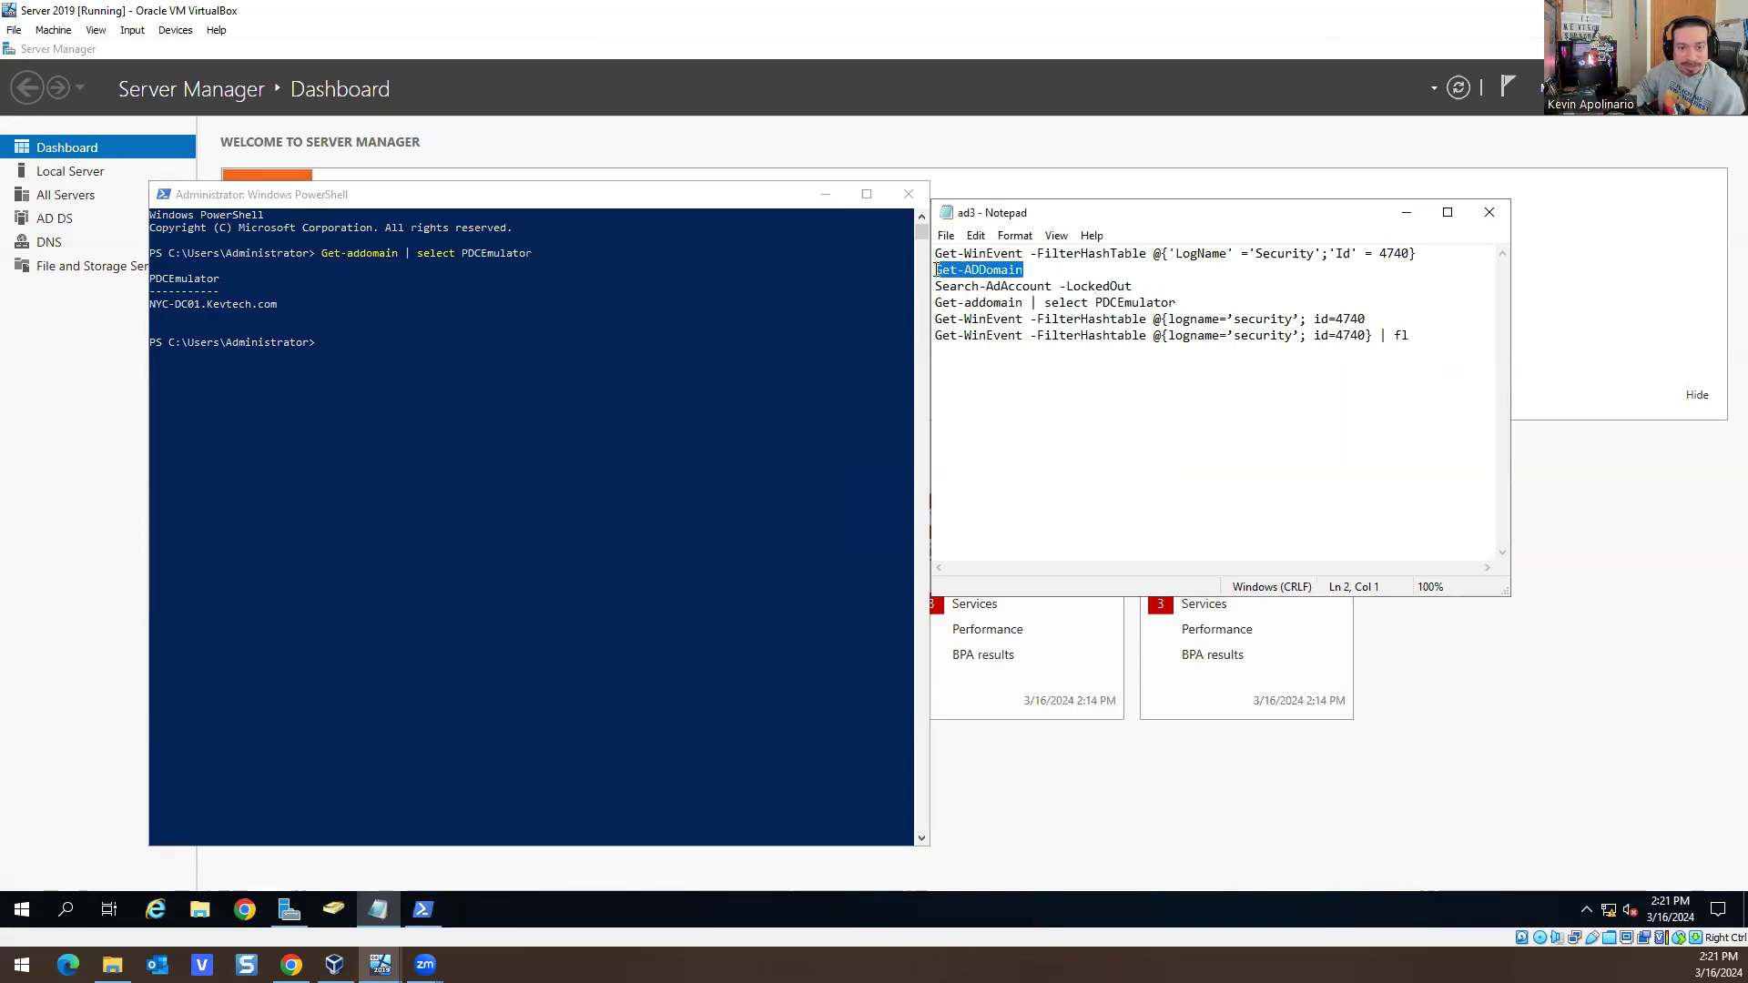
right_click(967, 271)
click(992, 318)
click(719, 333)
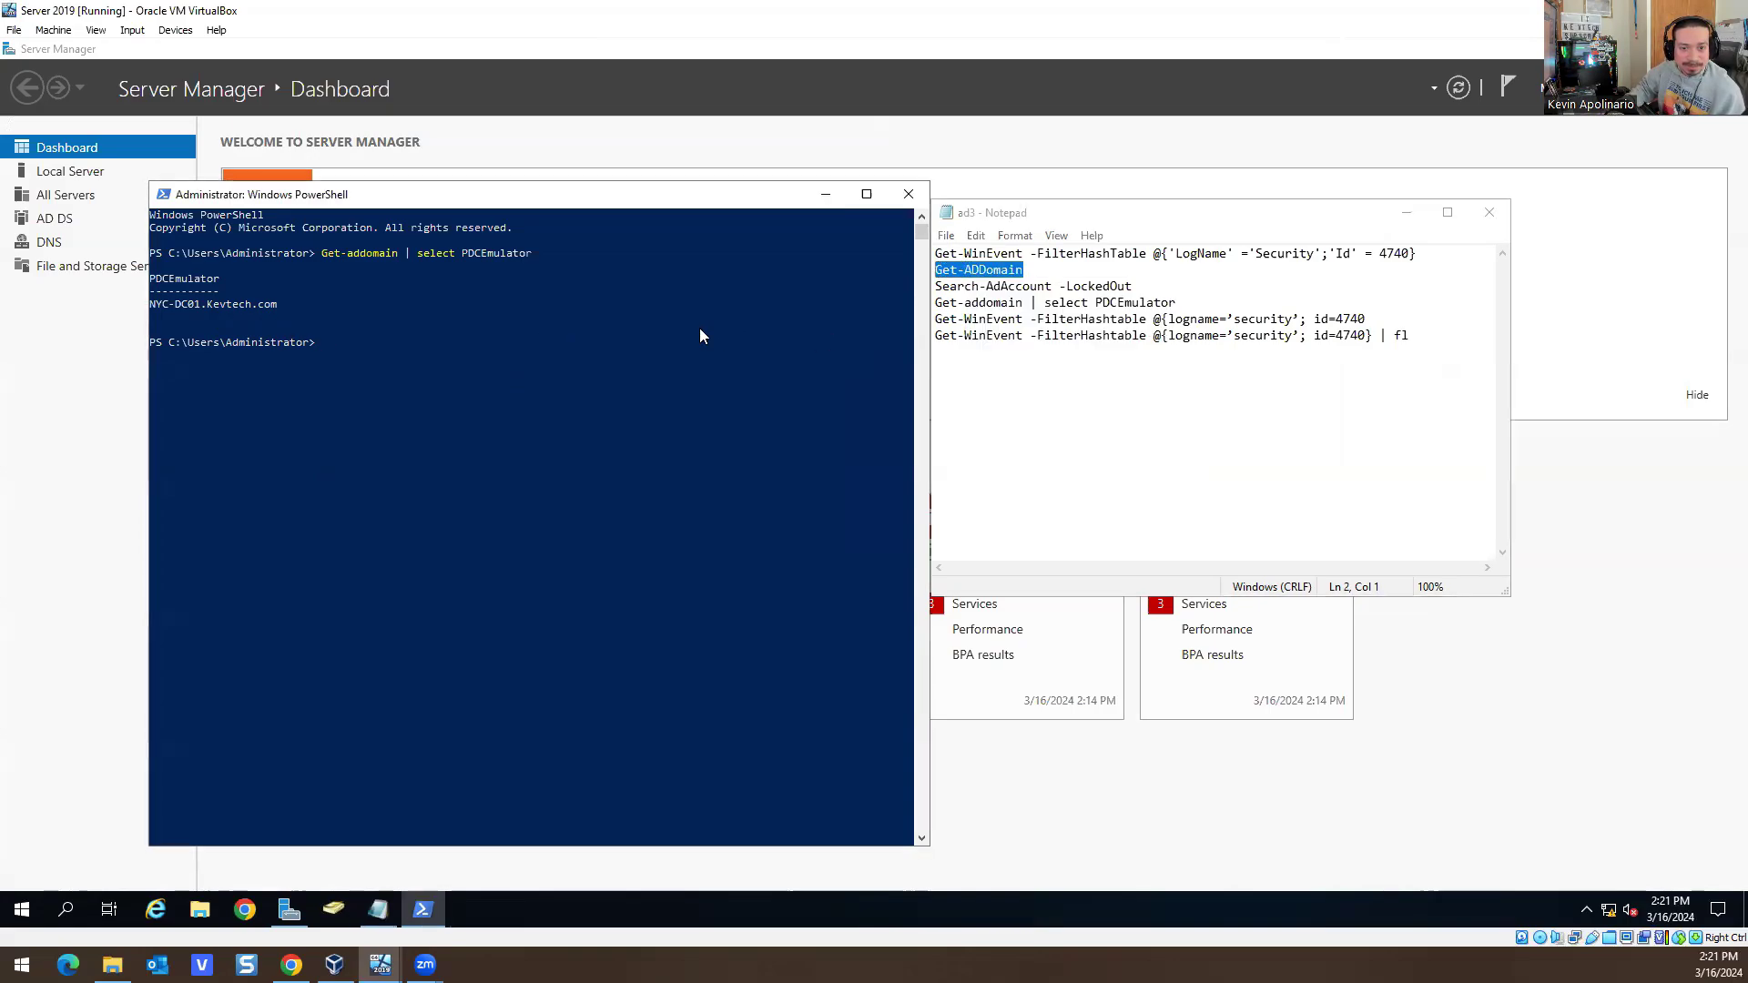
click(554, 319)
right_click(553, 321)
key(Return)
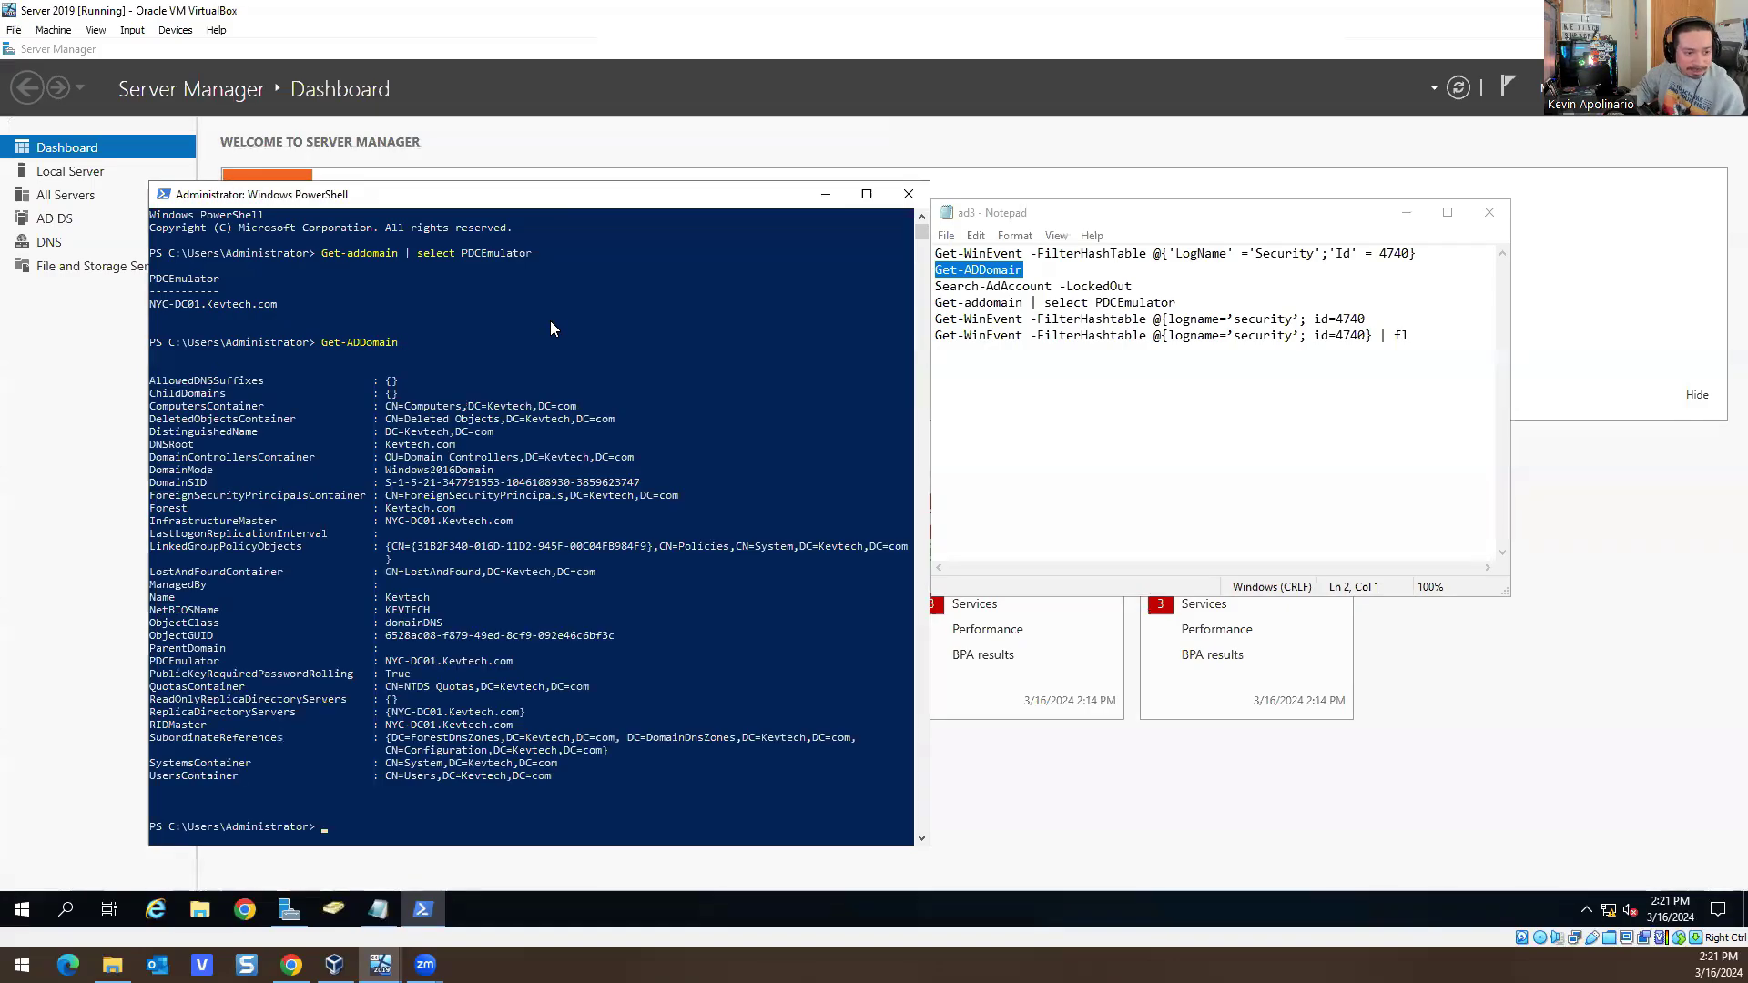
scroll(456, 537, down, 2)
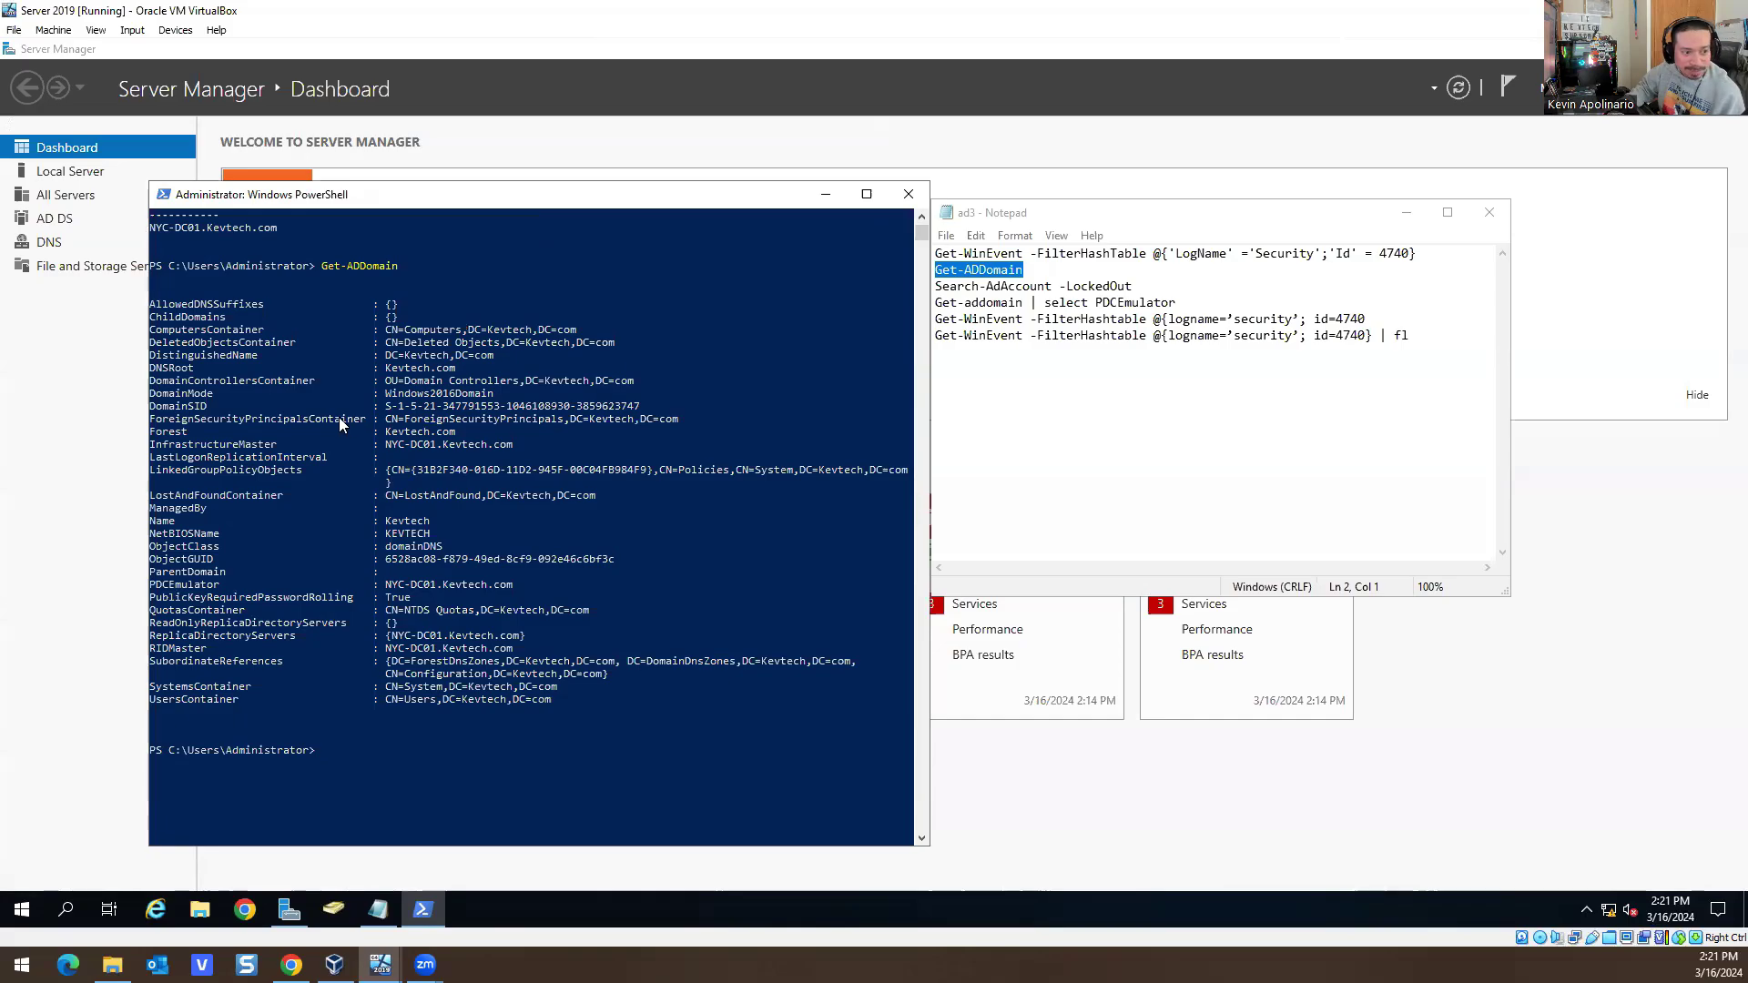
scroll(487, 485, down, 2)
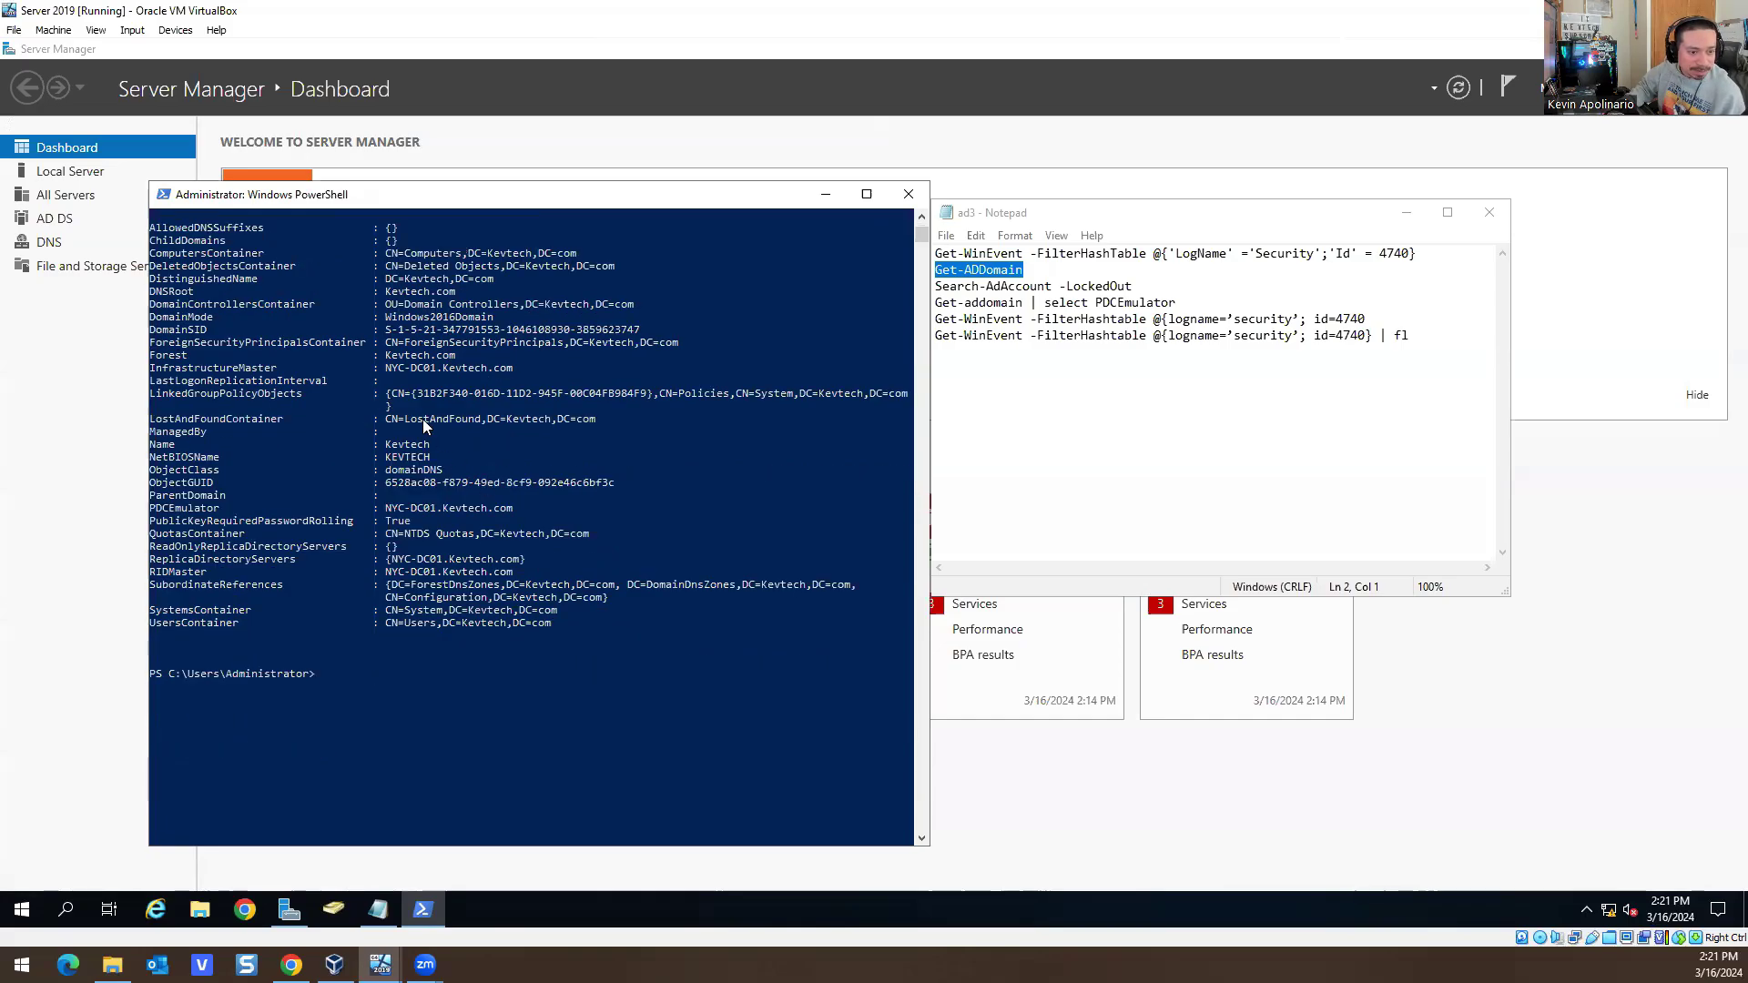
scroll(496, 528, down, 3)
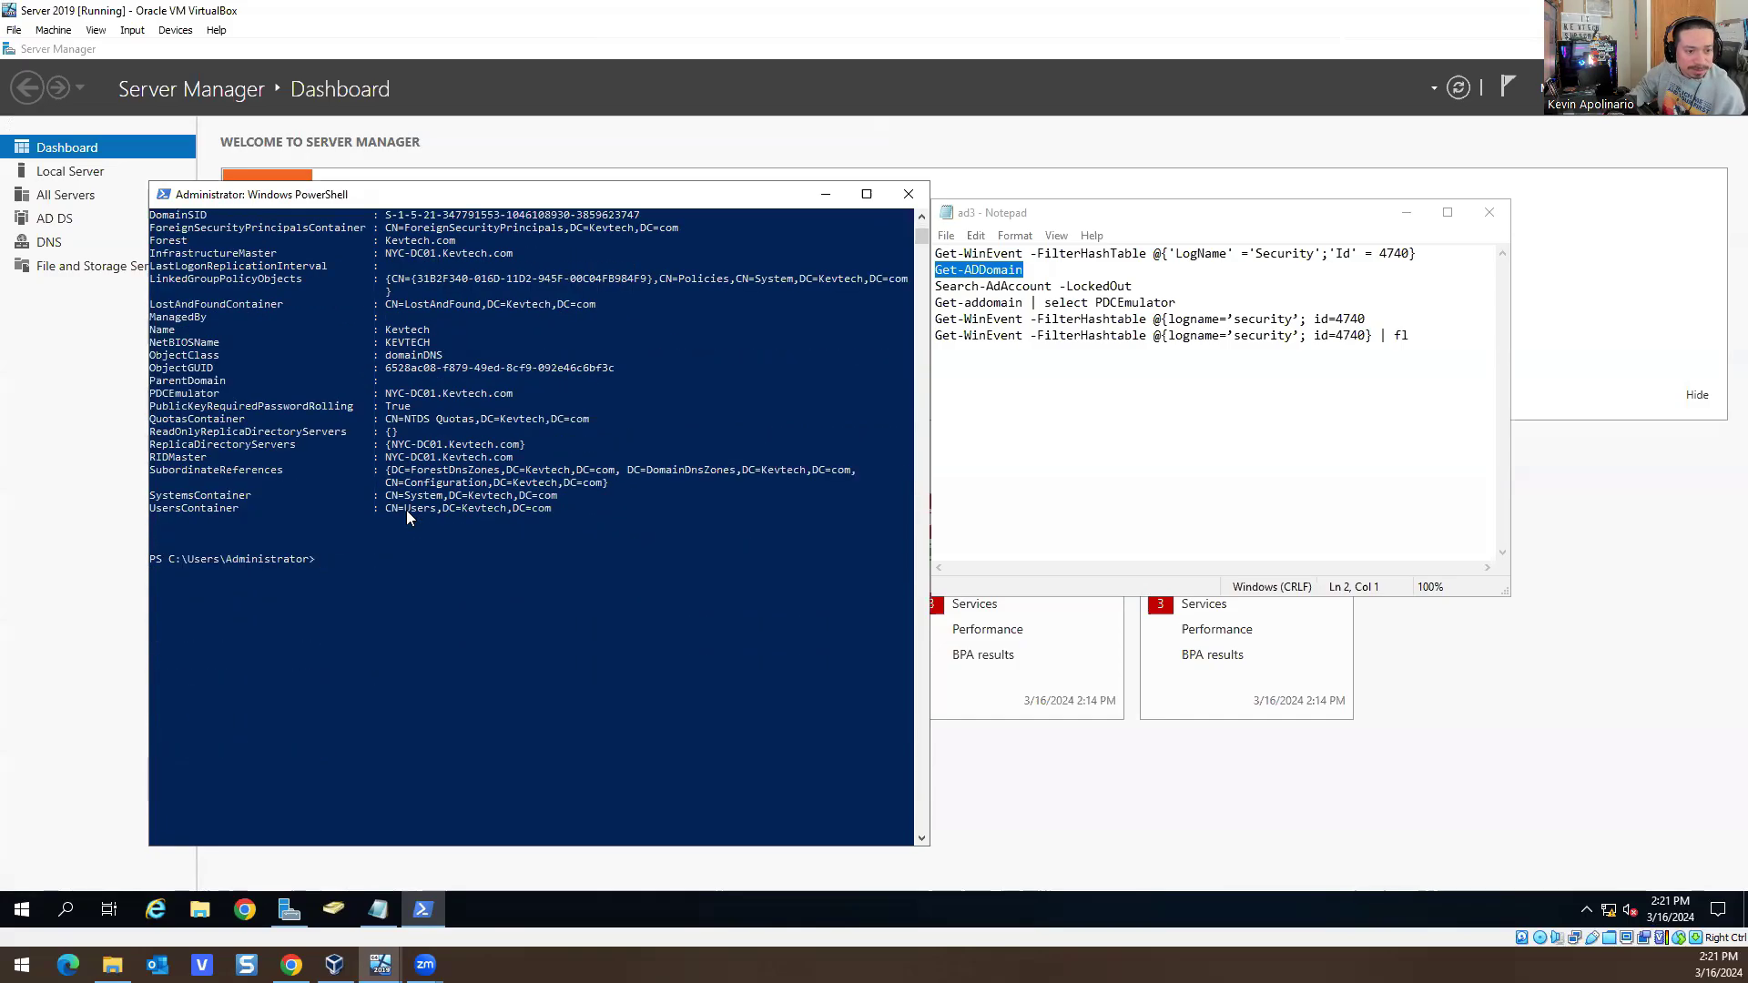
scroll(407, 512, up, 7)
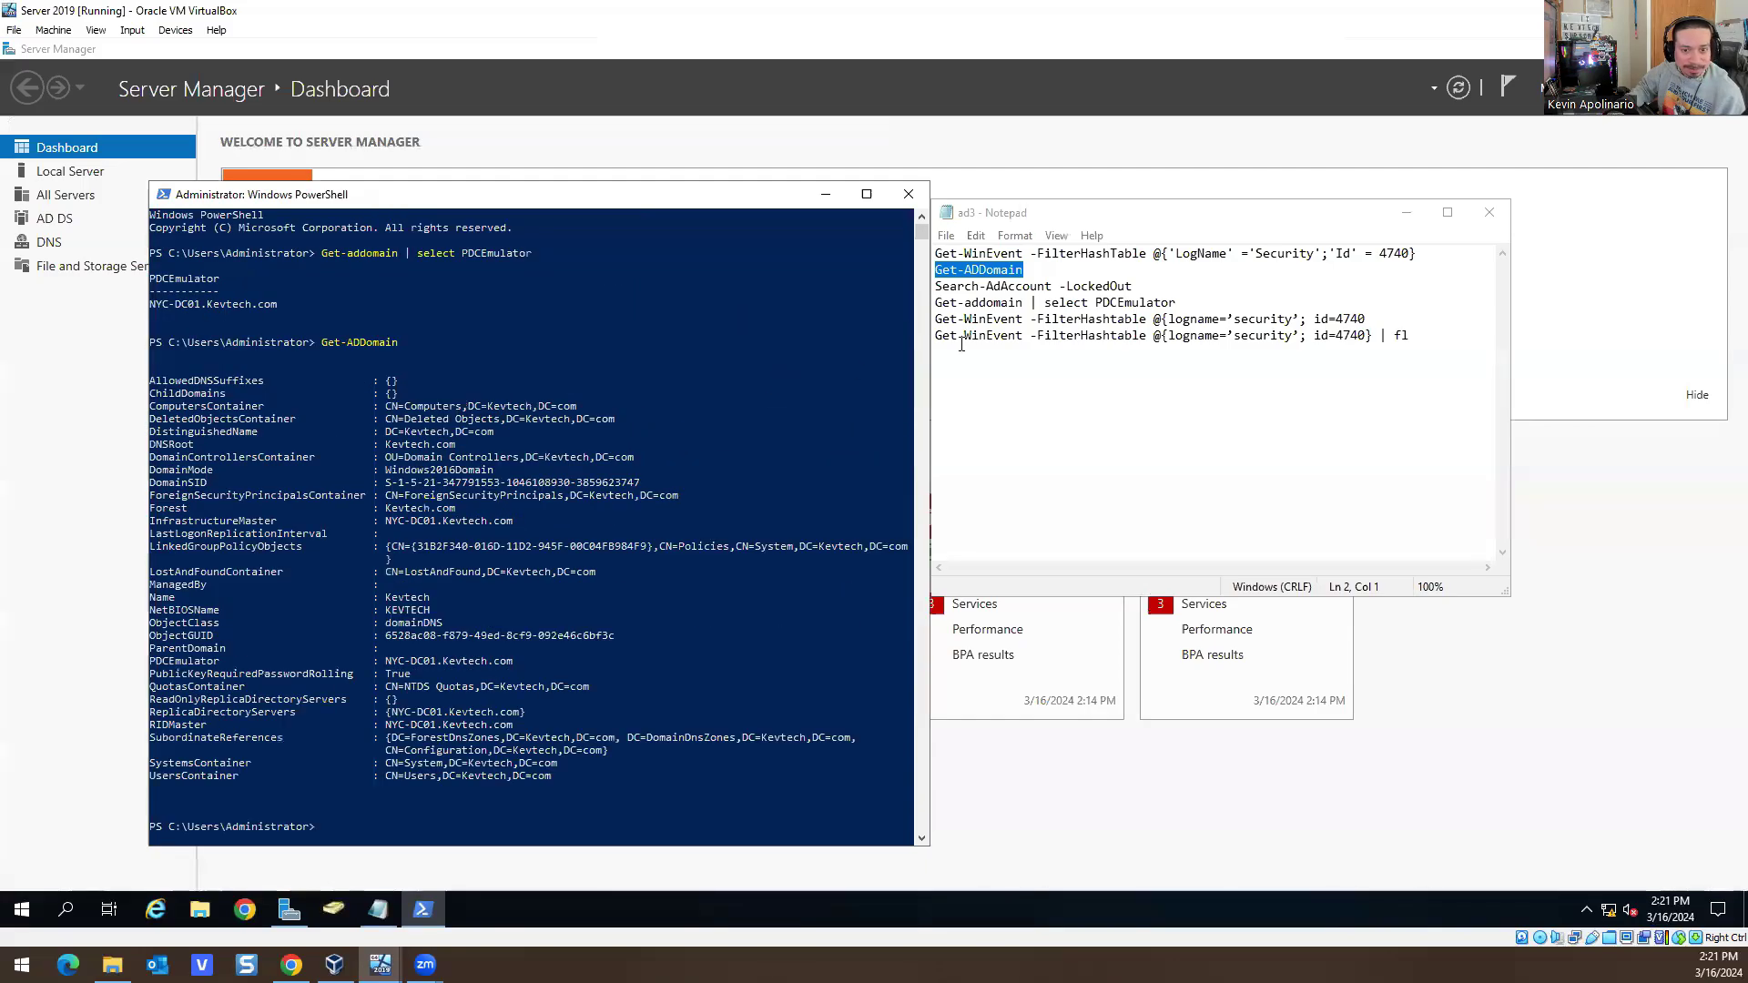
Run Search-AdAccount -LockedOut from the ad3 notes in PowerShell to look up locked-out accounts
click(1017, 319)
drag(1138, 286, 923, 288)
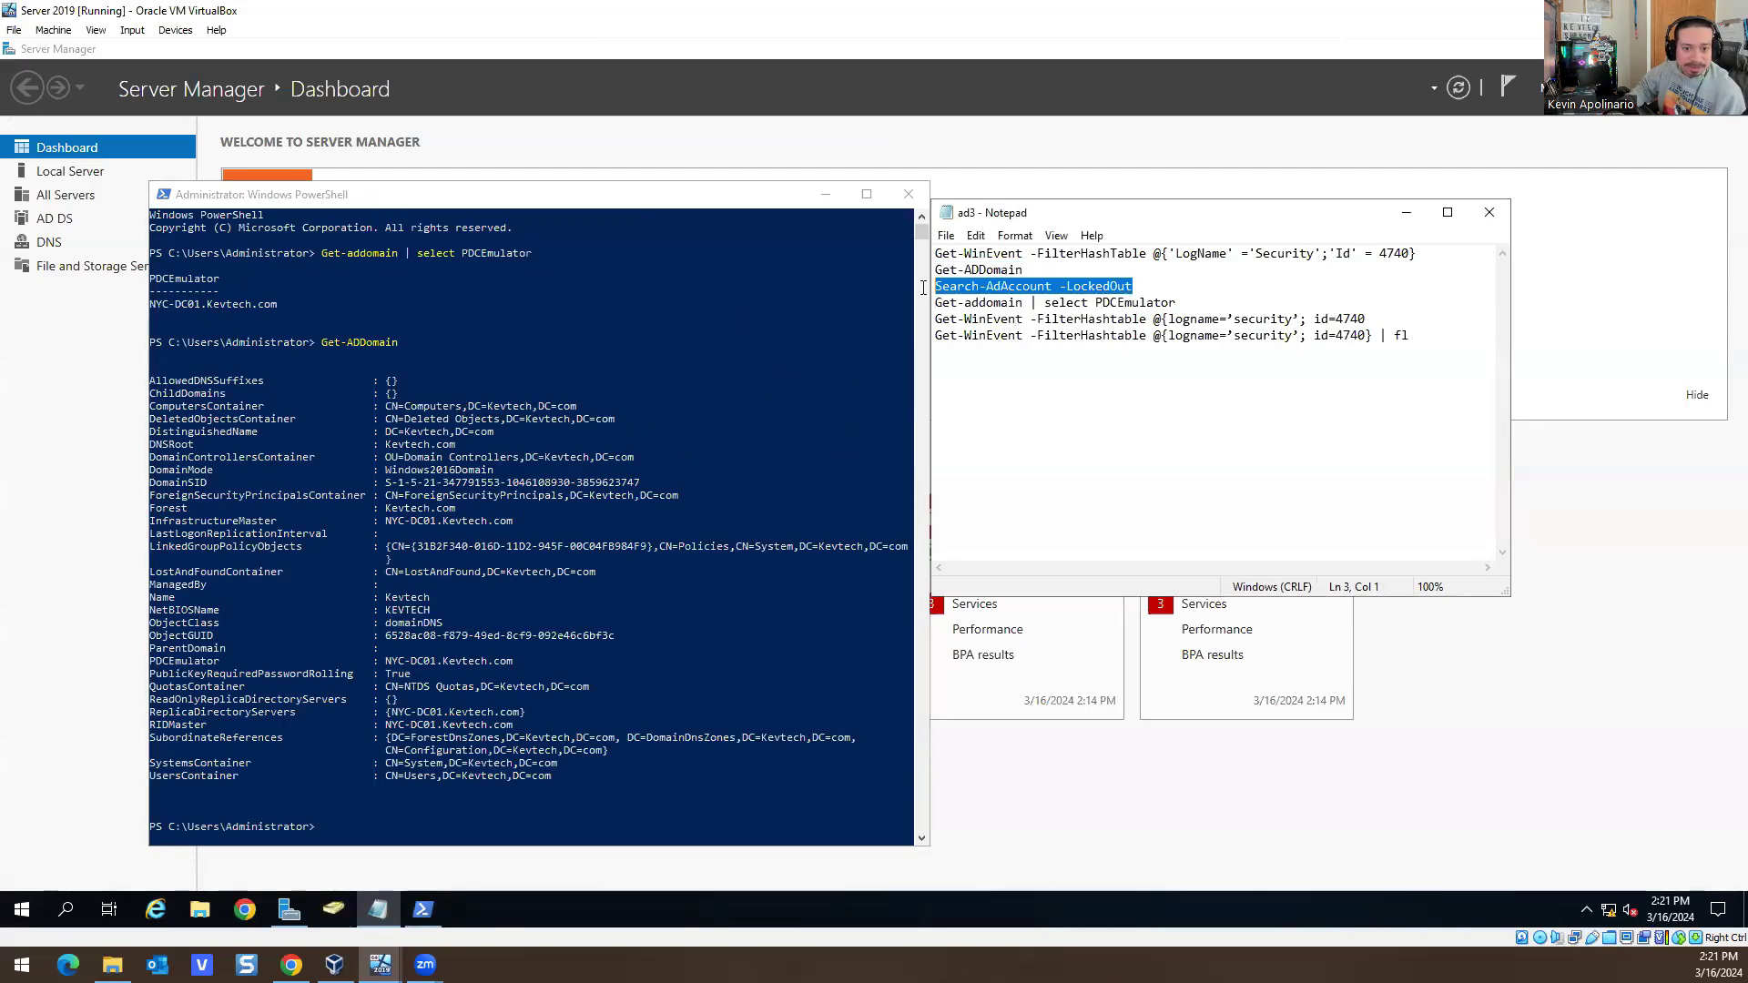
right_click(988, 291)
click(1011, 342)
click(560, 363)
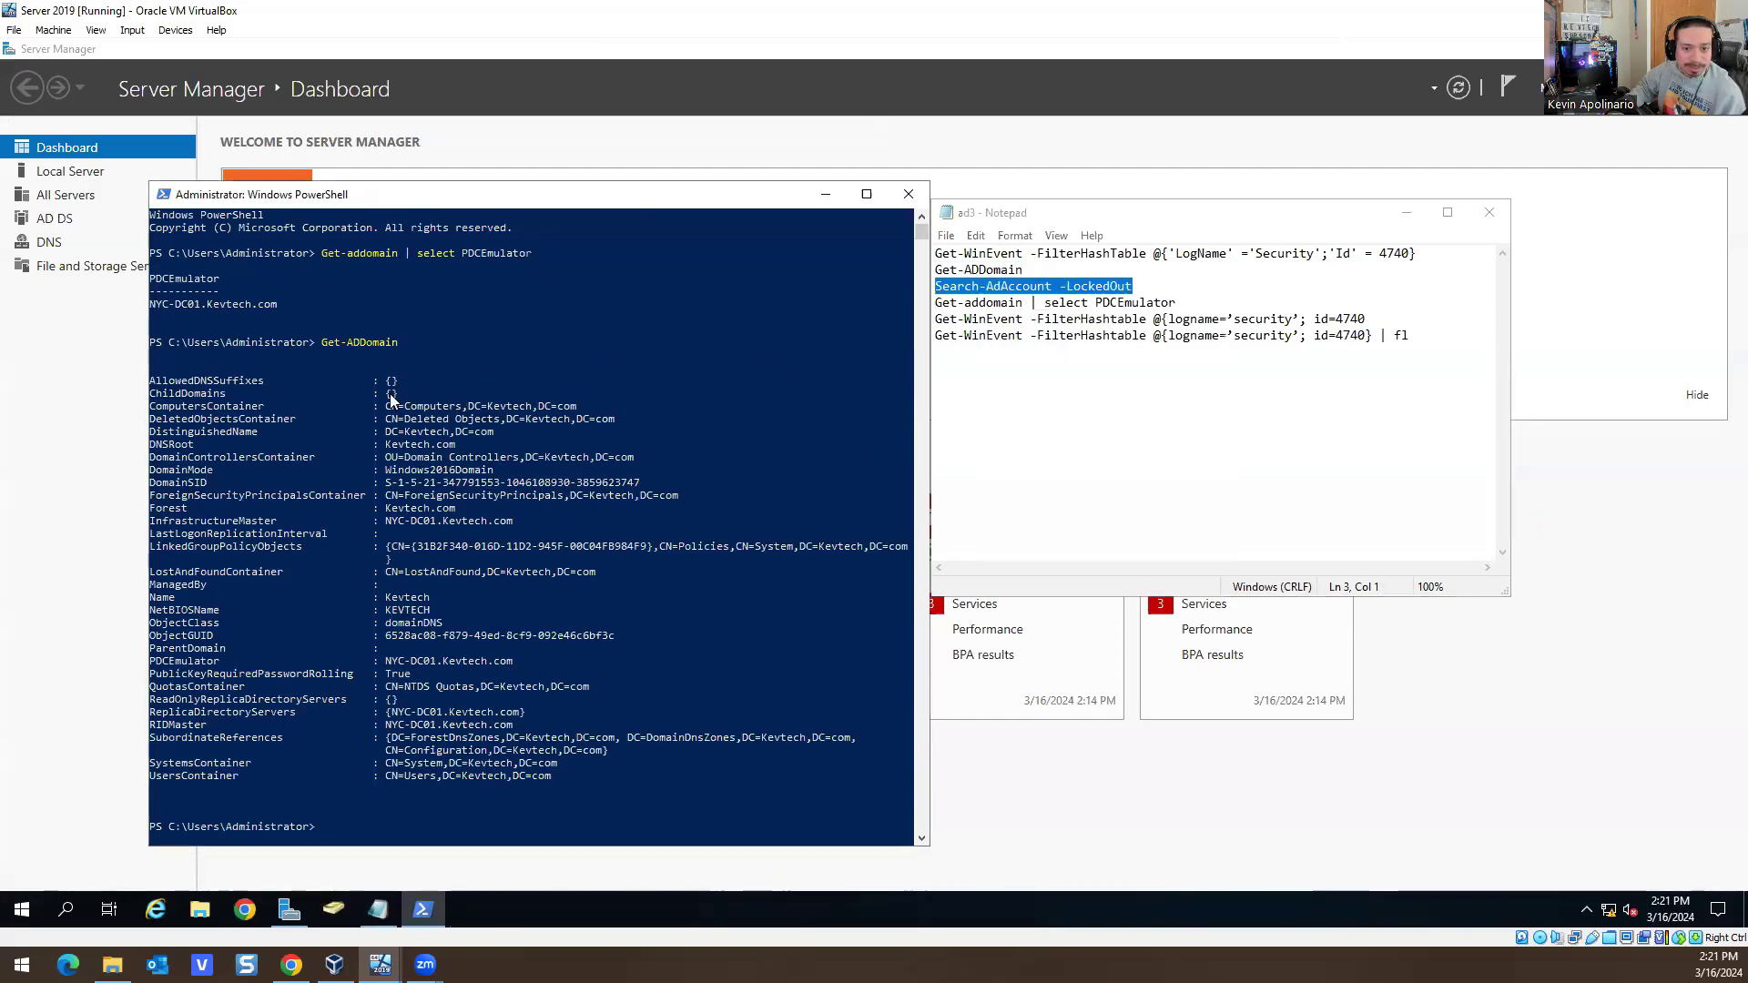
scroll(407, 397, down, 3)
scroll(407, 398, down, 2)
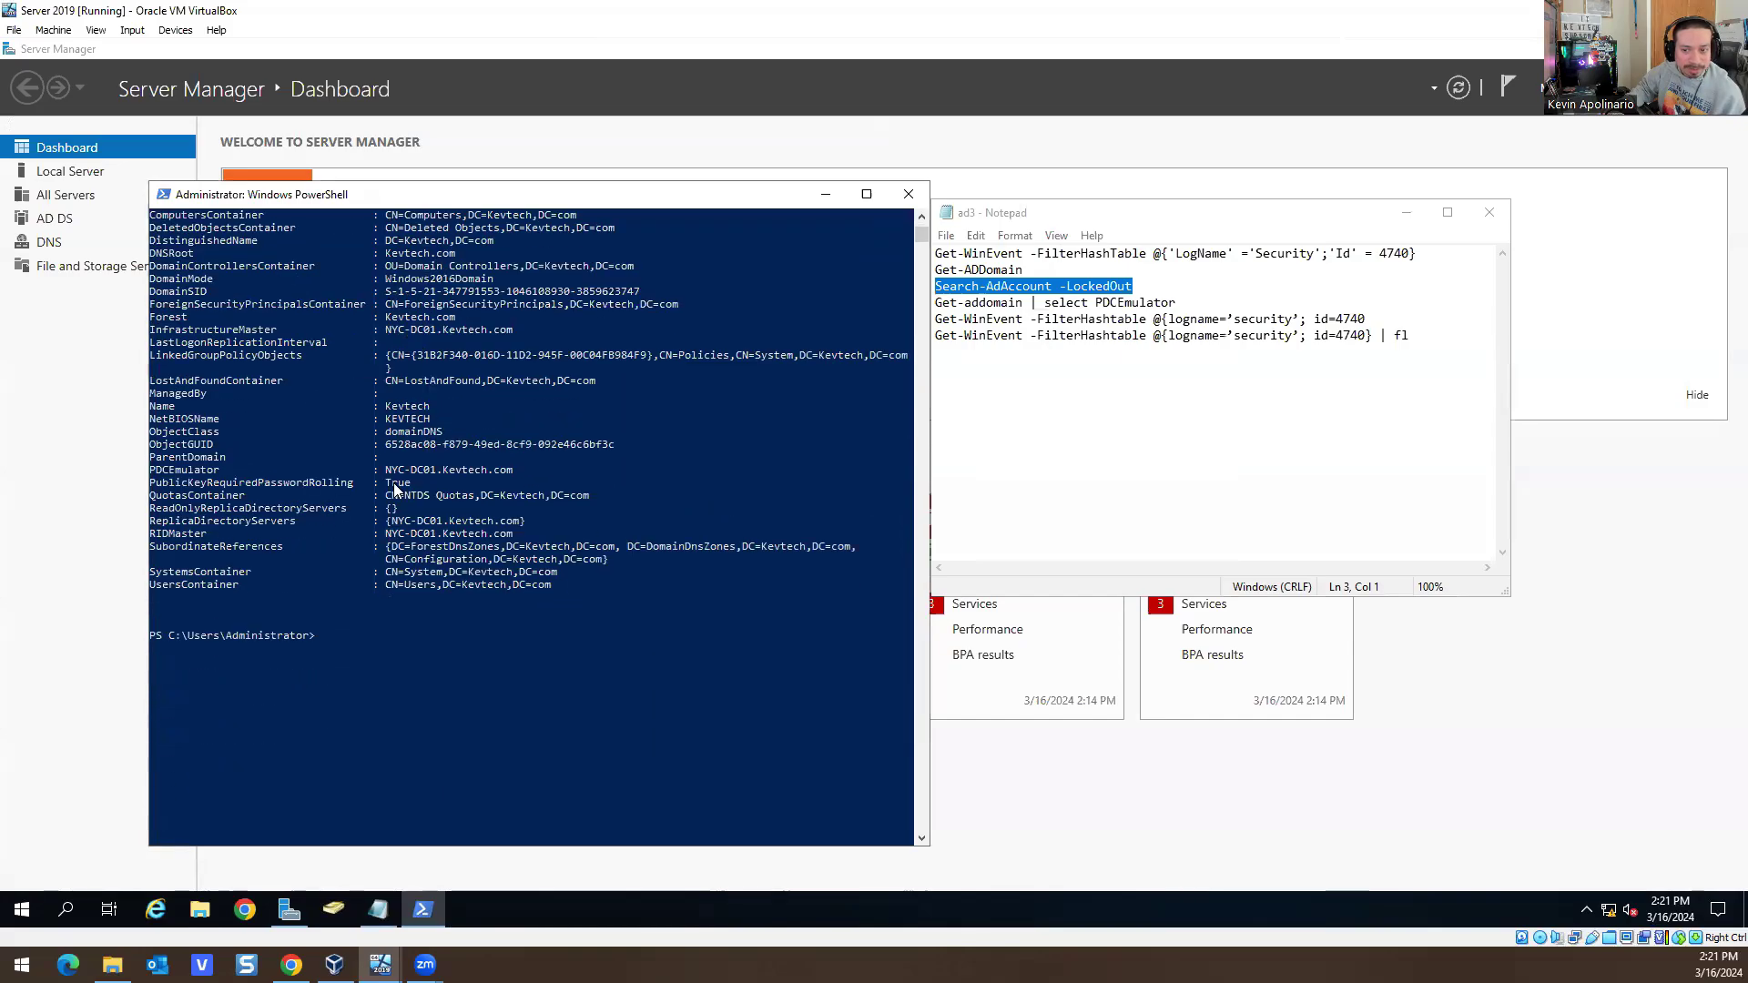
right_click(374, 647)
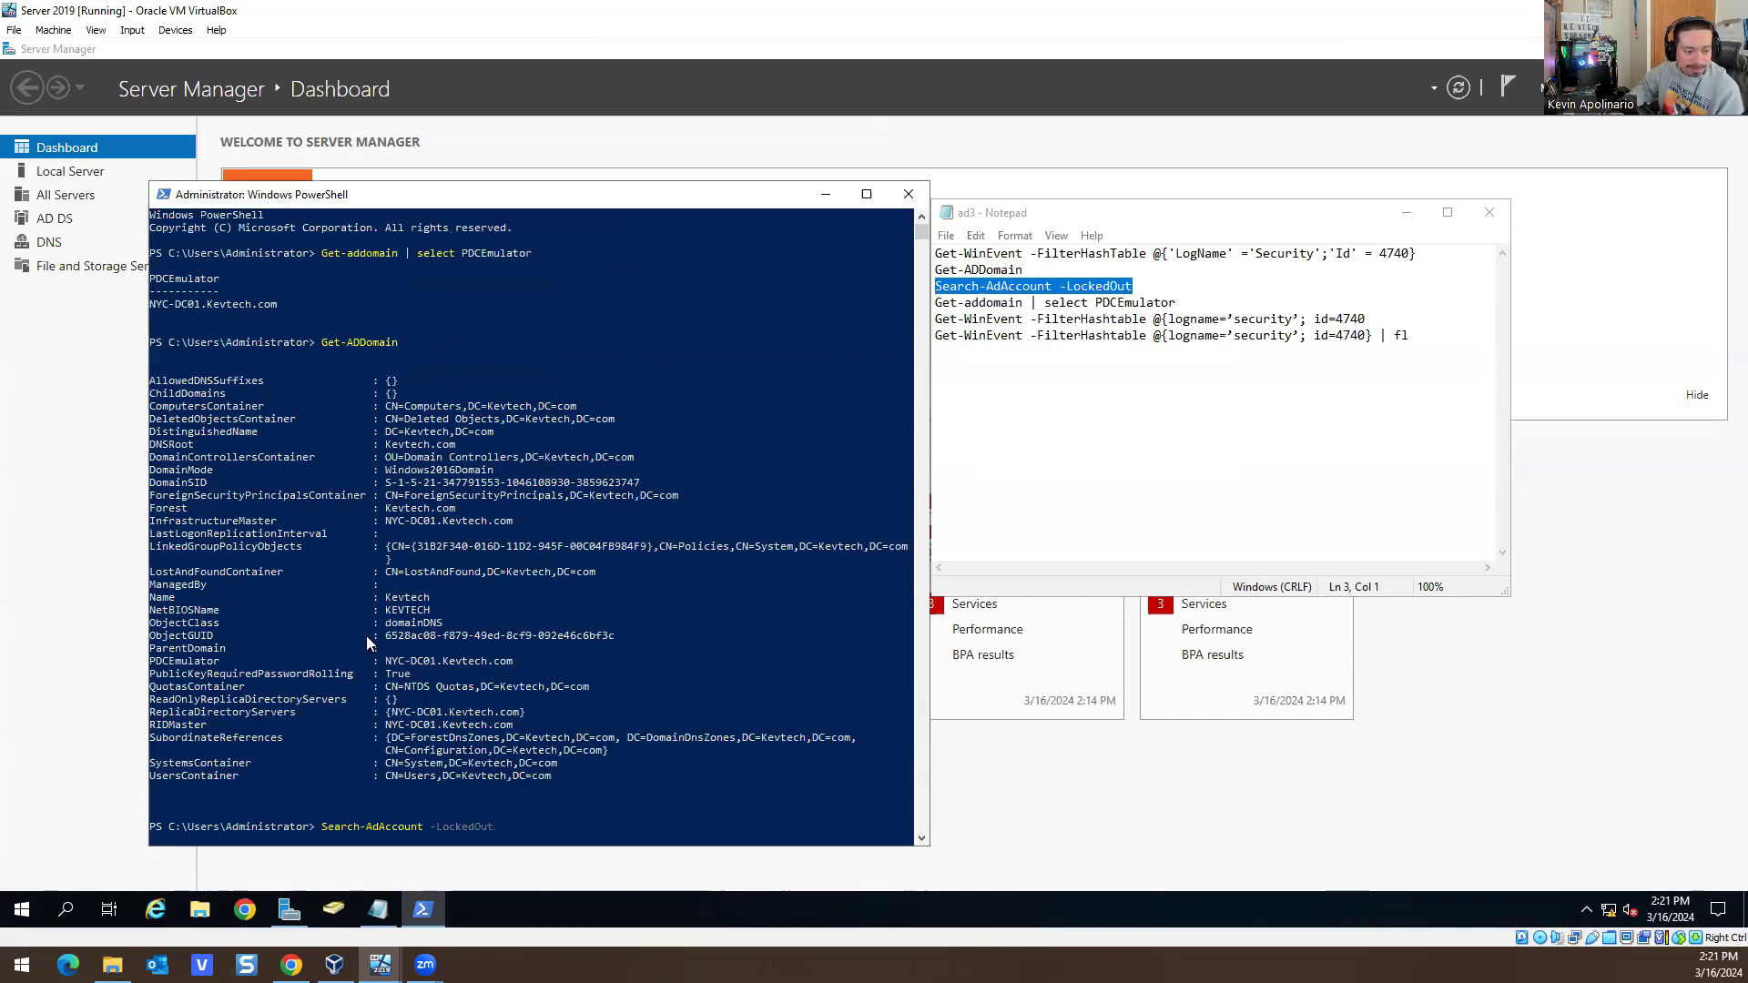
key(Return)
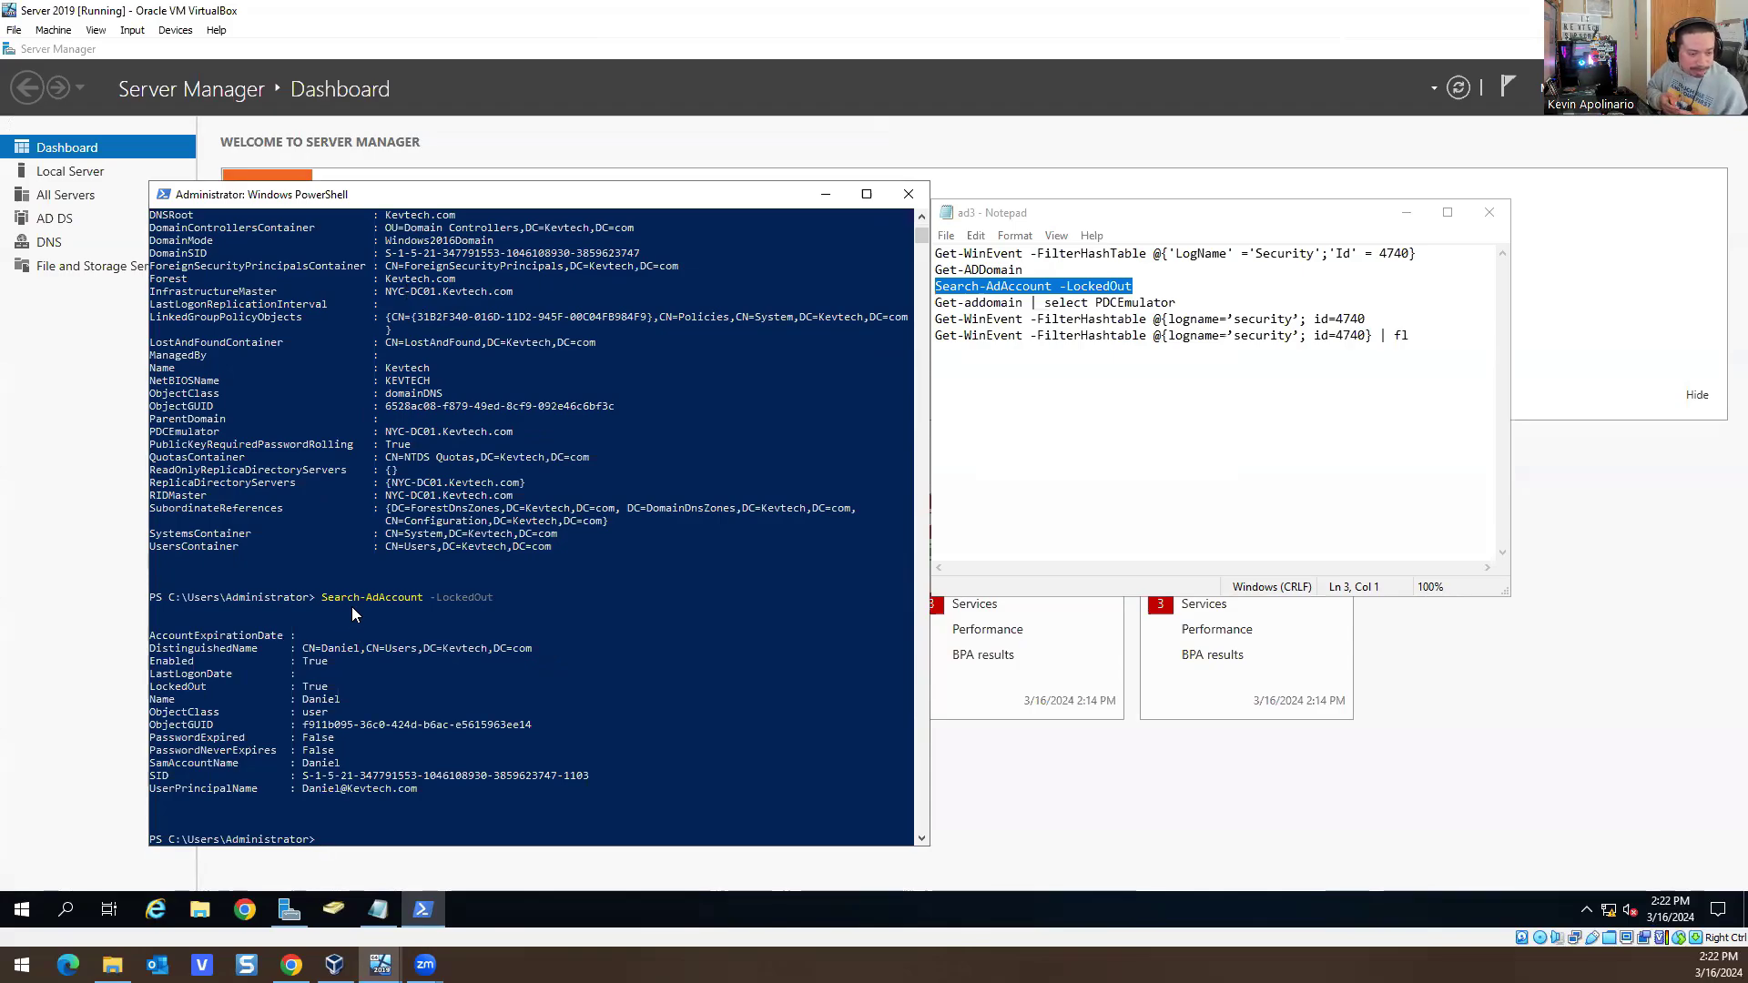
scroll(445, 516, down, 3)
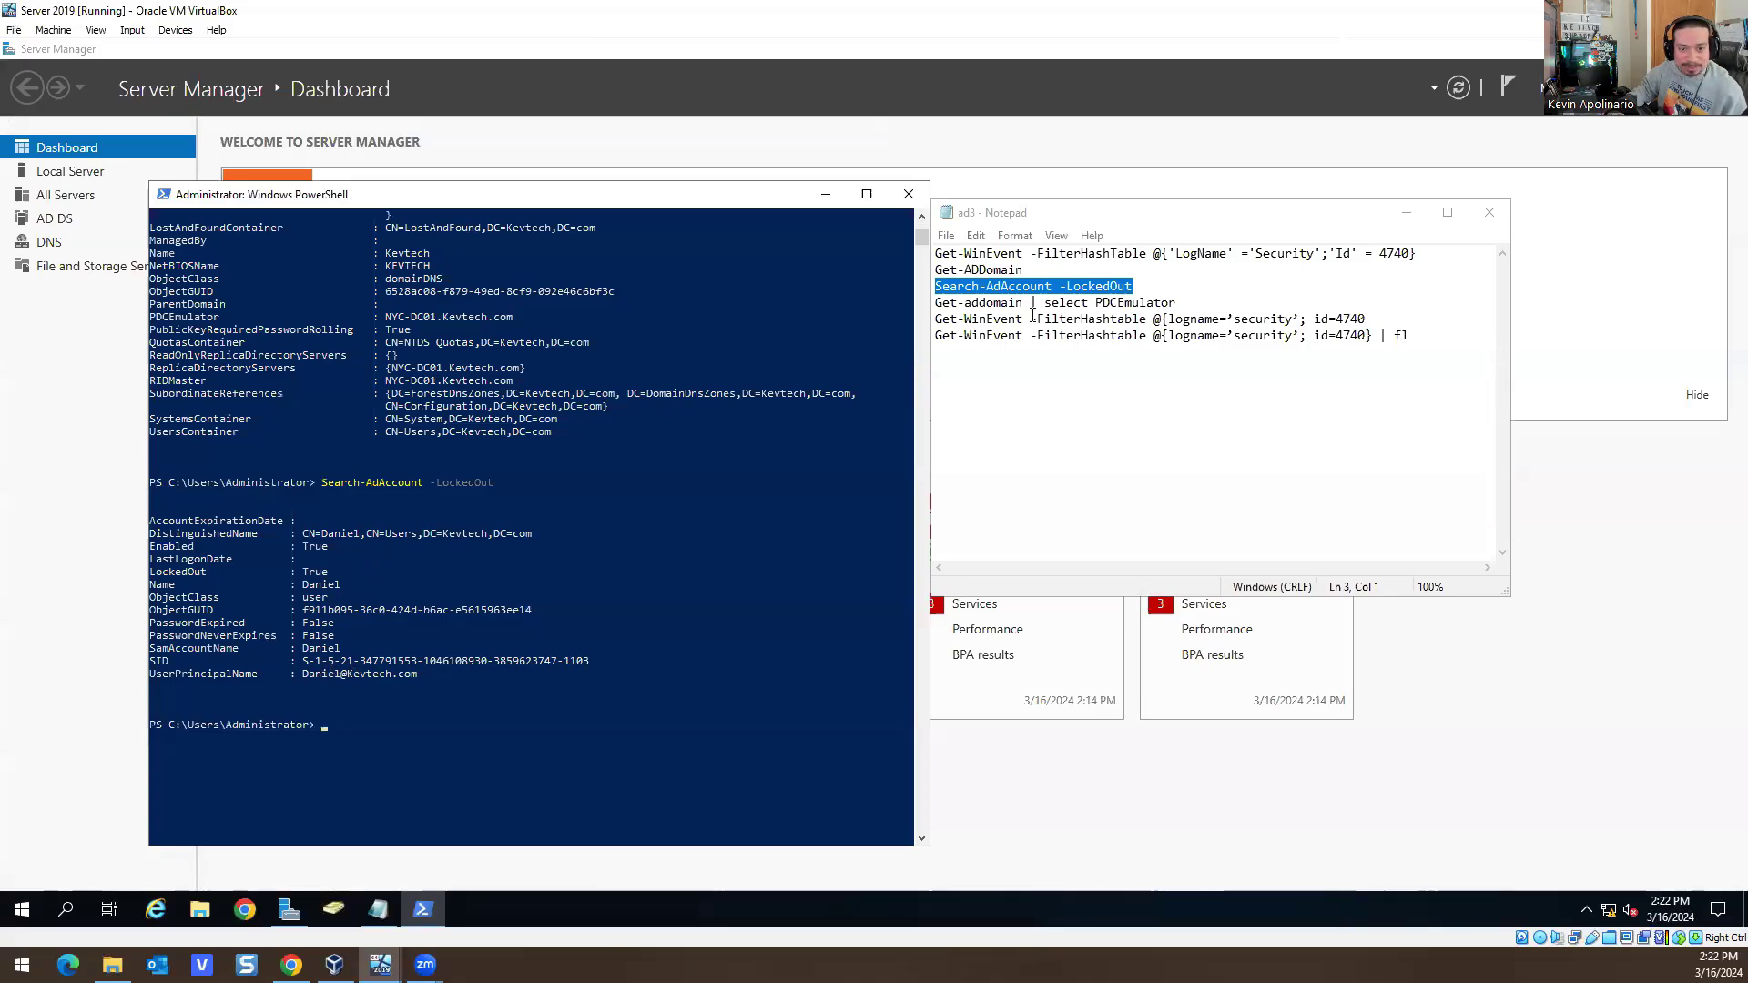
Run Get-WinEvent -FilterHashTable @{'LogName' ='Security';'Id' = 4740} from the ad3 notes to list the account lockout events
drag(1417, 253, 935, 253)
right_click(986, 271)
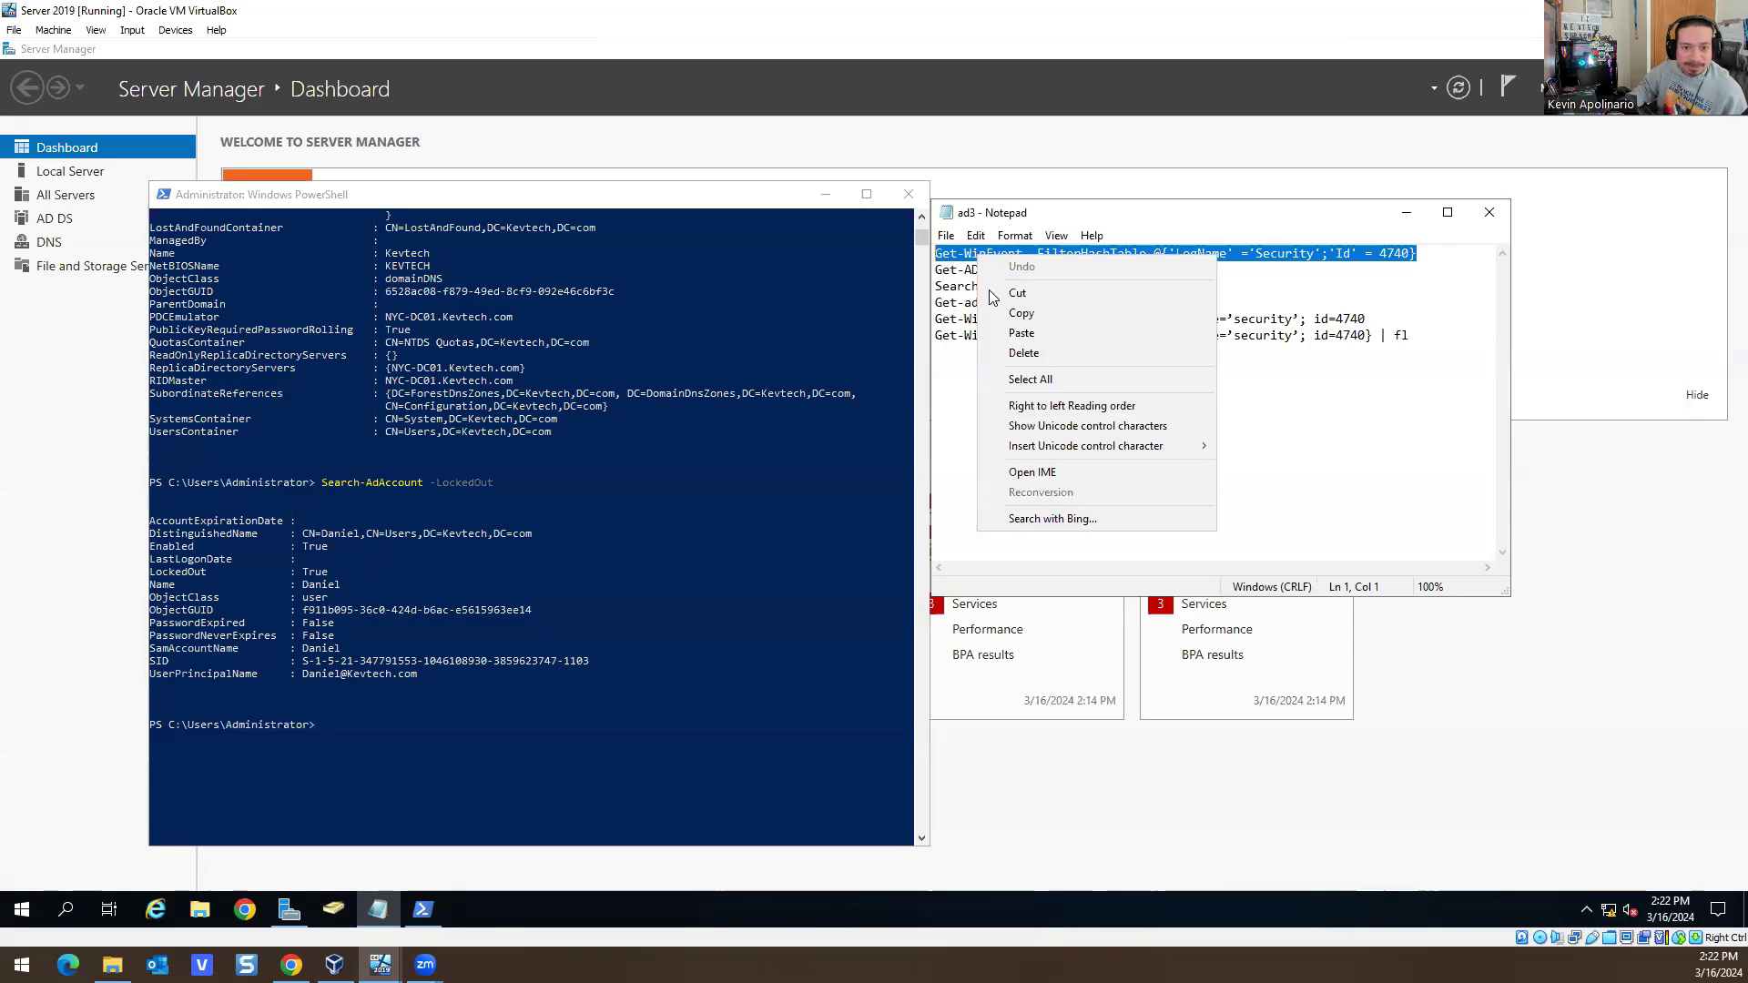
click(1021, 312)
click(459, 549)
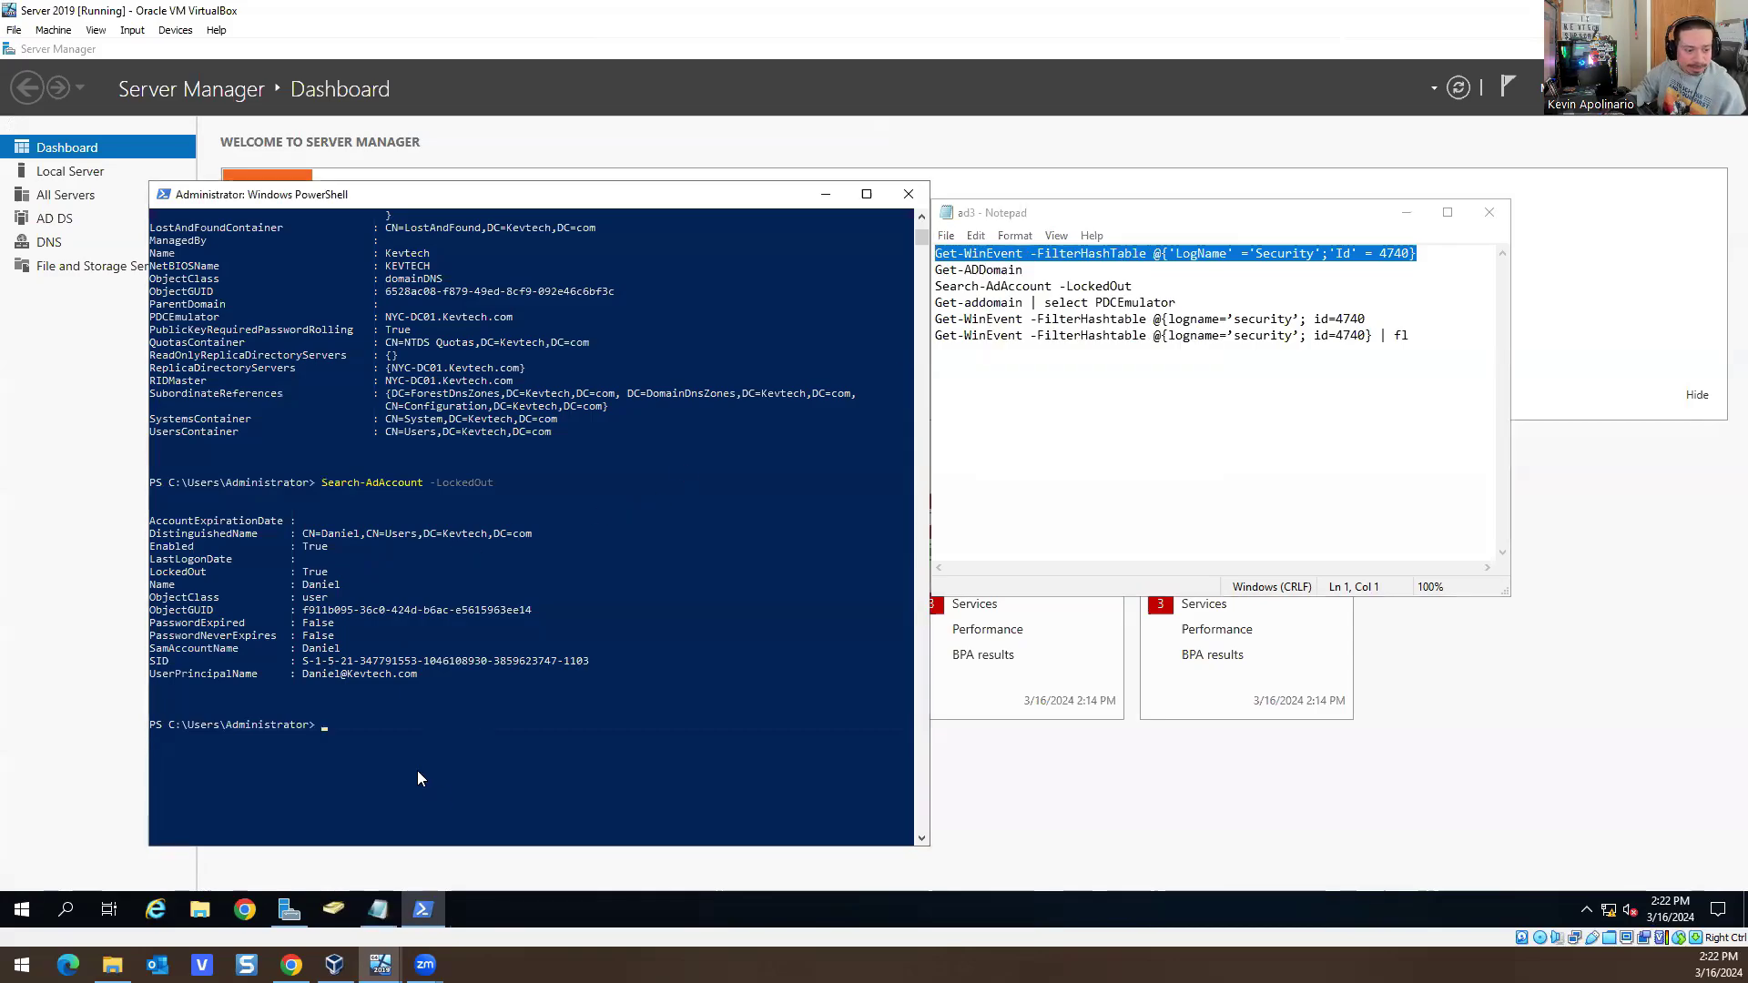
right_click(402, 734)
key(Return)
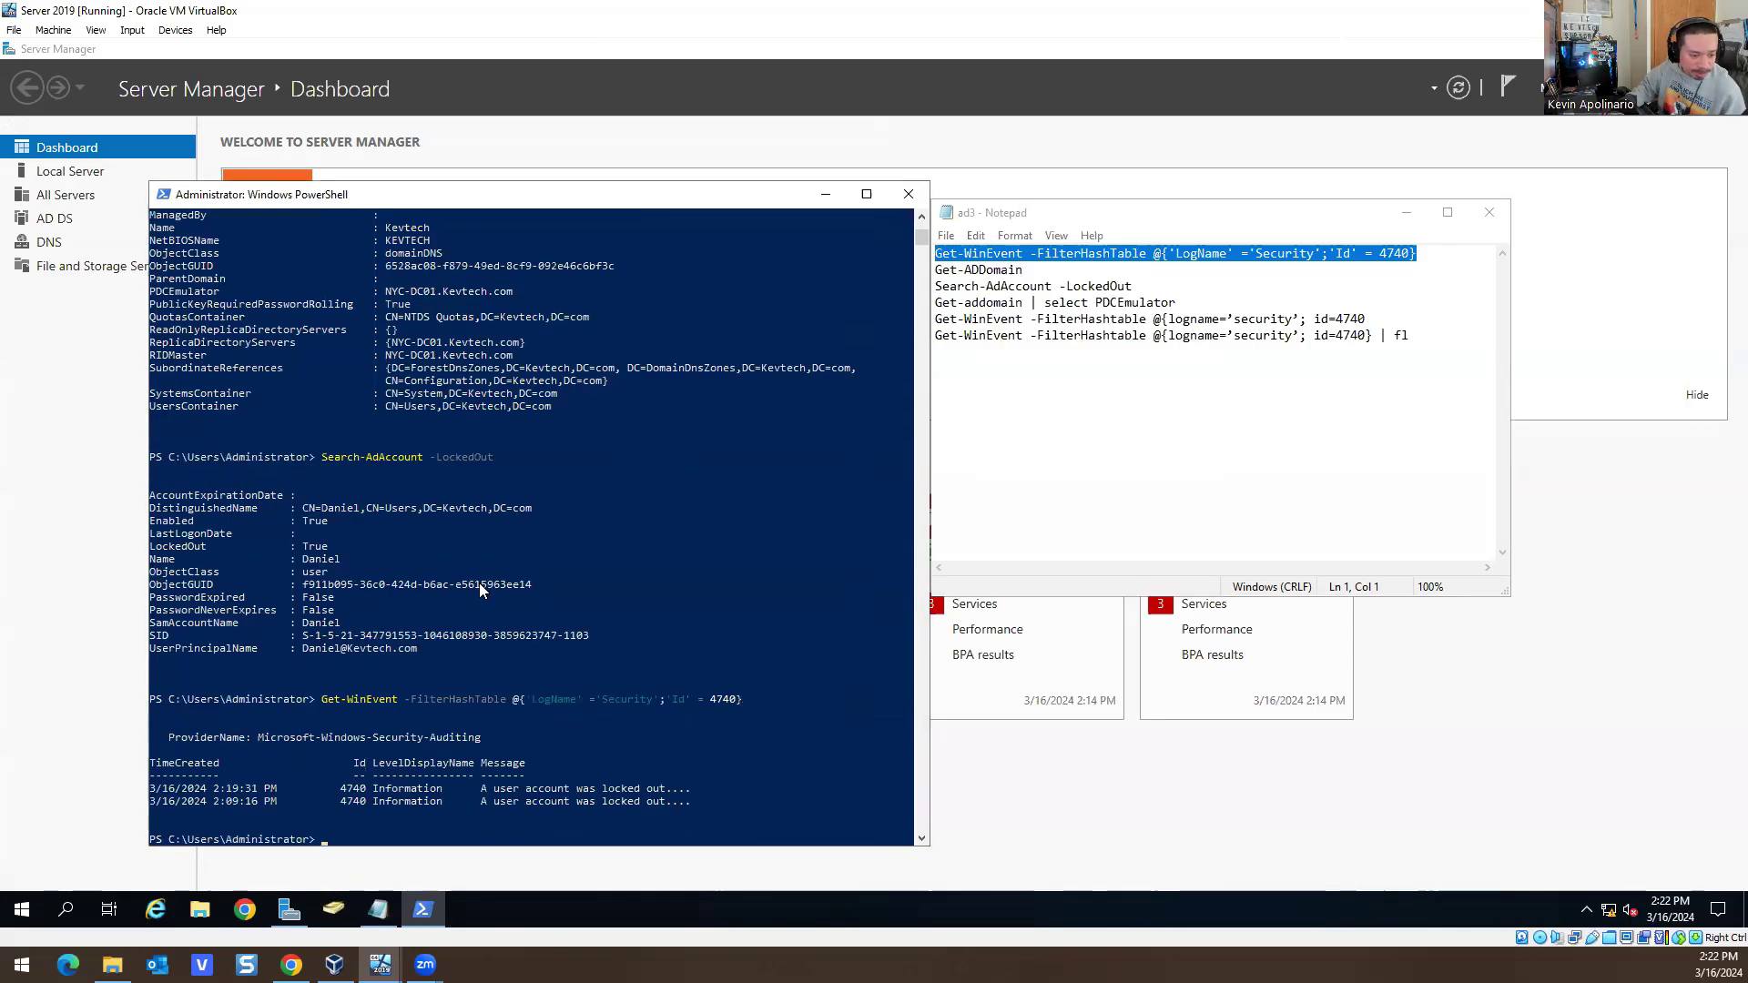
scroll(555, 480, down, 1)
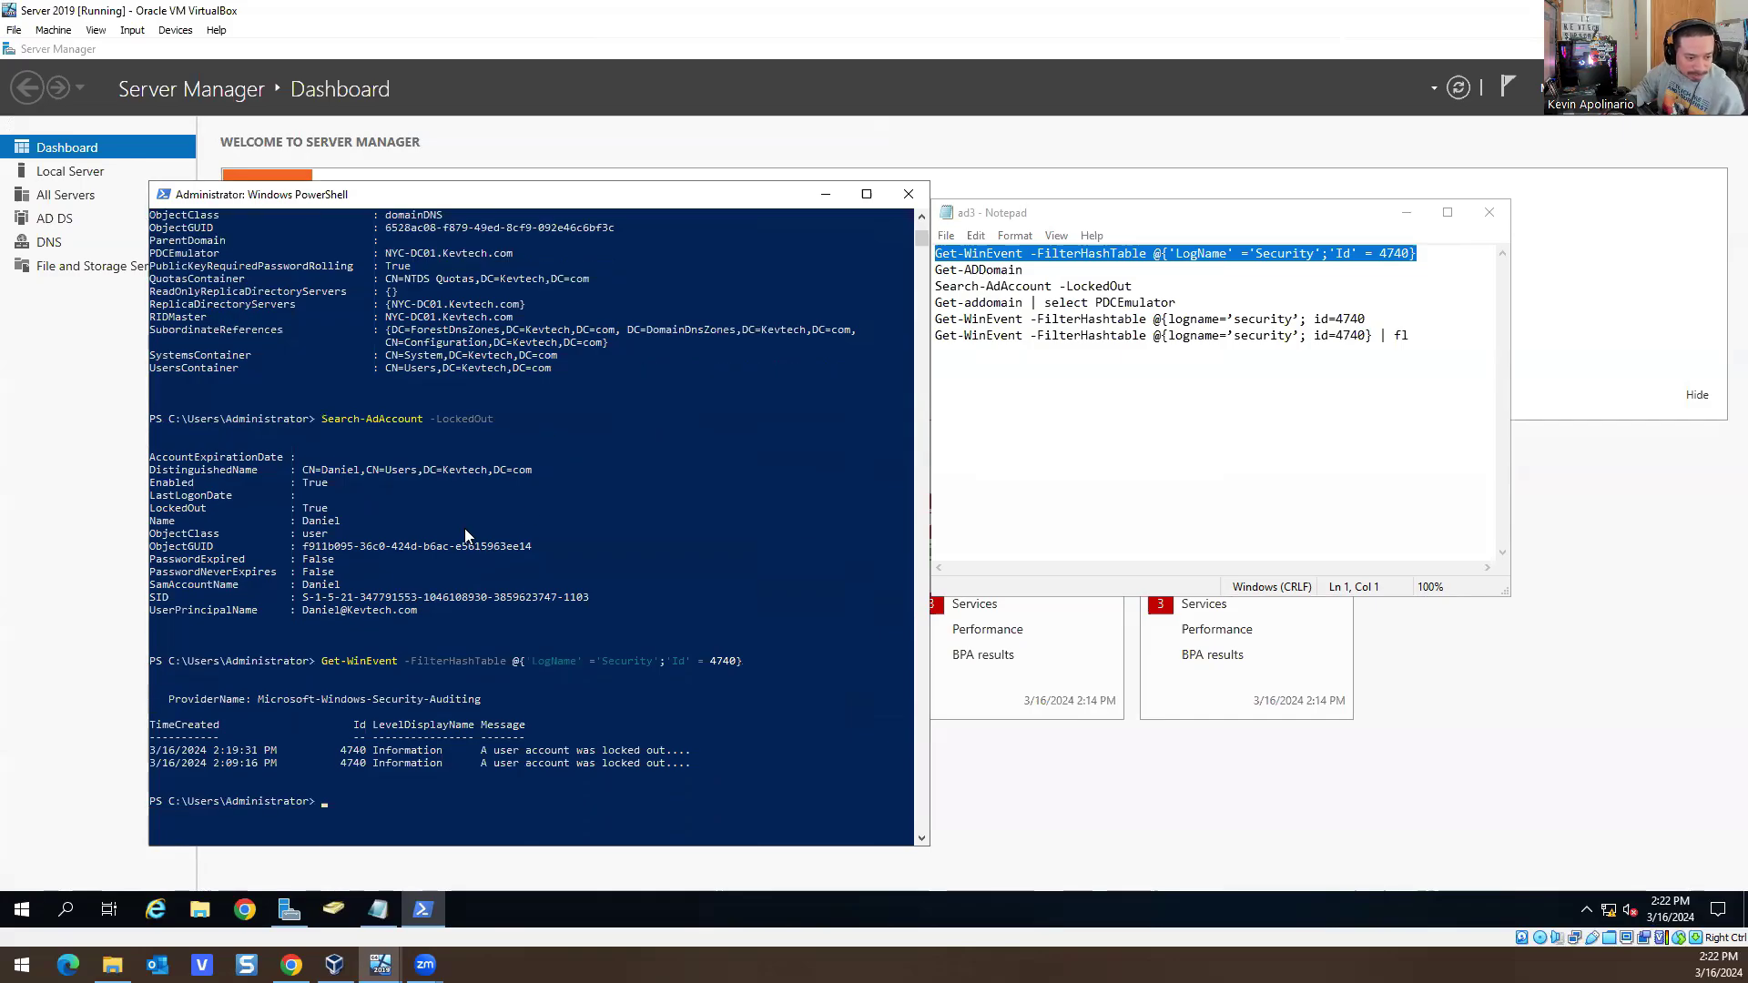
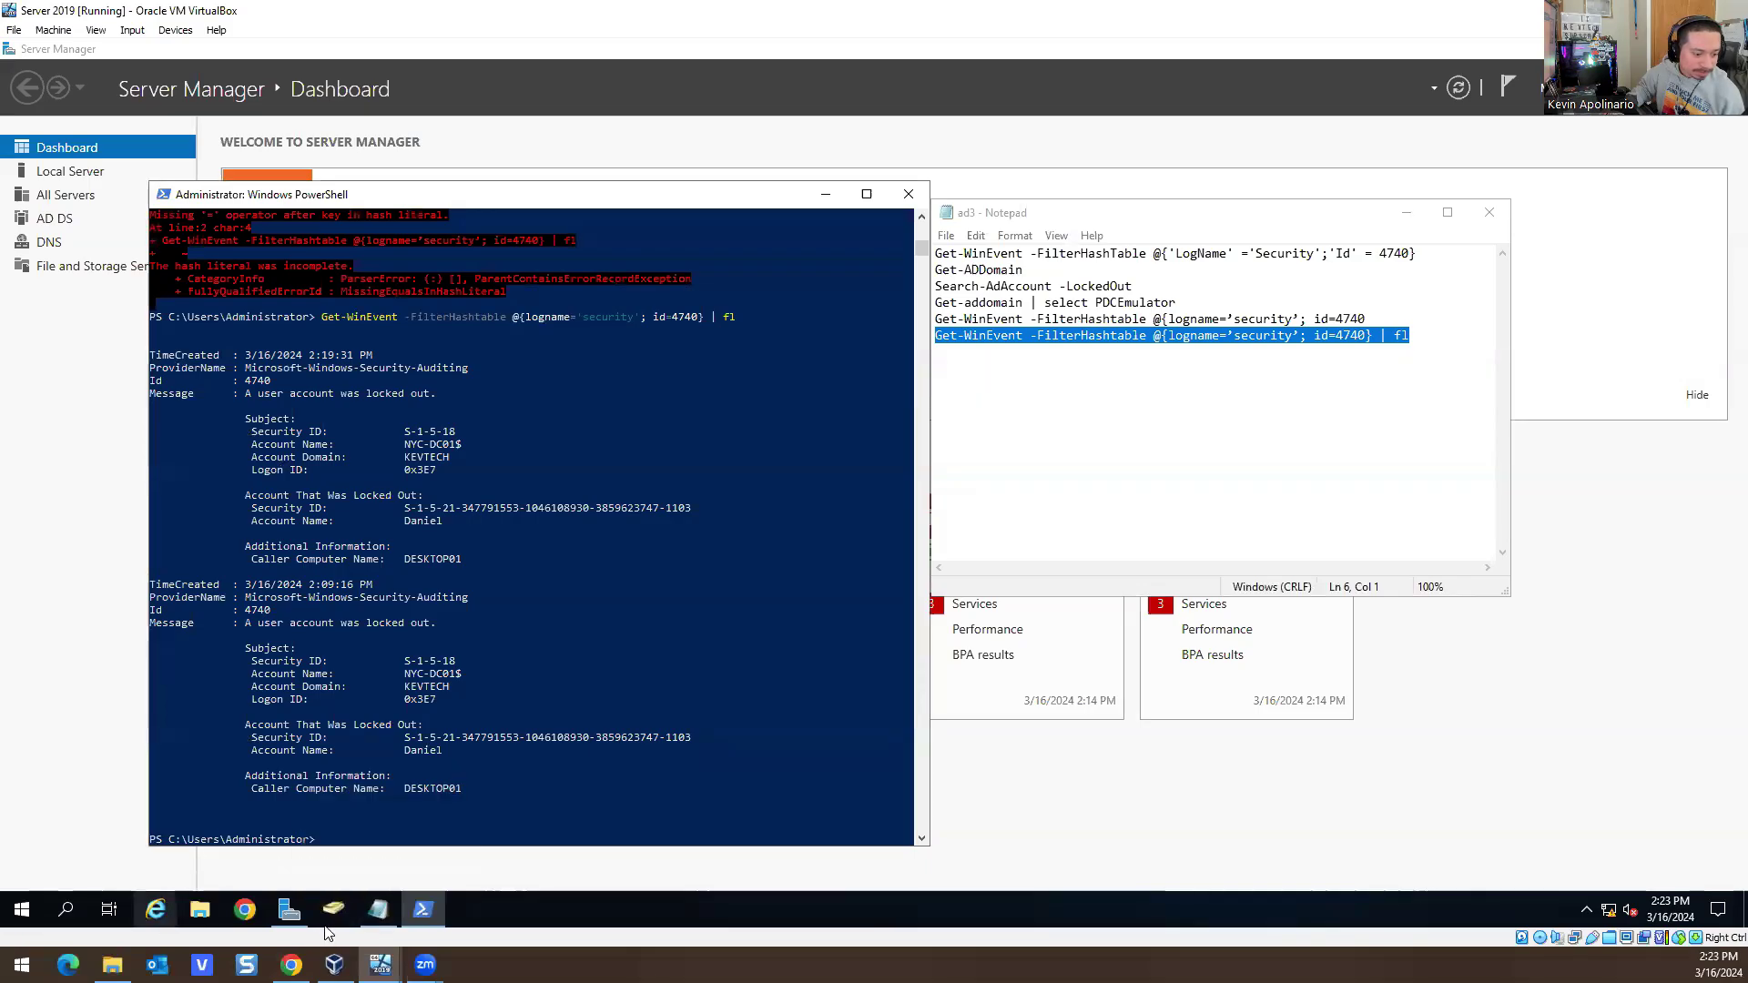
Open the ad 2 text file from the Downloads folder and copy its entire script
click(199, 910)
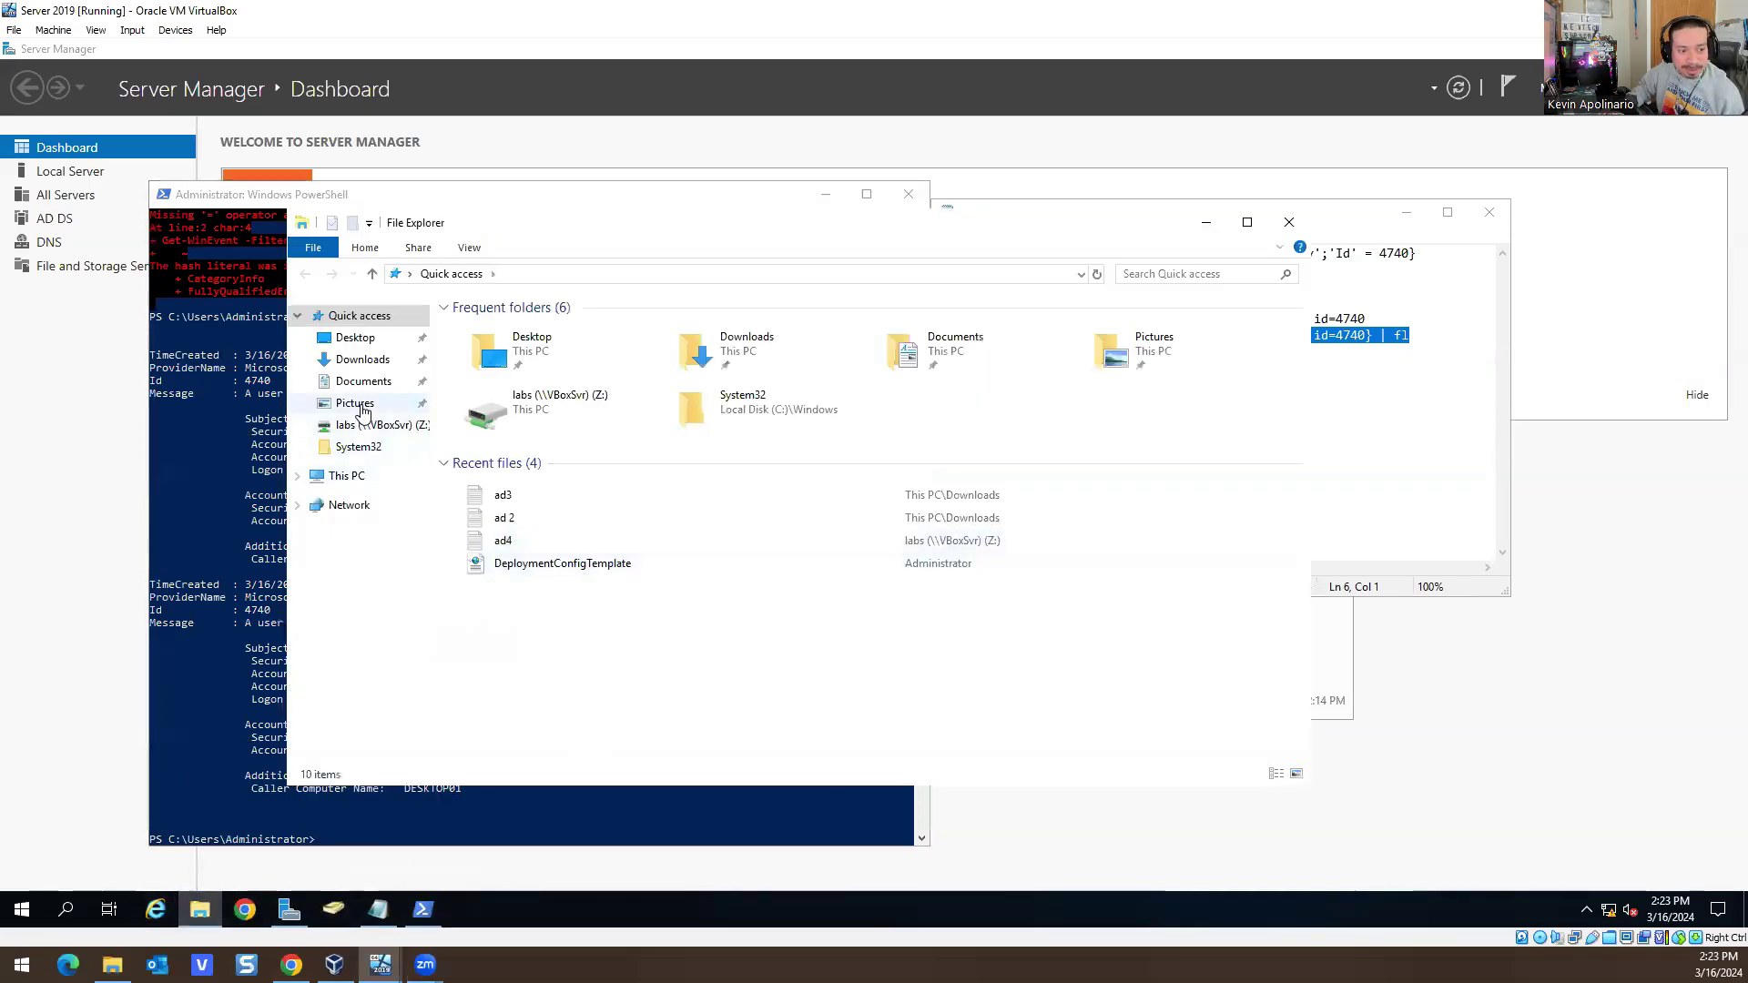
click(360, 359)
double_click(510, 329)
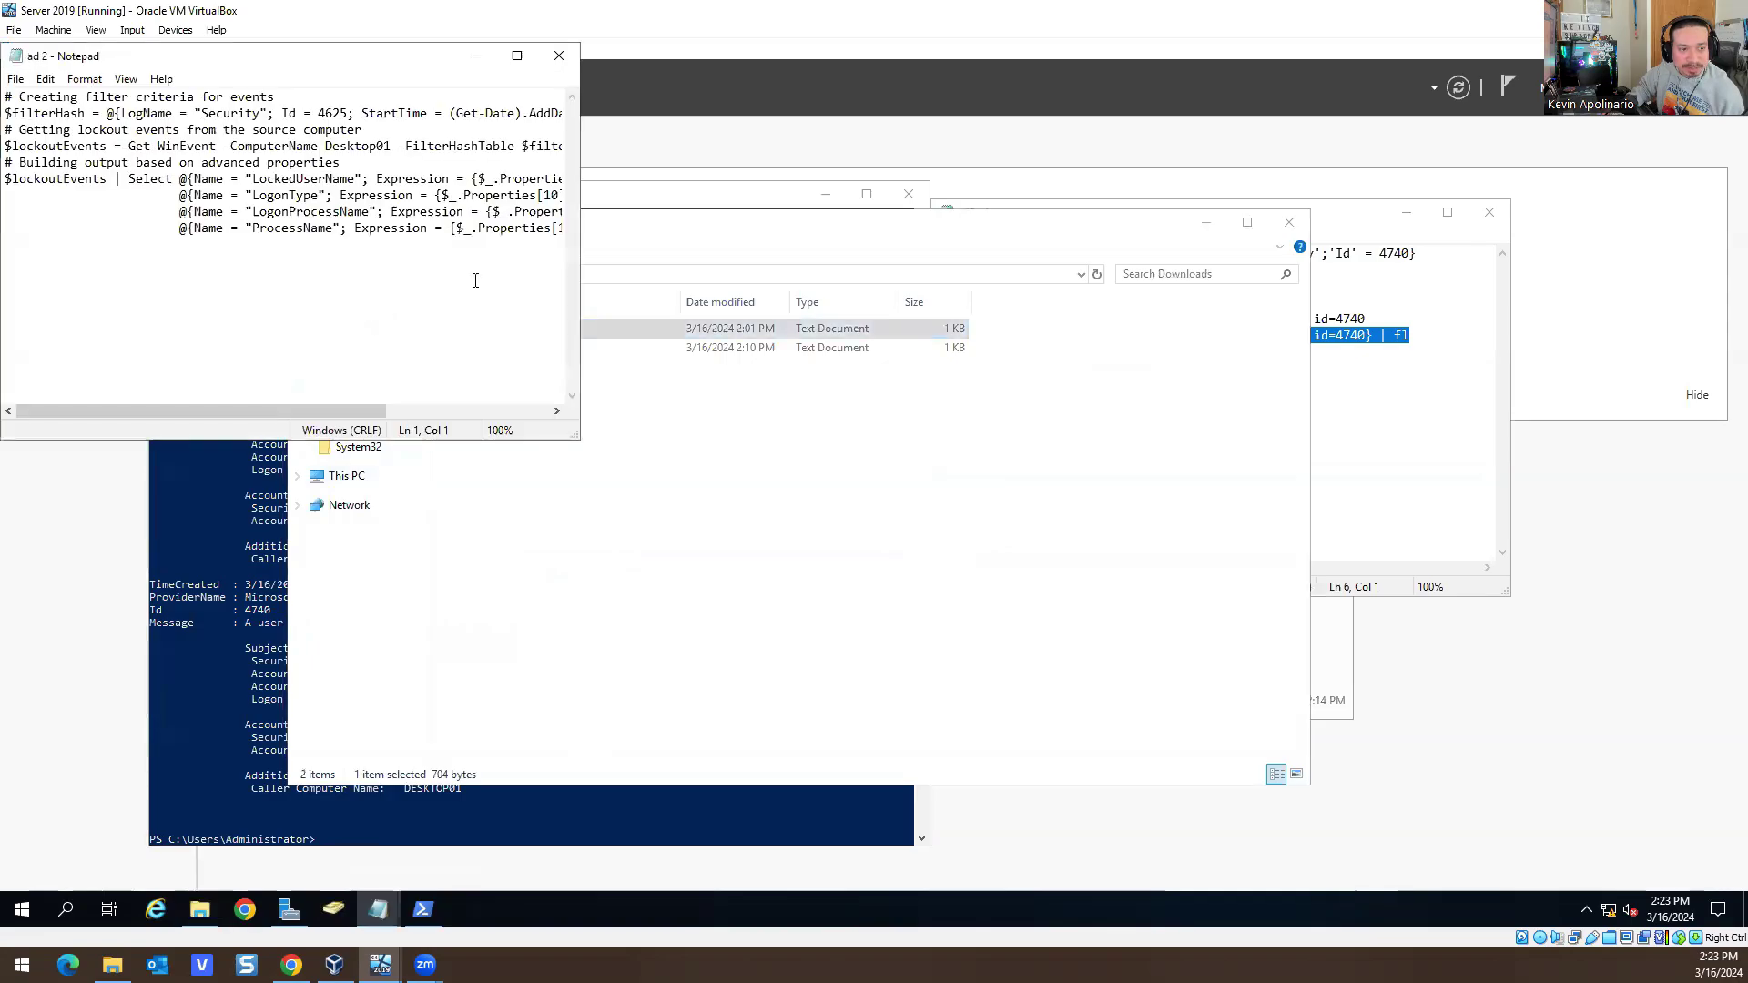
right_click(491, 211)
click(522, 336)
right_click(408, 213)
click(433, 264)
Run the copied script in PowerShell to query event 4625 on Desktop01 for the logon type and process
click(224, 621)
right_click(345, 588)
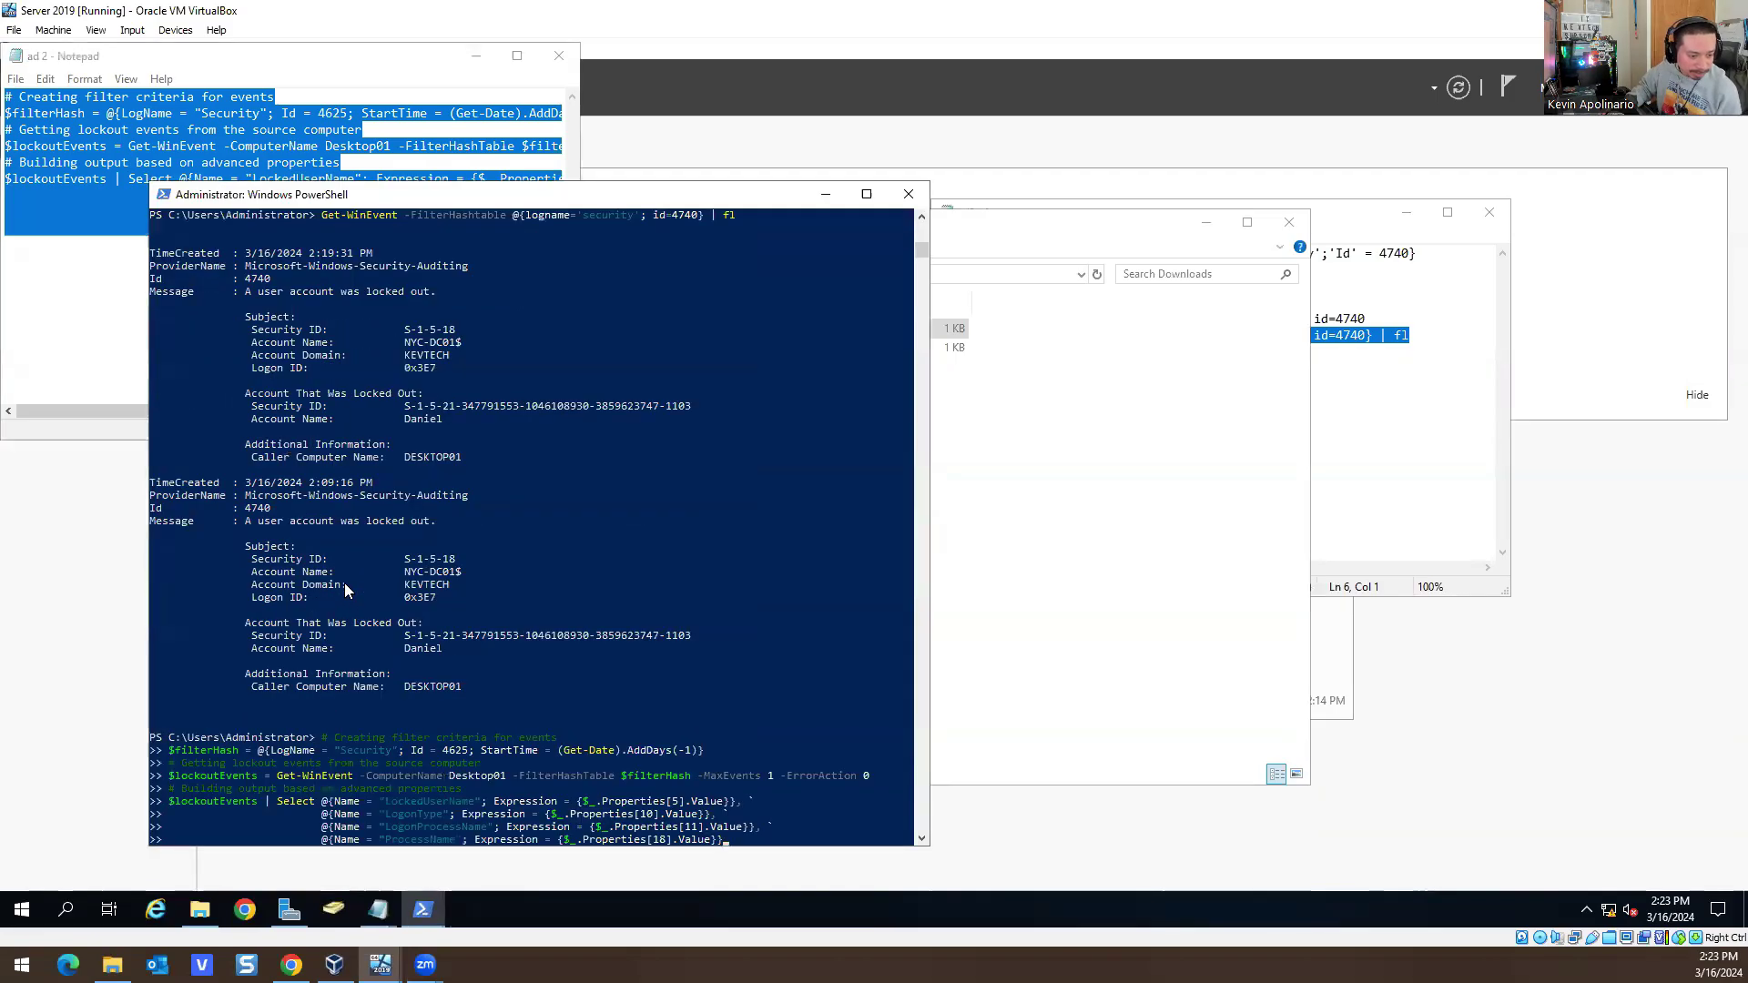
key(Return)
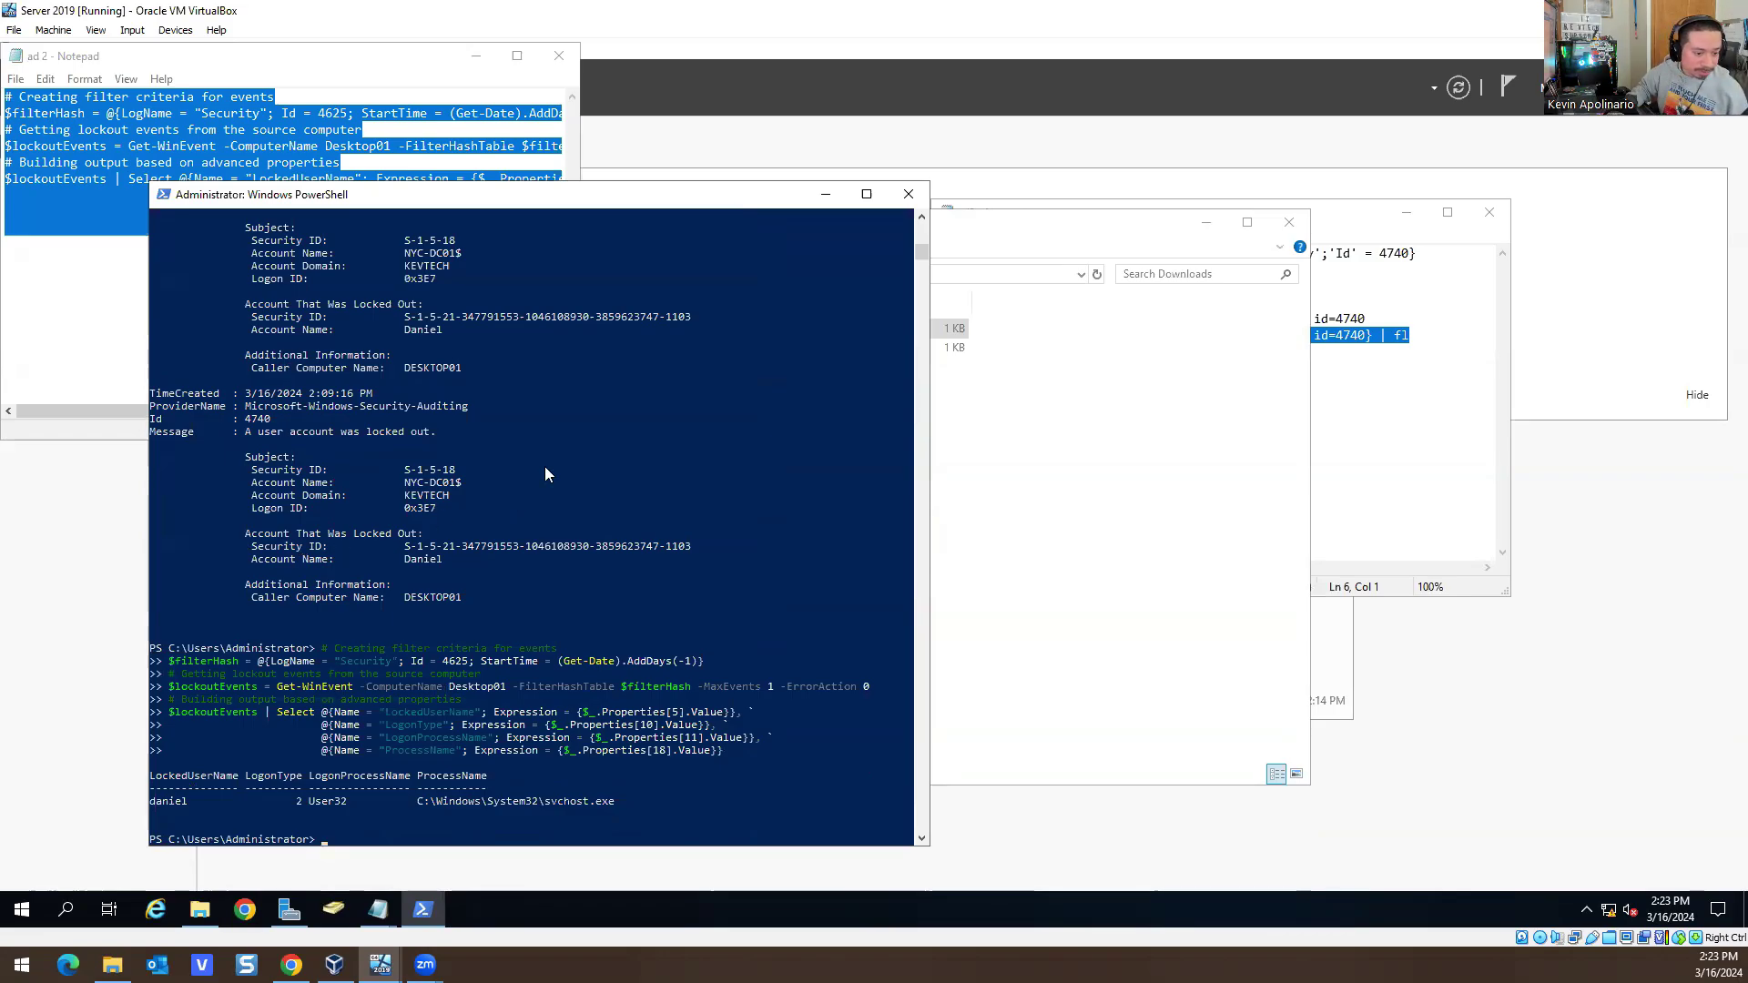
Show PowerShell in front of Server Manager with the notes and folder windows out of view, and switch to Chrome on the host
click(572, 81)
click(572, 81)
click(426, 899)
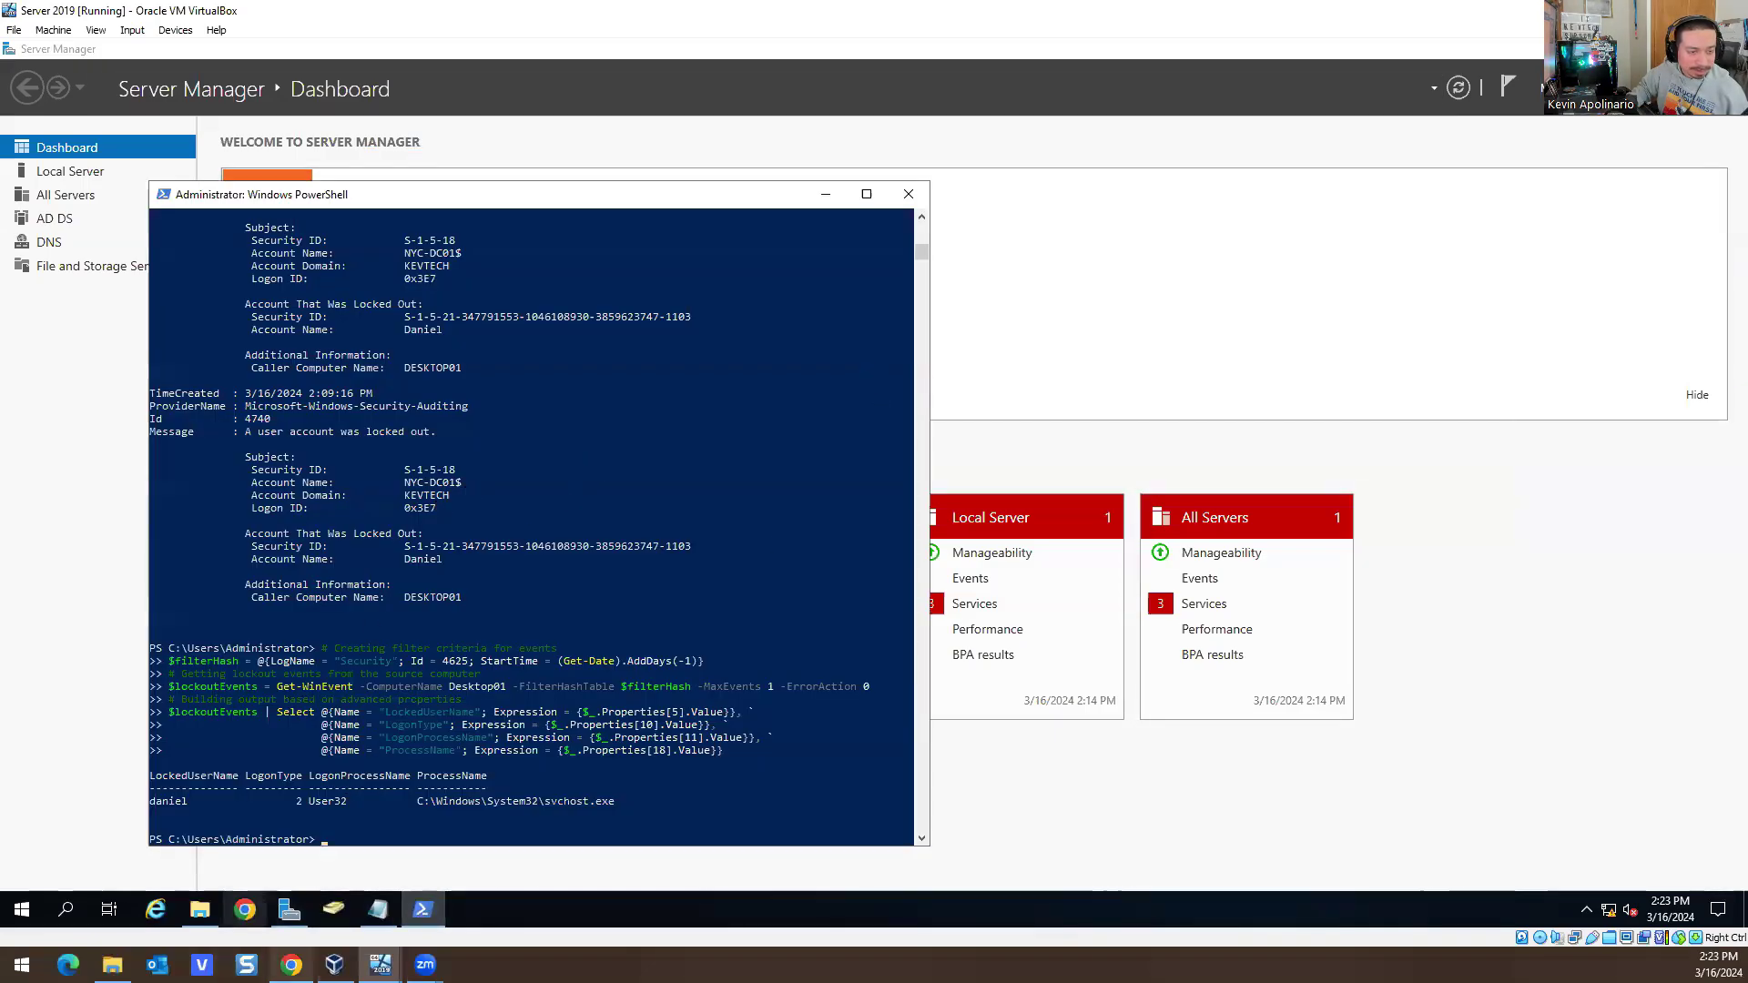
click(291, 964)
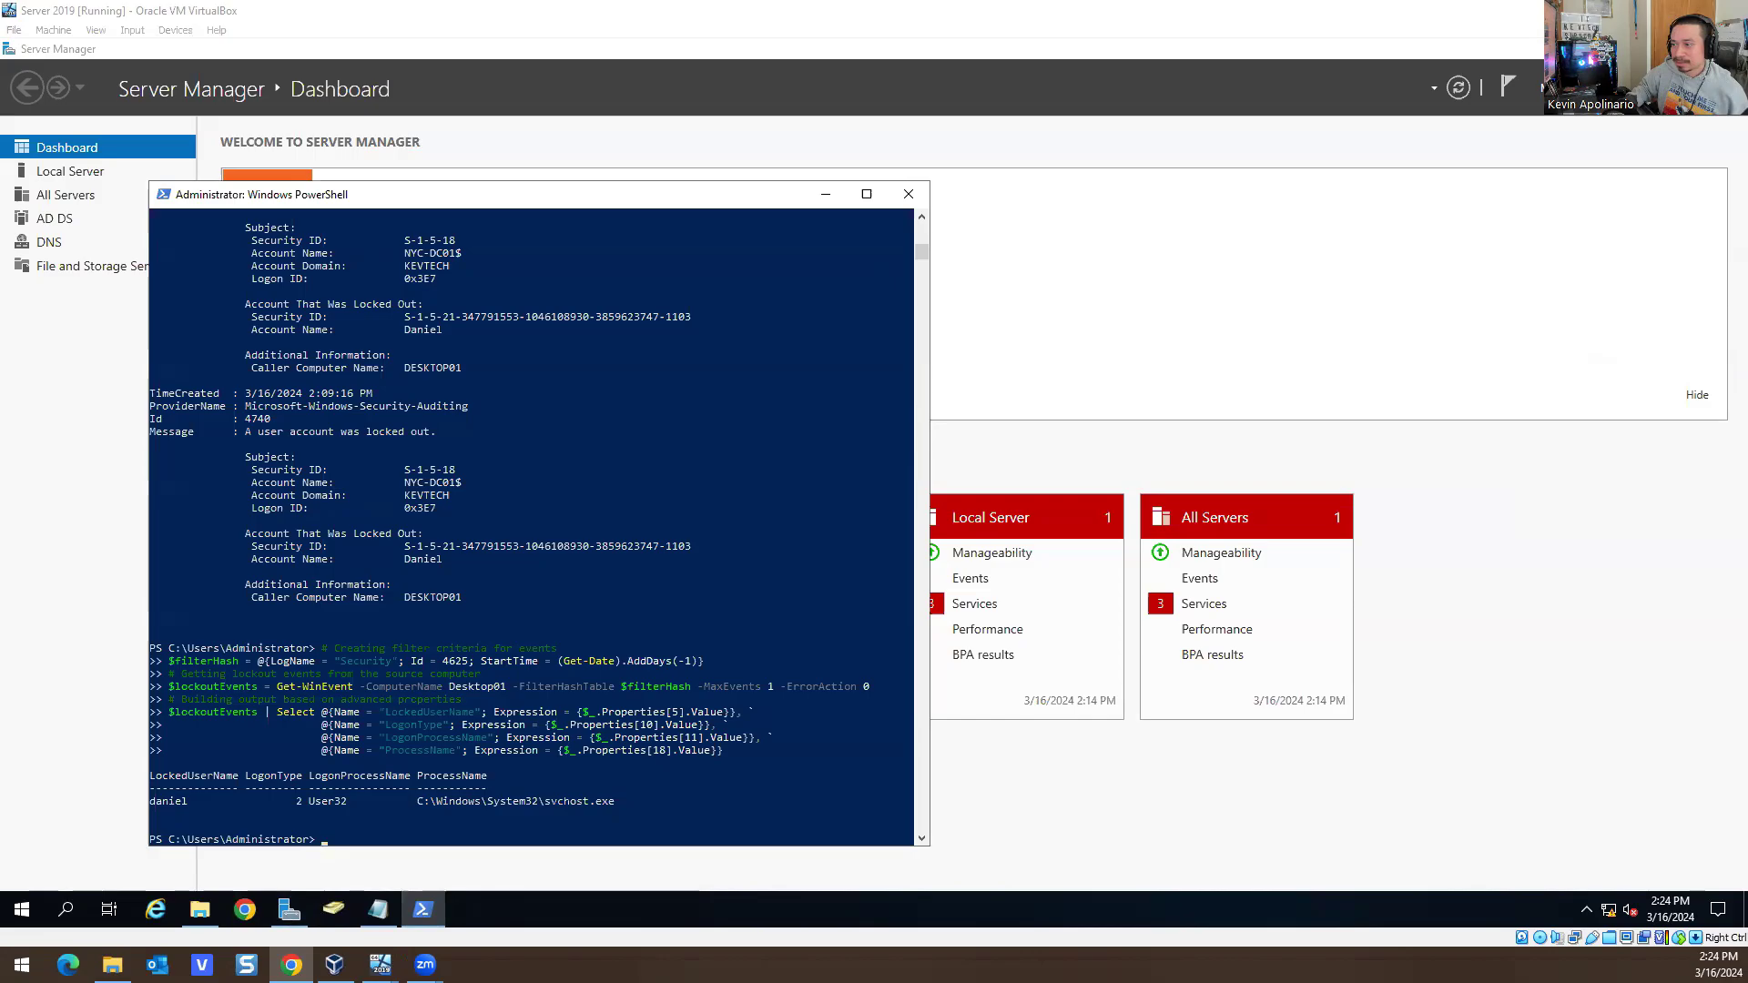
Try to unlock the locked-out user in PowerShell using Unlock-ADAccount -Identity with the user's account name
click(383, 703)
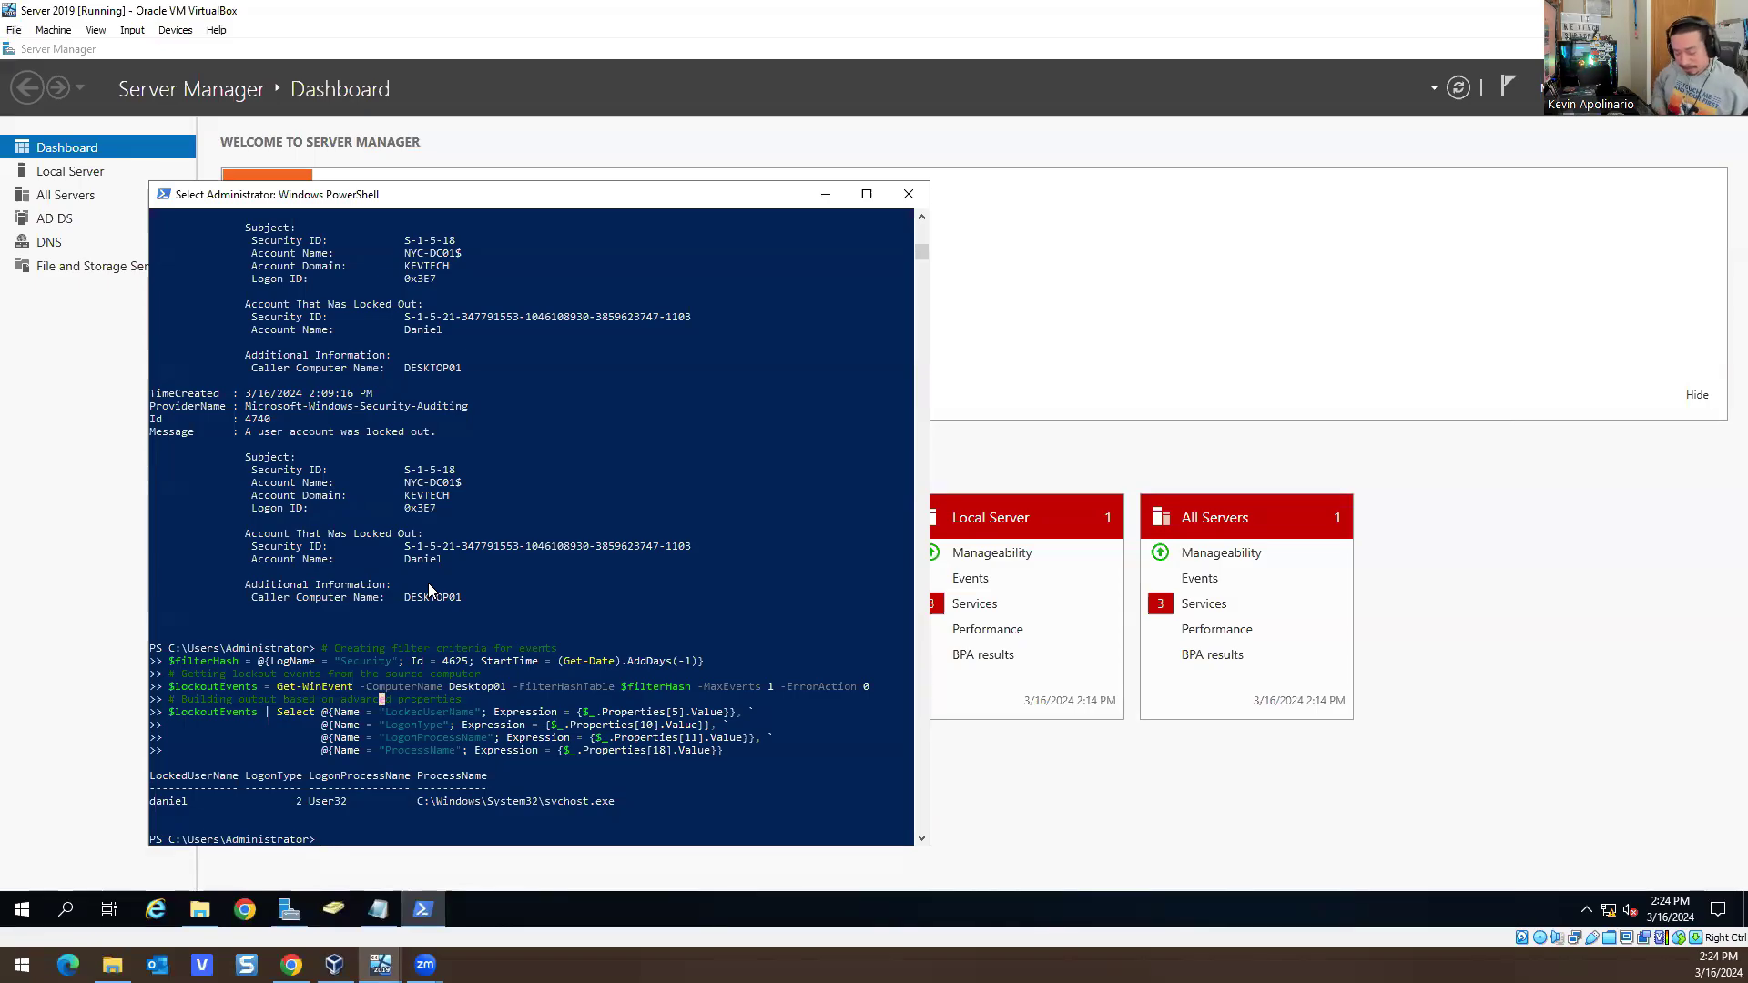
text(U)
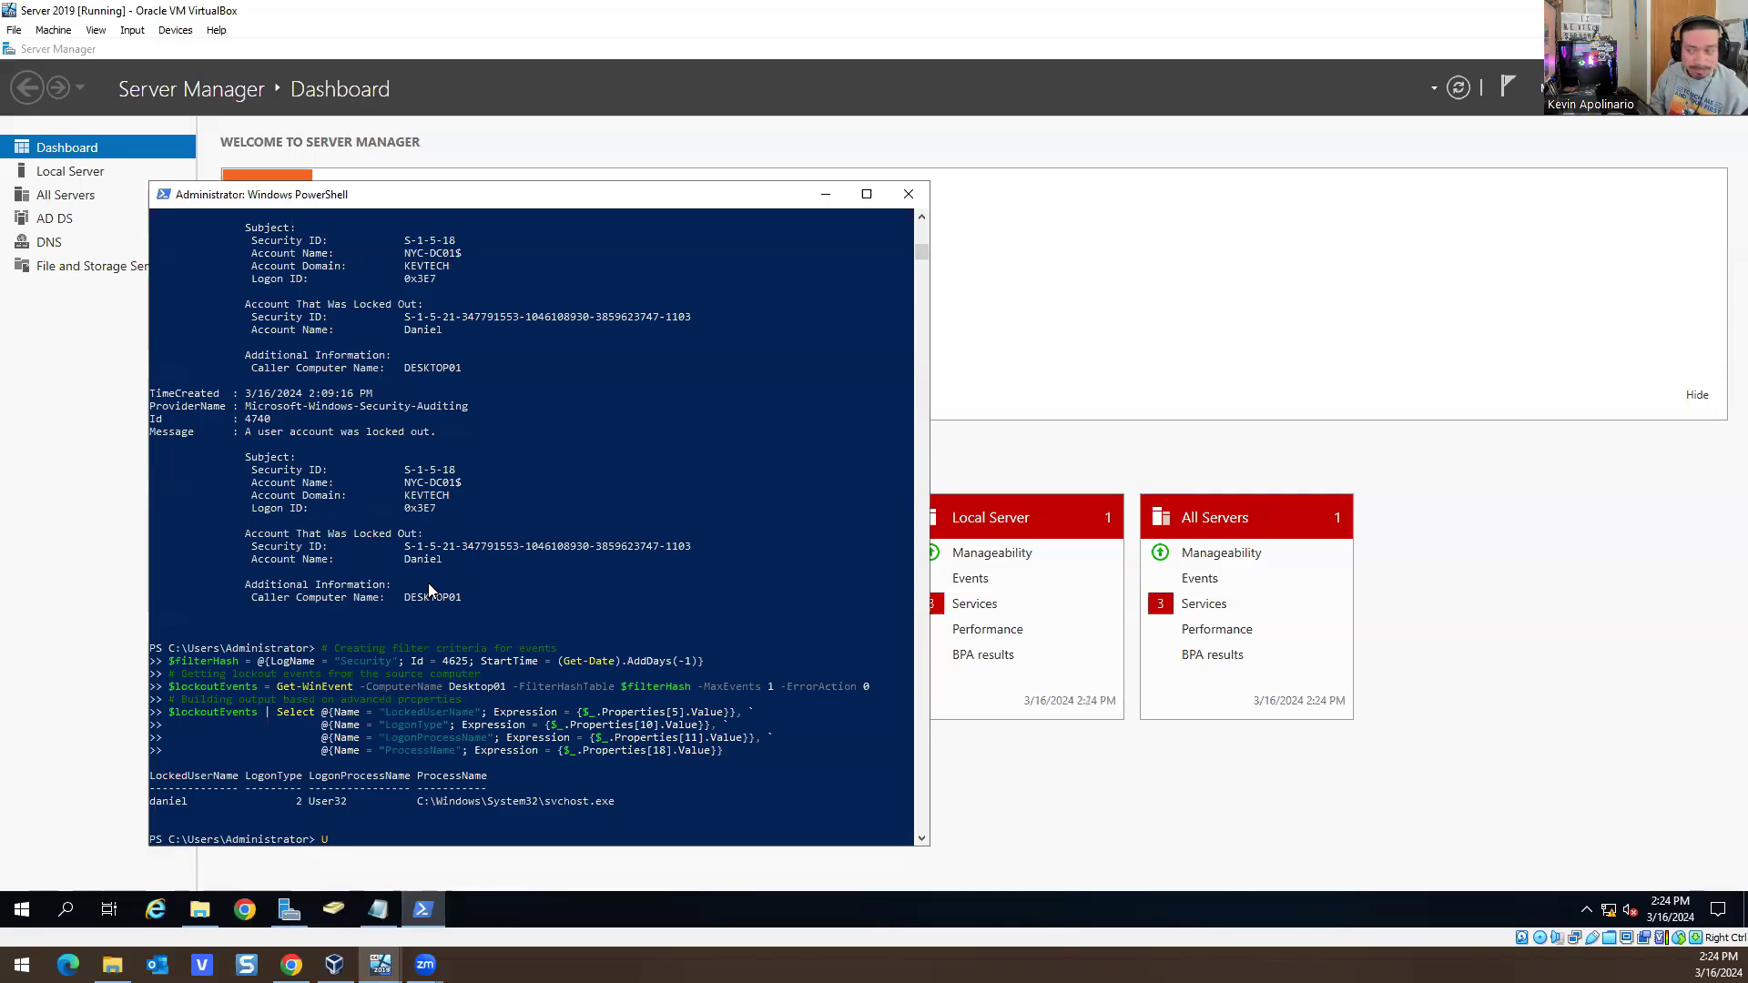
text(nlock)
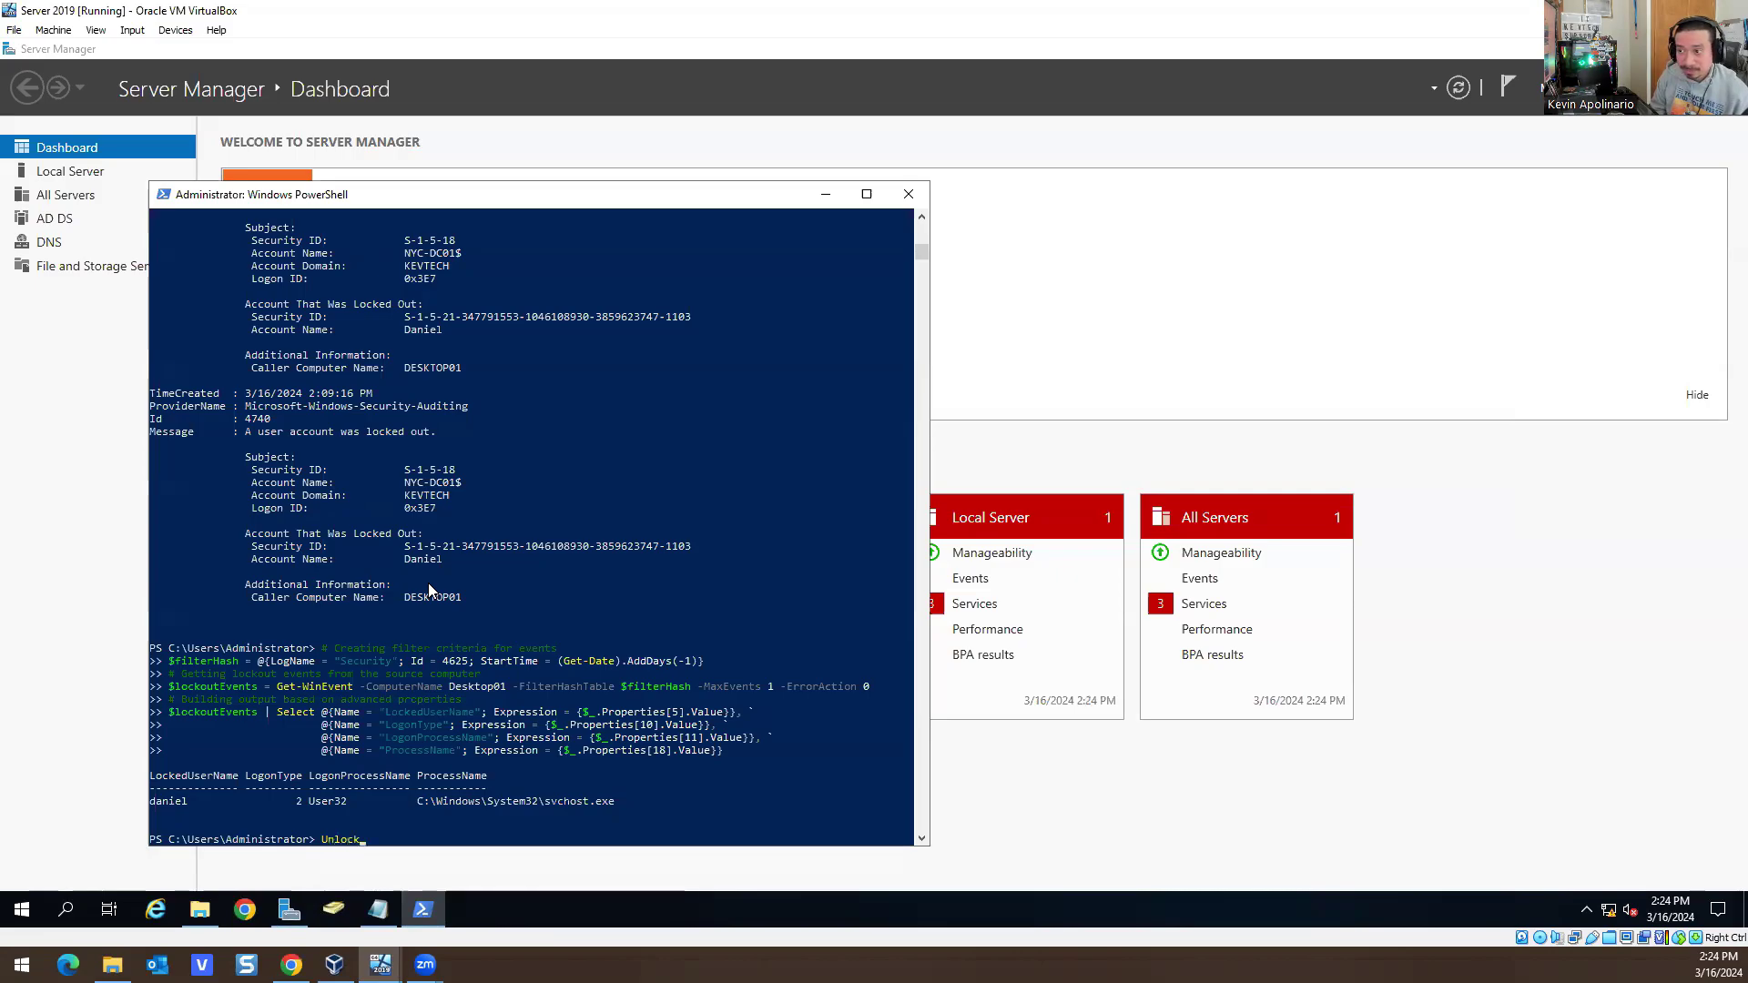
text(-ADAccount )
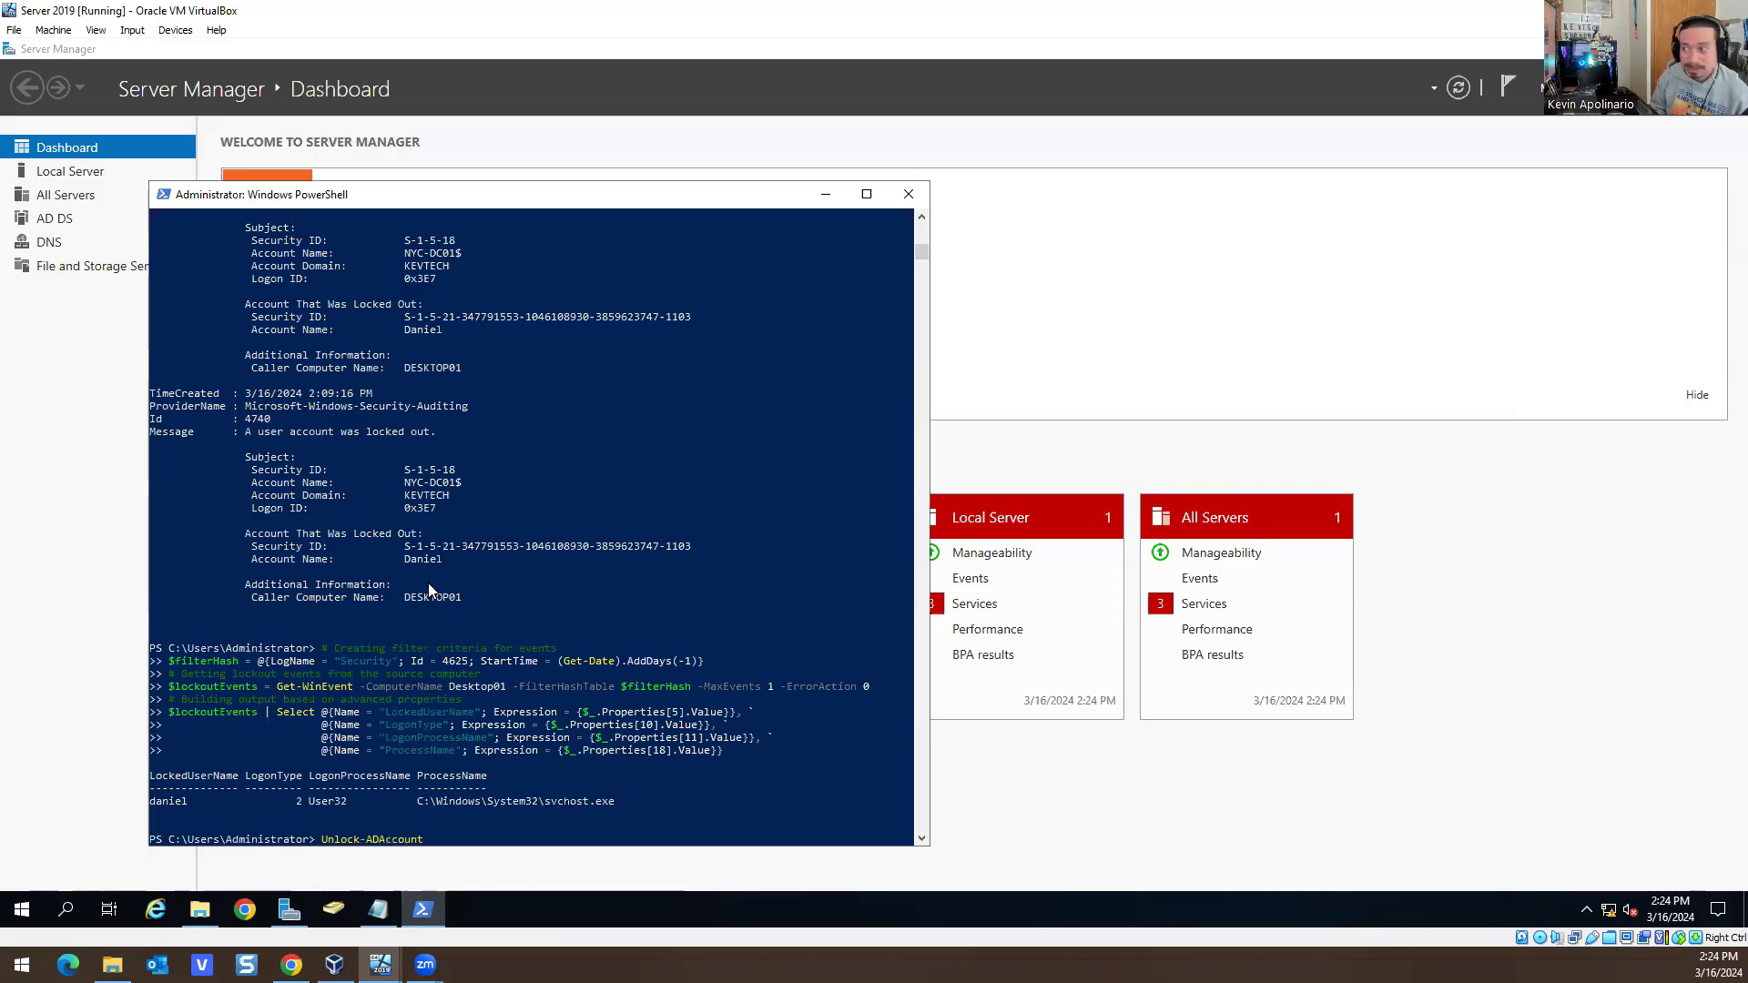
text(-Identity 'Daniel")
key(Return)
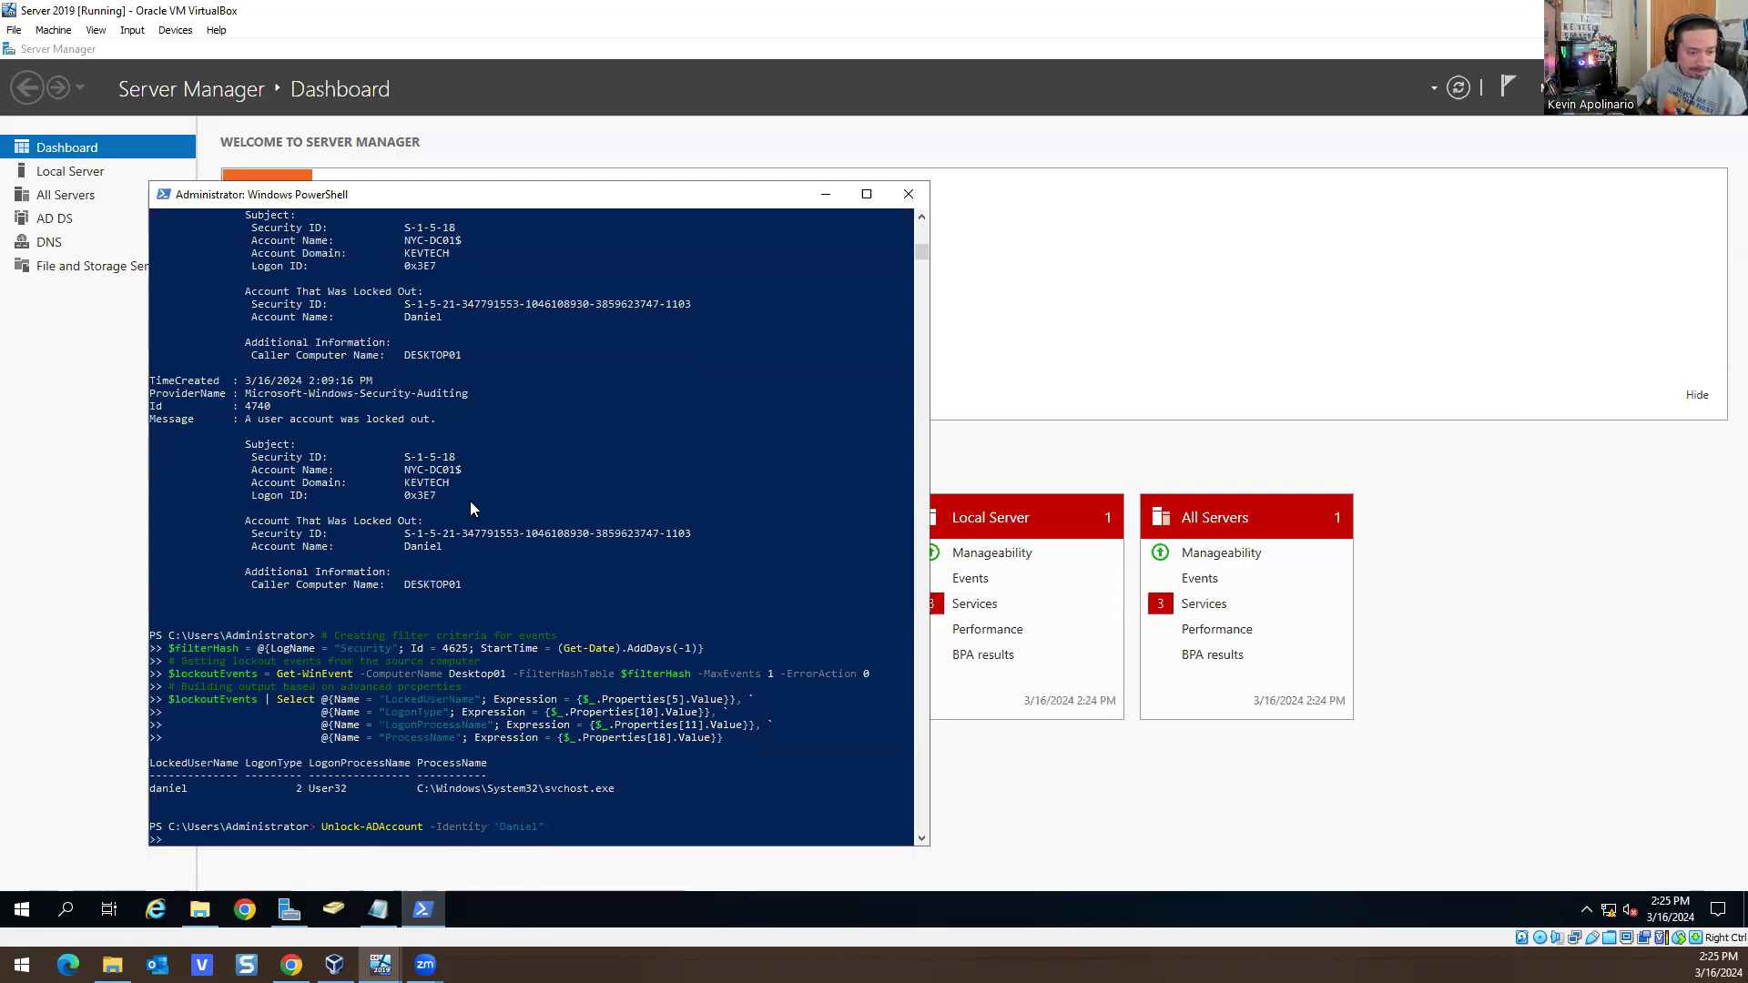
Check the lockout status in the user's account properties in Active Directory Users and Computers, and close the properties
click(333, 911)
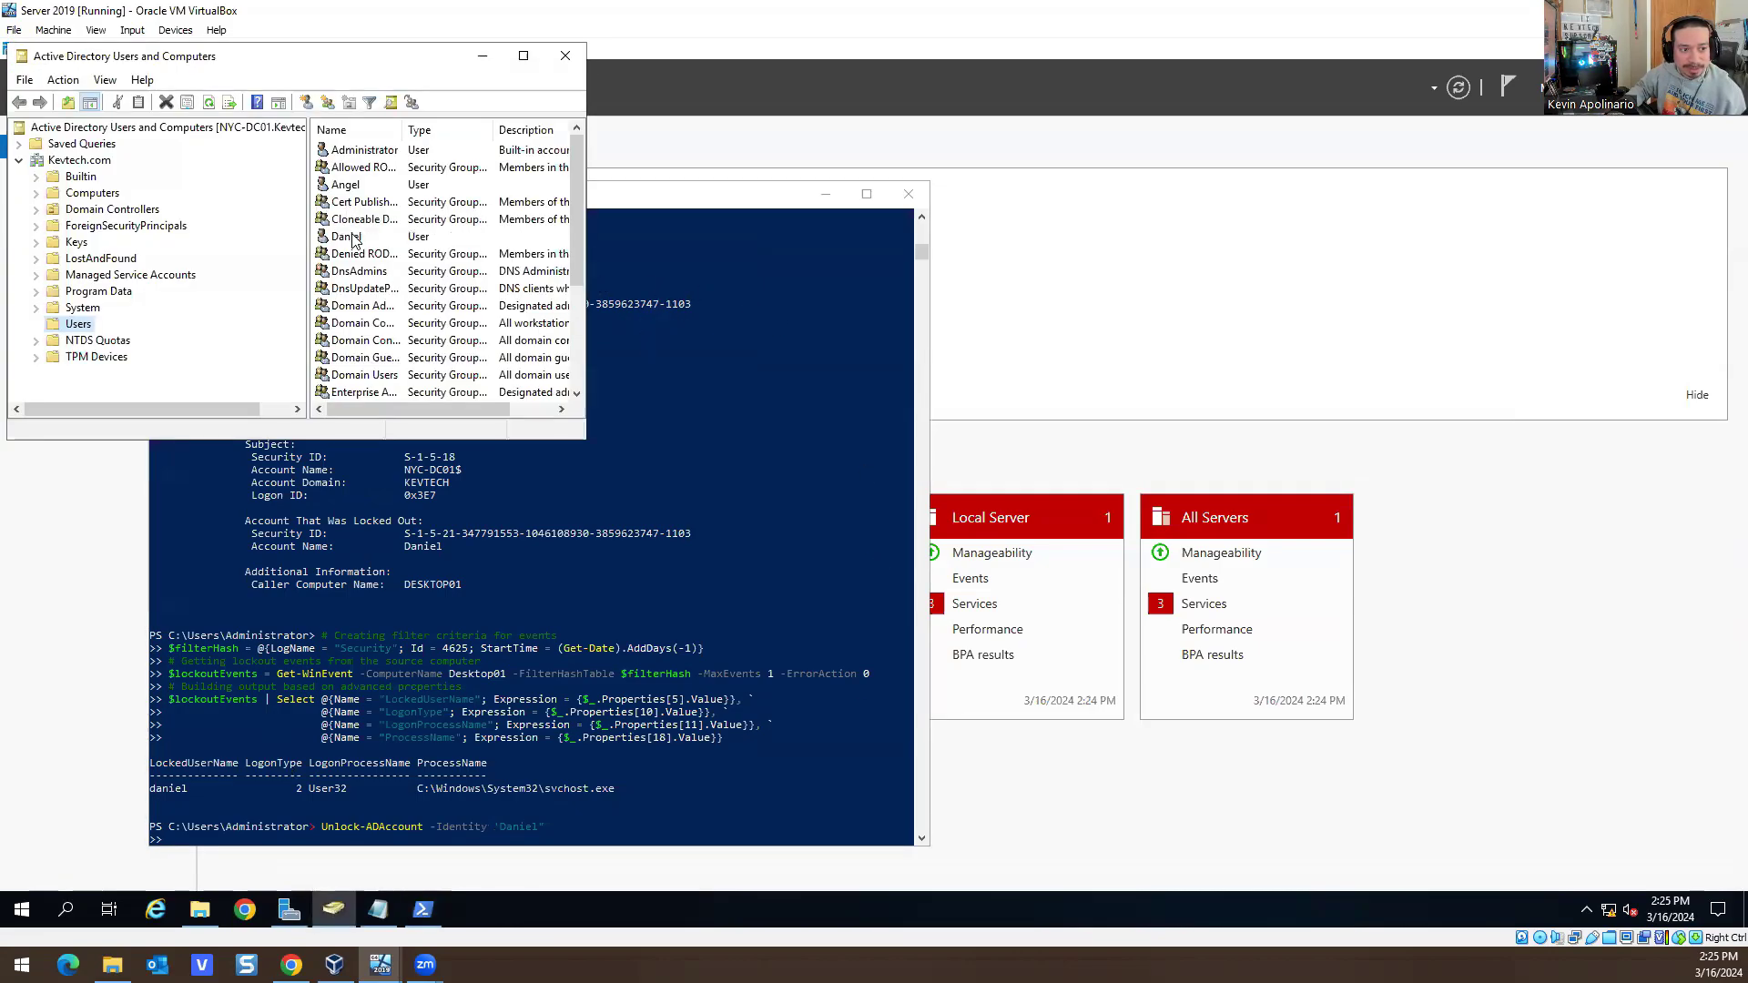
double_click(351, 237)
click(275, 136)
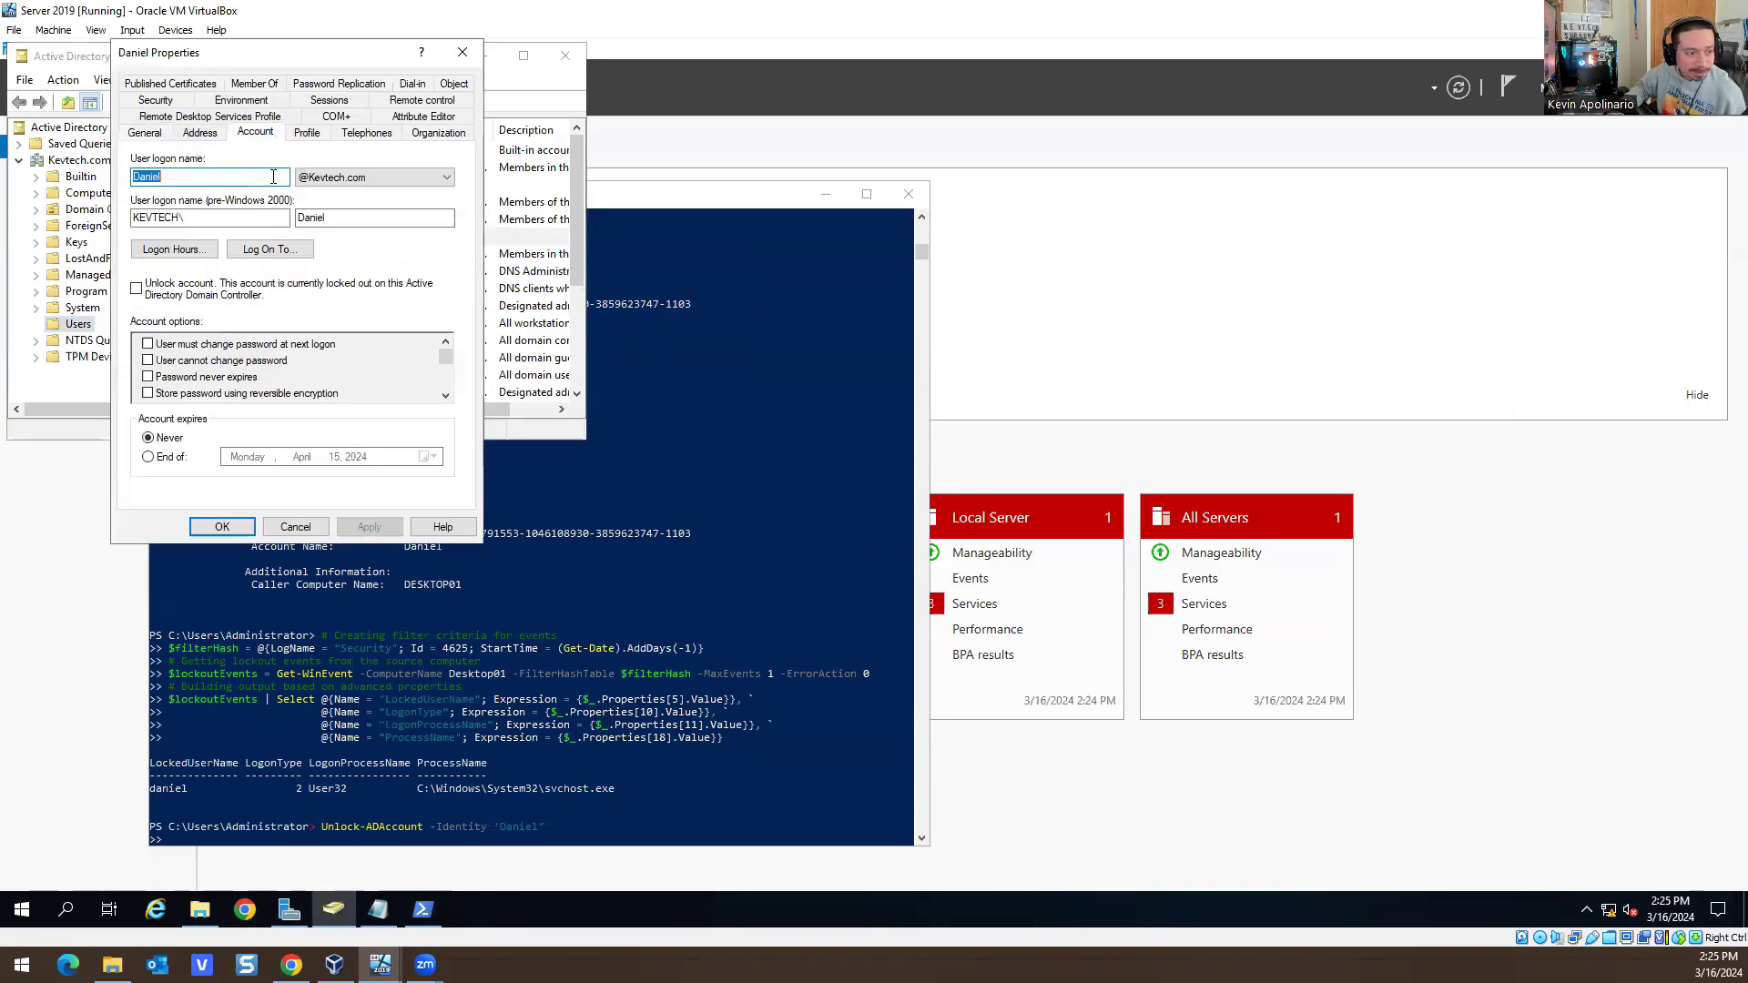
drag(354, 60, 1104, 100)
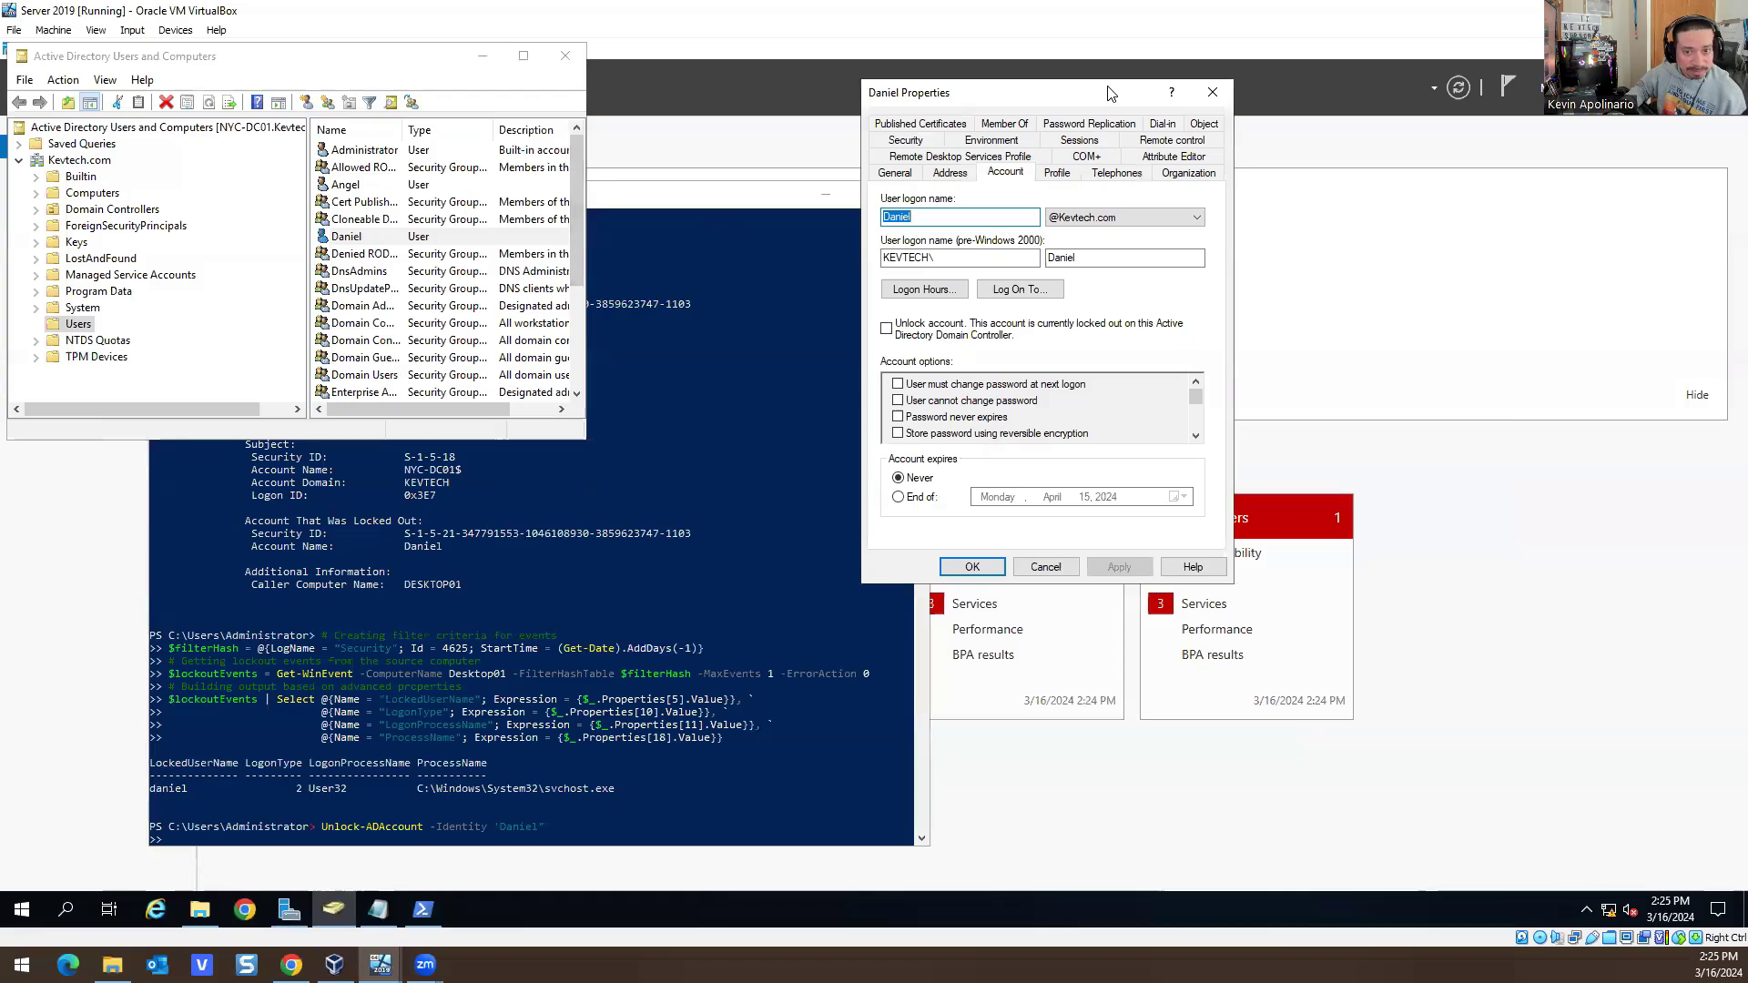
click(1212, 92)
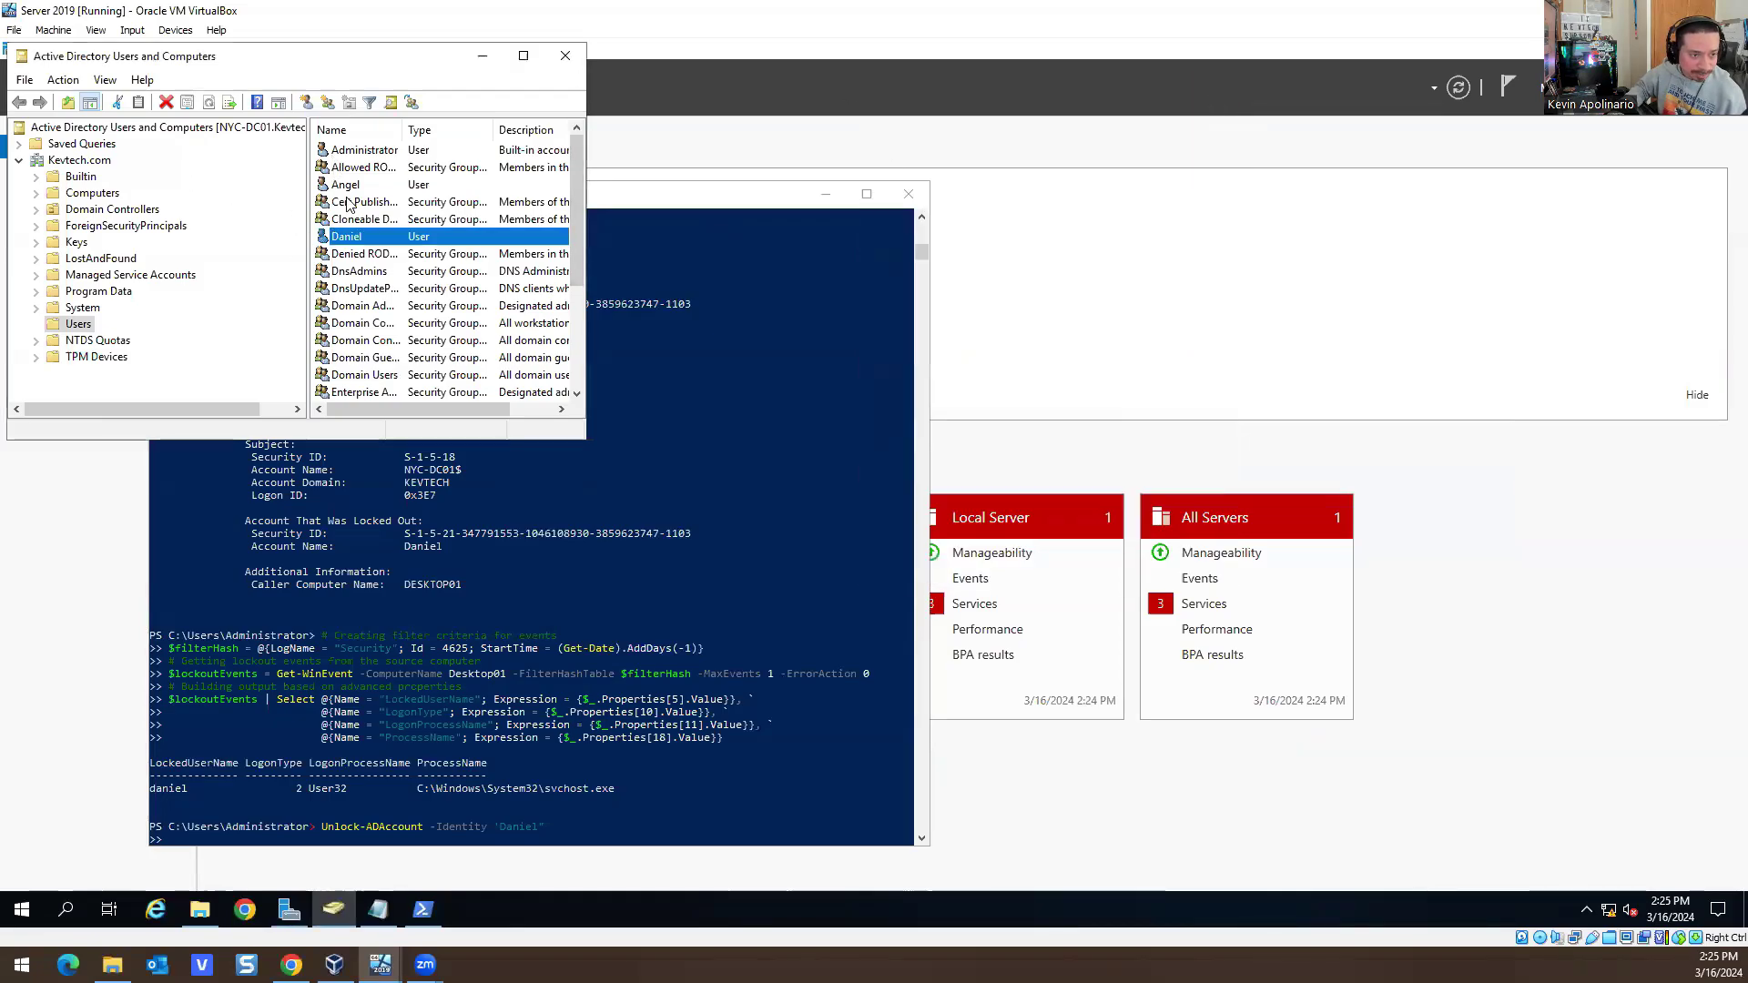
Check whether the user is still locked out in the account properties, and close the properties
double_click(530, 236)
click(1005, 173)
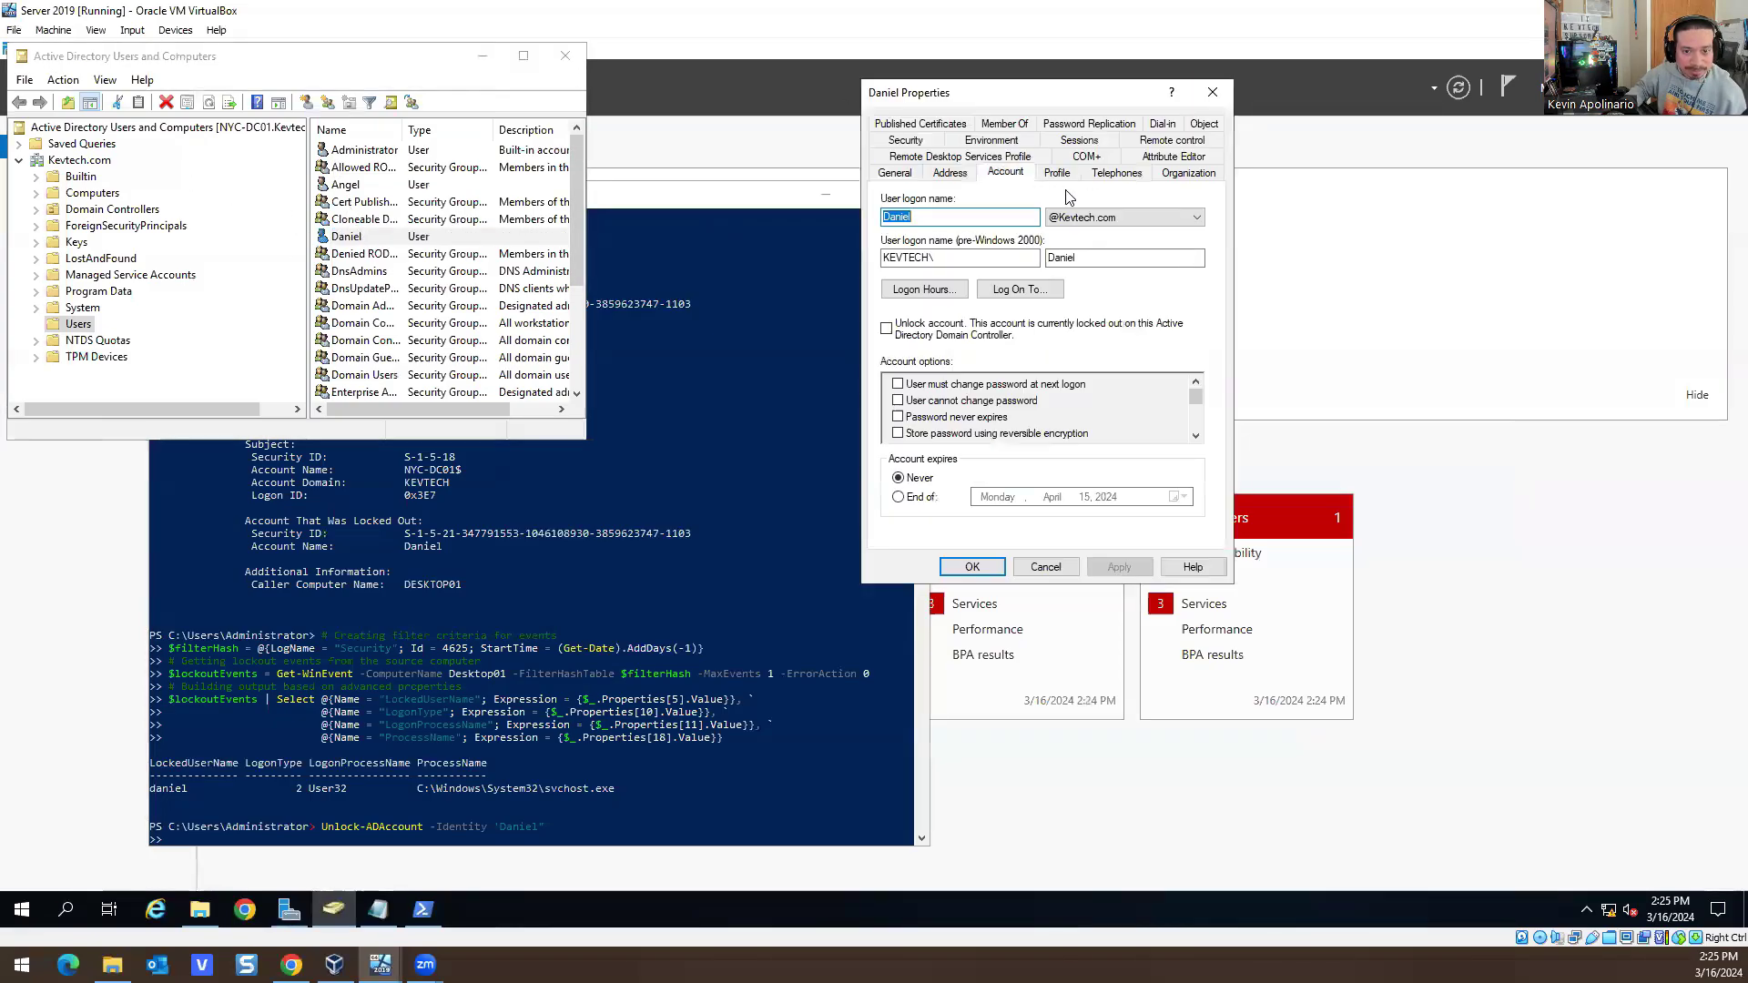
click(1212, 92)
Cancel the incomplete Unlock-ADAccount command in PowerShell, including the script pasted after it
click(539, 706)
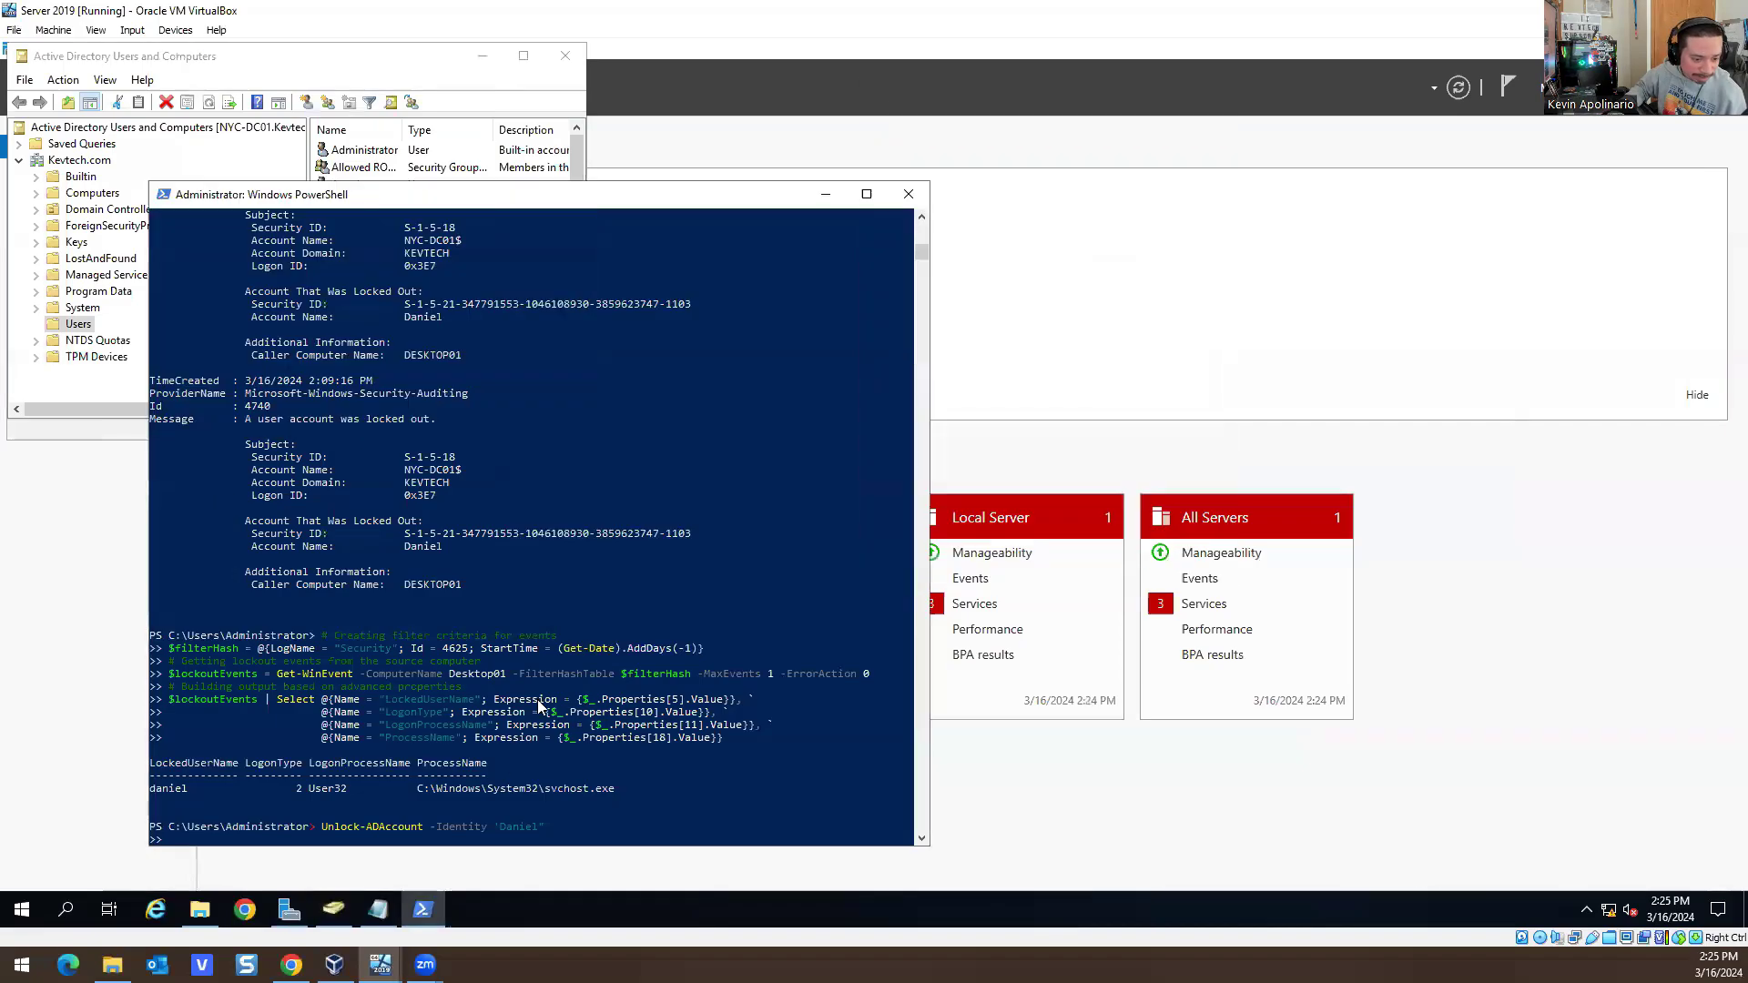
right_click(556, 656)
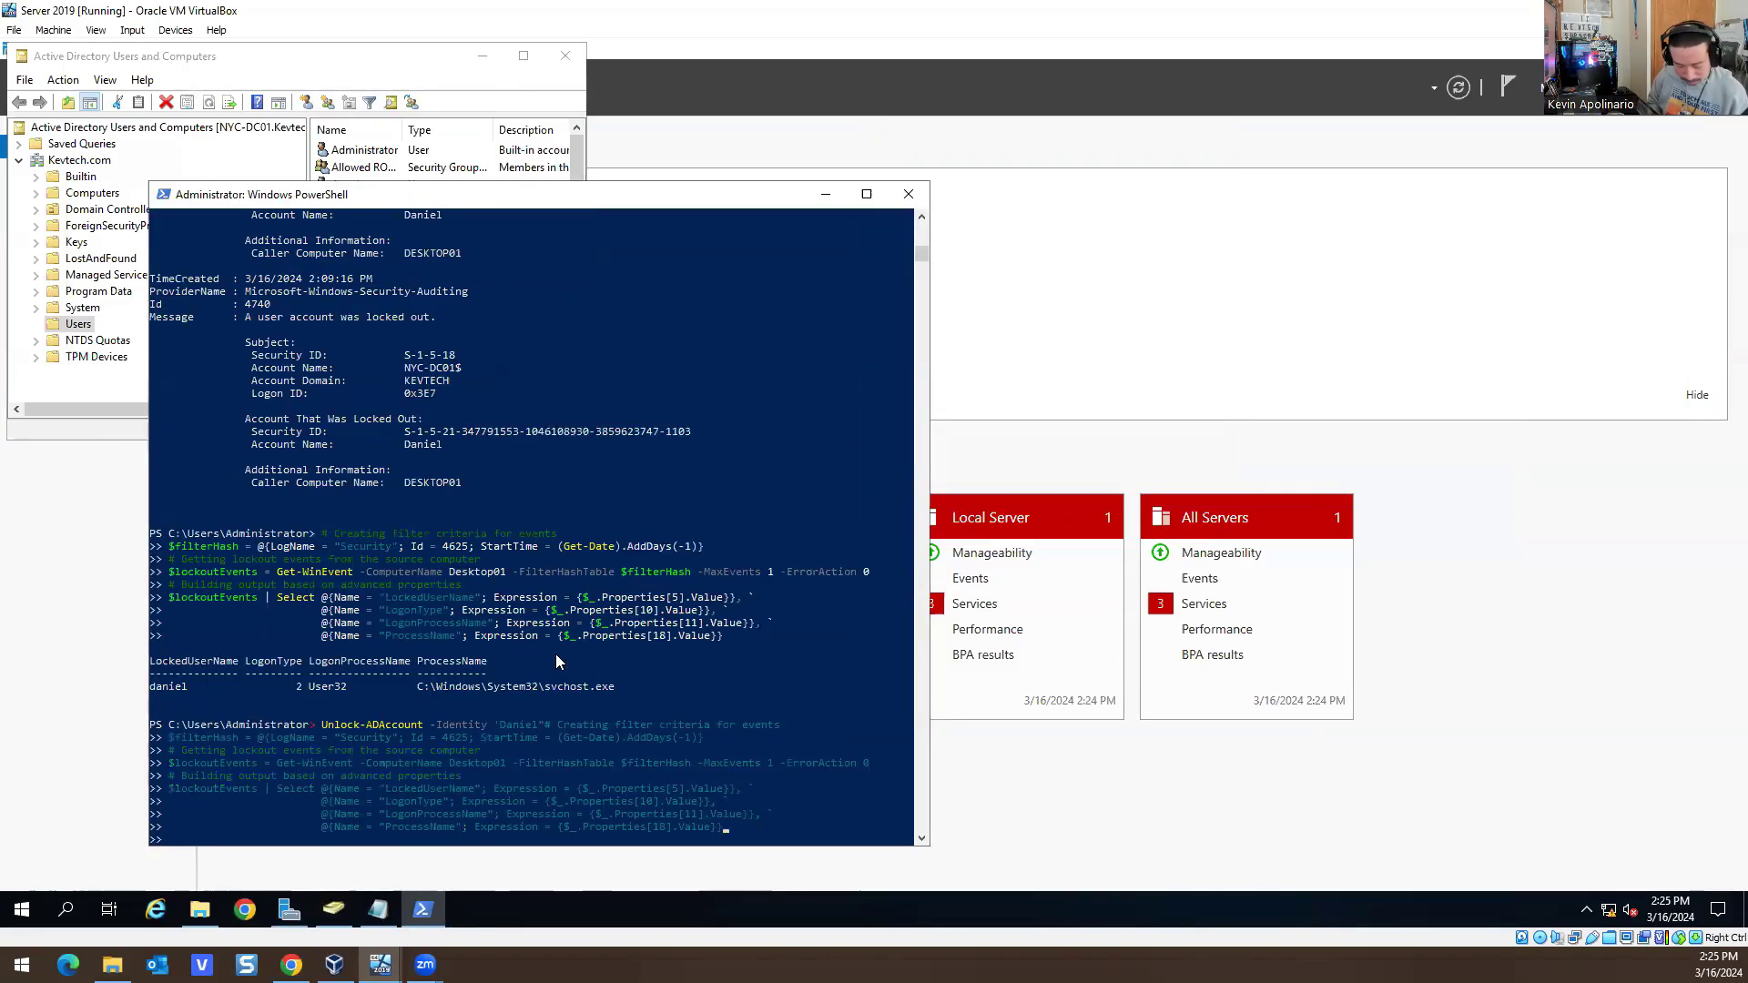
key(ctrl+c)
right_click(555, 653)
Look back through the PowerShell command history for a command to reuse
key(Up)
key(Up)
key(Up)
key(Up)
key(Up)
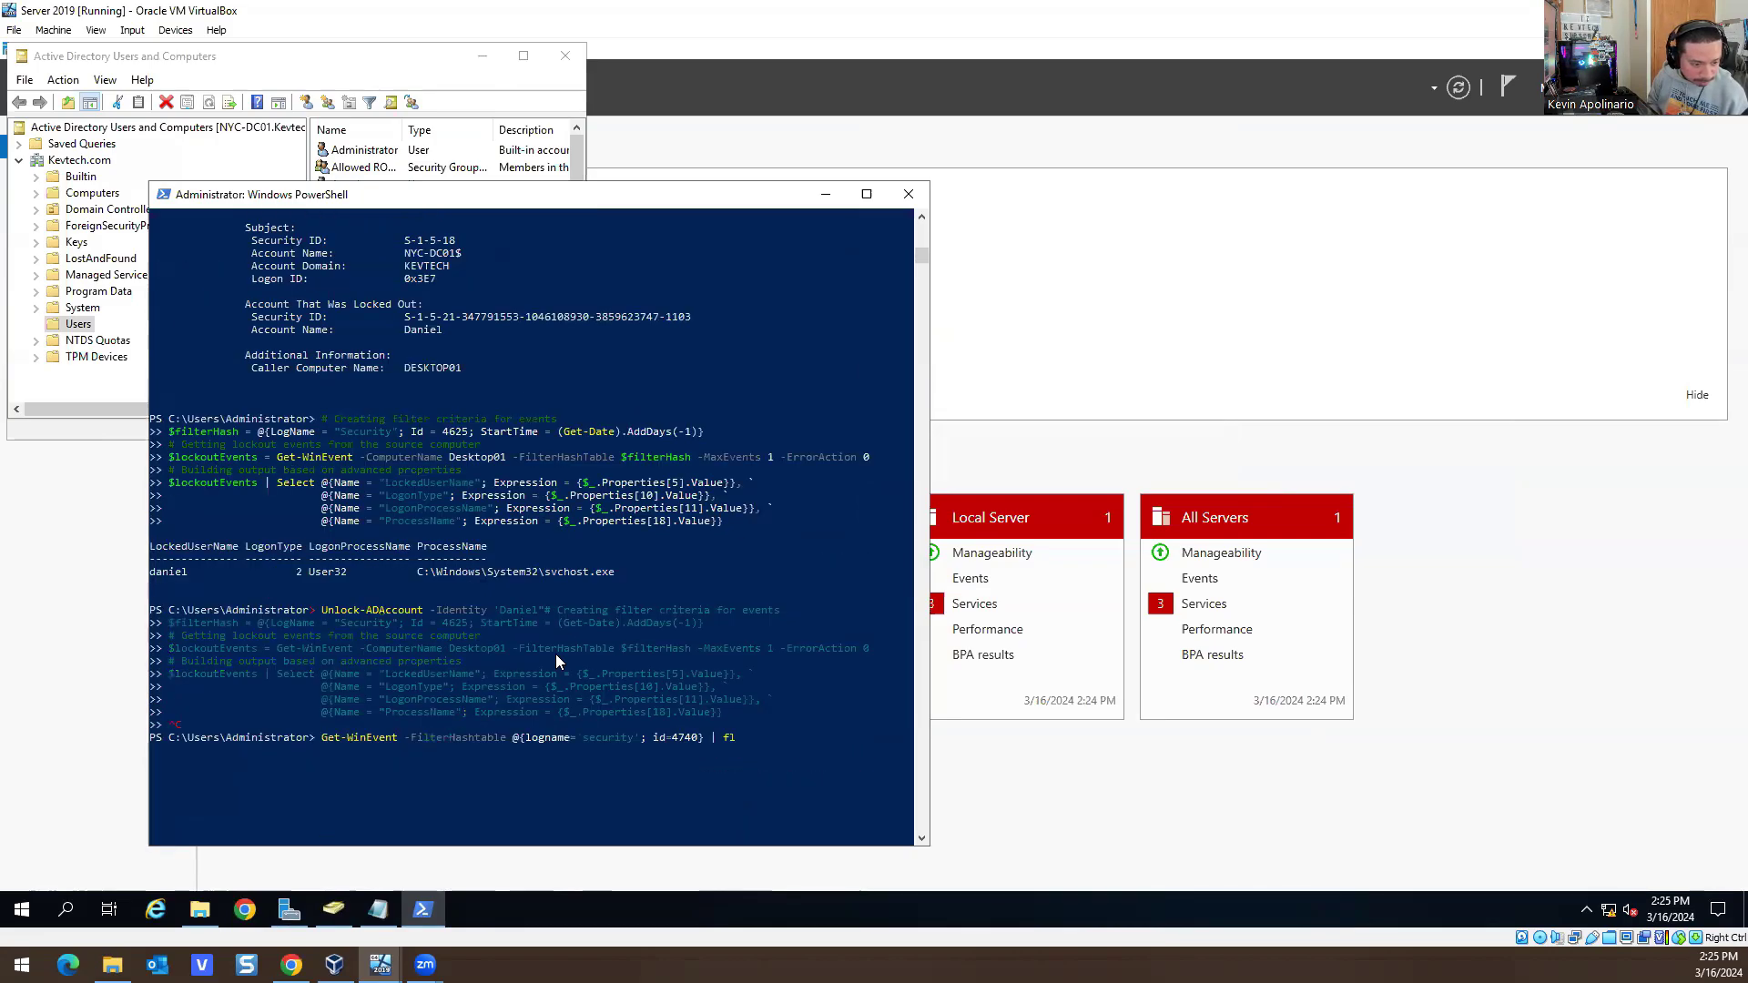
key(Up)
key(Up)
key(Up)
key(Up)
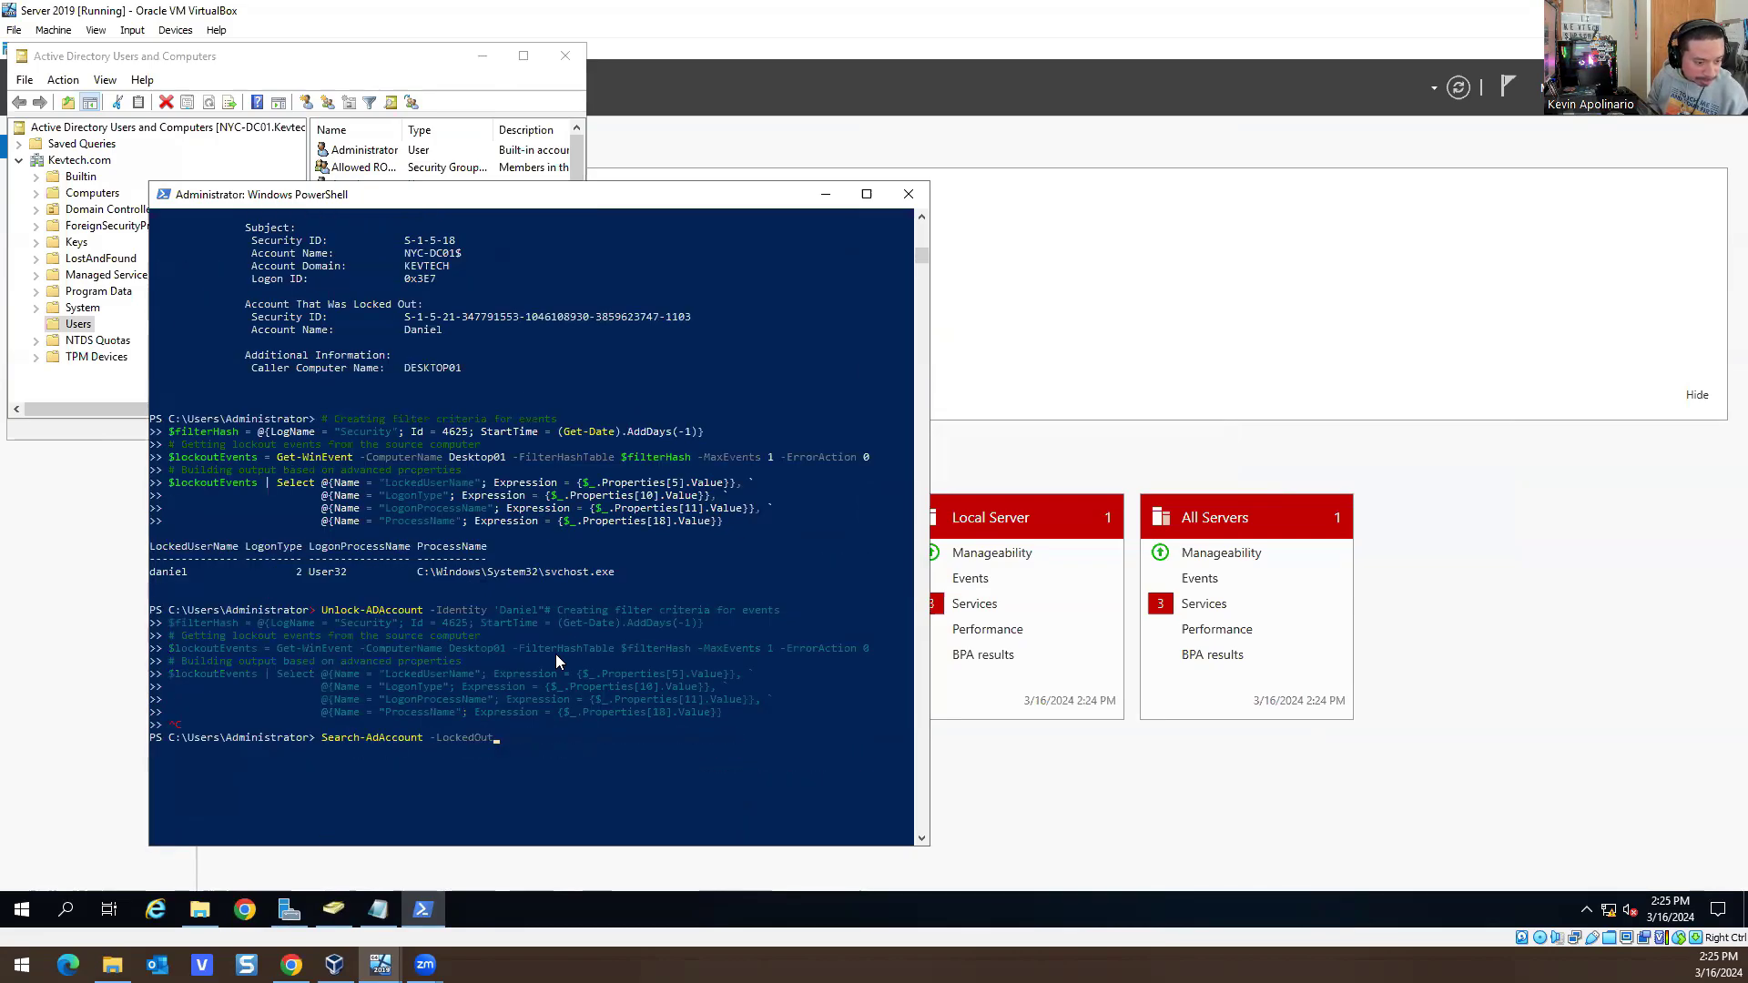
key(Up)
key(Up)
key(Up)
key(Up)
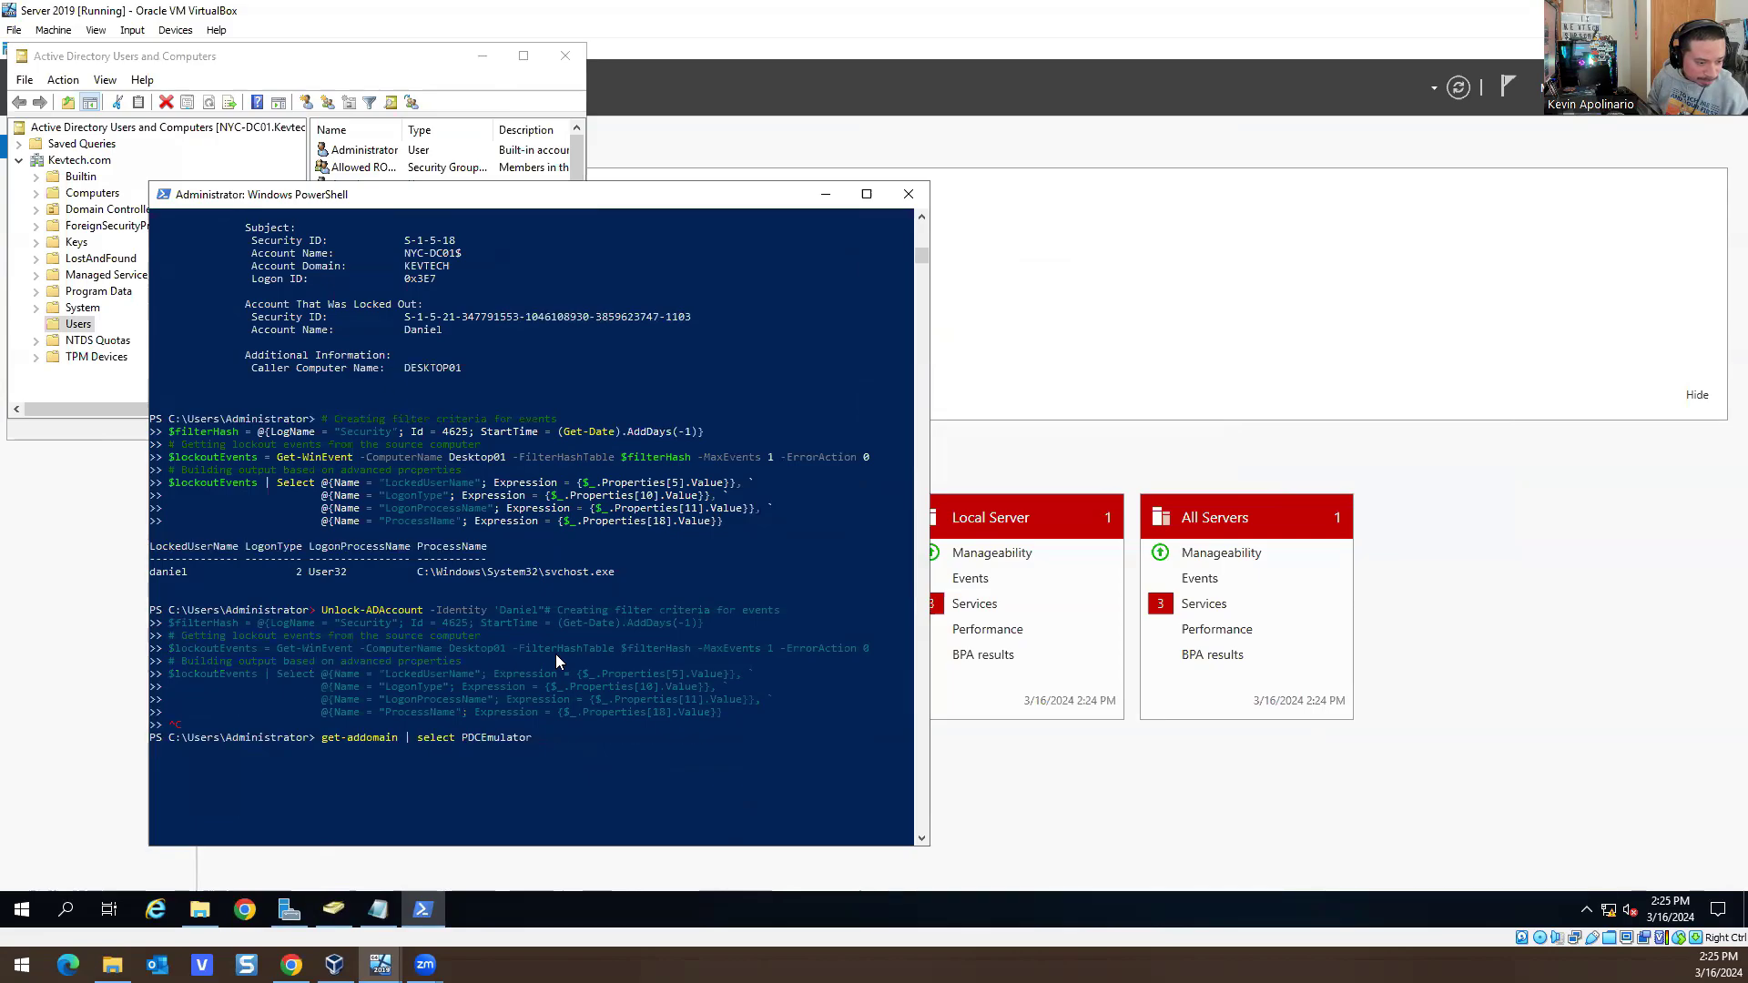
key(Up)
key(Up)
key(Up)
key(Up)
key(Up)
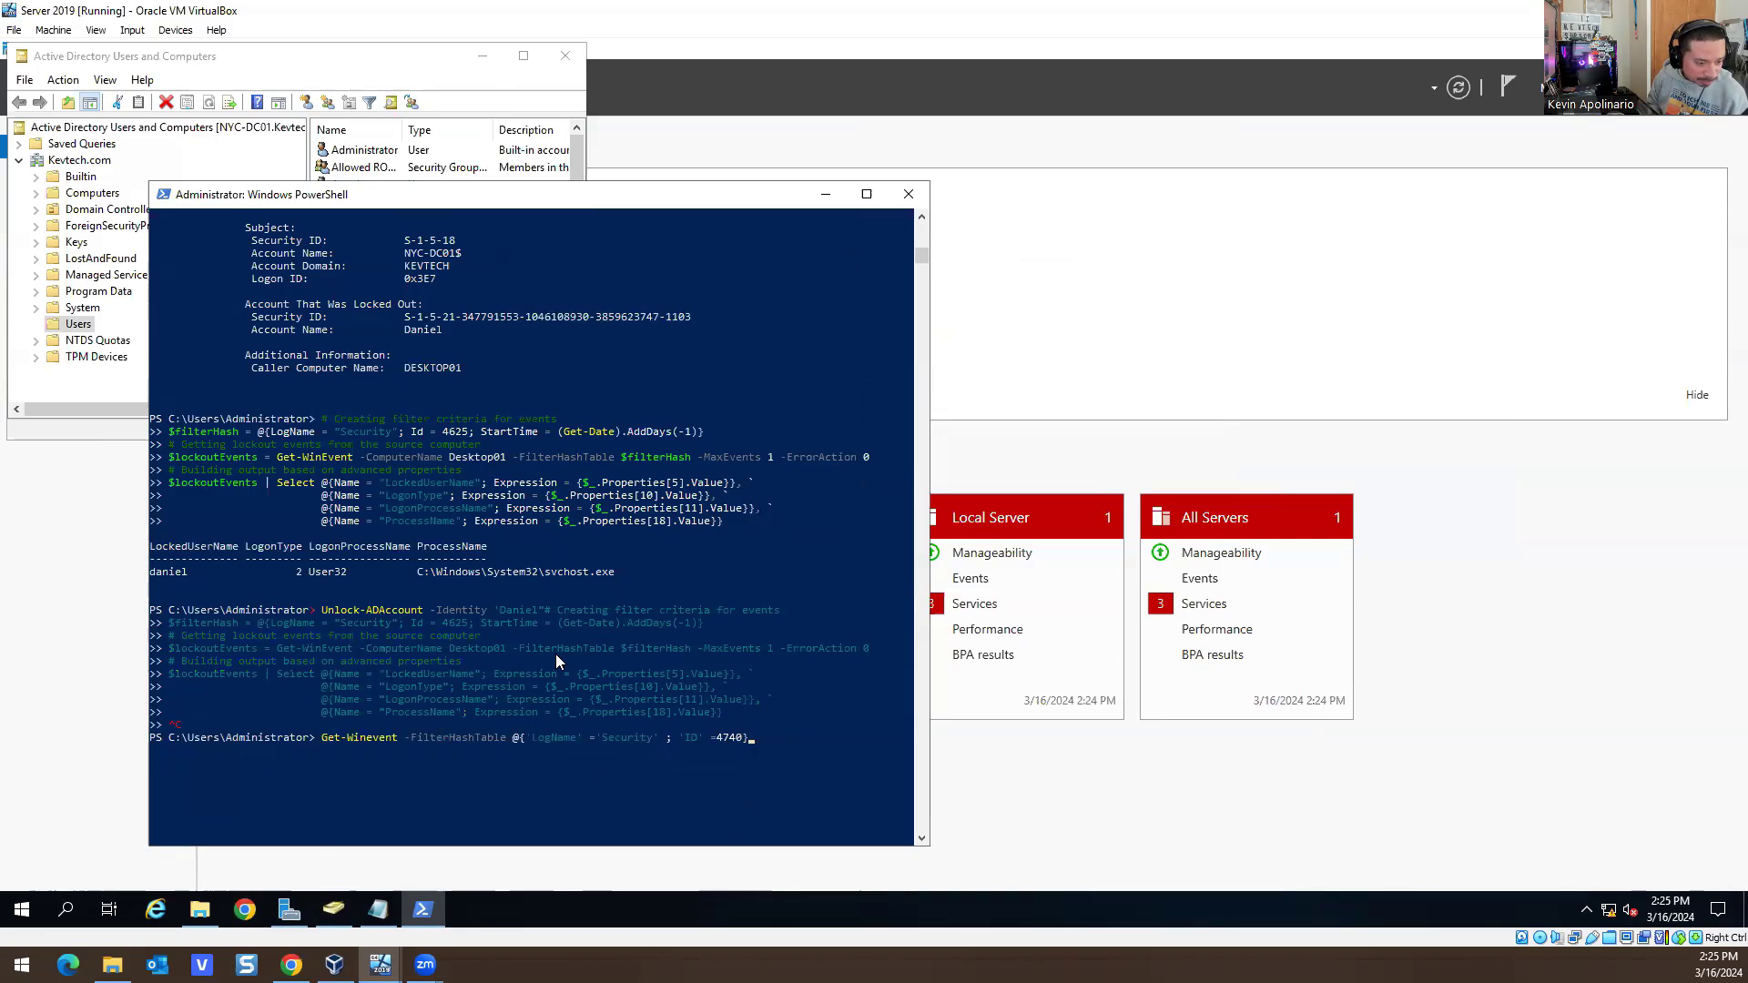
key(Up)
key(Up)
key(Up)
key(Up)
key(Up)
key(Up)
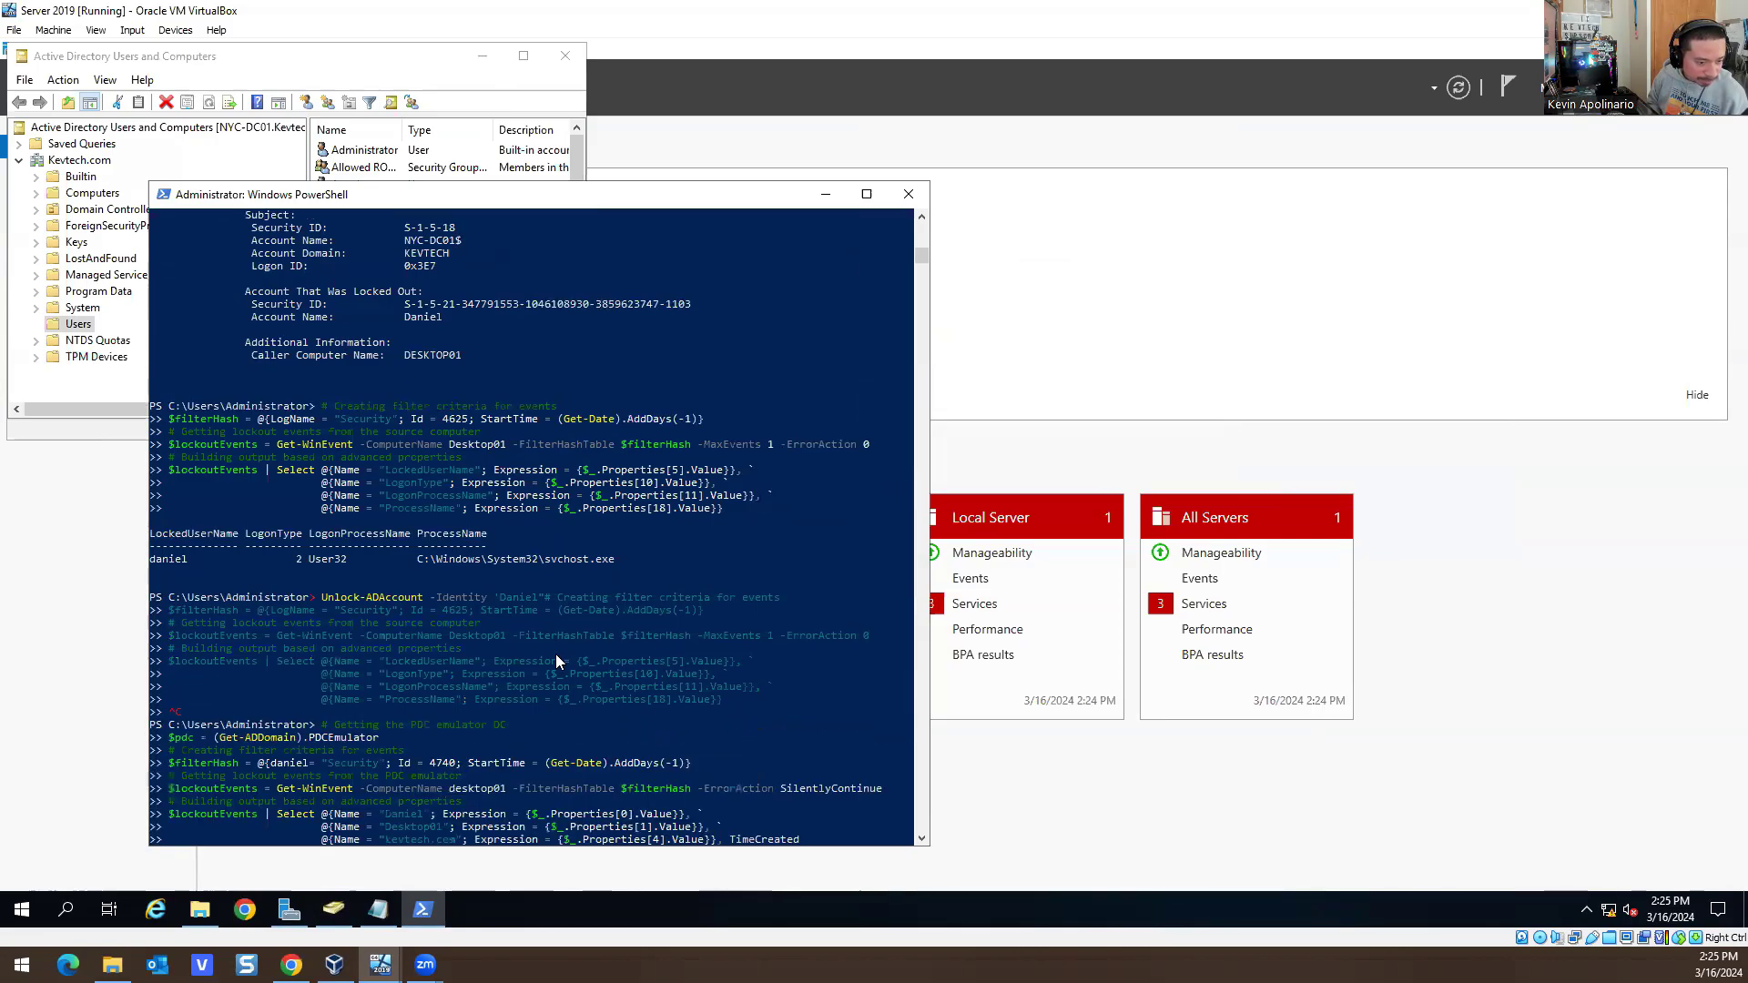
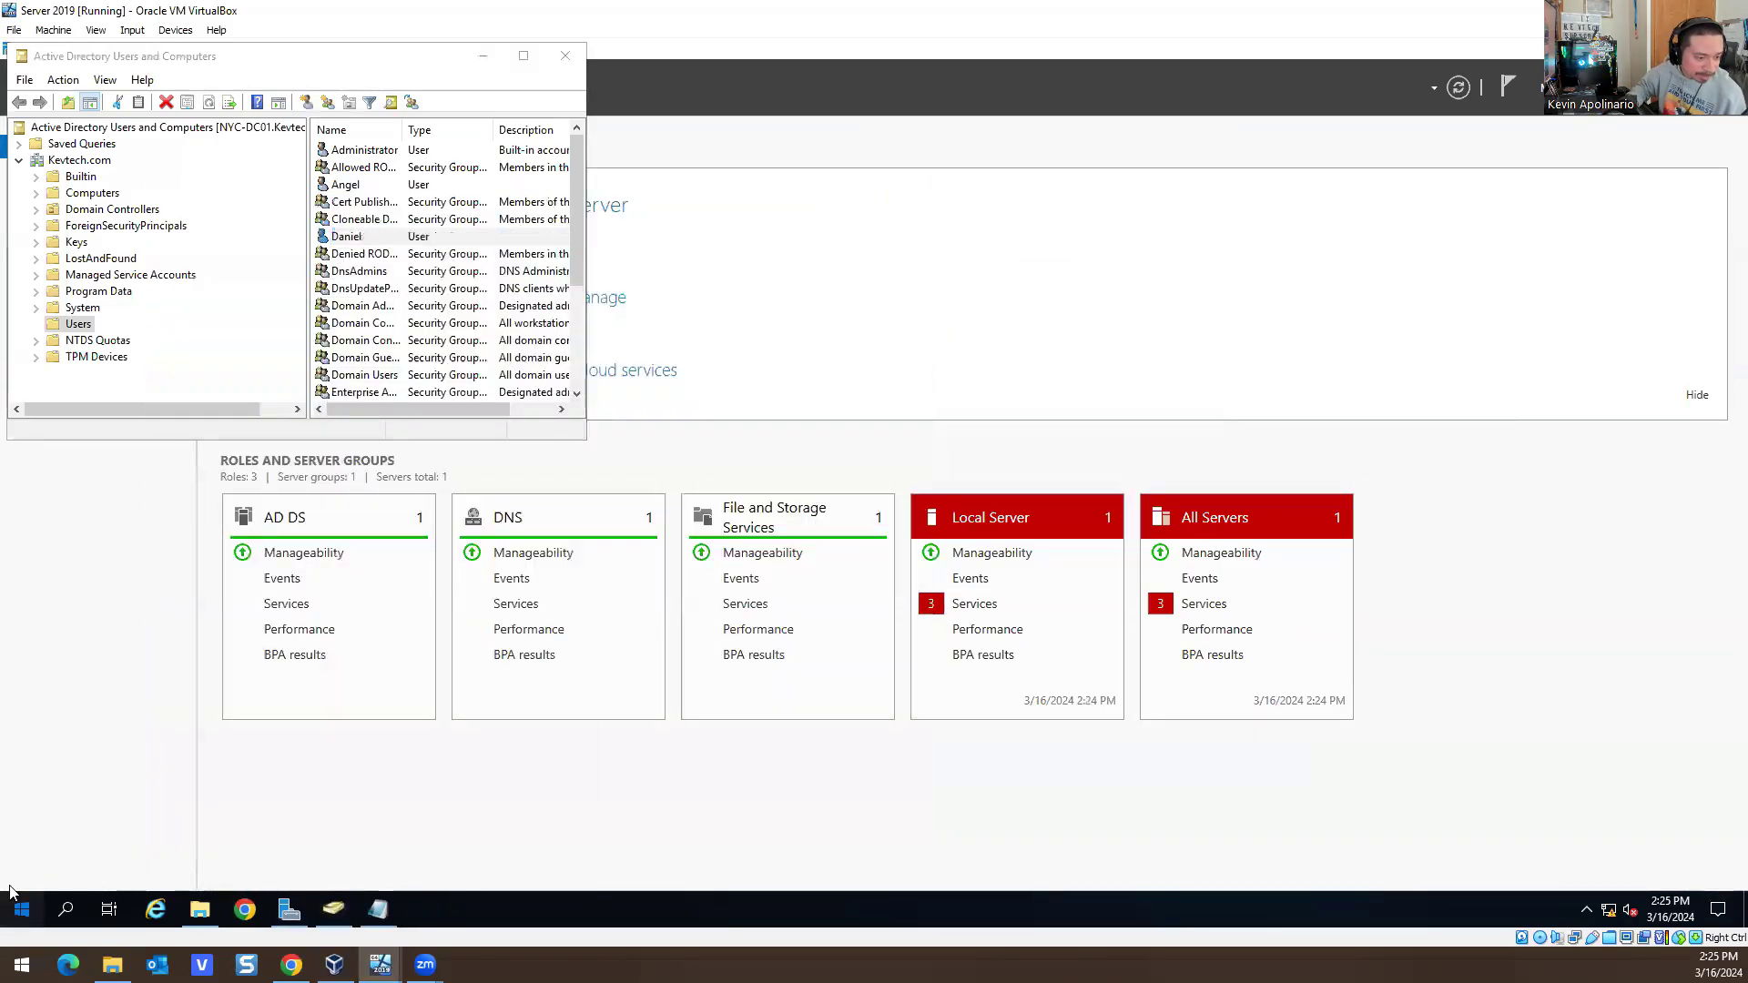
Open a new Windows PowerShell window as administrator and place it beside Active Directory Users and Computers
text(power)
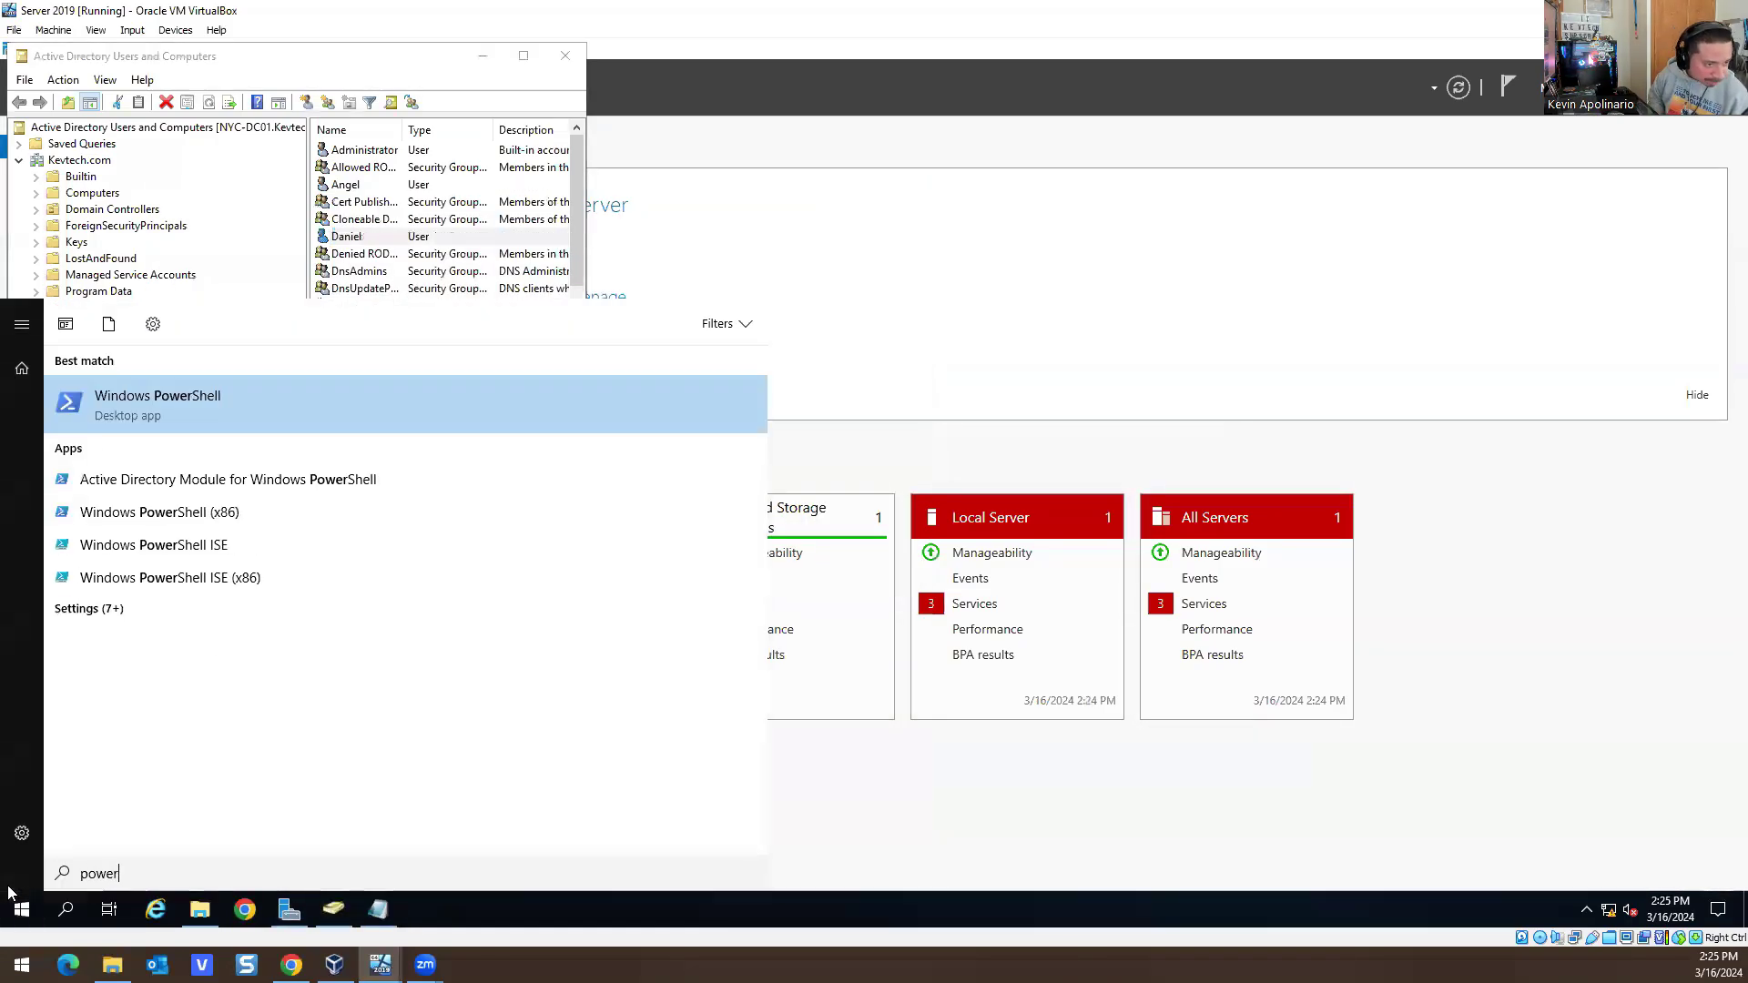
right_click(178, 407)
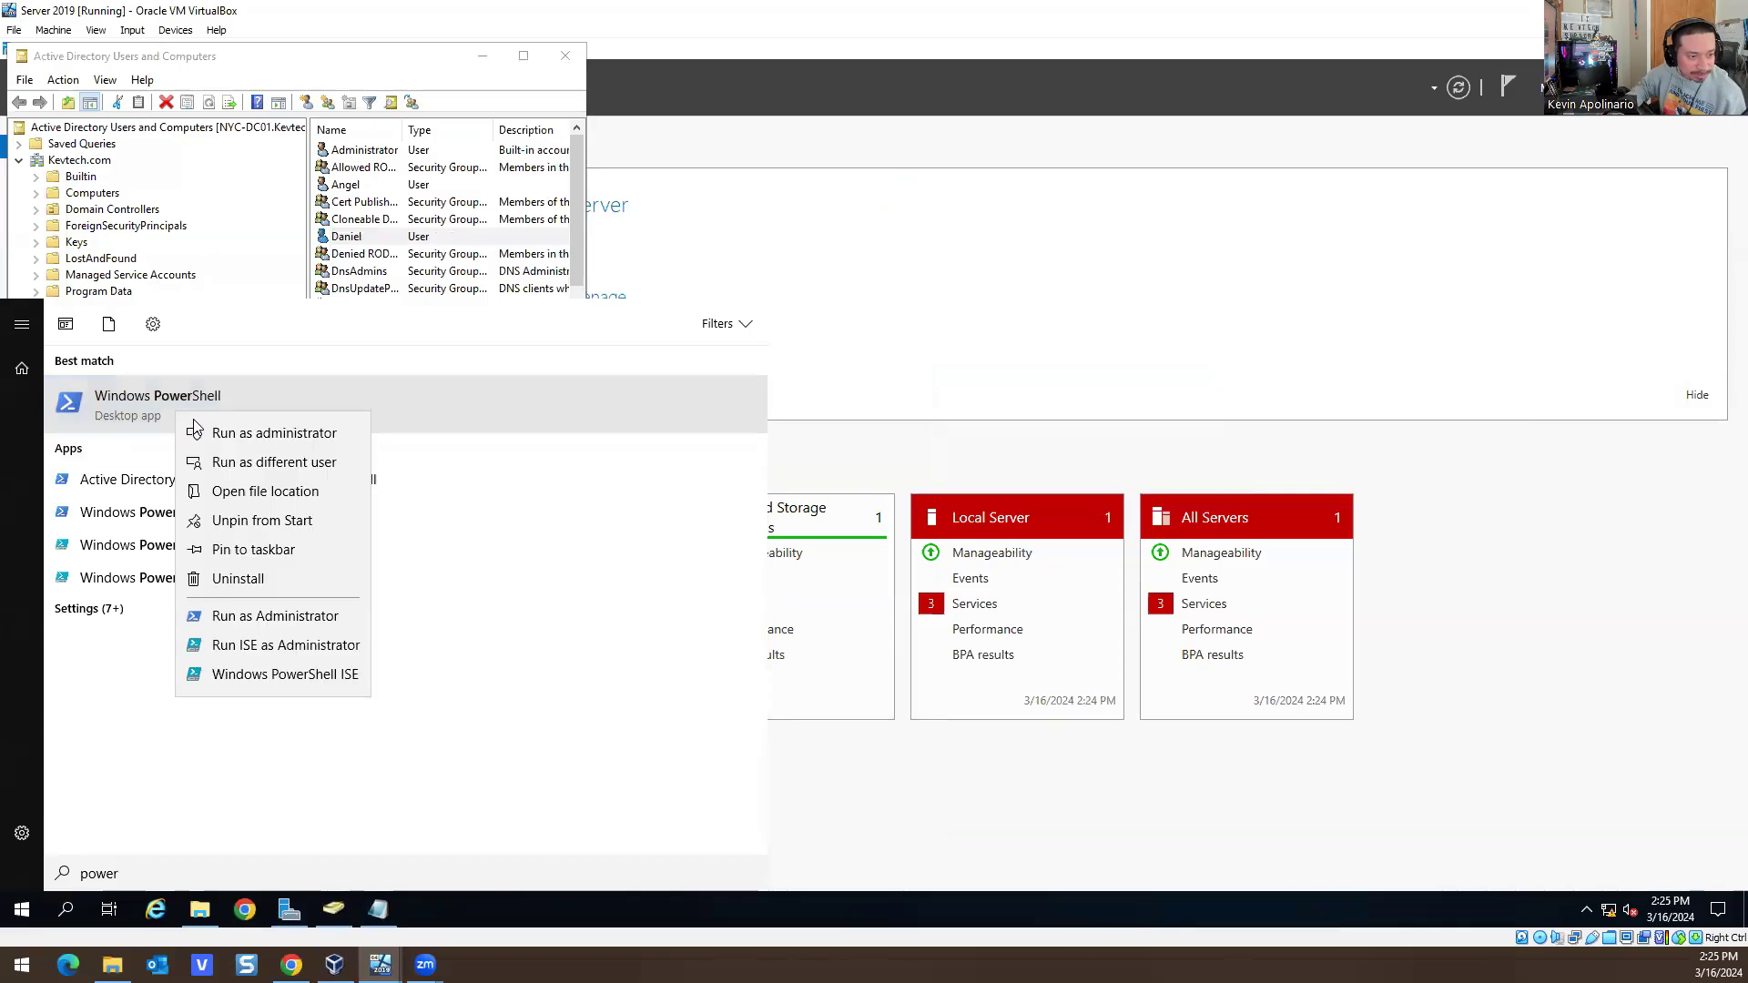
click(266, 433)
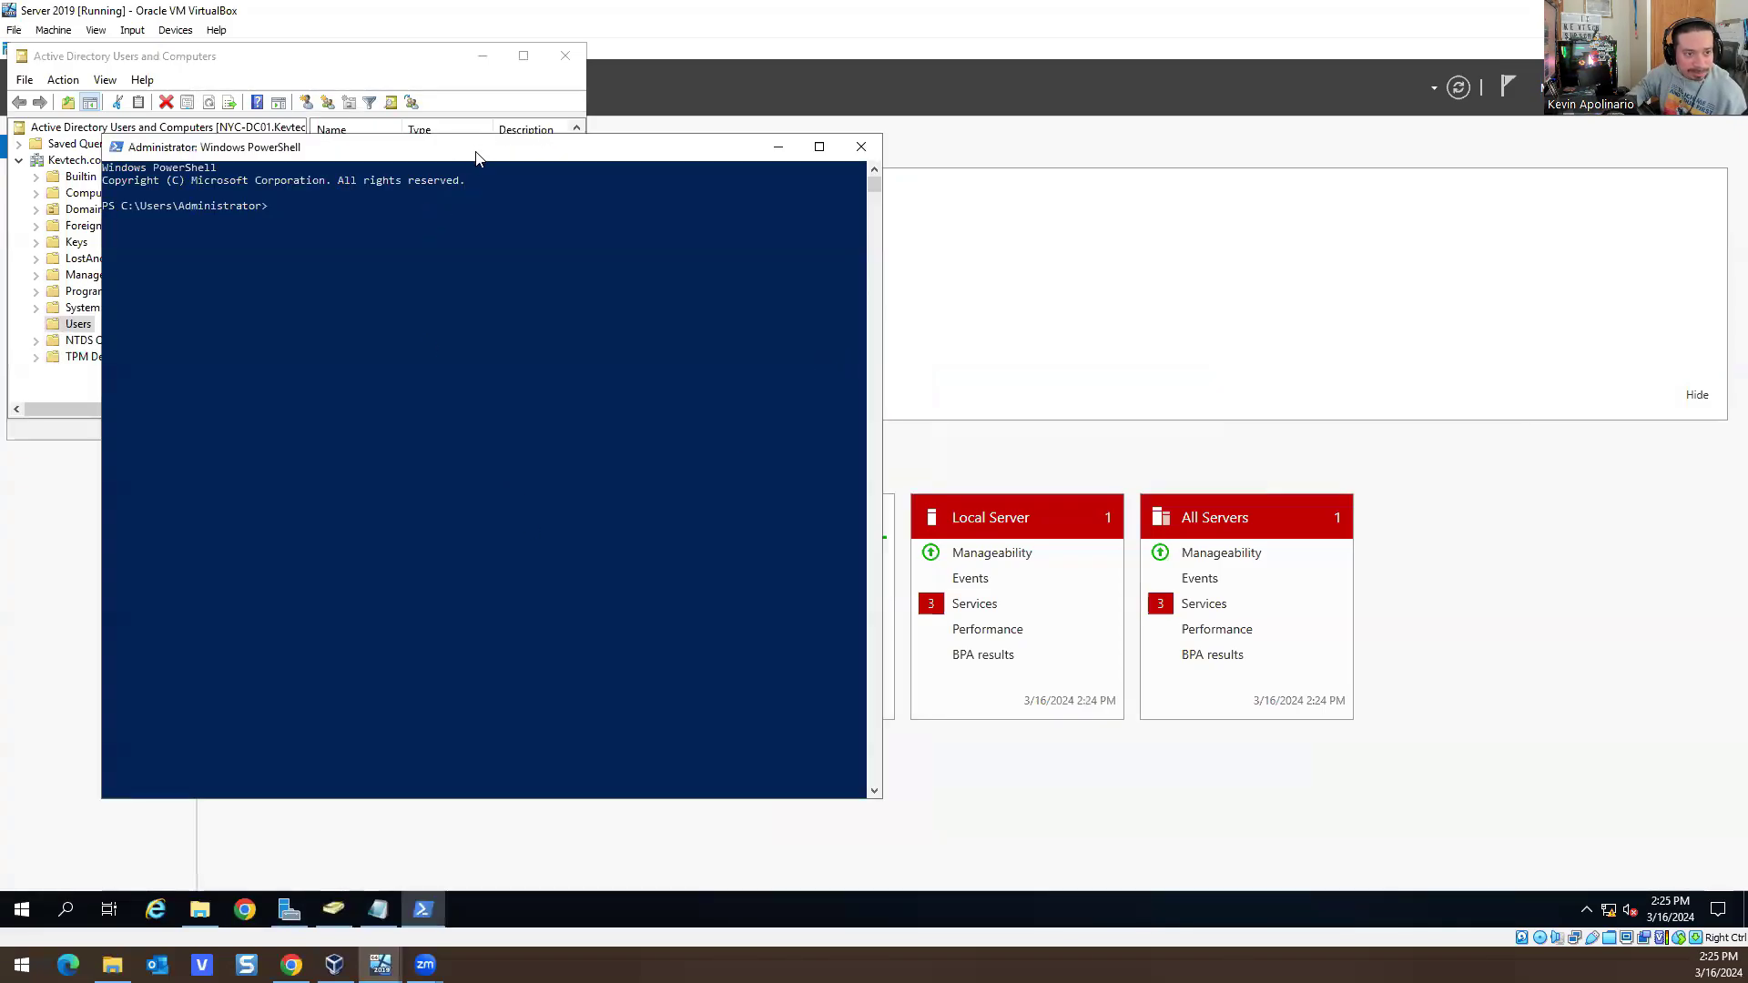
drag(476, 156, 1010, 159)
click(912, 280)
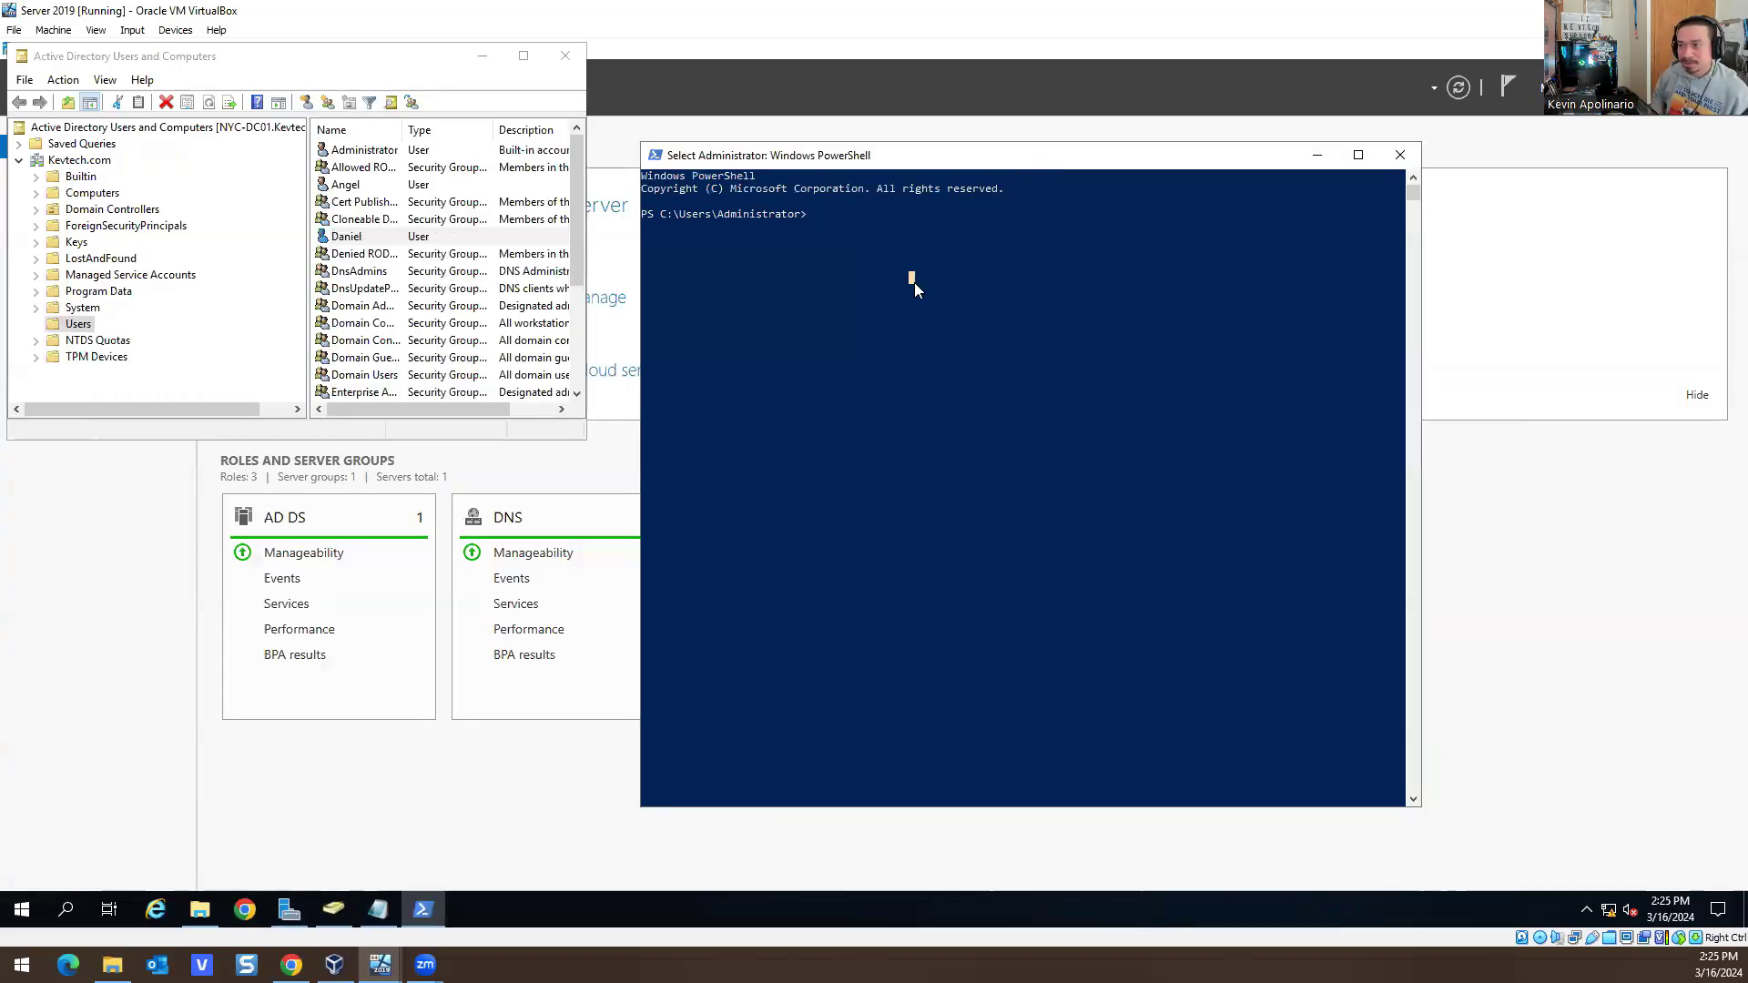
Try to unlock the user from the new PowerShell window with Unlock-AdAccount -Identity and the account name
text(Ub)
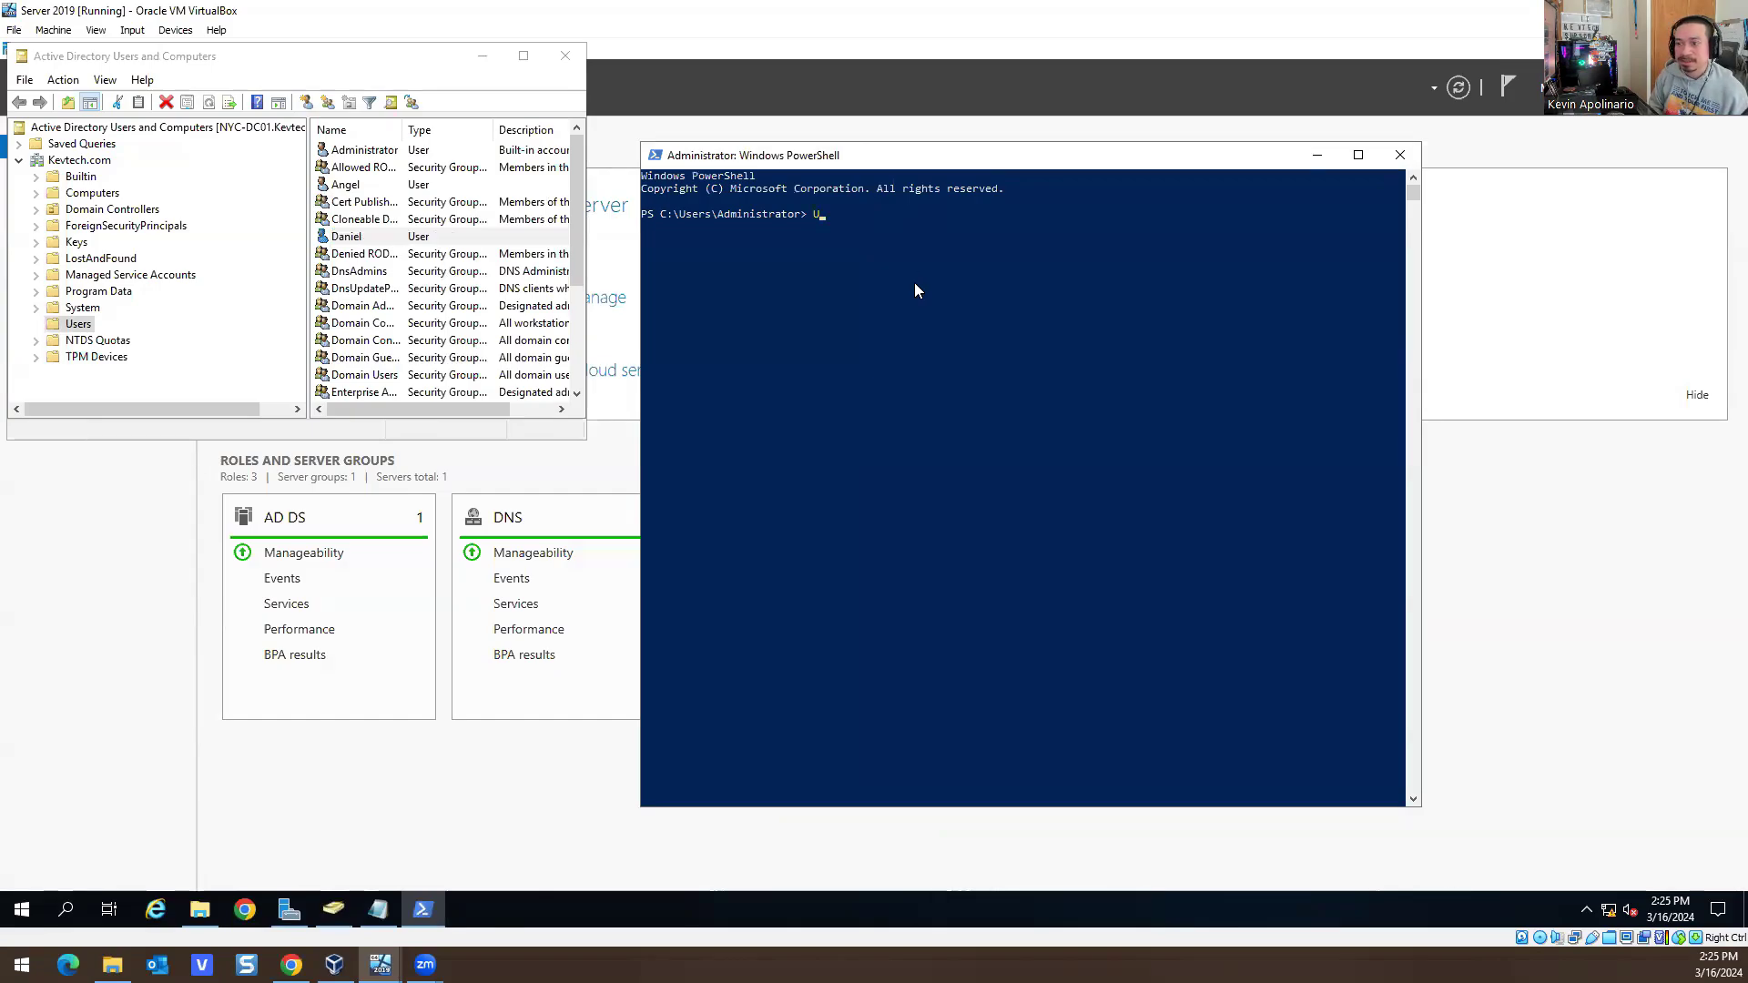
text(lock)
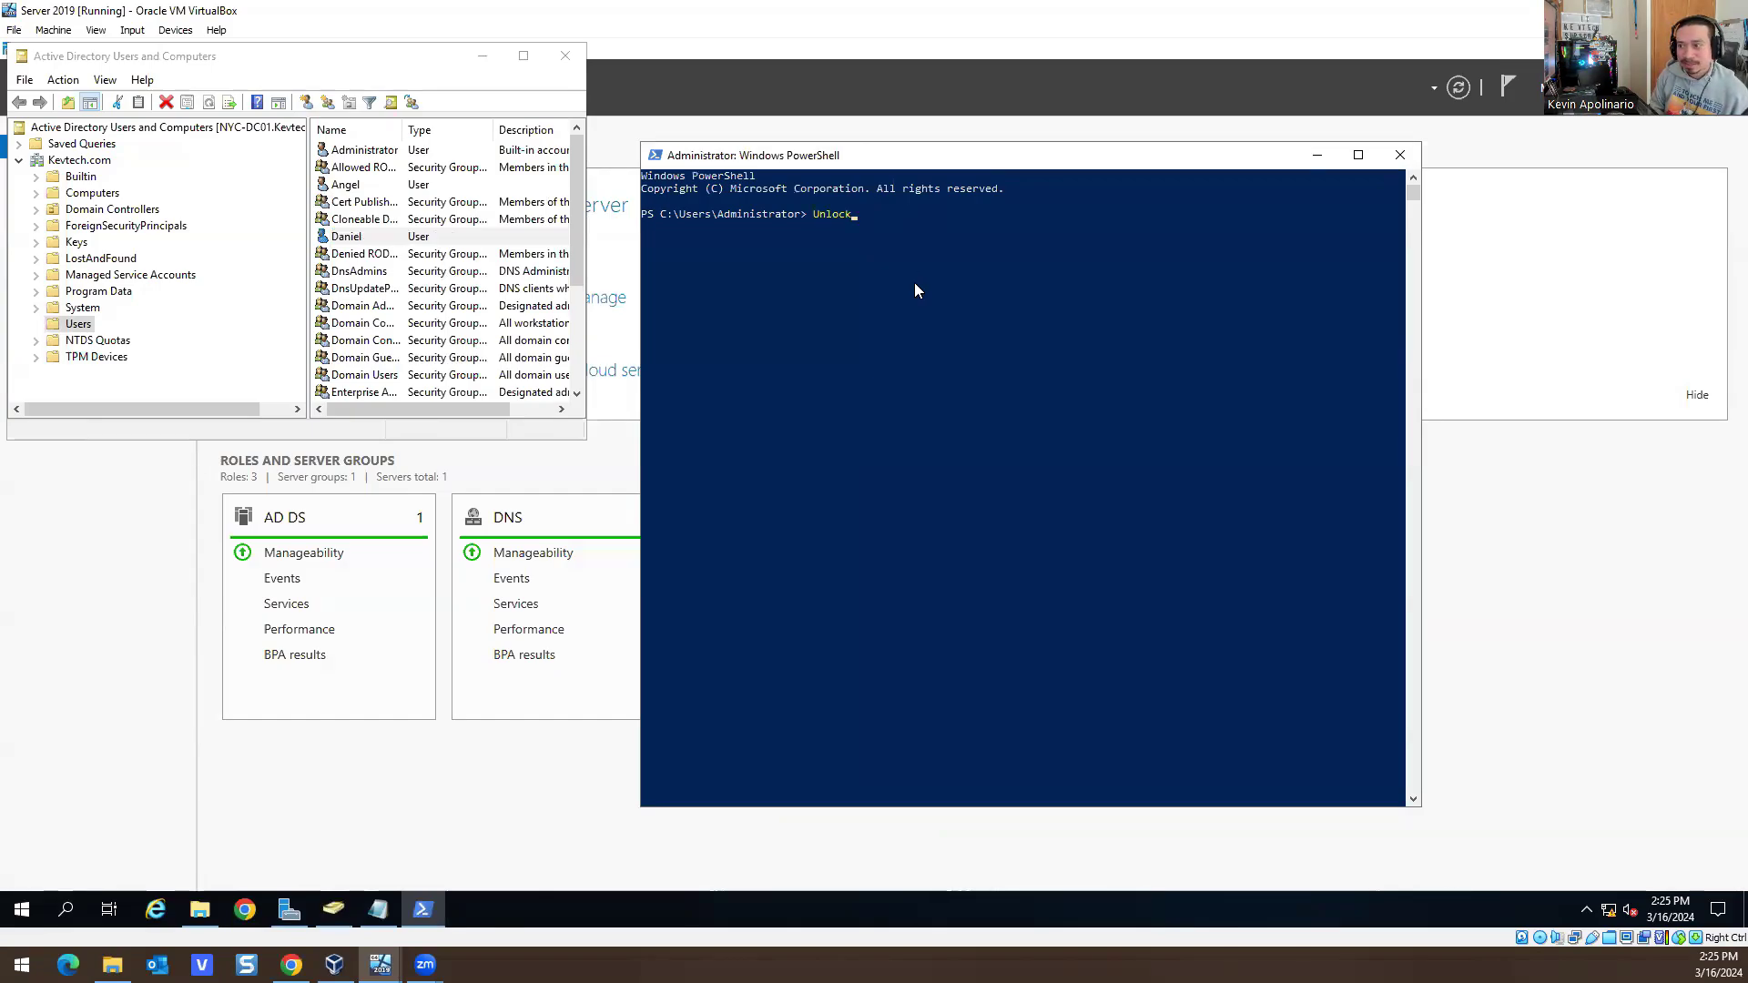
text(-Ad)
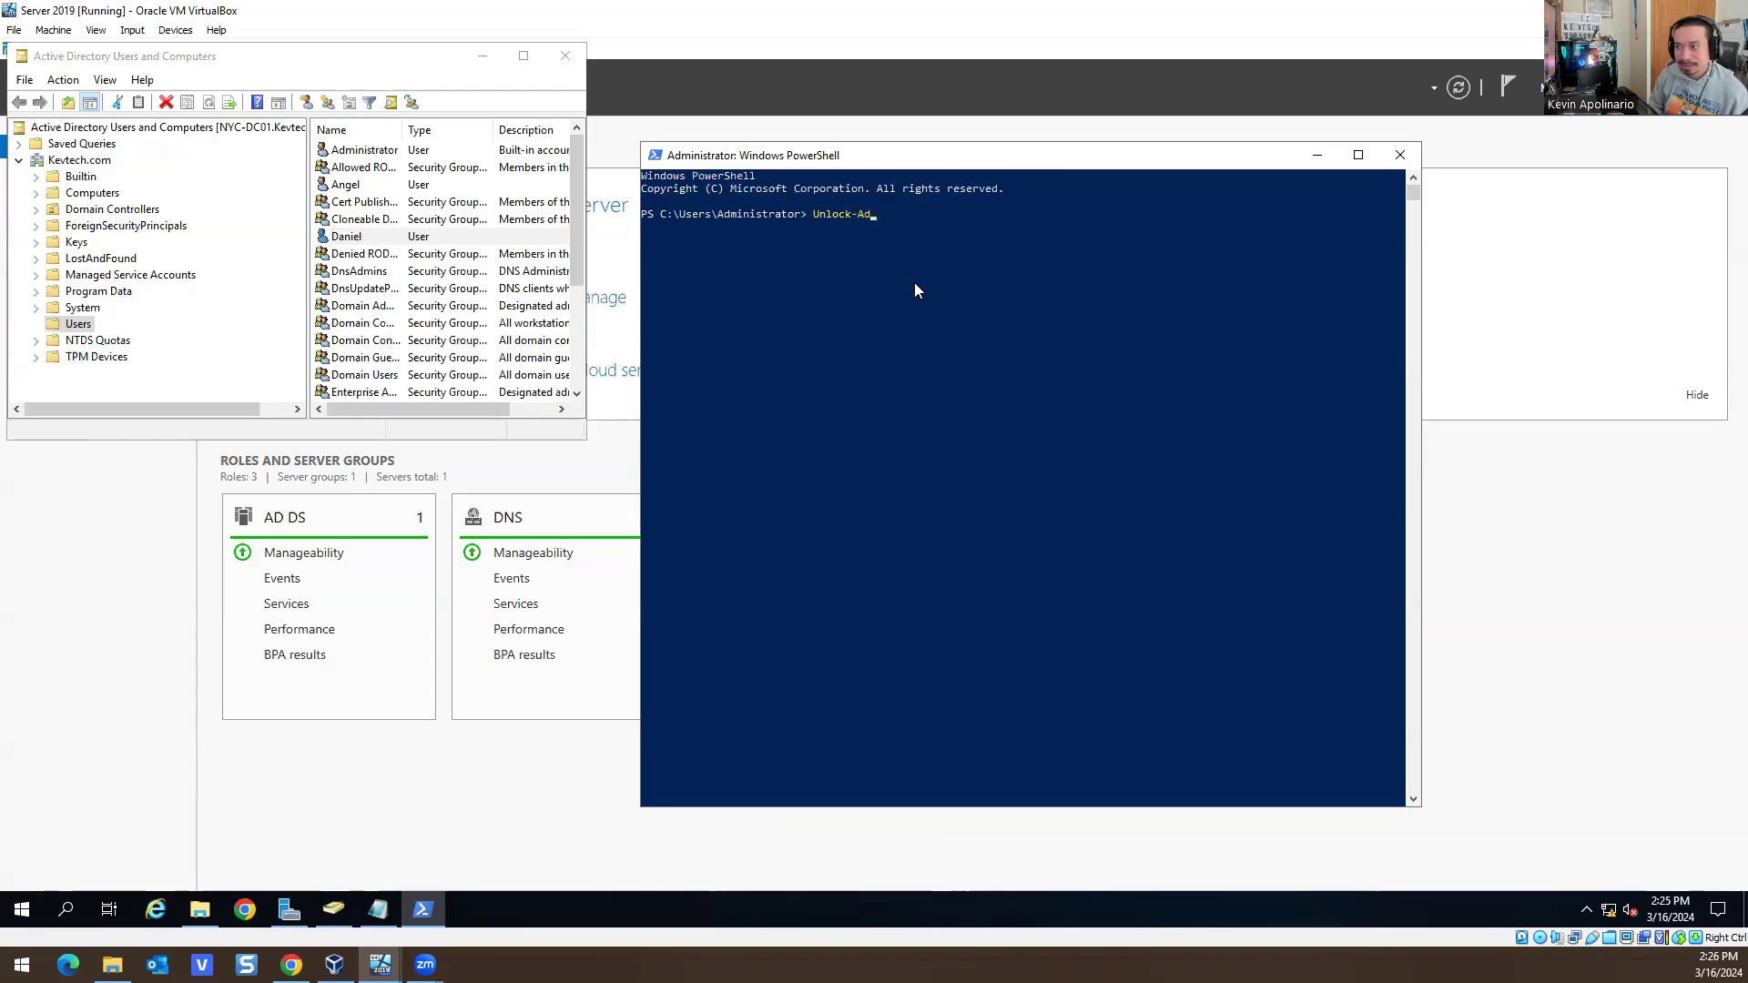
text(Account -)
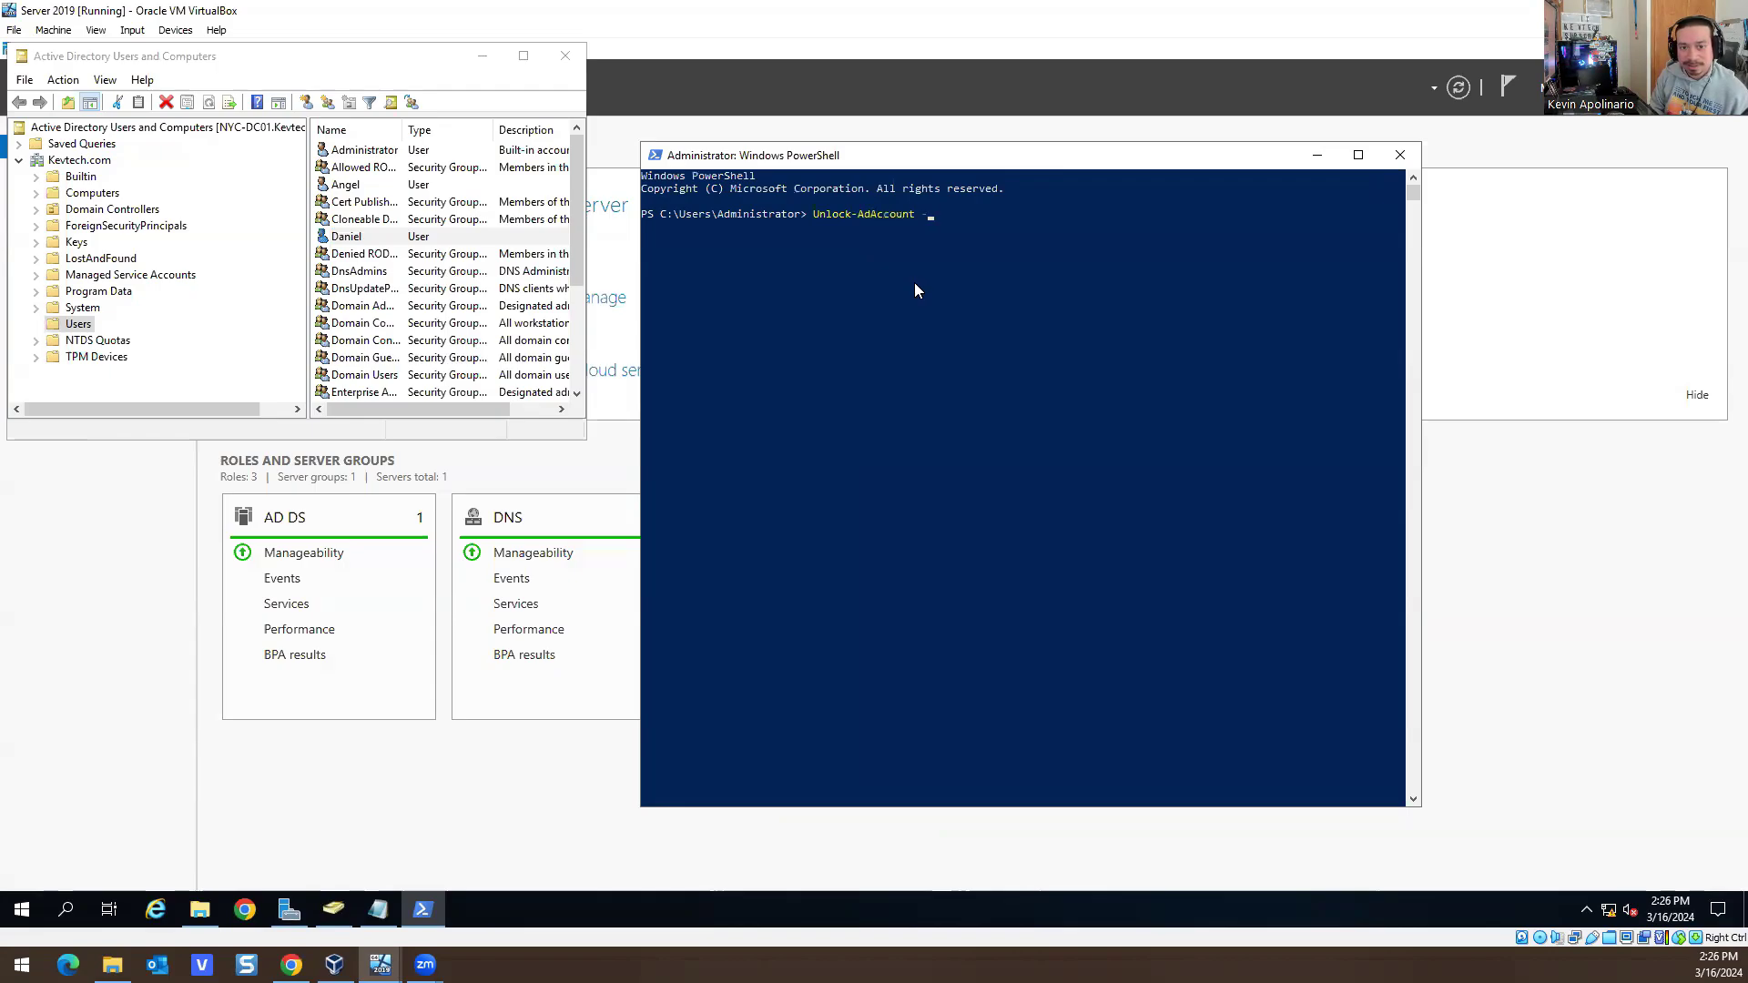
text(Identity ')
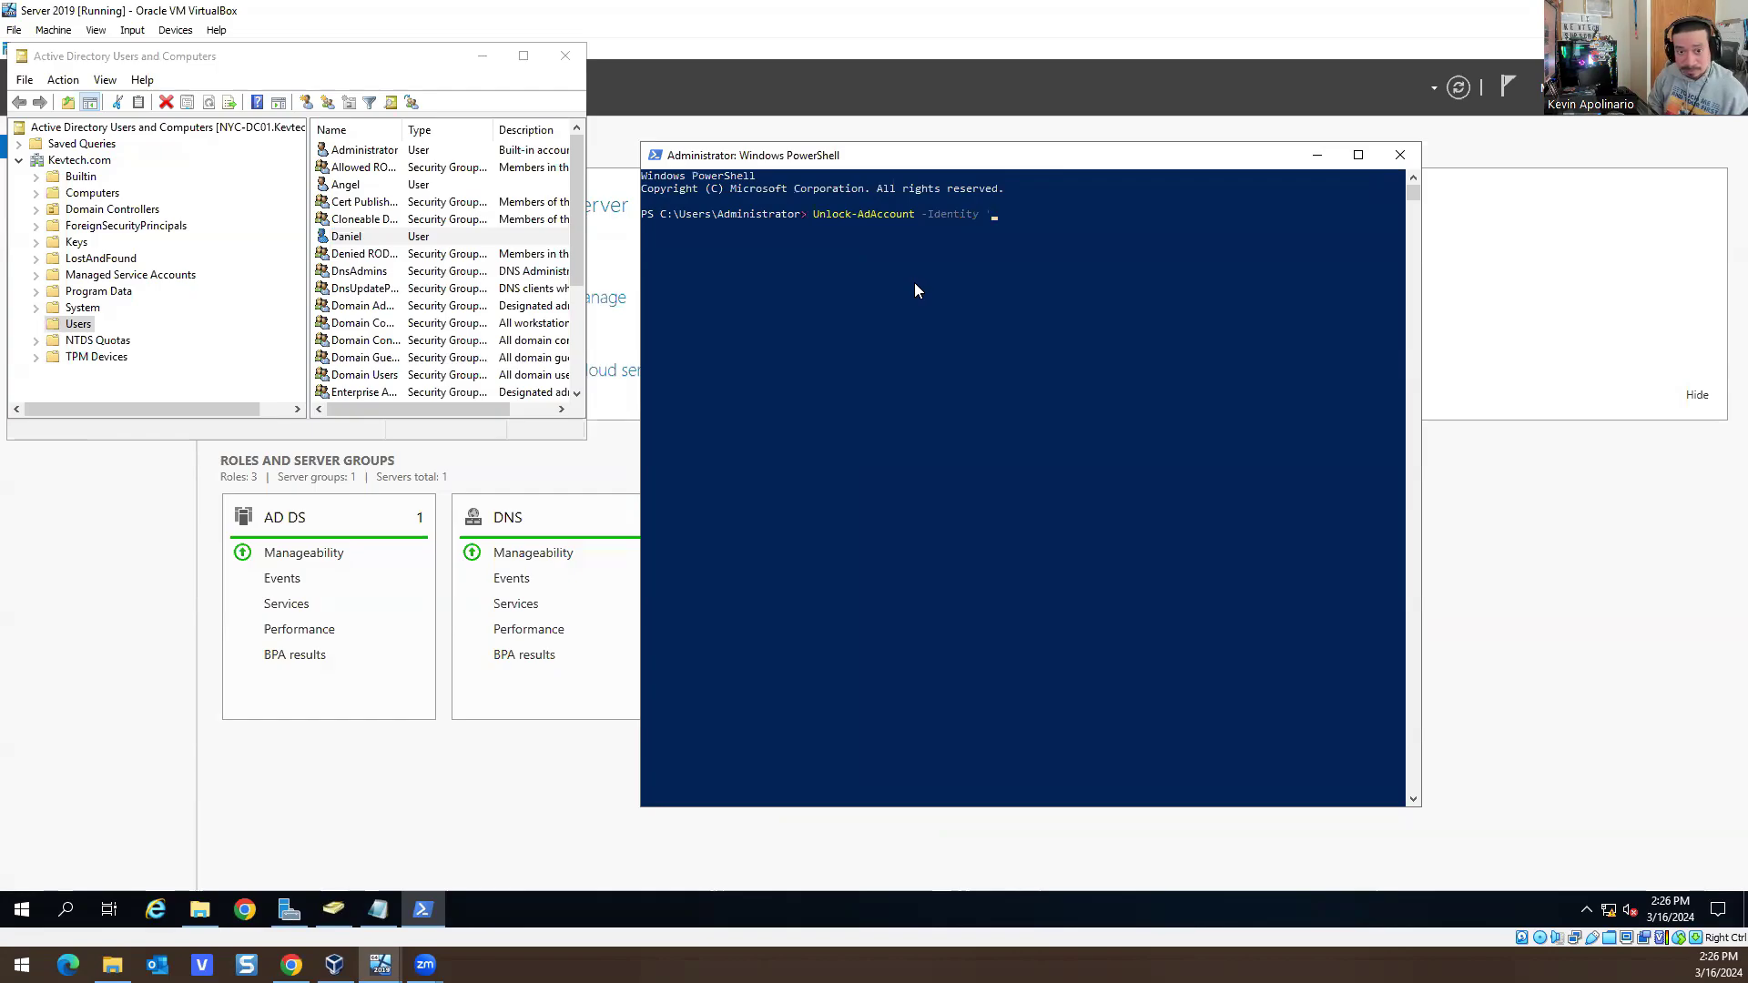
text(Daniel)
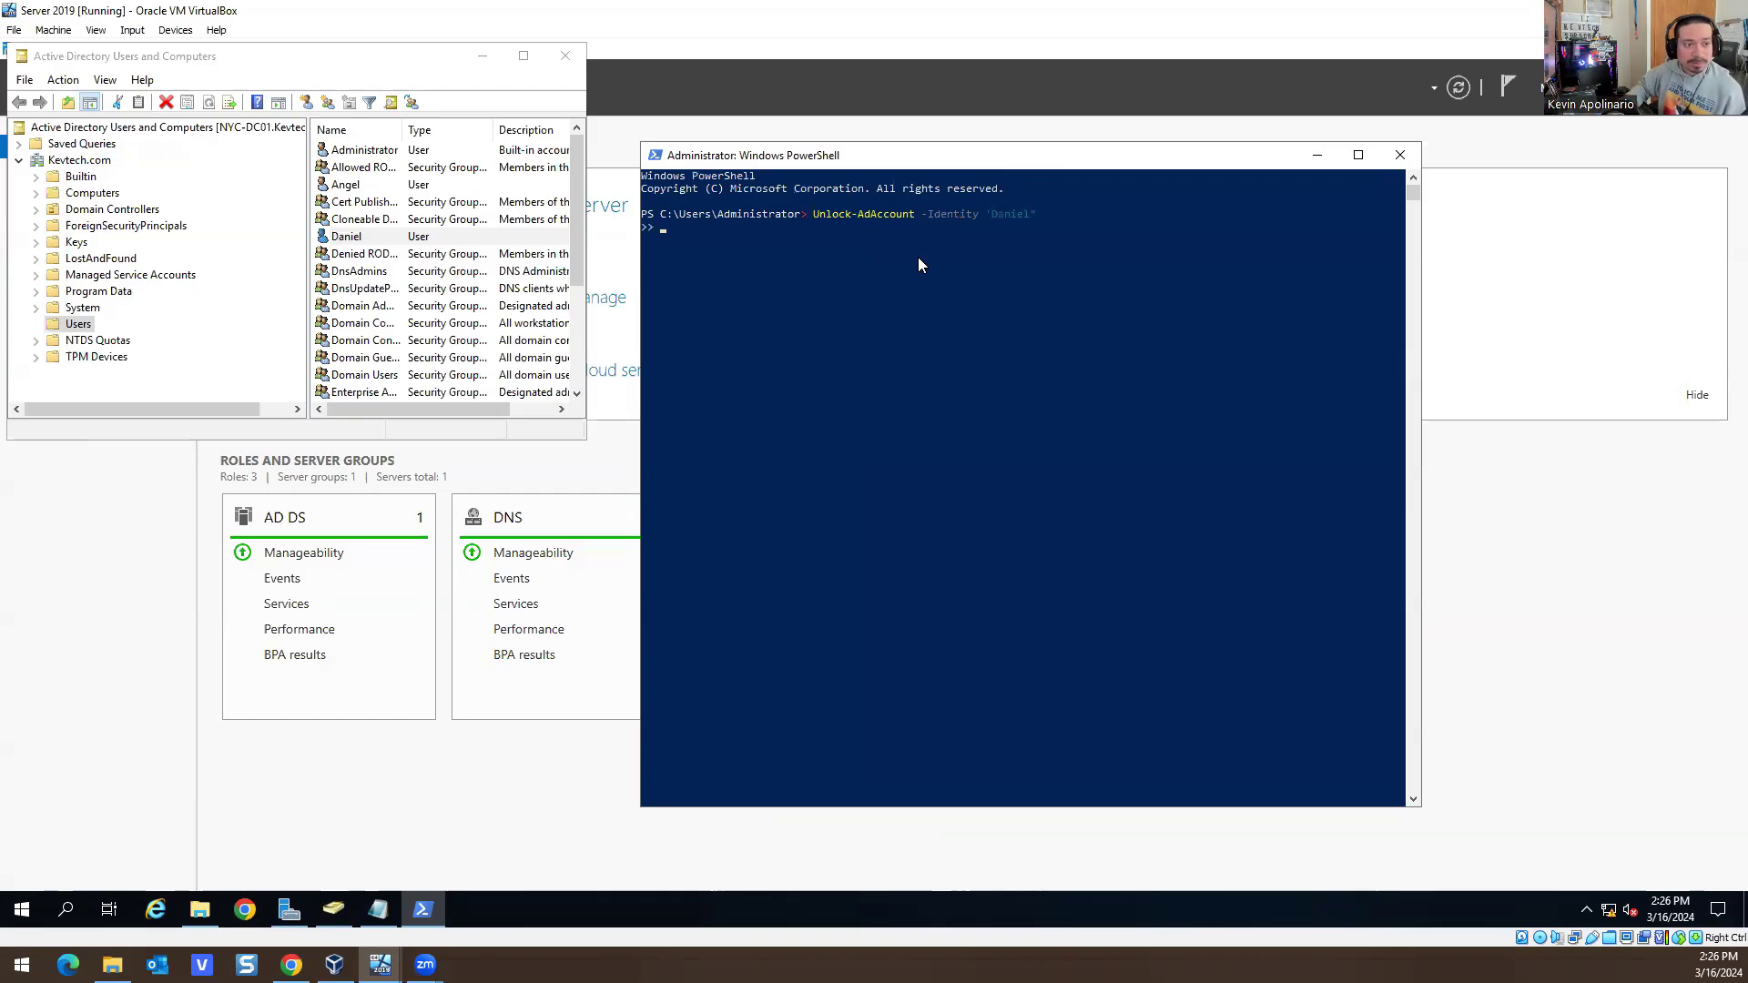
Check the user's lockout status in the account properties and cancel out of the dialog
double_click(346, 236)
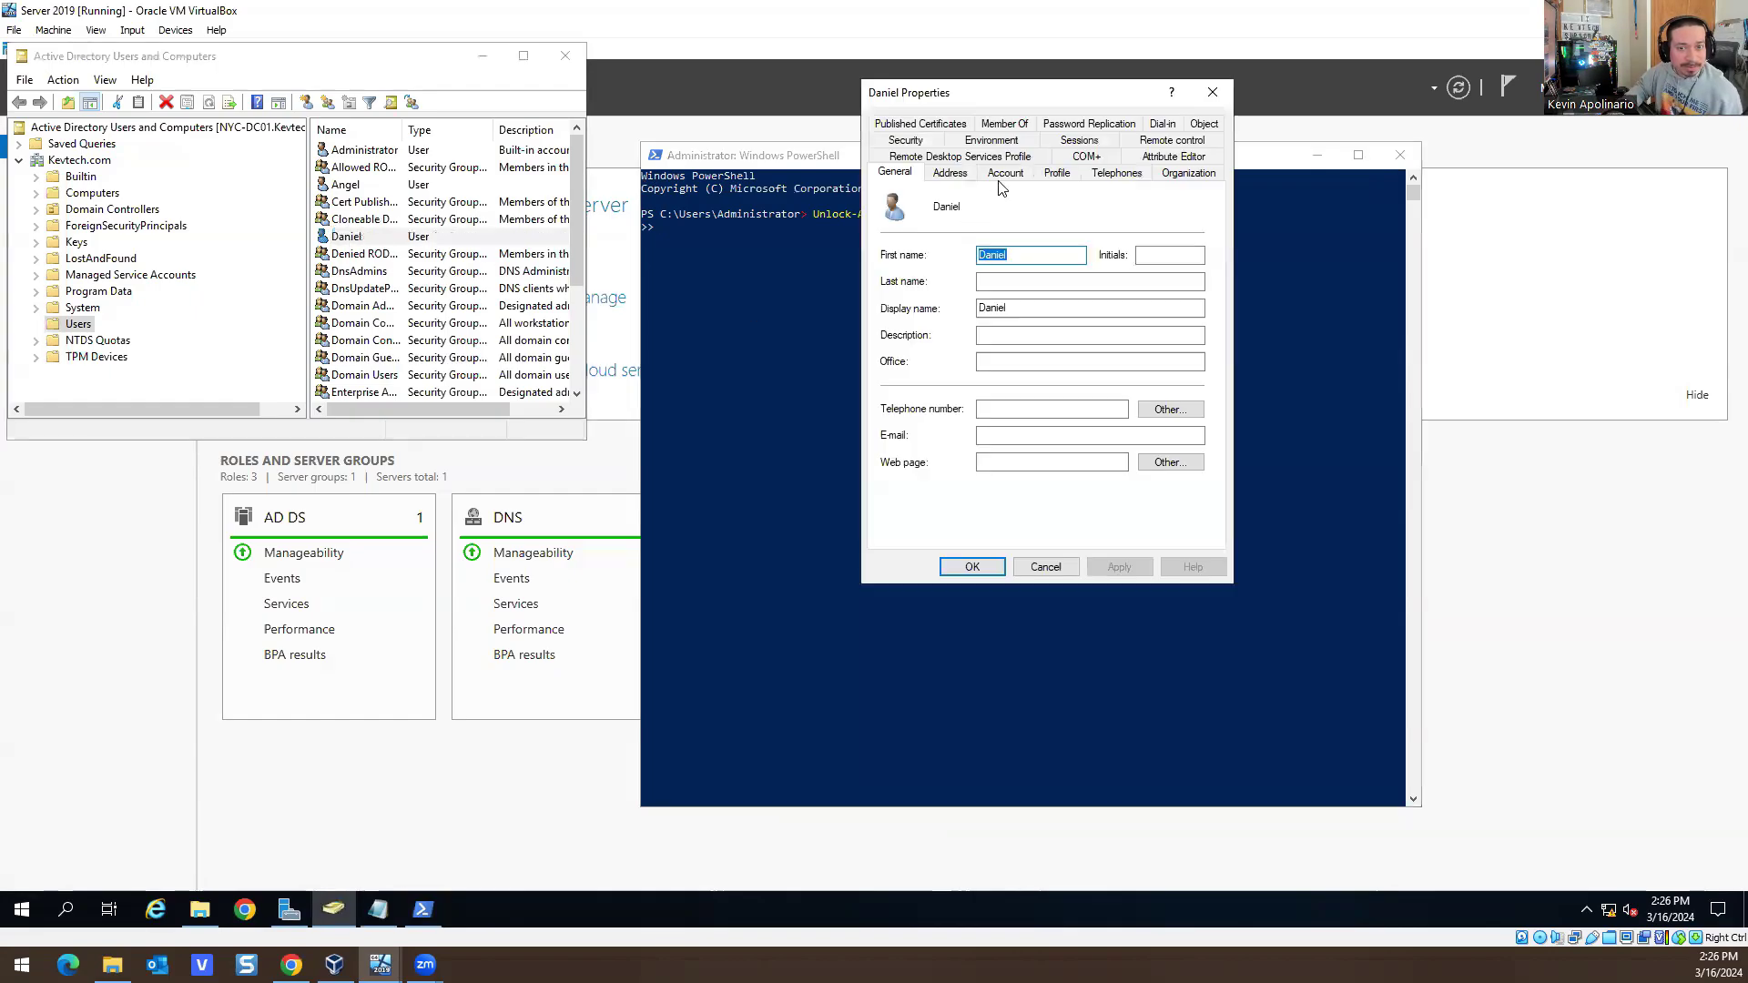
click(1002, 178)
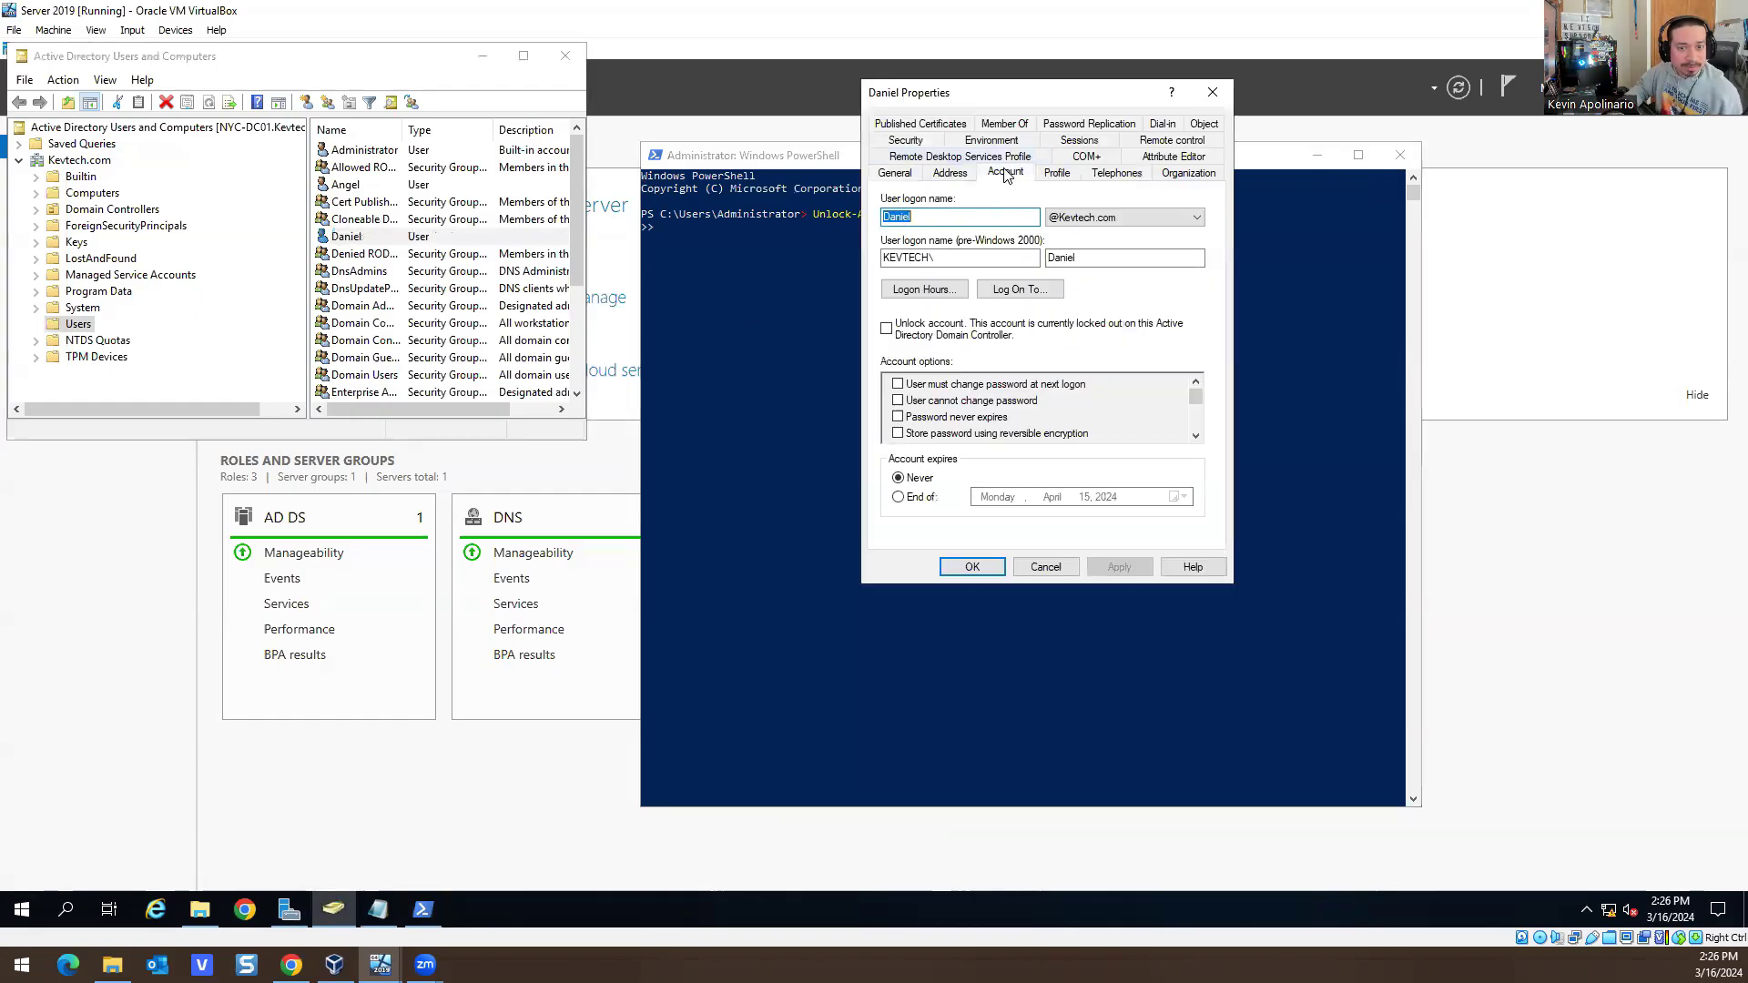
click(1047, 567)
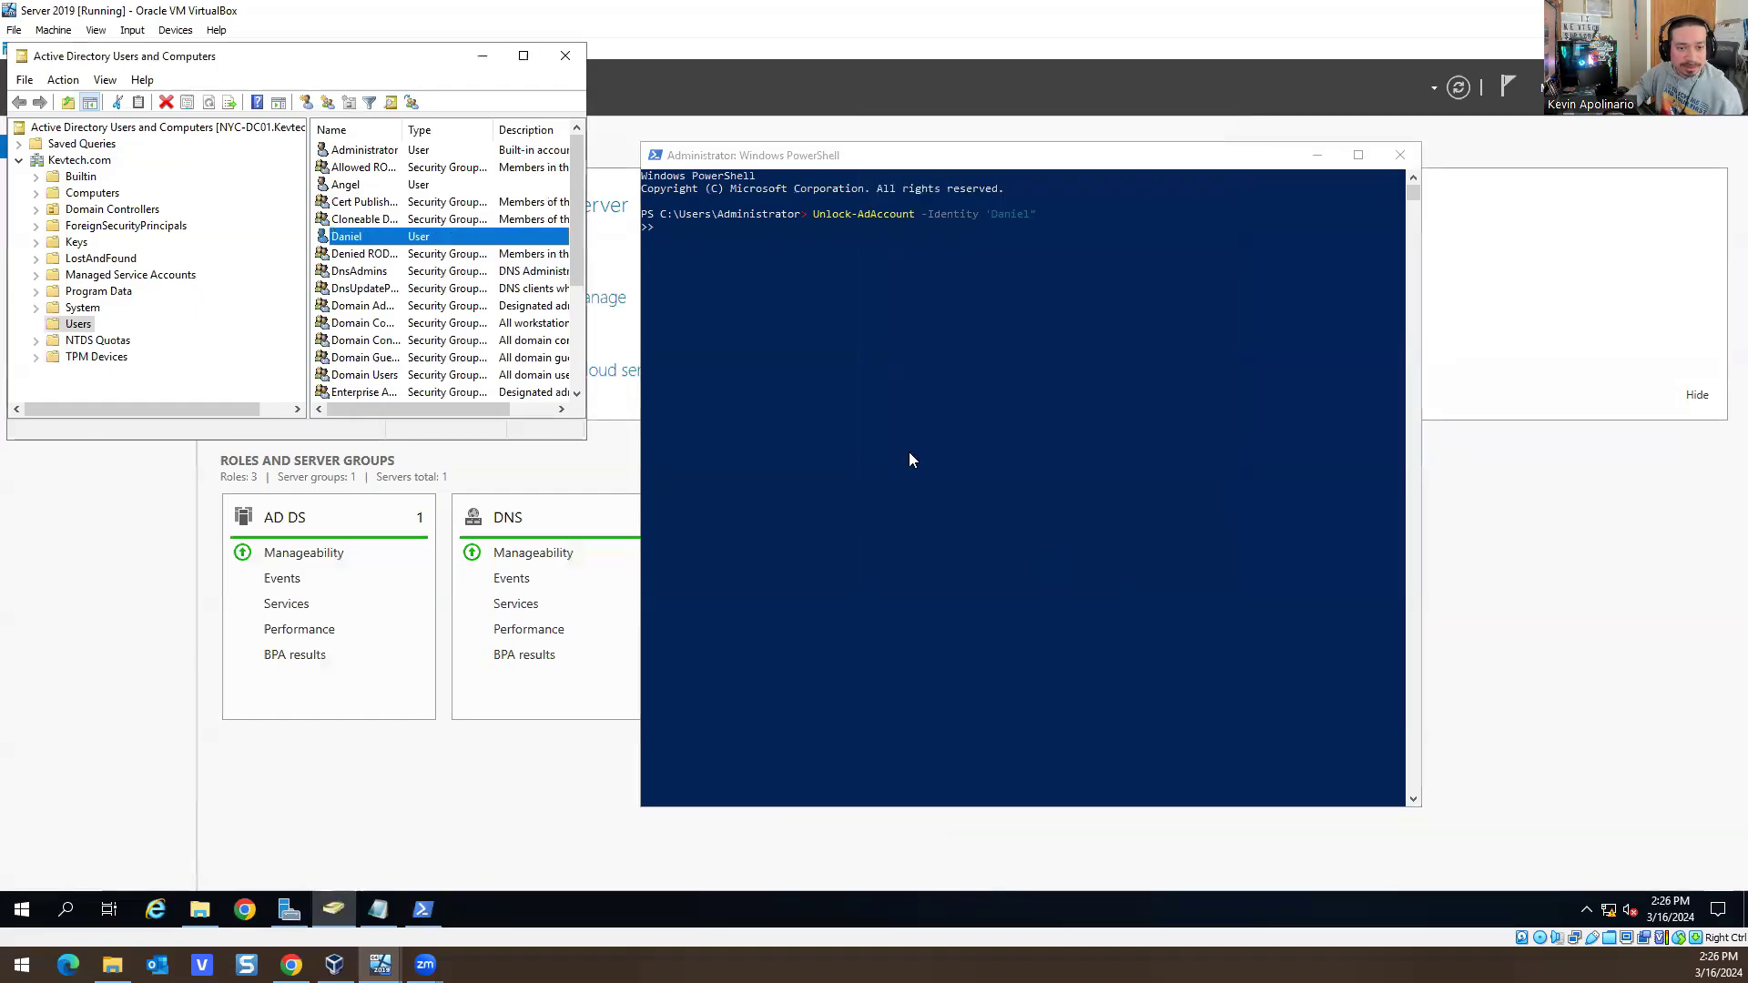
Cancel the incomplete unlock command and clear the pasted Get-WinEvent line from the PowerShell prompt
key(Up)
click(818, 353)
key(ctrl+c)
right_click(858, 341)
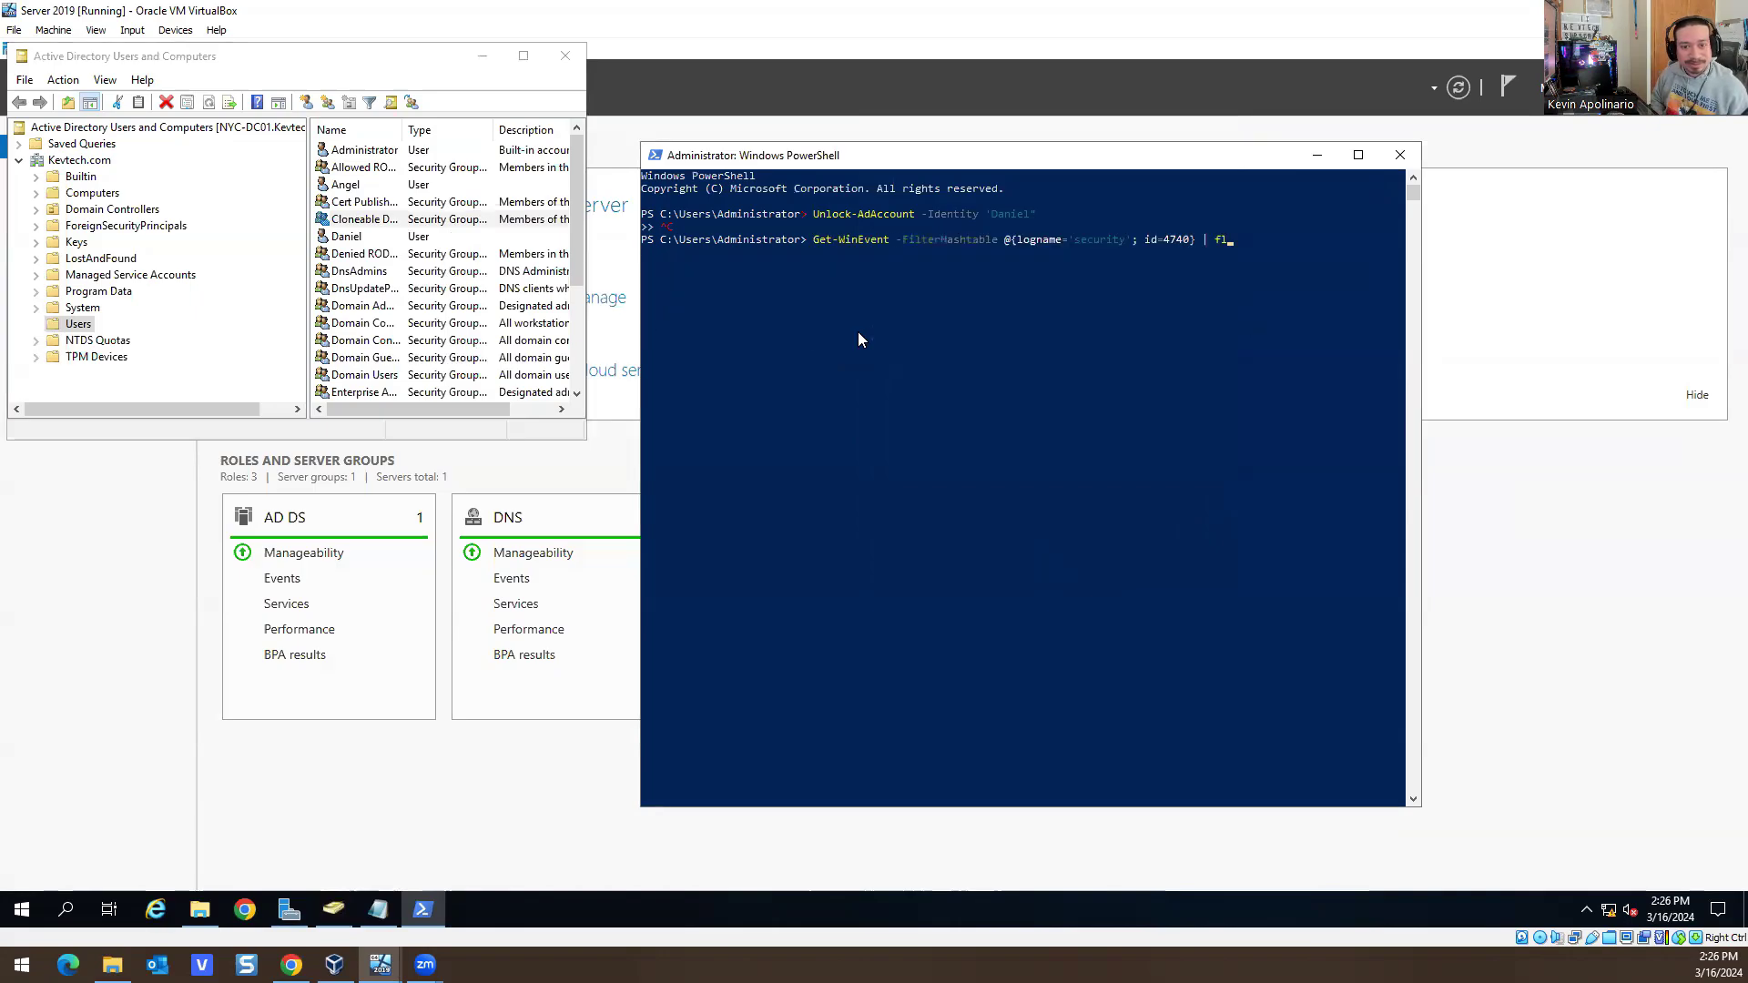
key(Escape)
Try to run Unlock-AdAccount -Identity again with the user's account name in single quotes
text(Unlock)
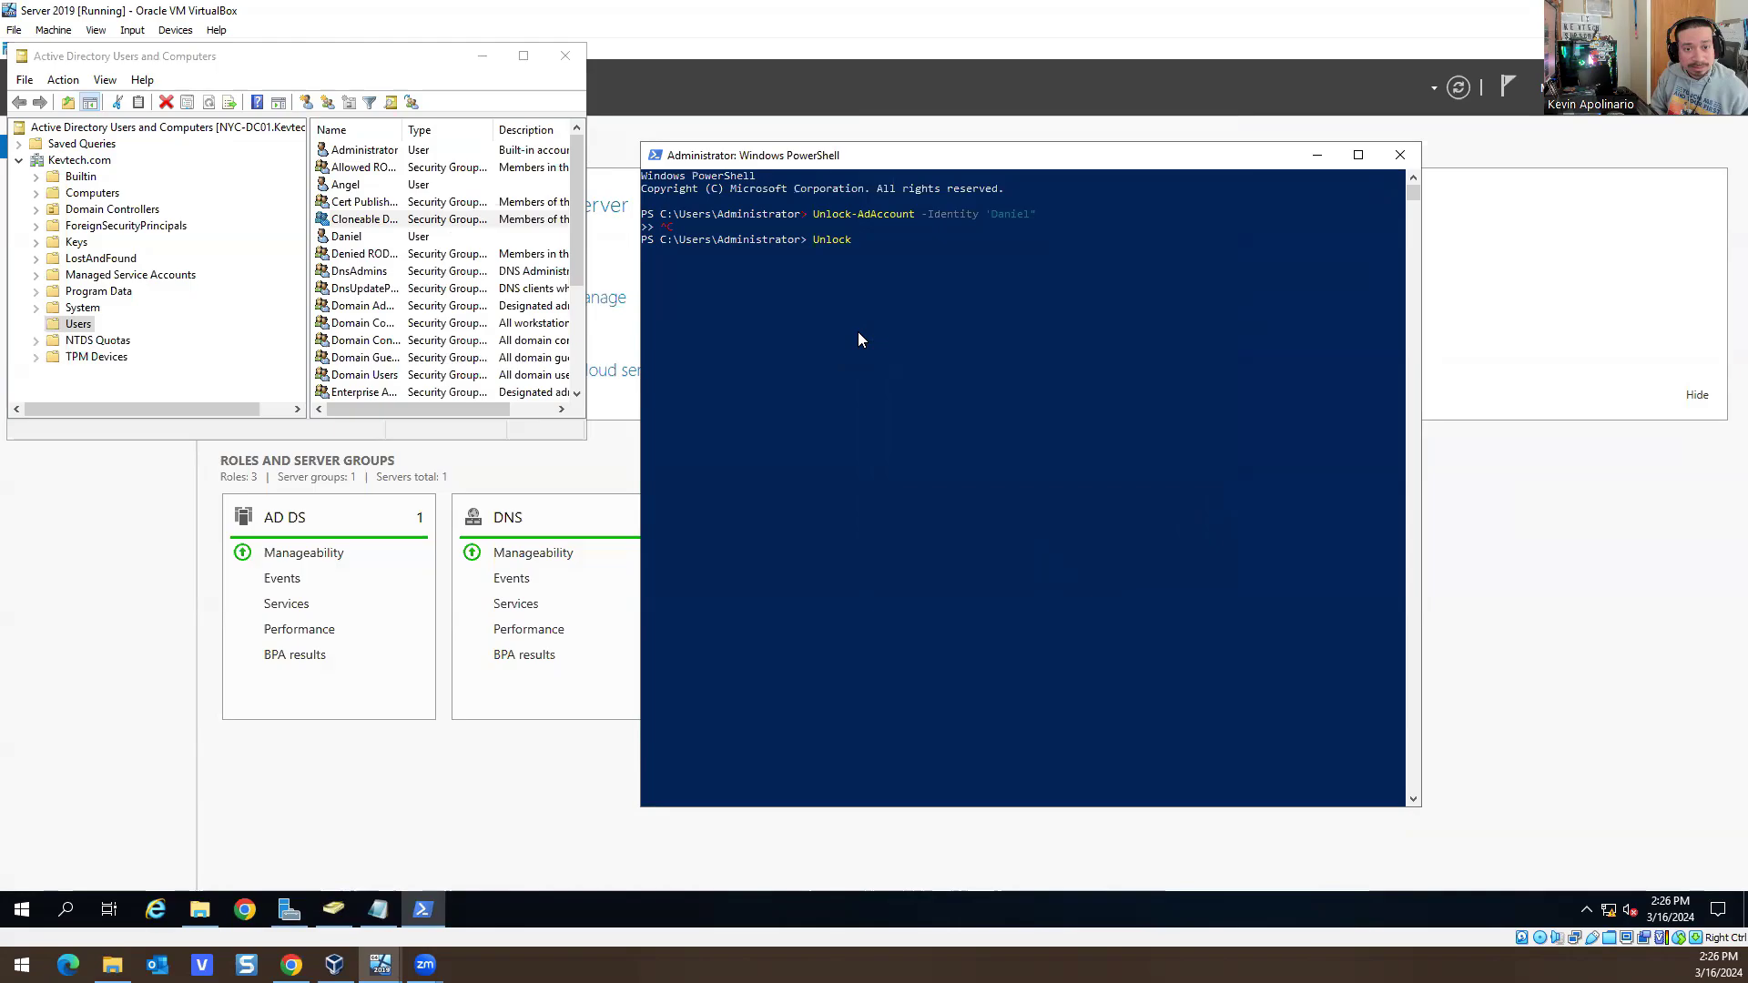
text(-AdAccount -)
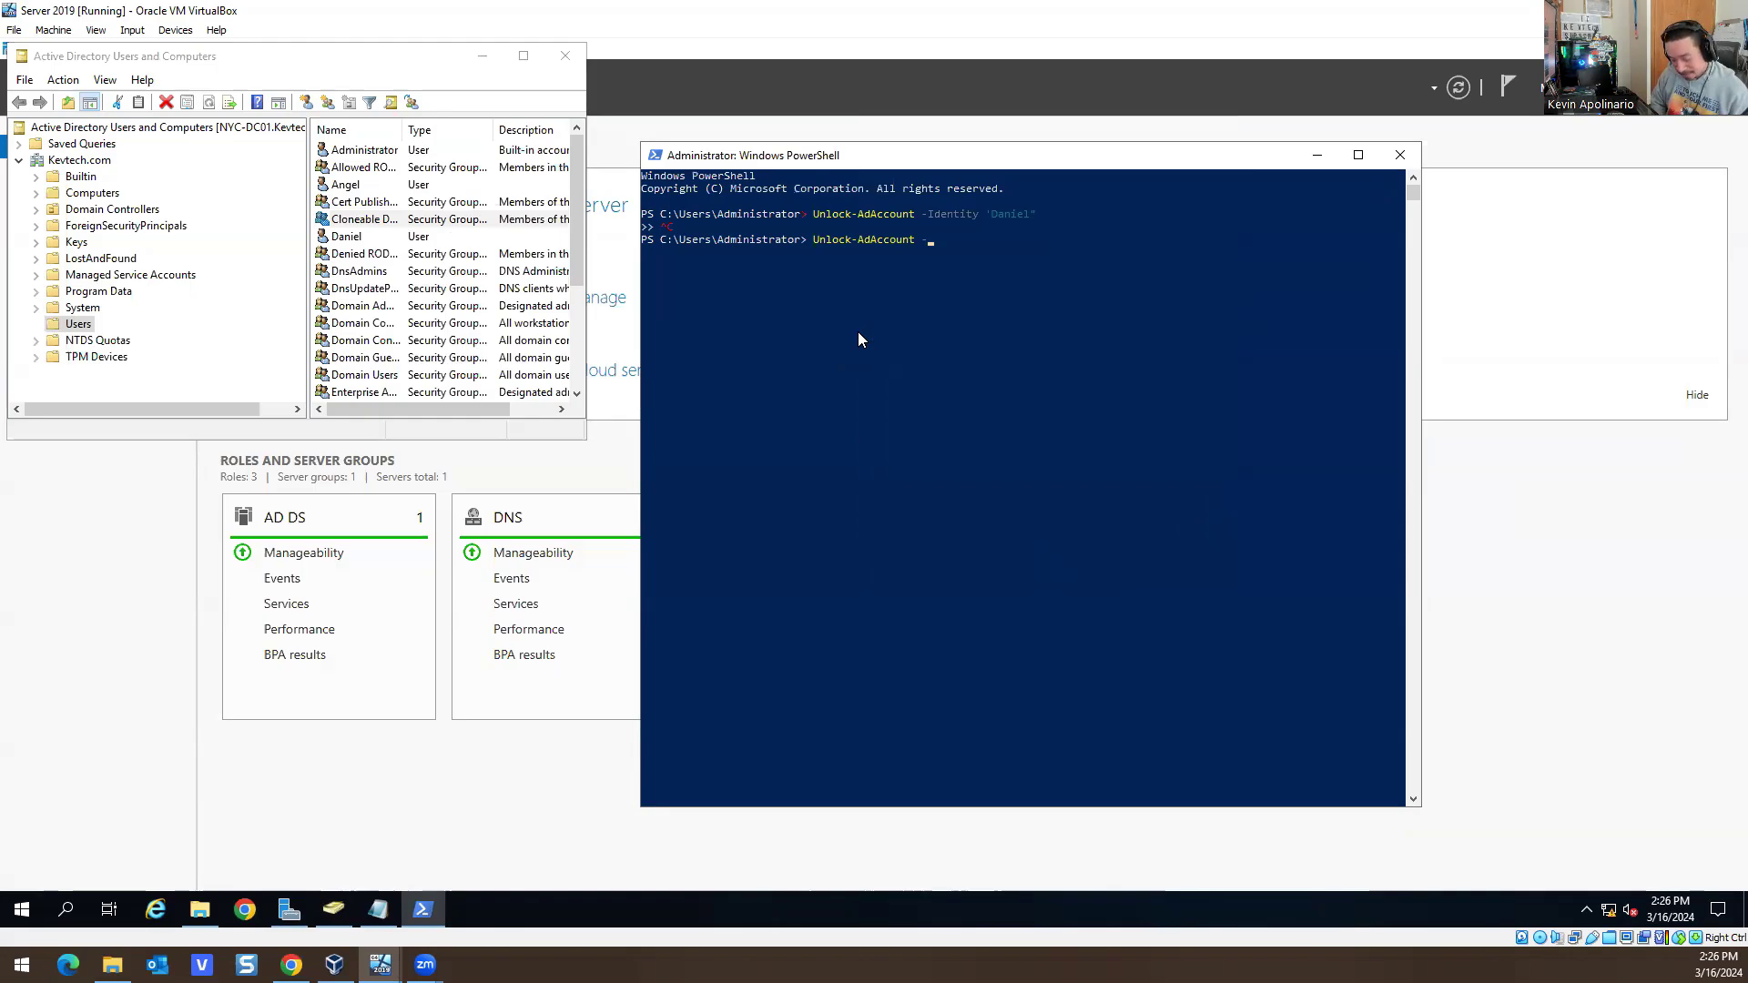
text(Identity)
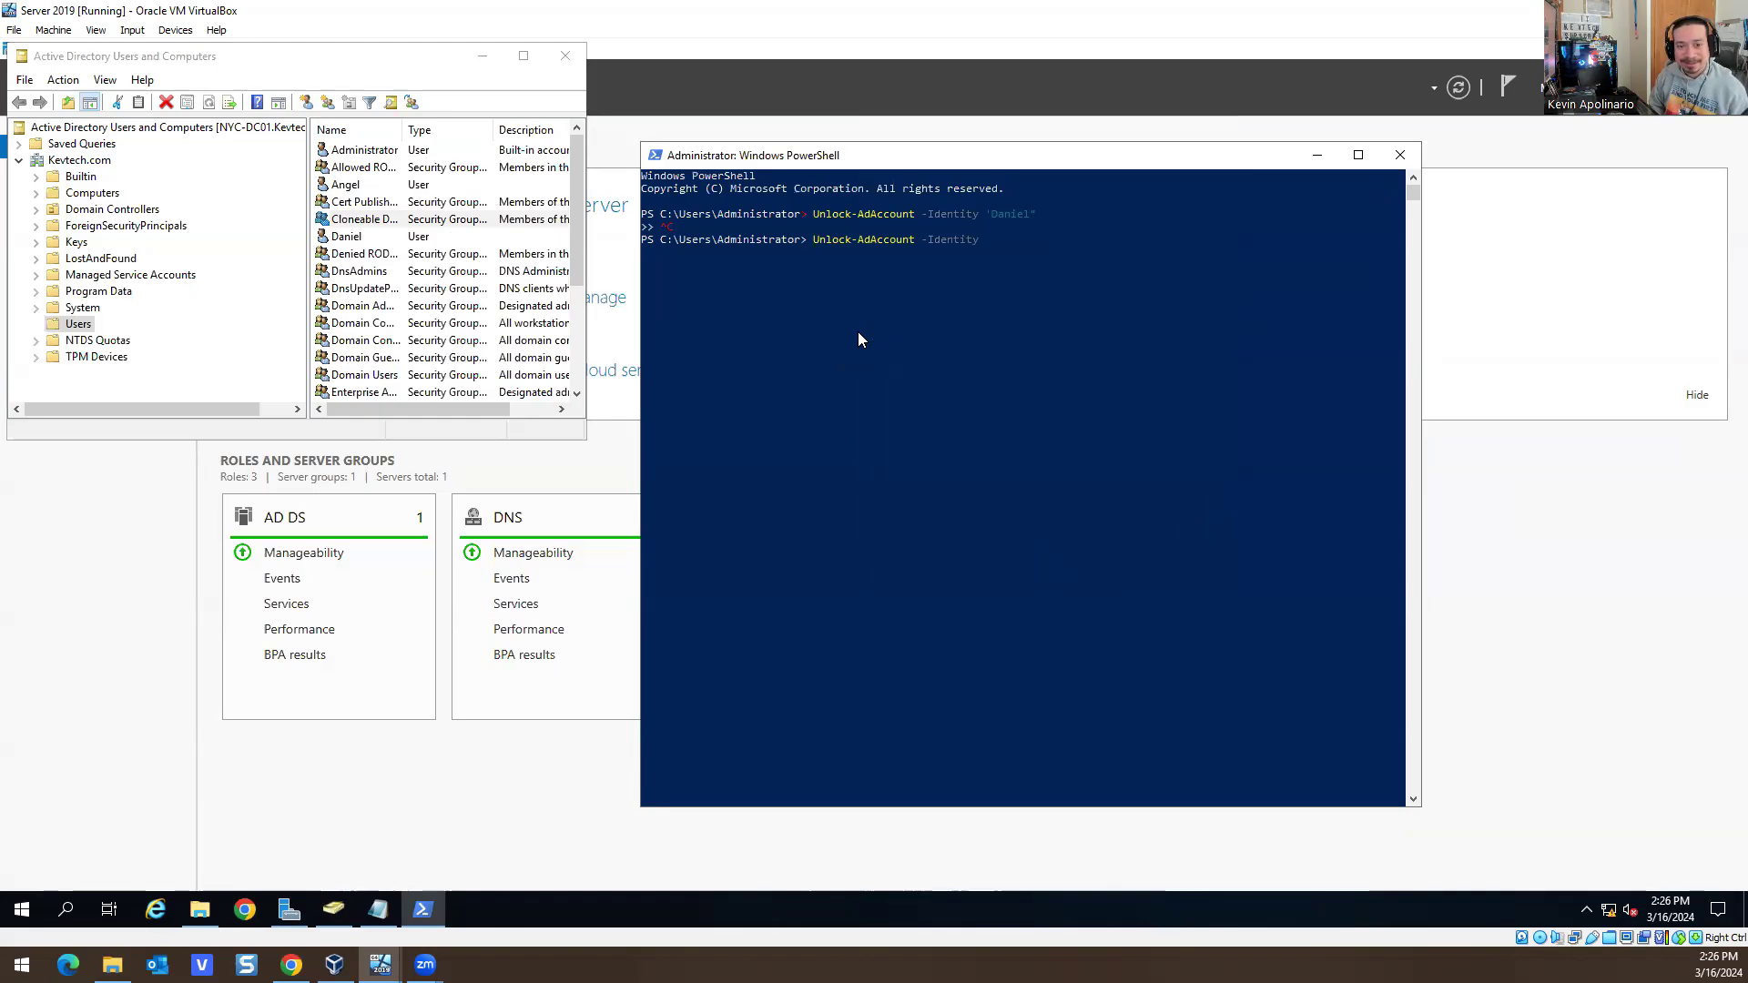
text( 'Daniel)
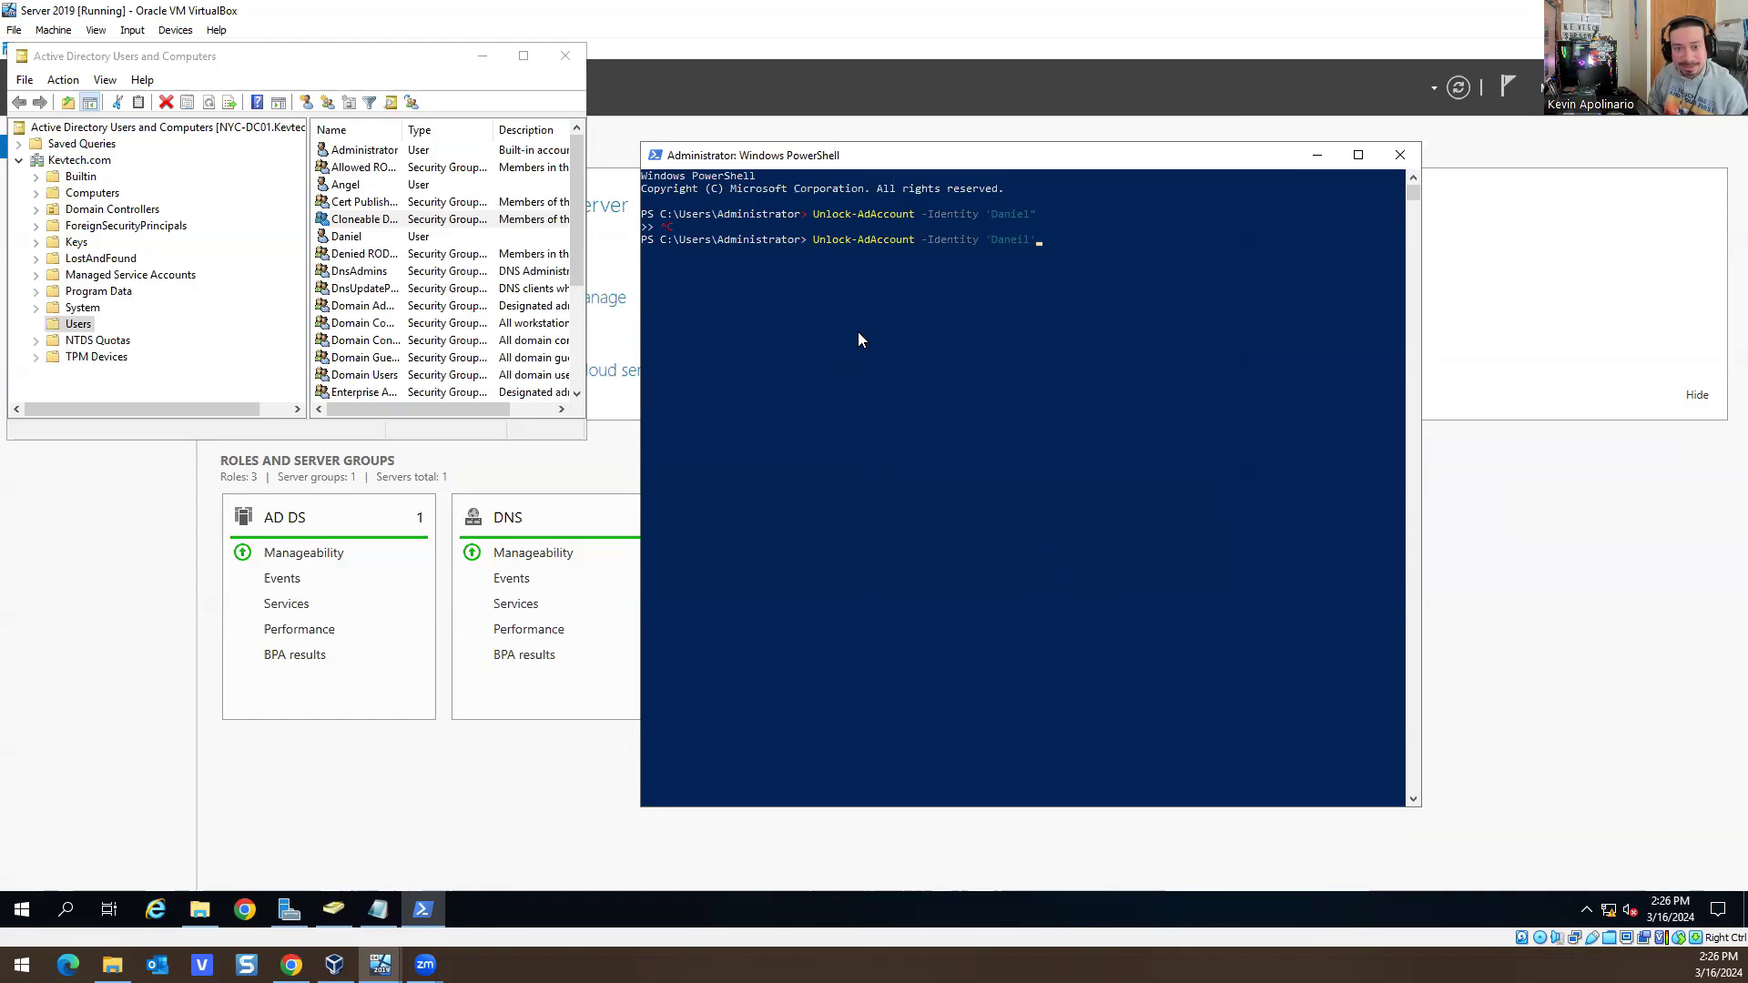
key(Left)
key(Left)
text(e)
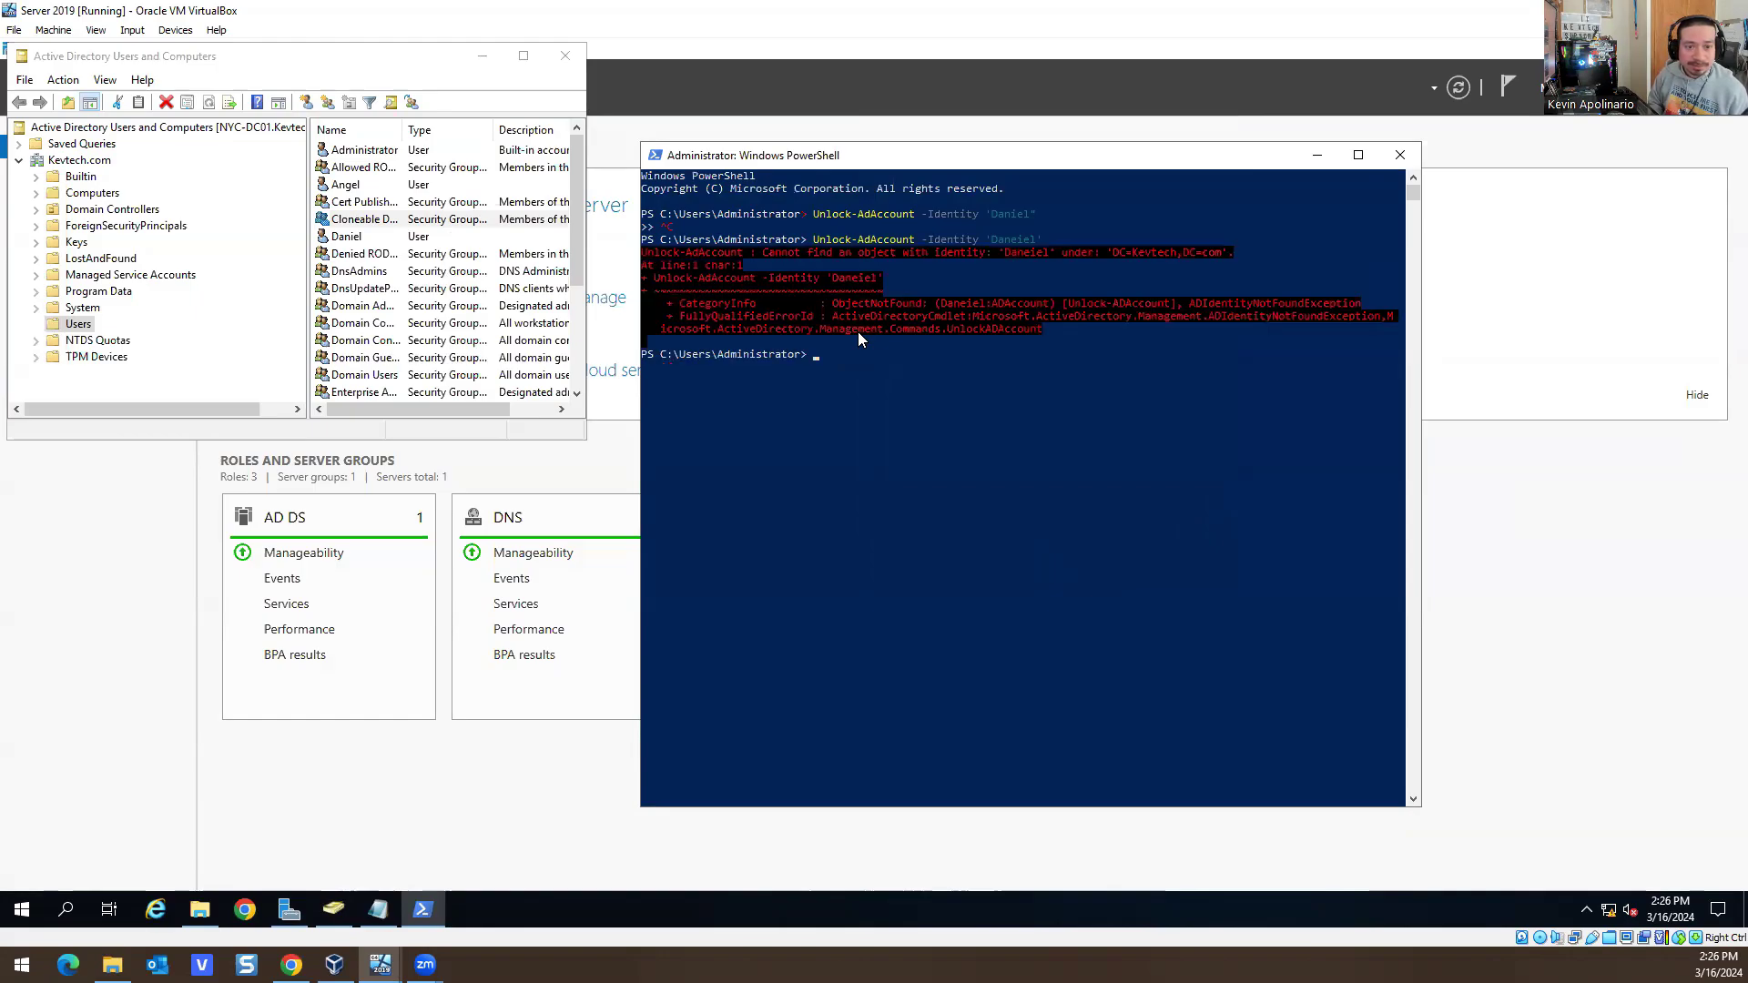
Recall the Unlock-AdAccount command, correct the spelling of the account name, and run it
key(Up)
key(Left)
key(Left)
key(Left)
key(Left)
key(BackSpace)
key(Return)
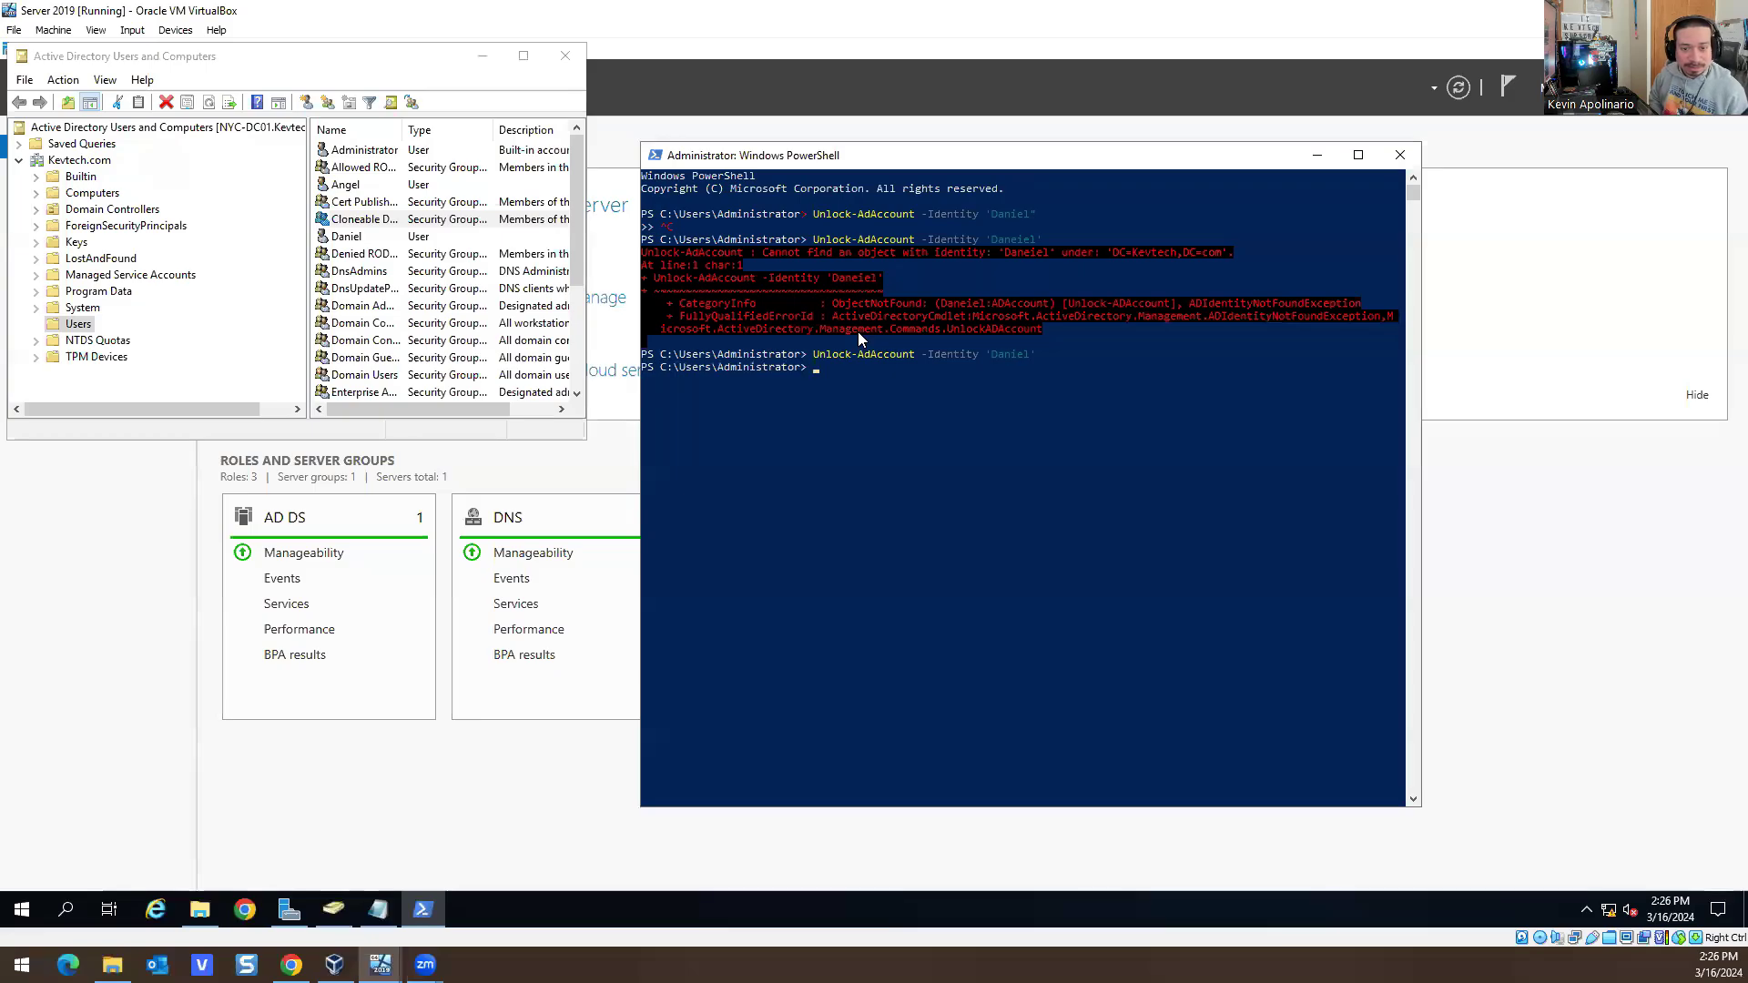
Verify the user's unlock status in the account properties, and close them without changes
double_click(346, 236)
click(1005, 172)
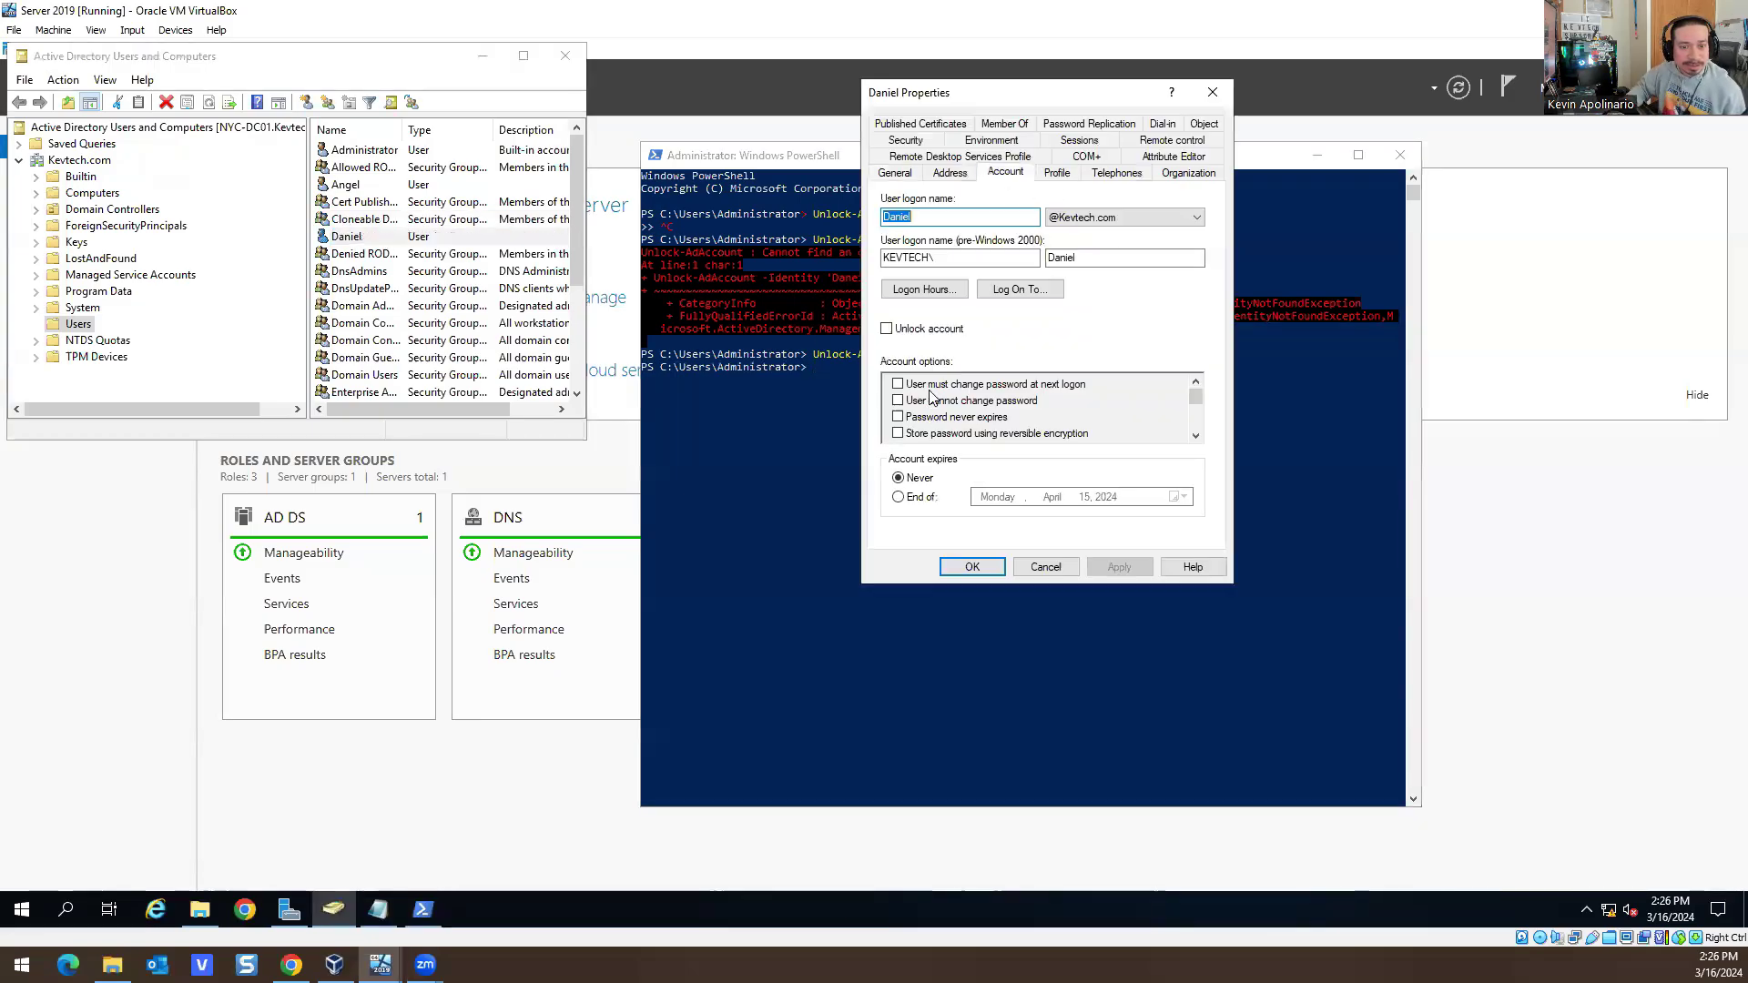
click(1045, 566)
Close Active Directory Users and Computers, PowerShell, Server Manager, the Downloads folder and the ad3 notes
click(565, 56)
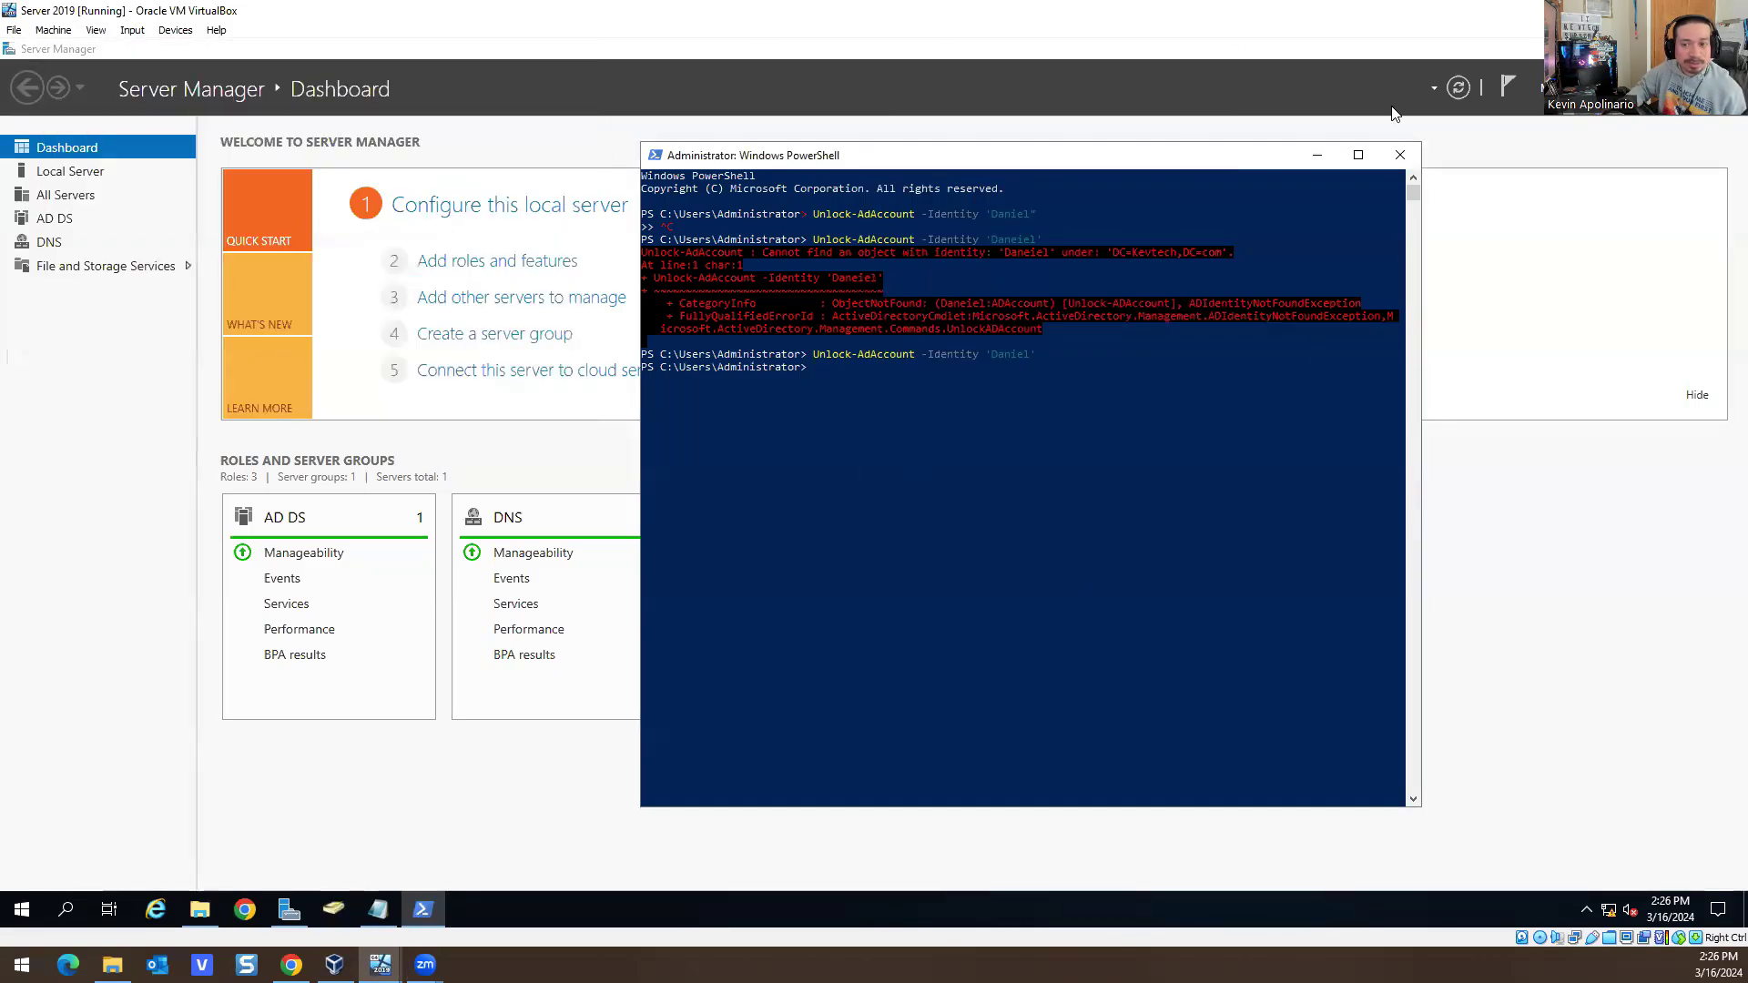
click(1402, 154)
drag(1238, 50, 785, 227)
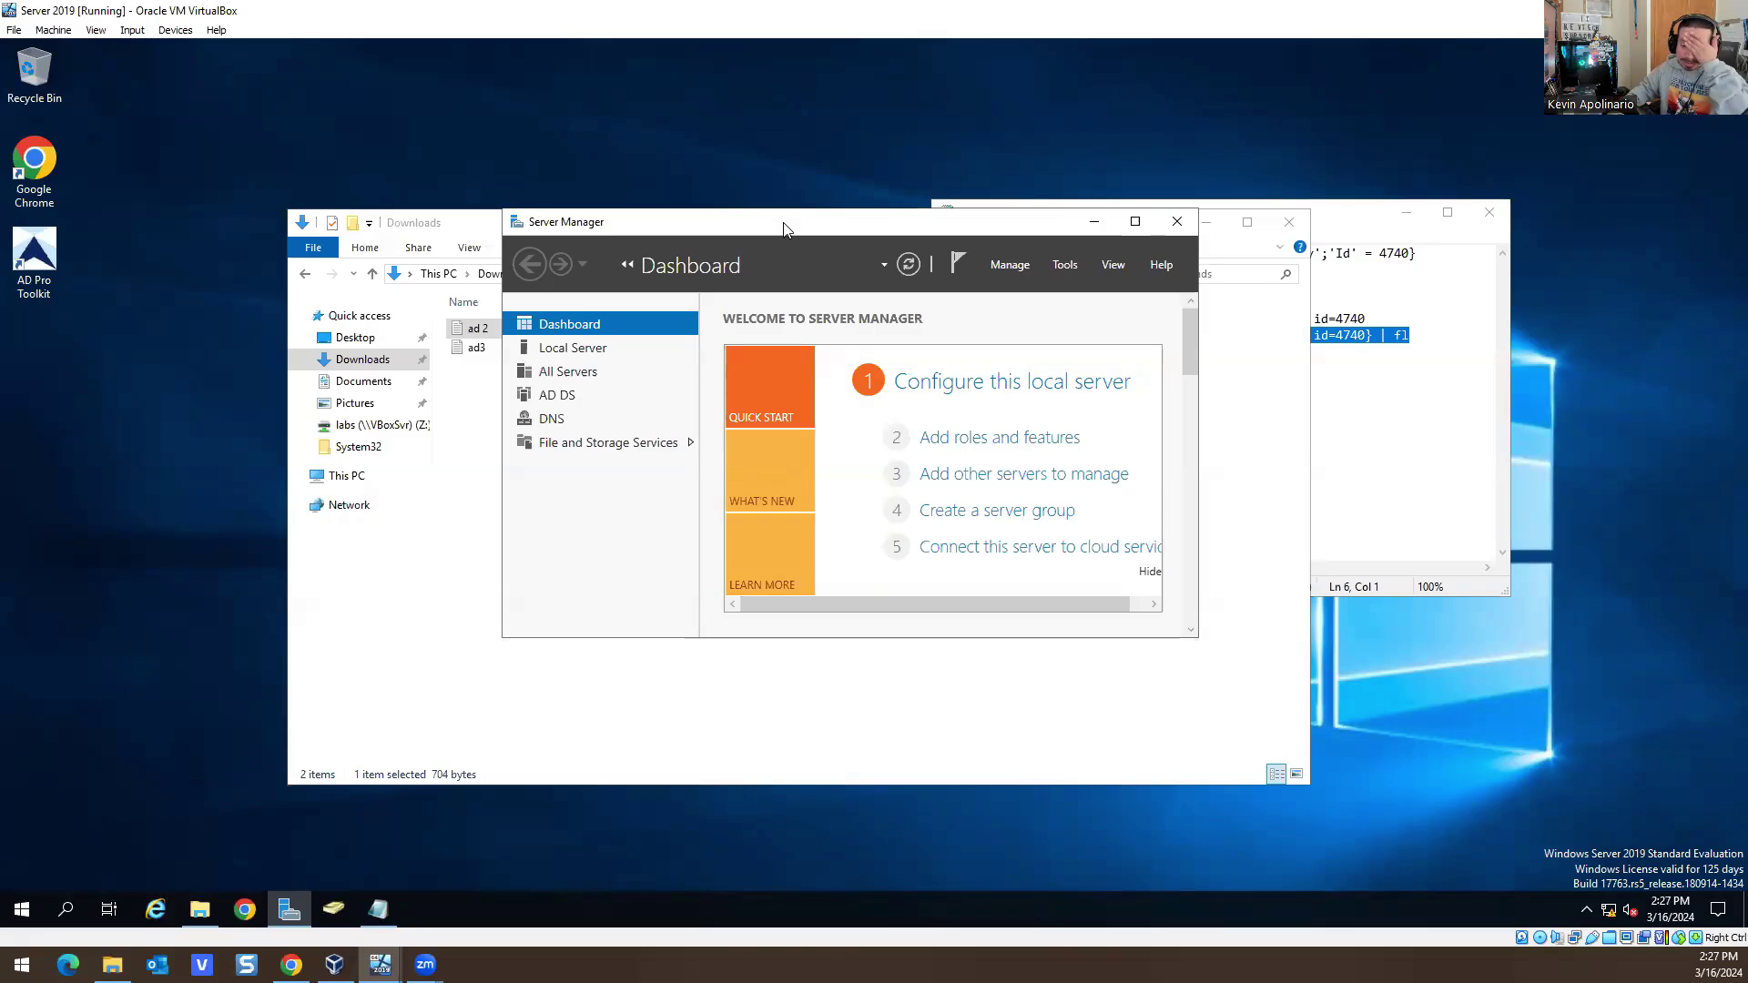
click(1178, 222)
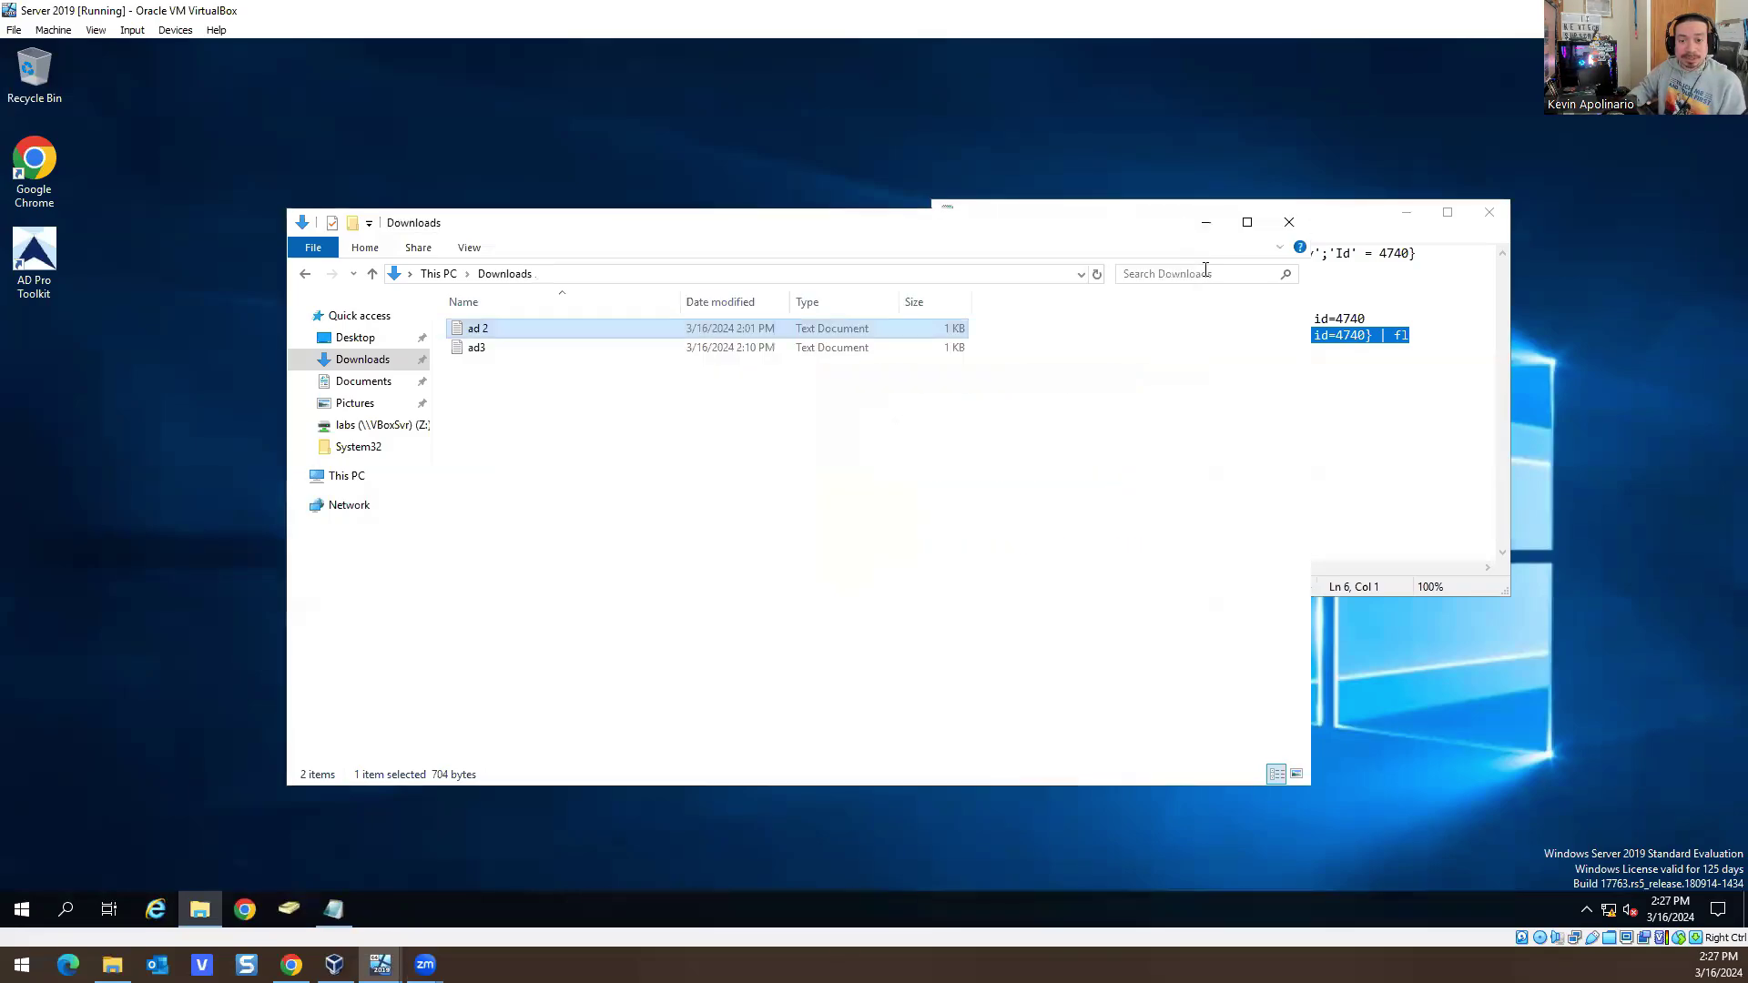
click(1289, 222)
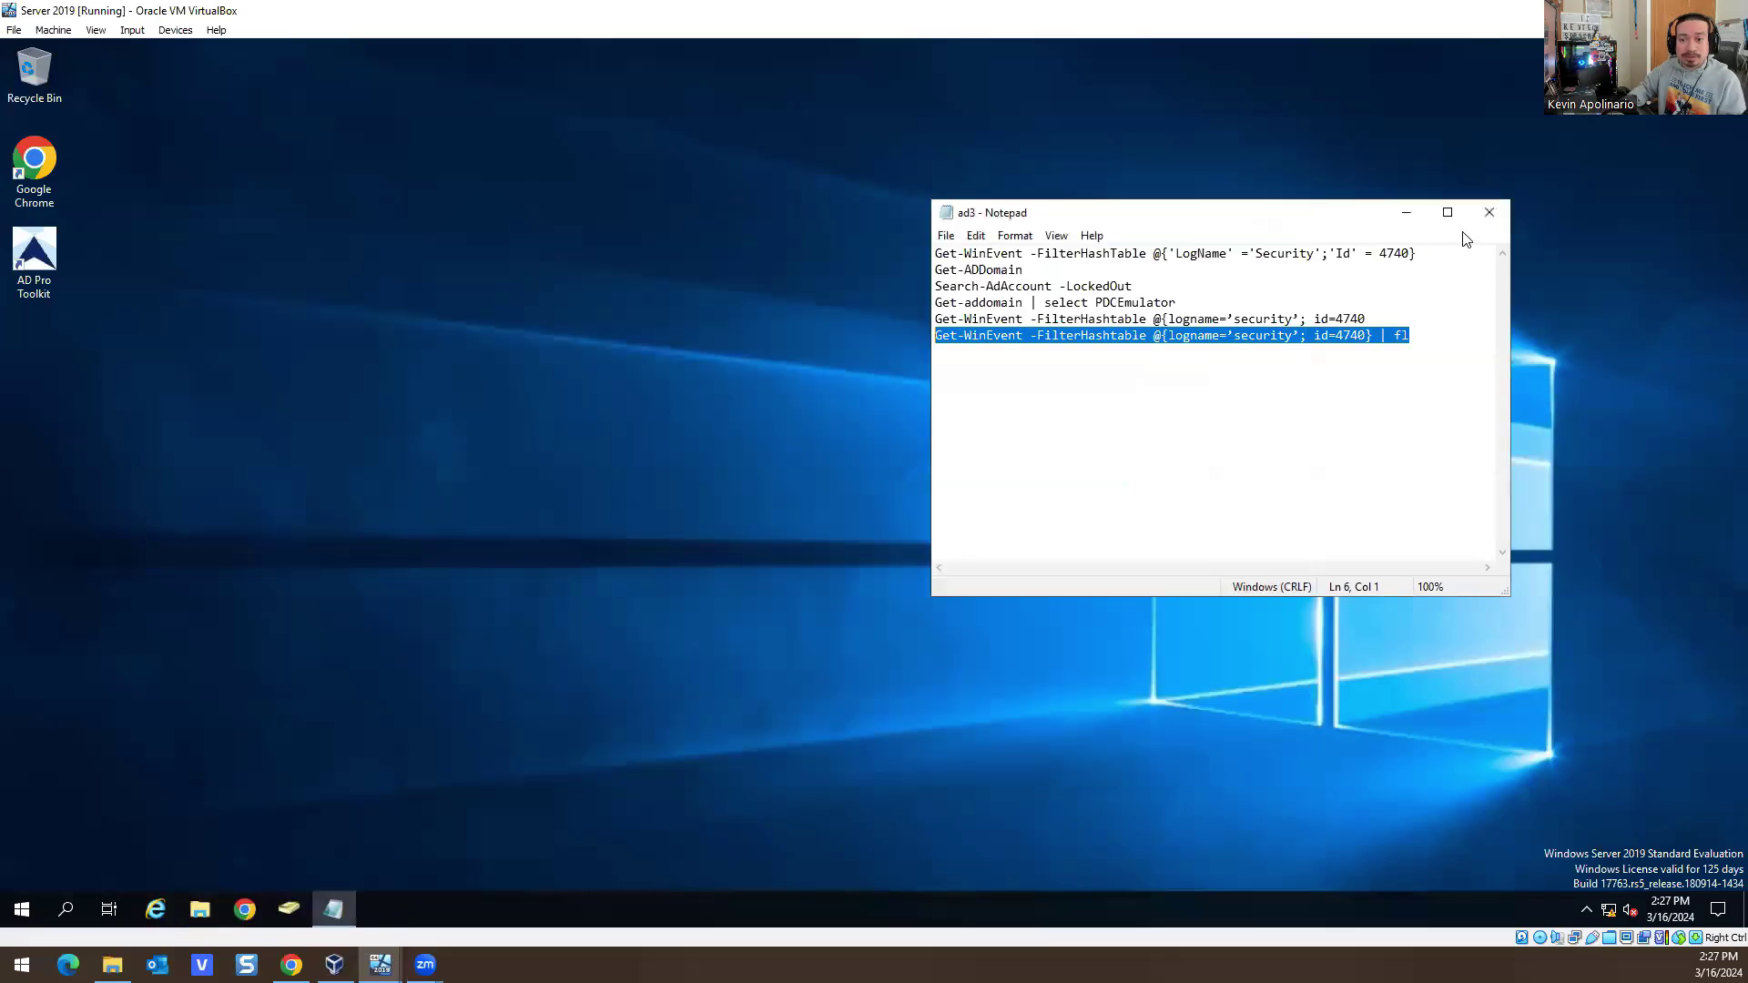
click(1489, 212)
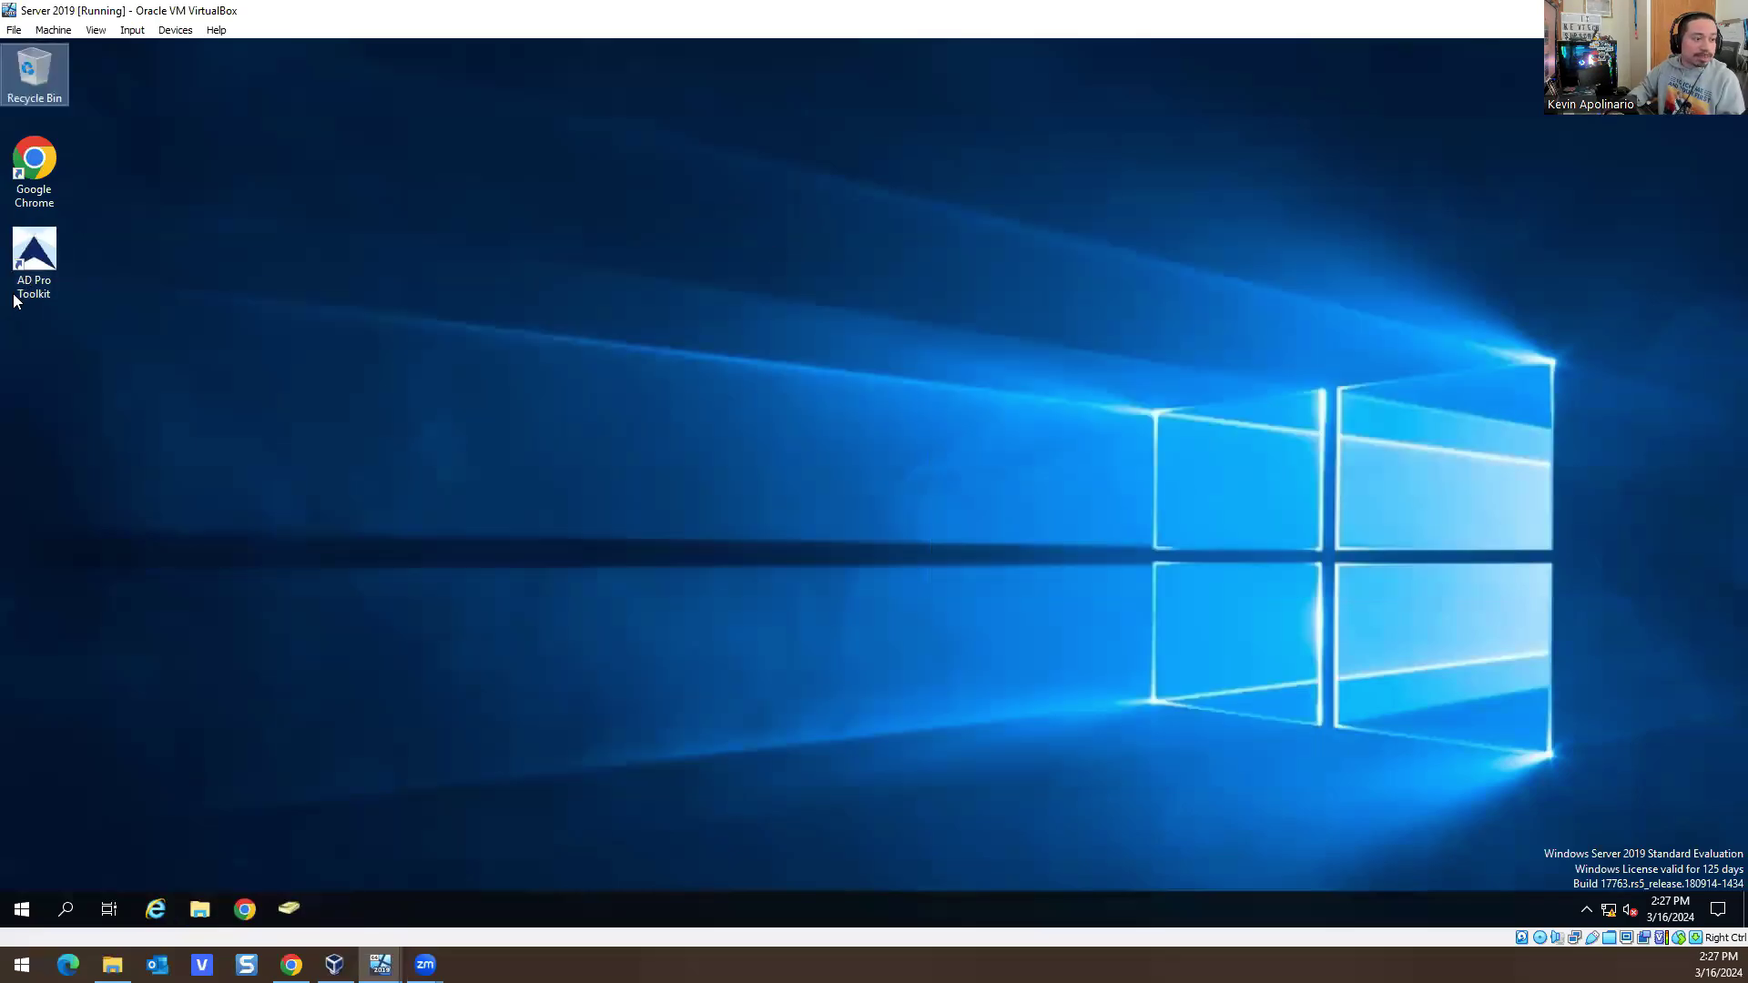
Launch AD Pro Toolkit and download the Import Users CSV template to Documents as Bulk Import Template
click(42, 264)
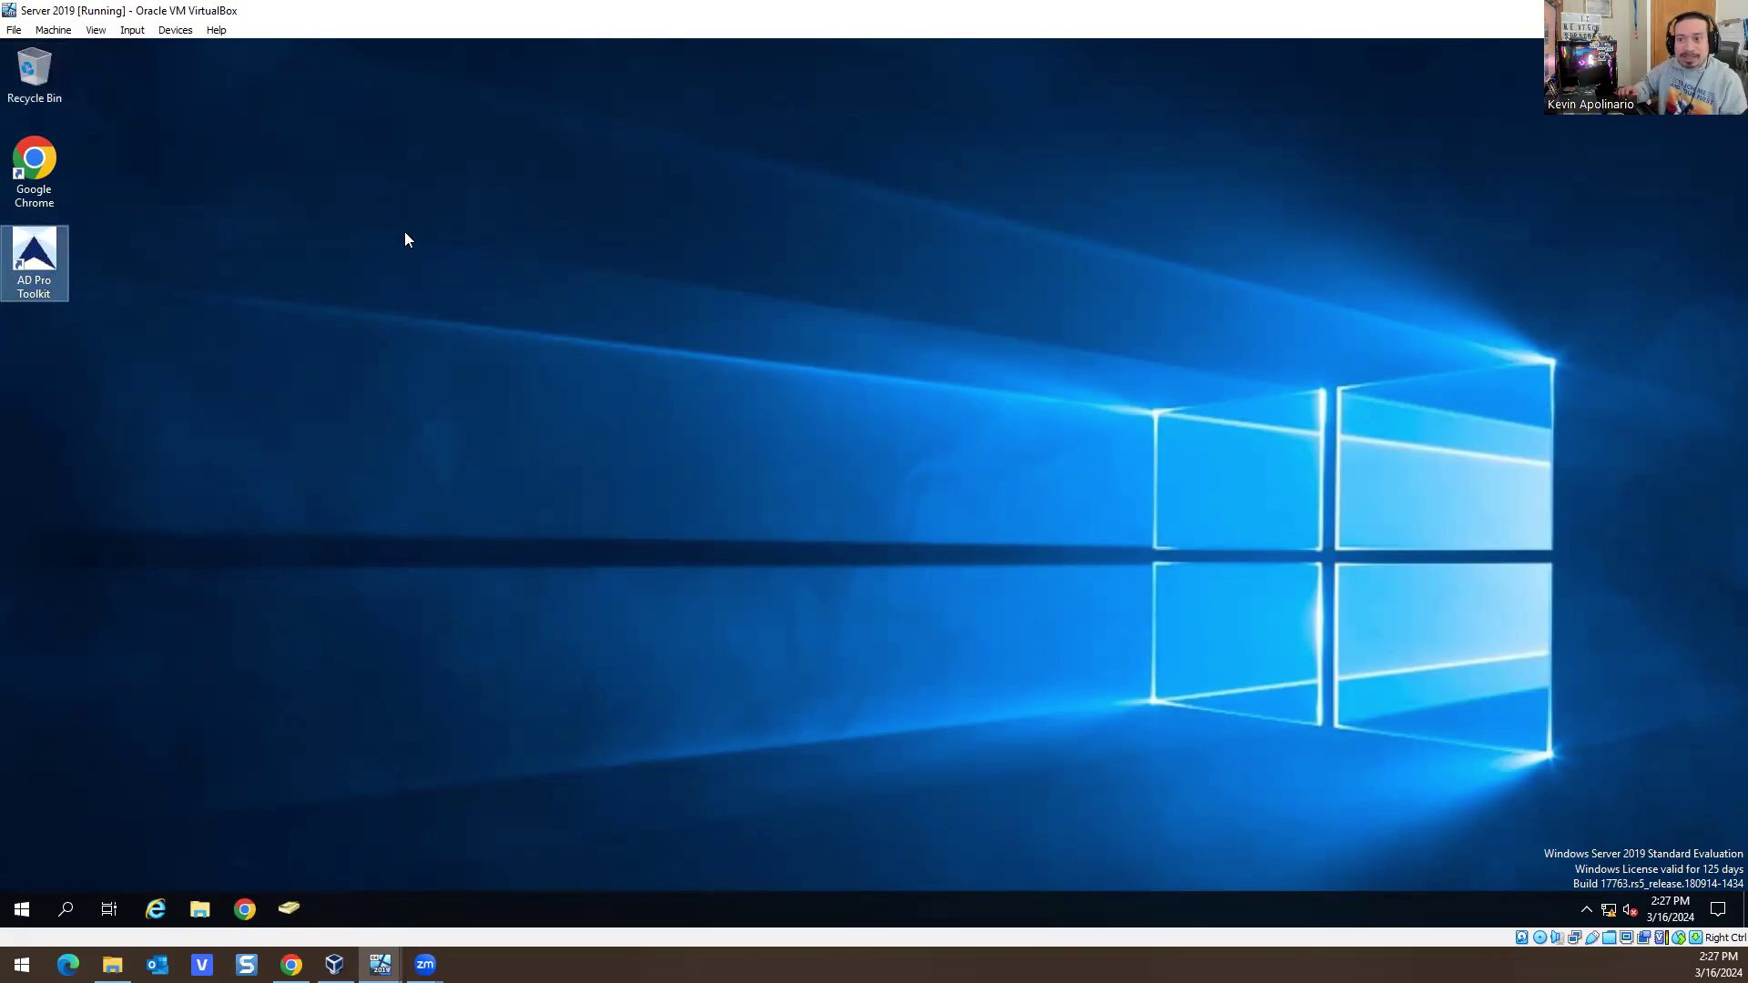
key(Return)
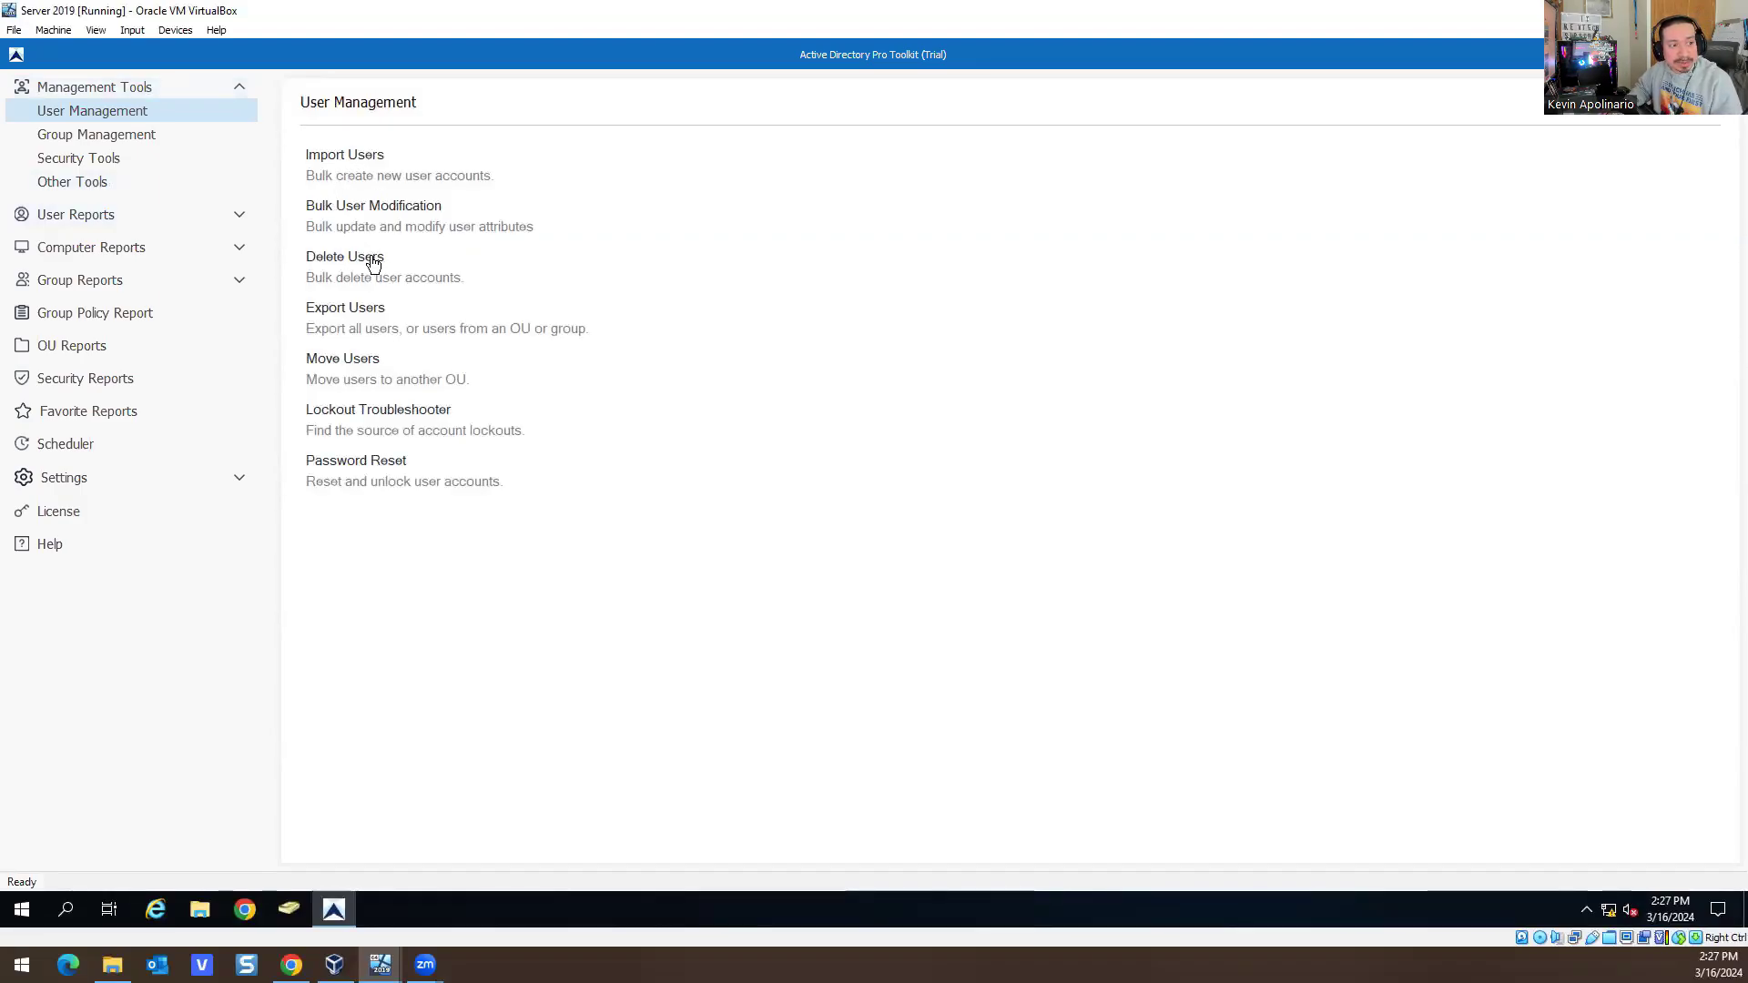
click(346, 166)
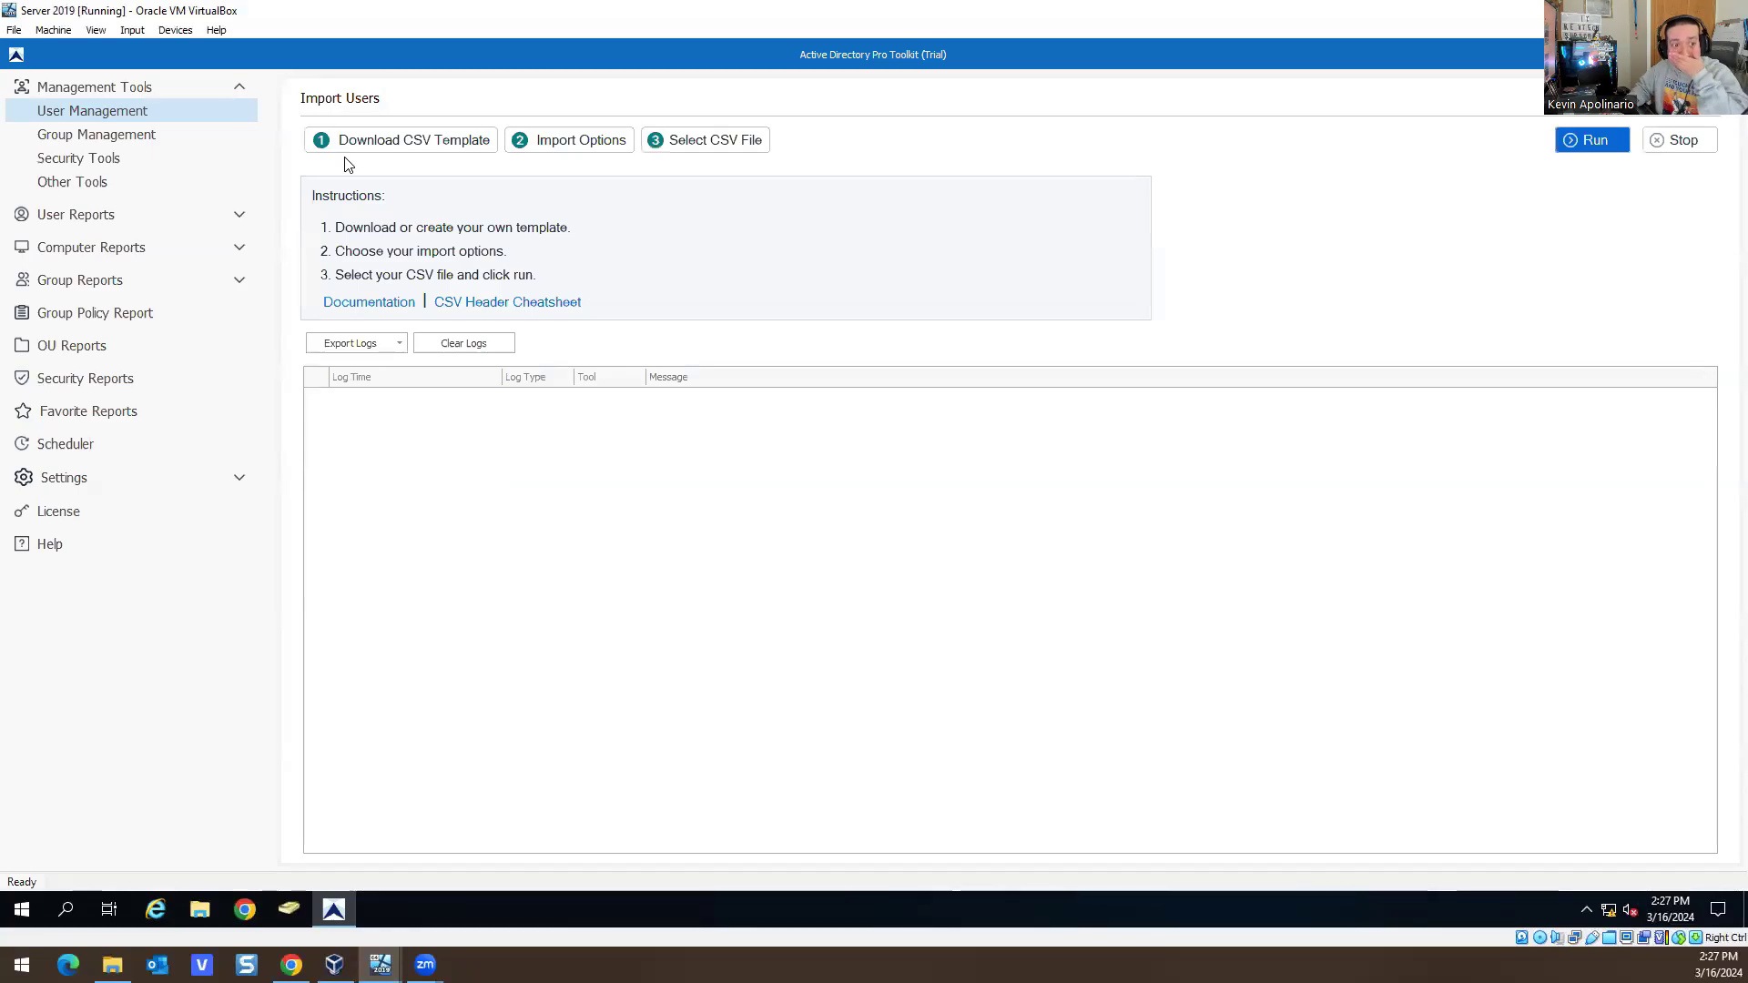
click(415, 135)
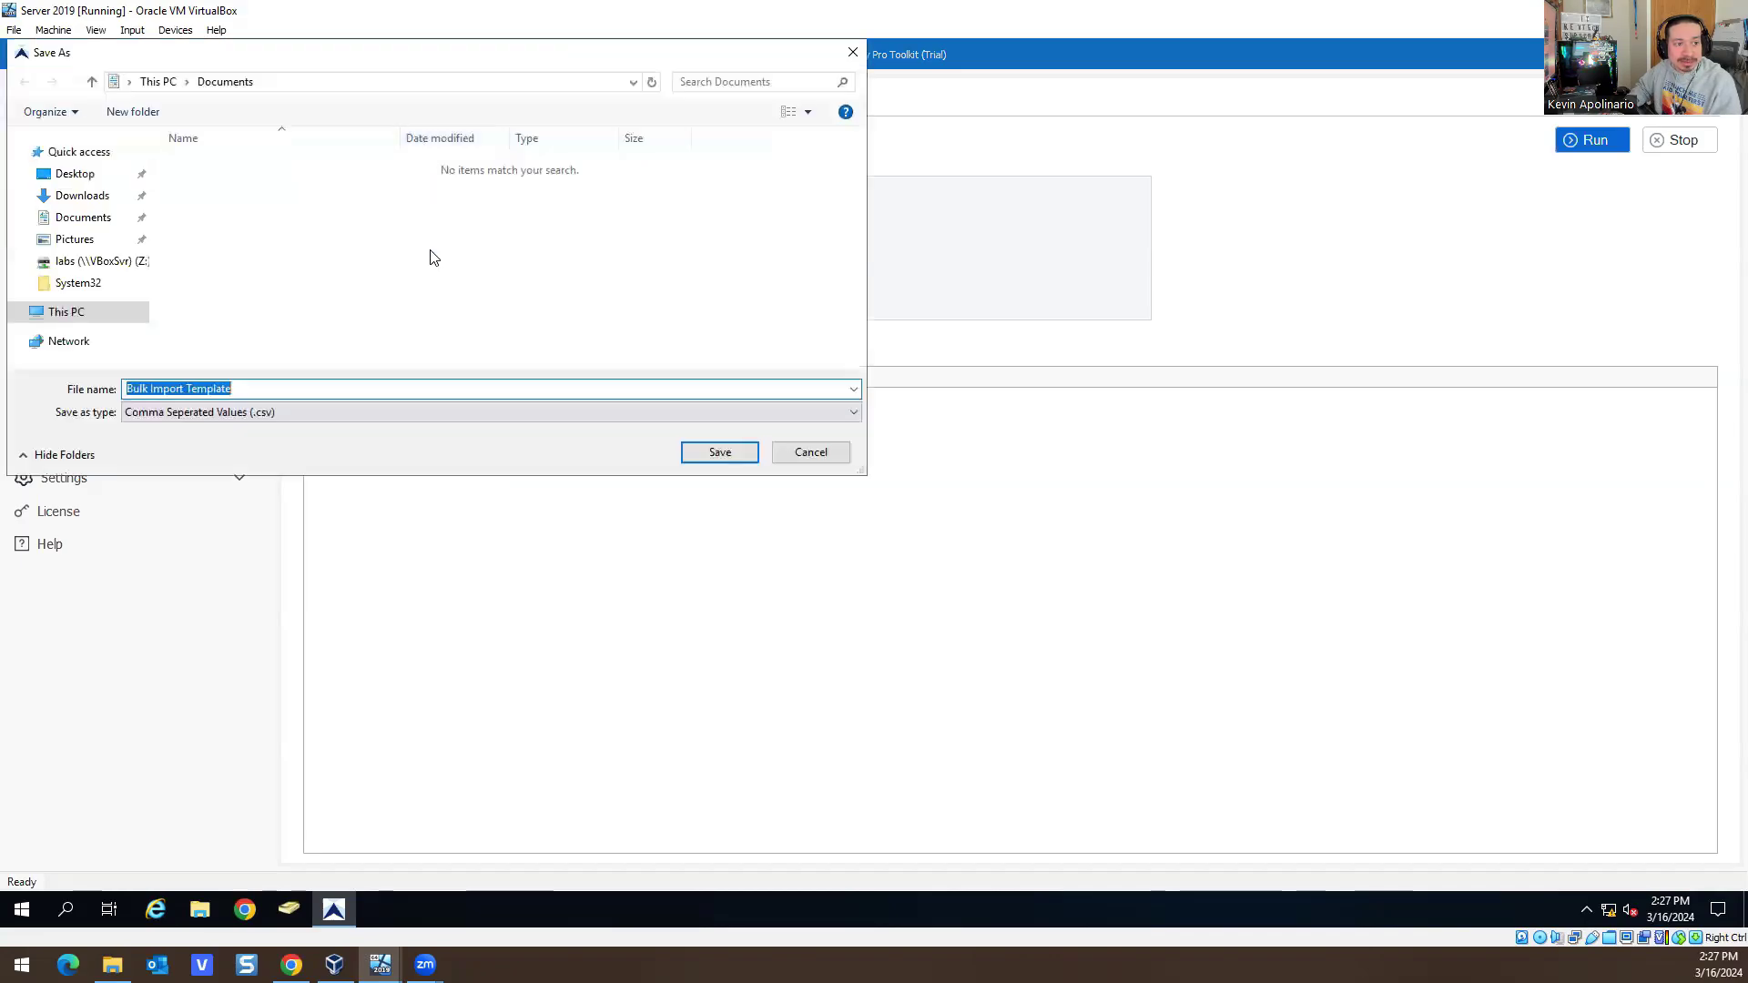
click(719, 453)
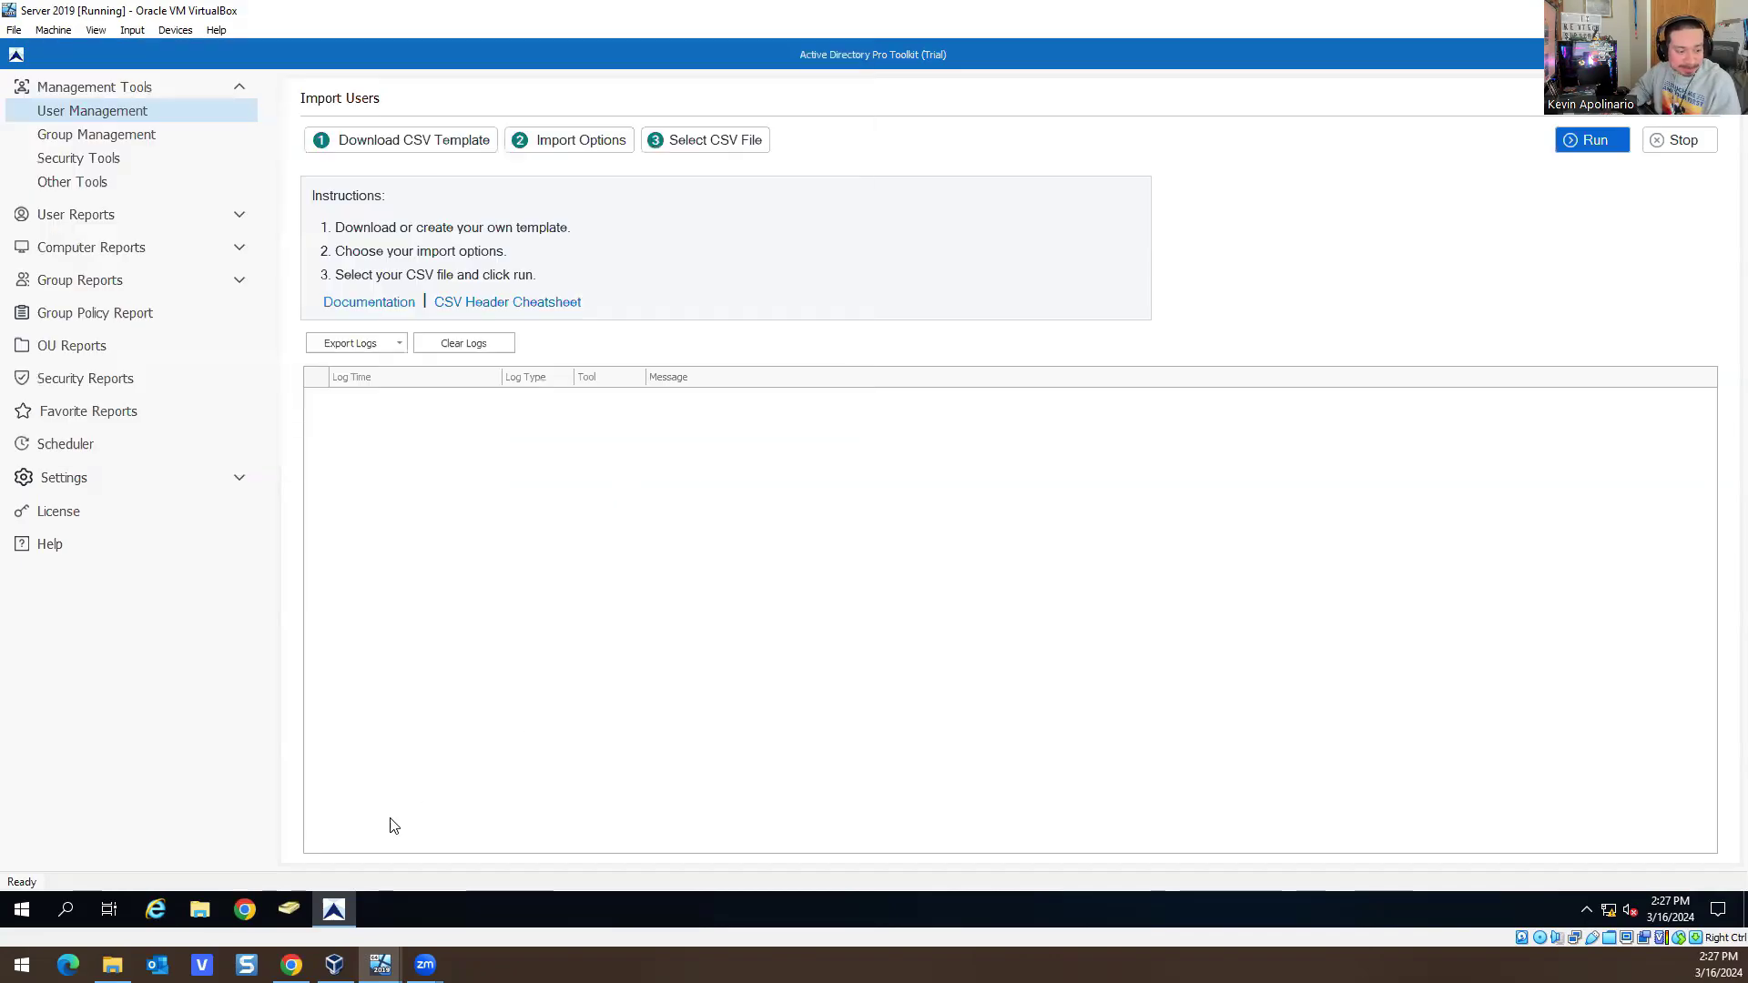
View Bulk Import Template.csv in Notepad, set as the default for .csv files, and close the file and File Explorer
click(193, 910)
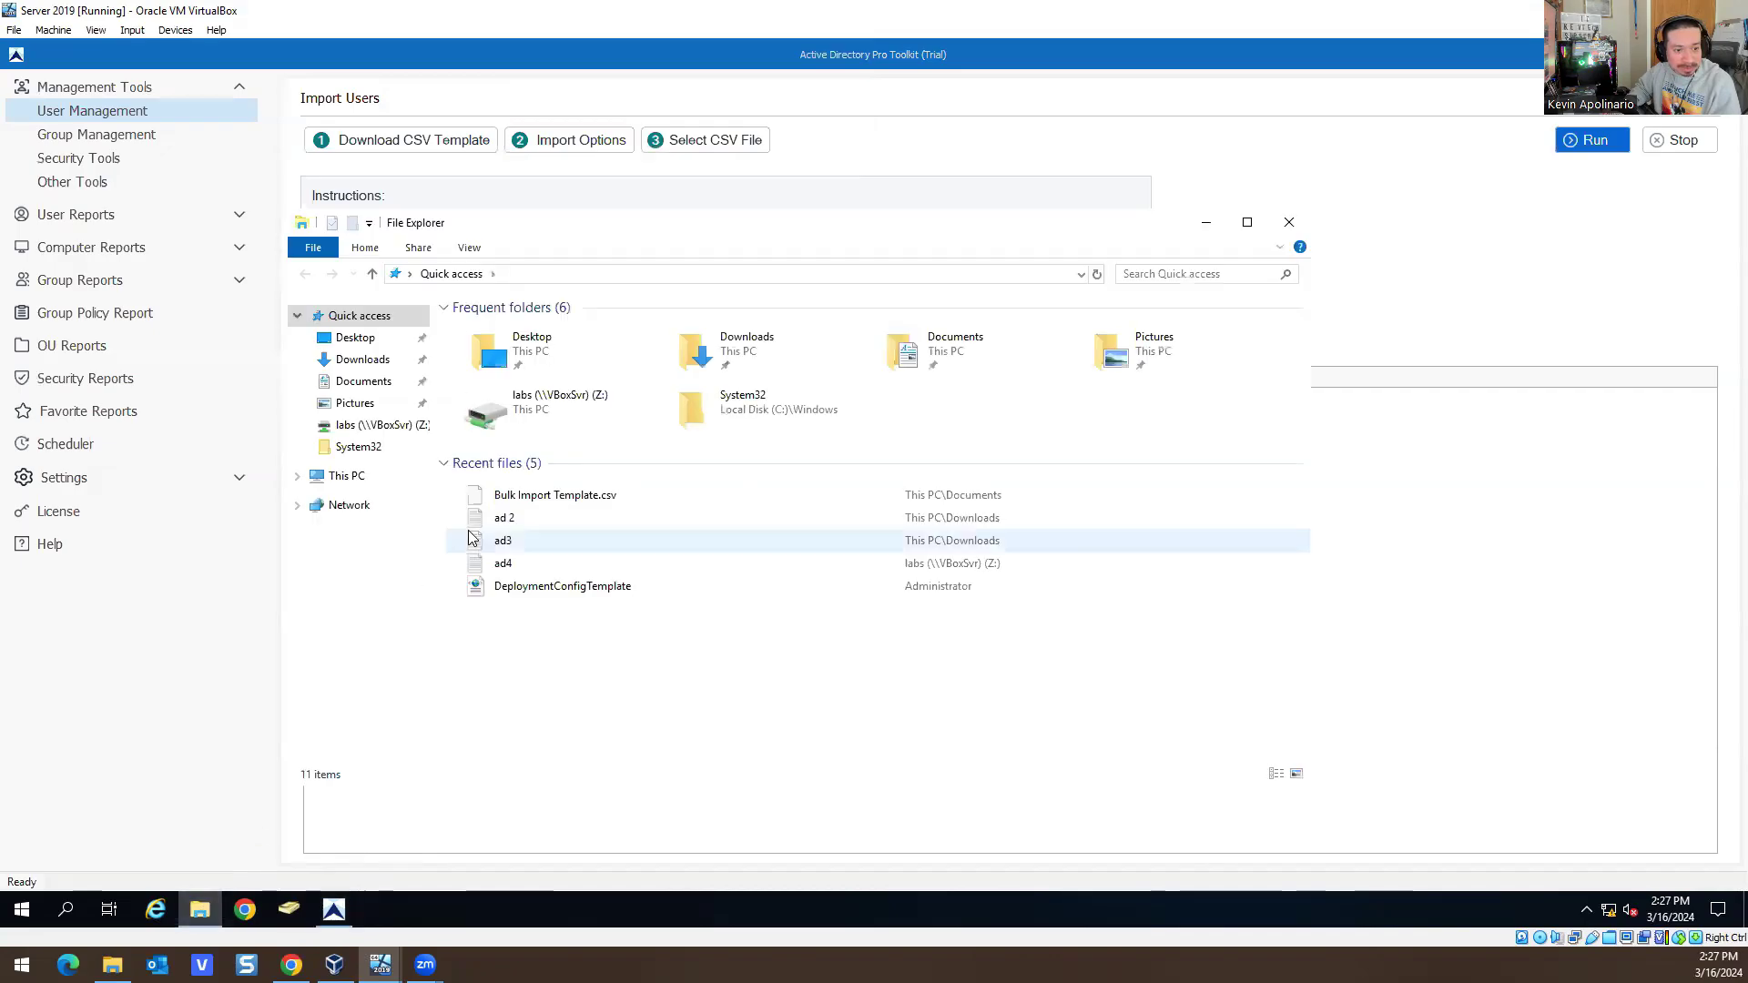
double_click(544, 494)
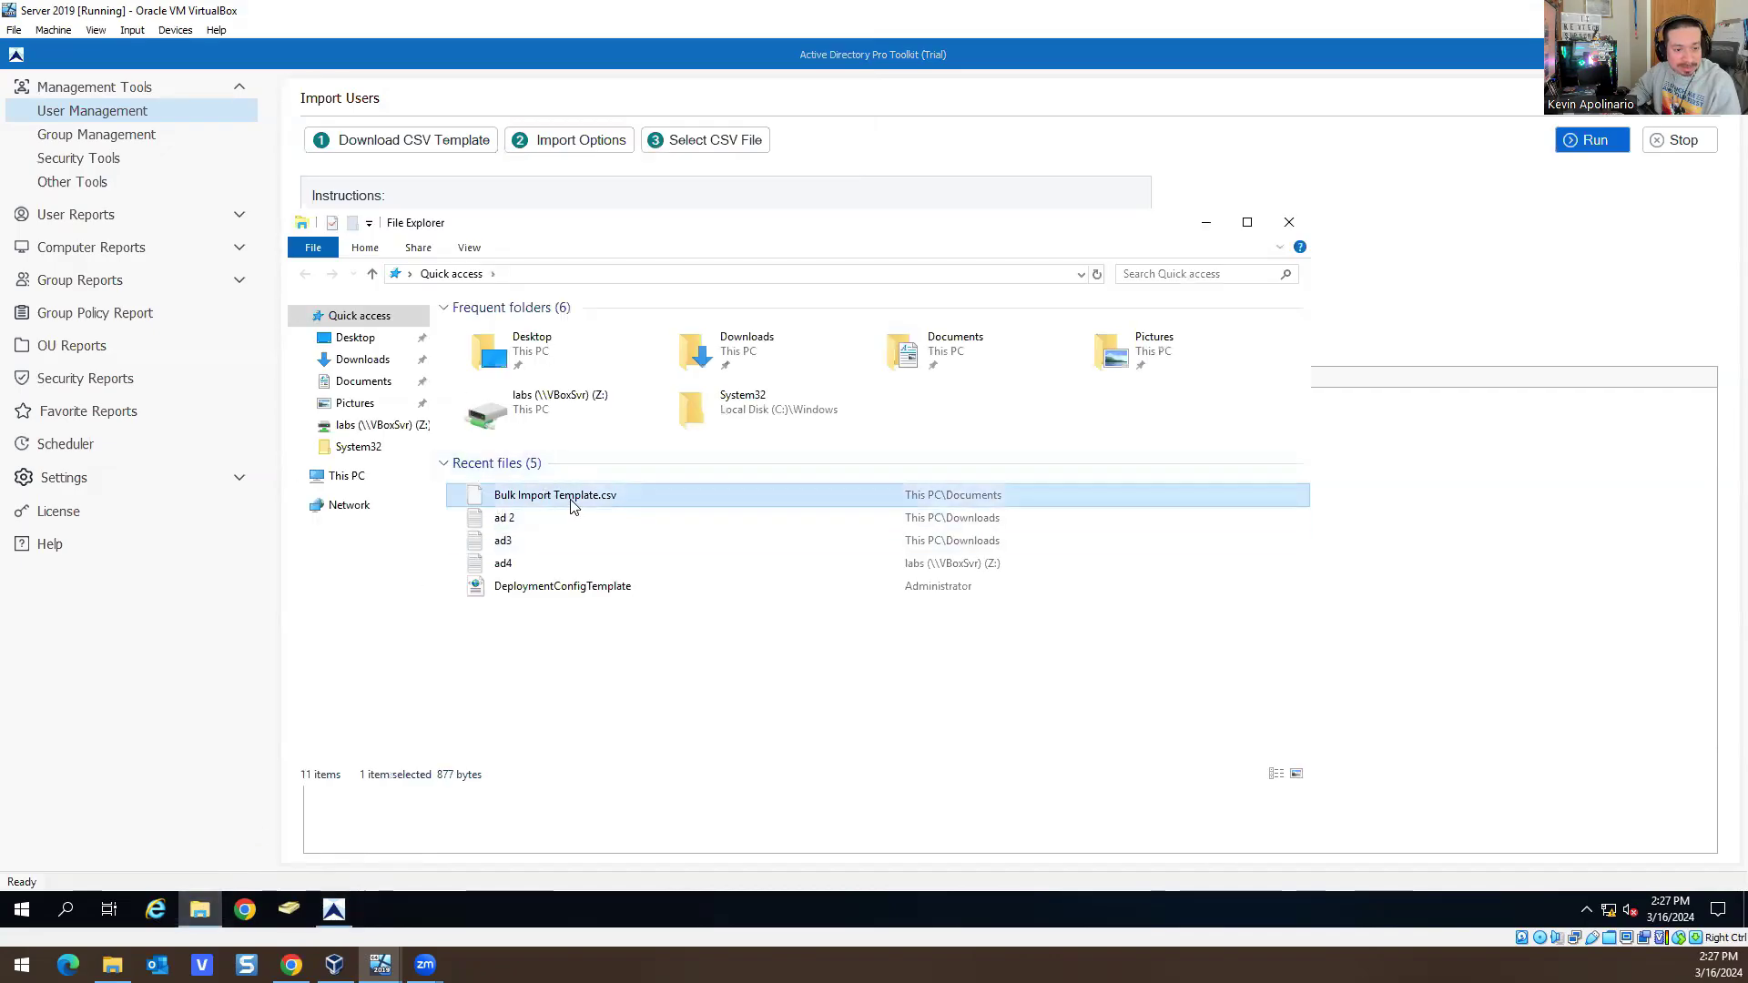
click(783, 348)
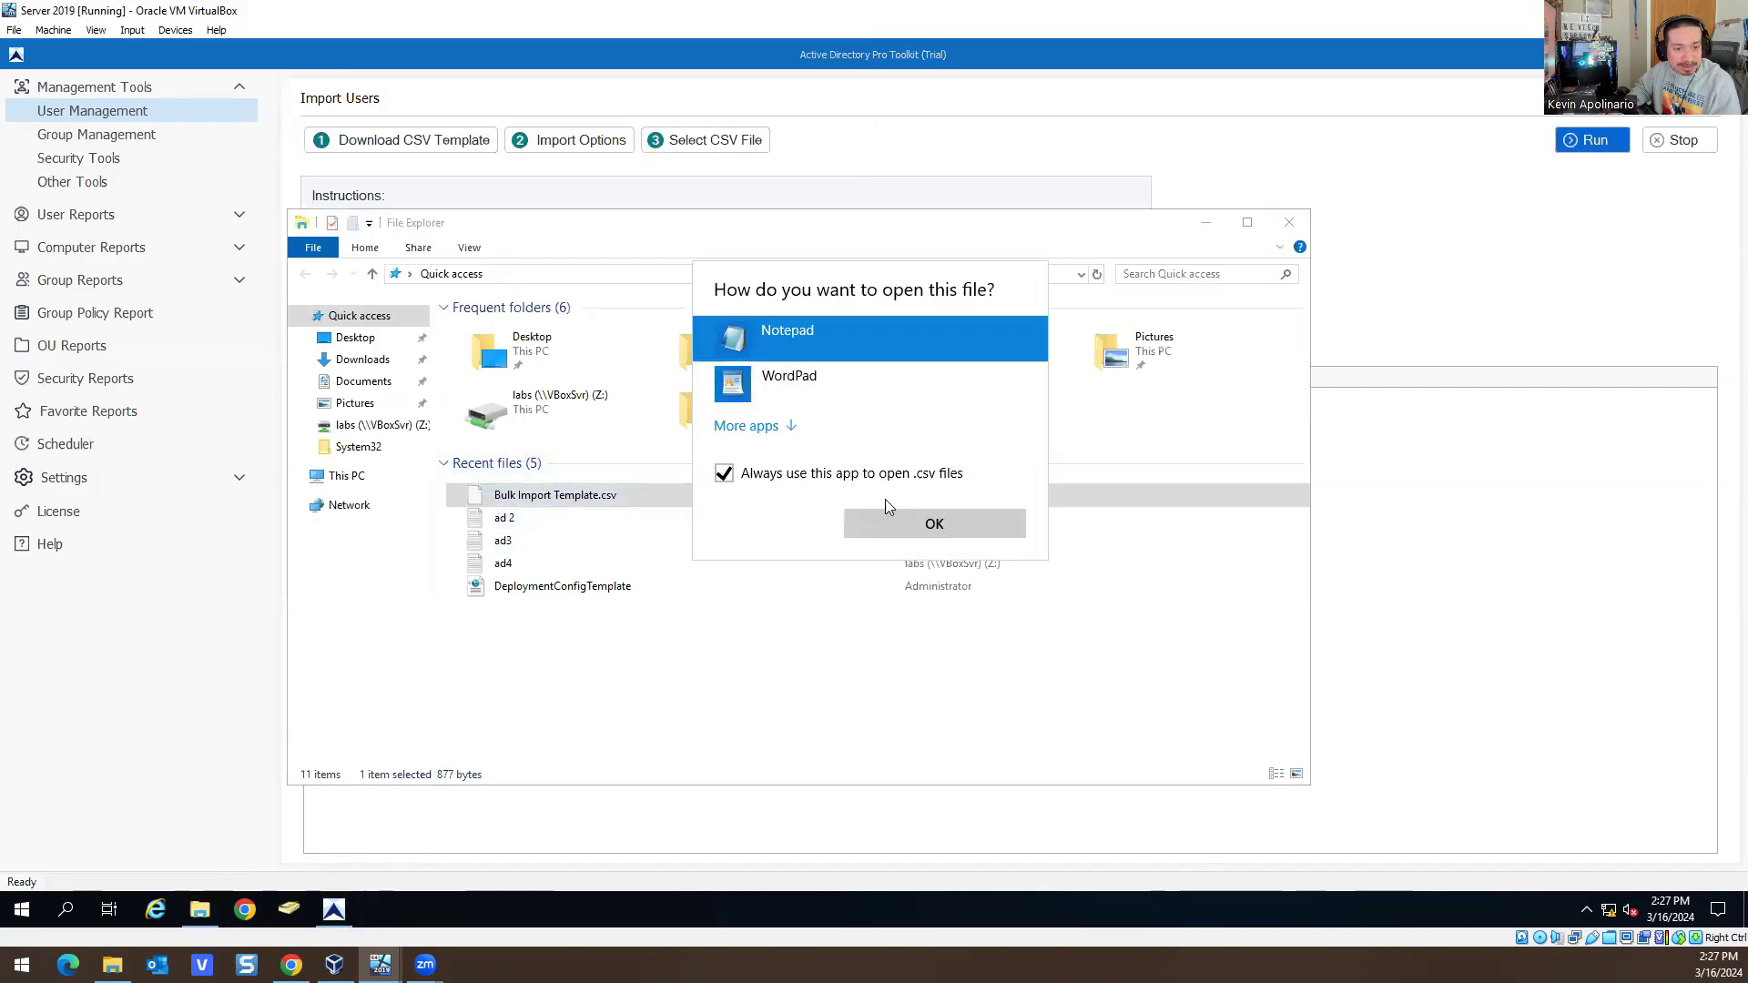
click(724, 473)
click(926, 521)
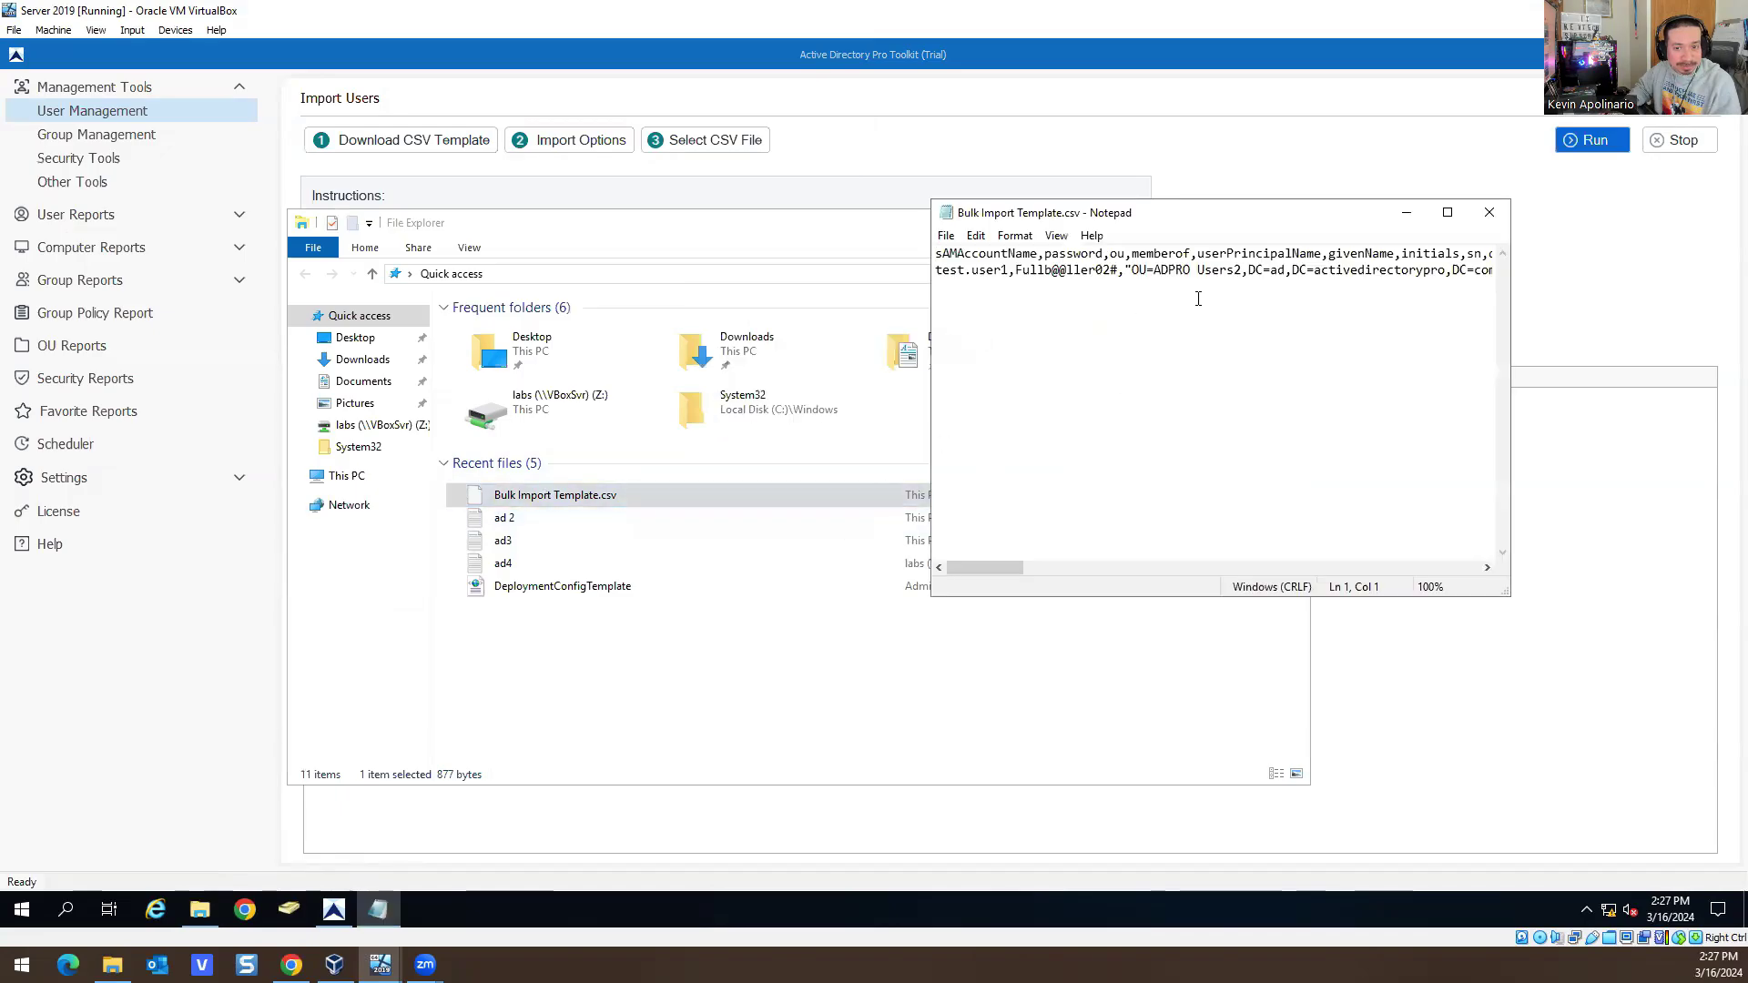
click(1490, 214)
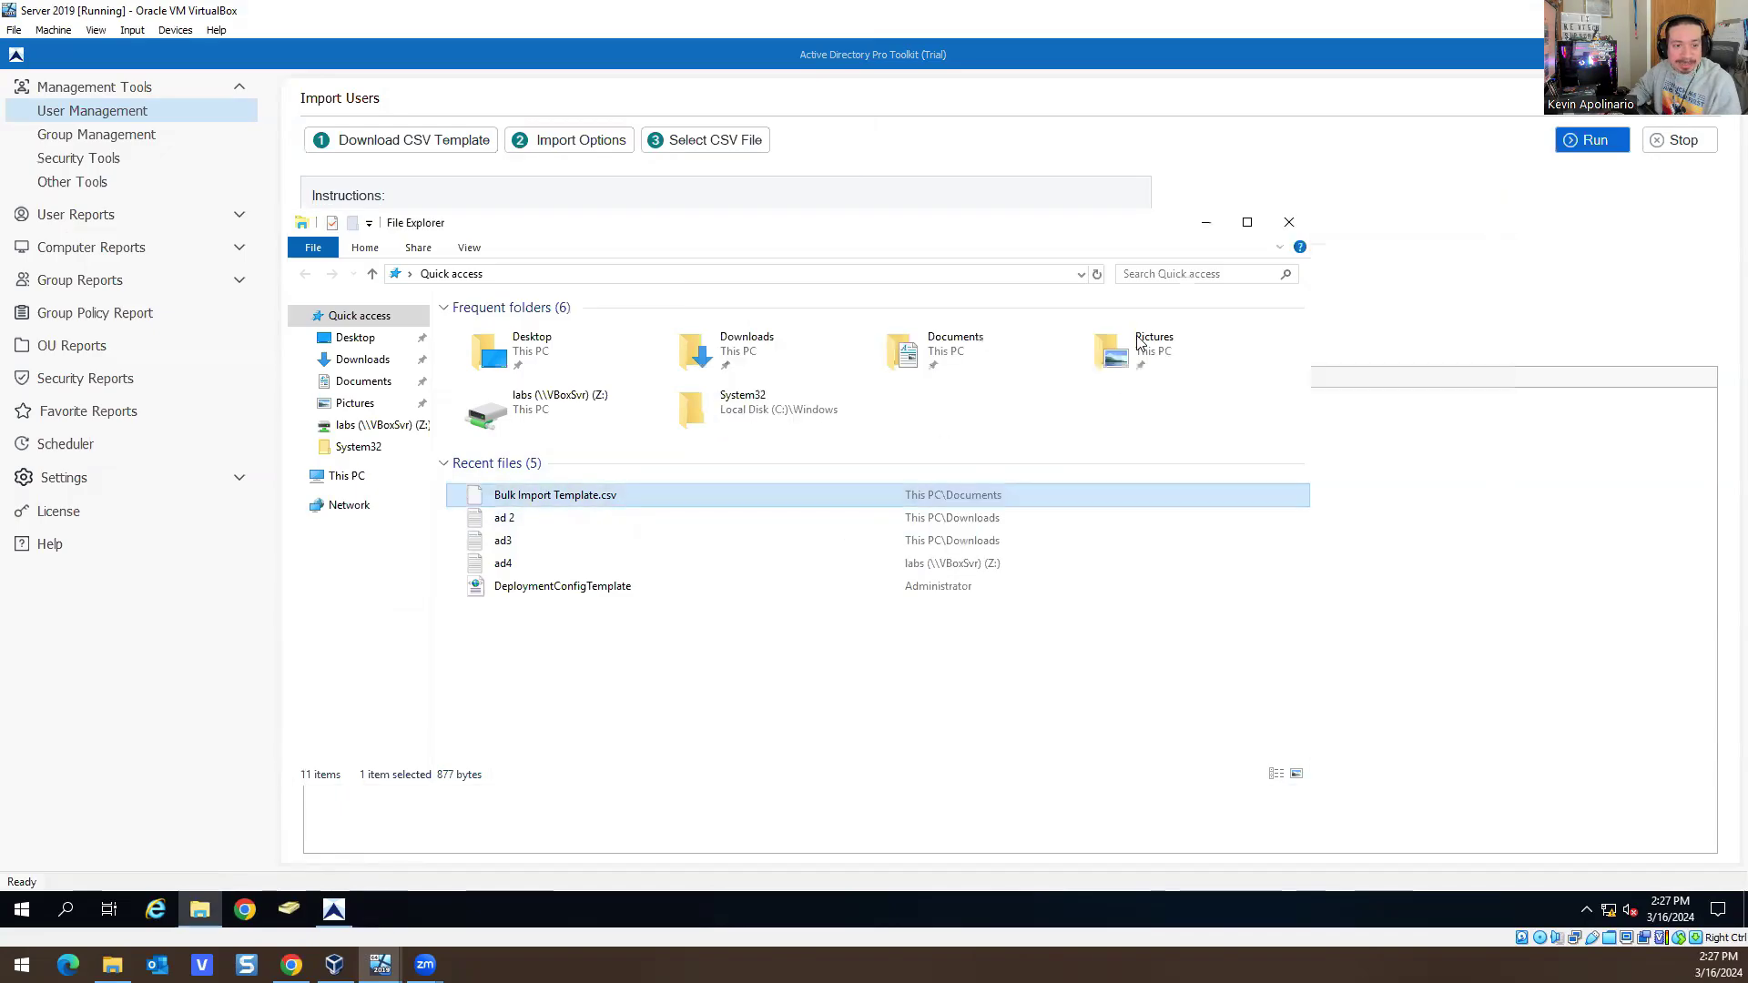
click(1289, 223)
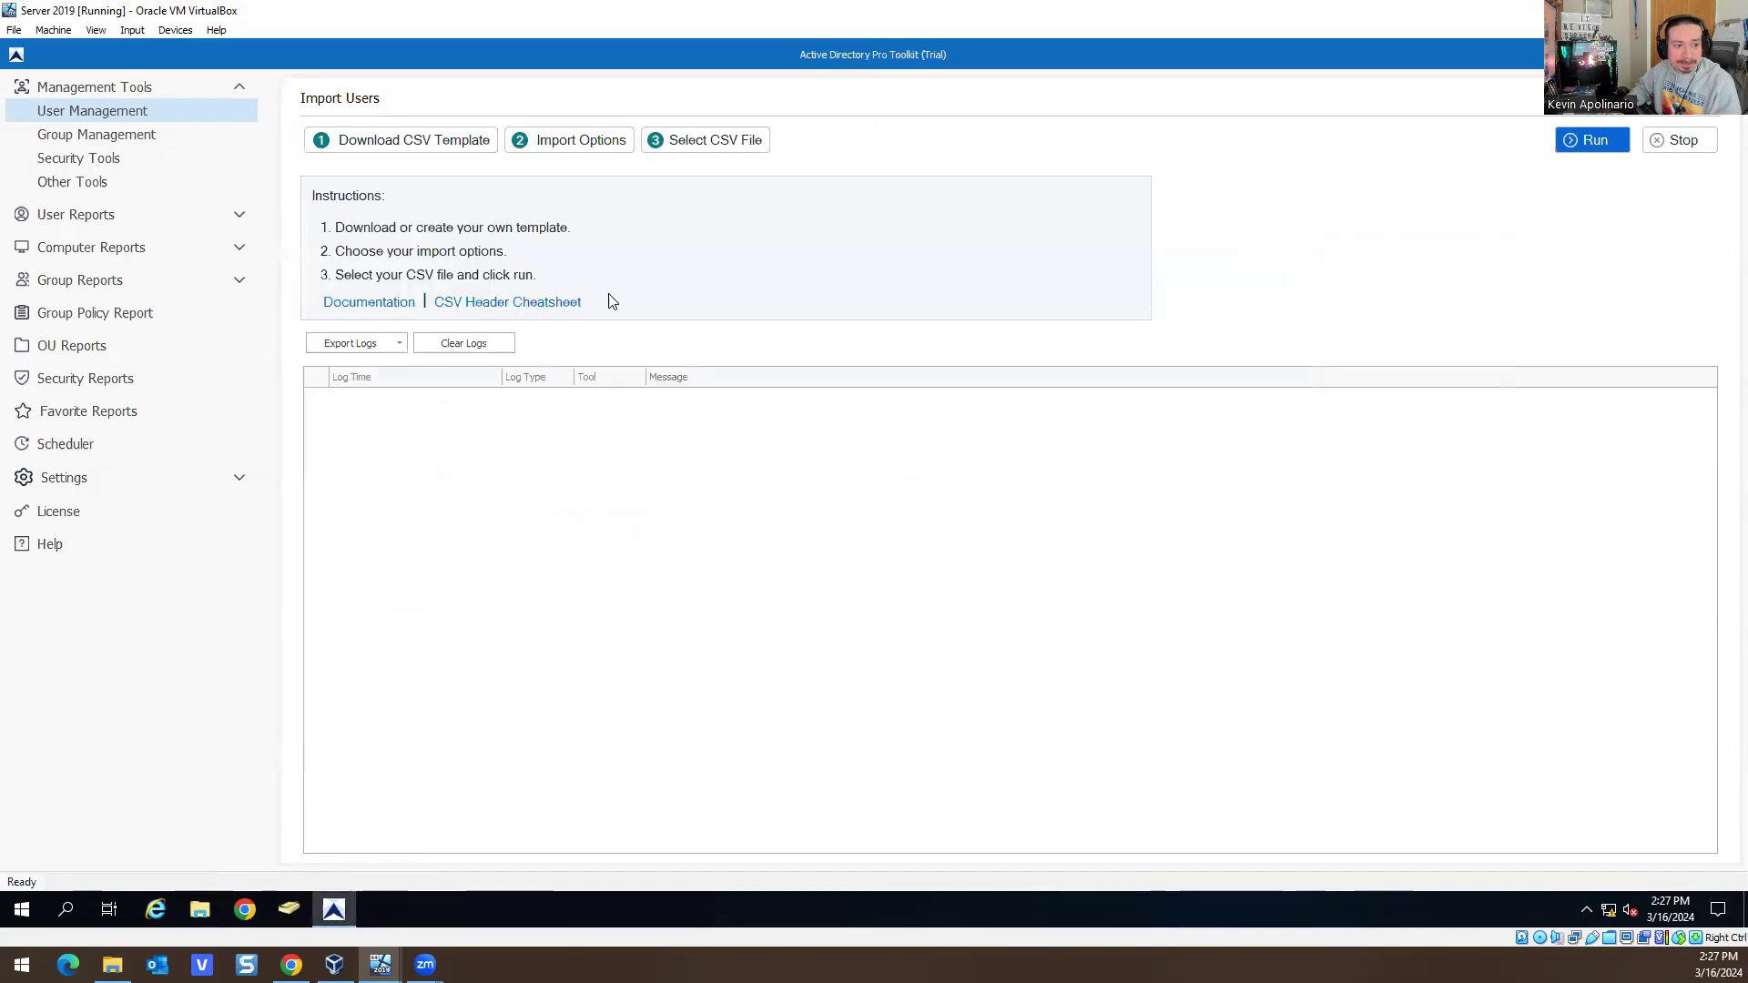
Look through the group management, security and other management tools of the toolkit
click(103, 139)
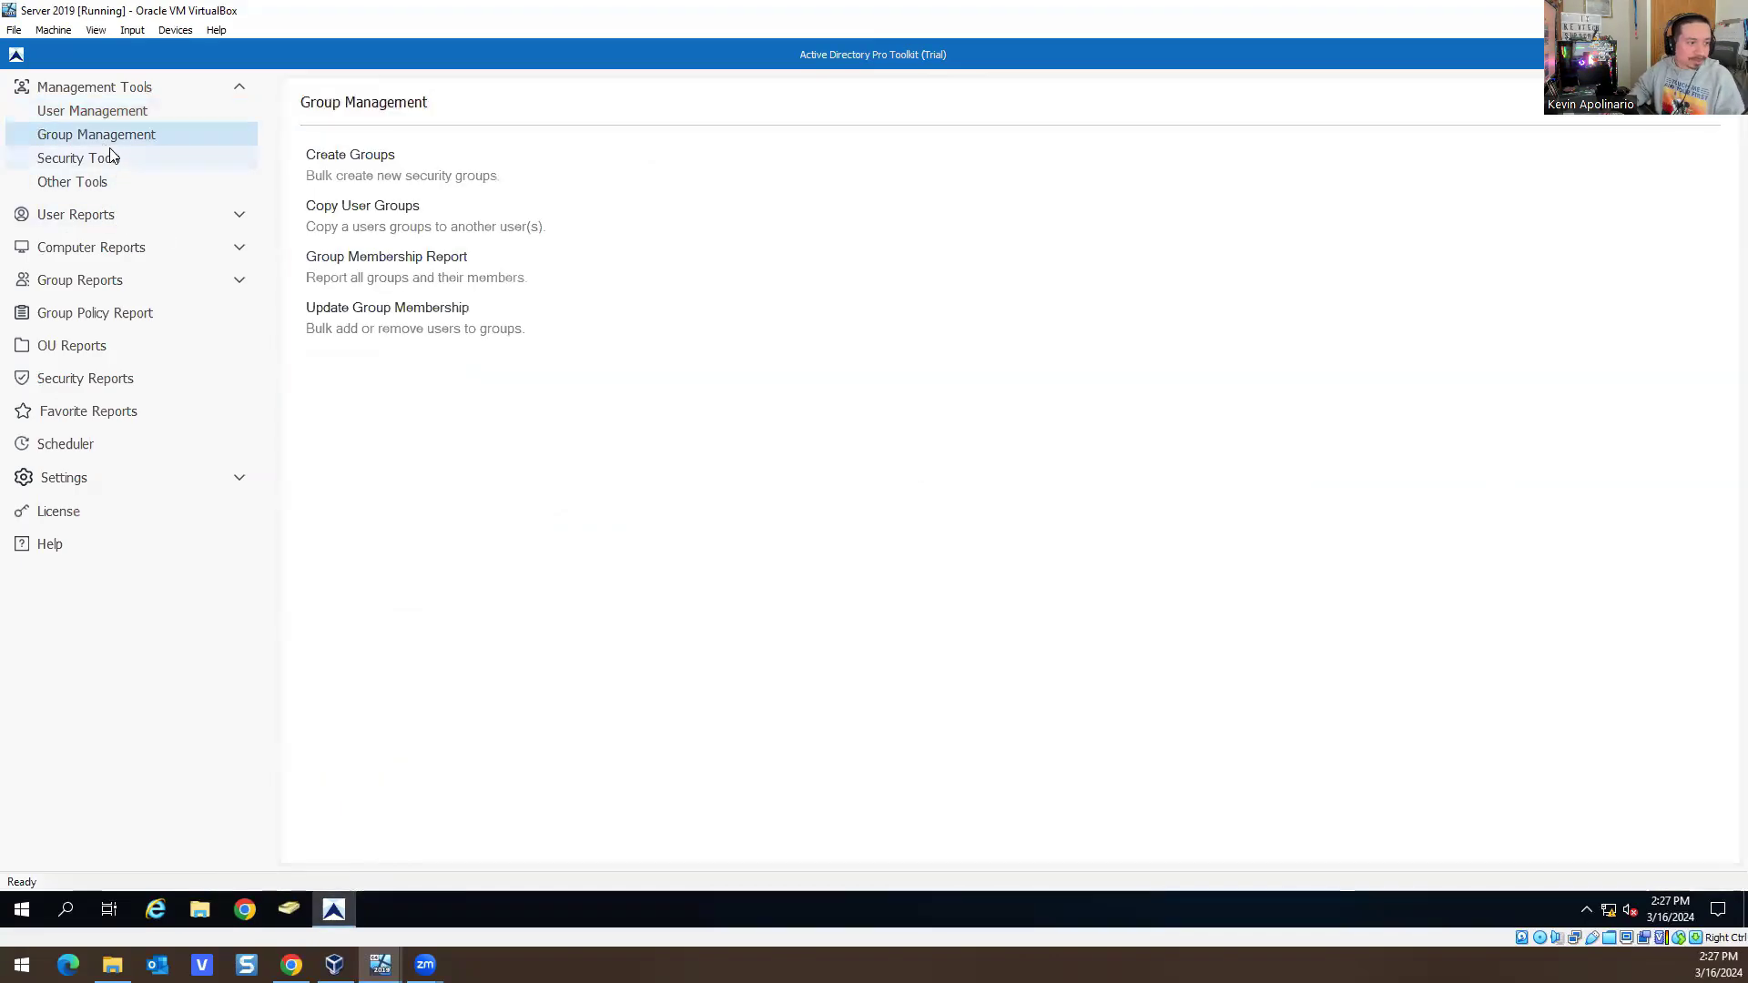
click(111, 158)
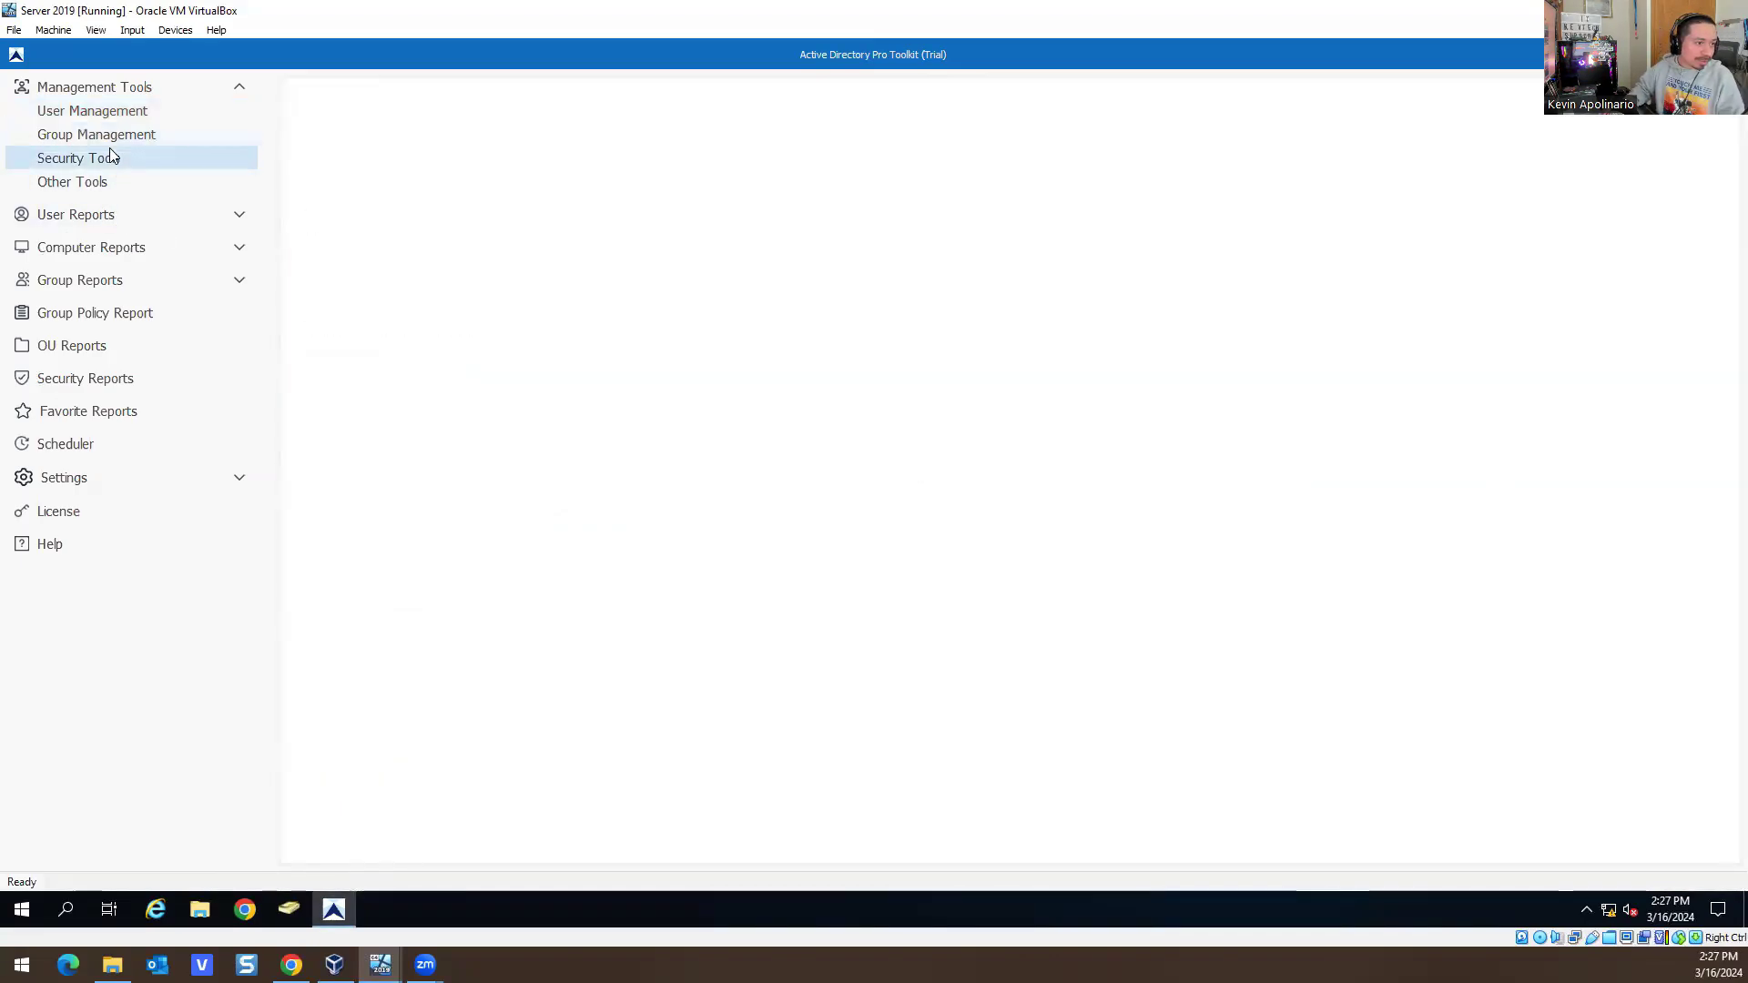
click(71, 183)
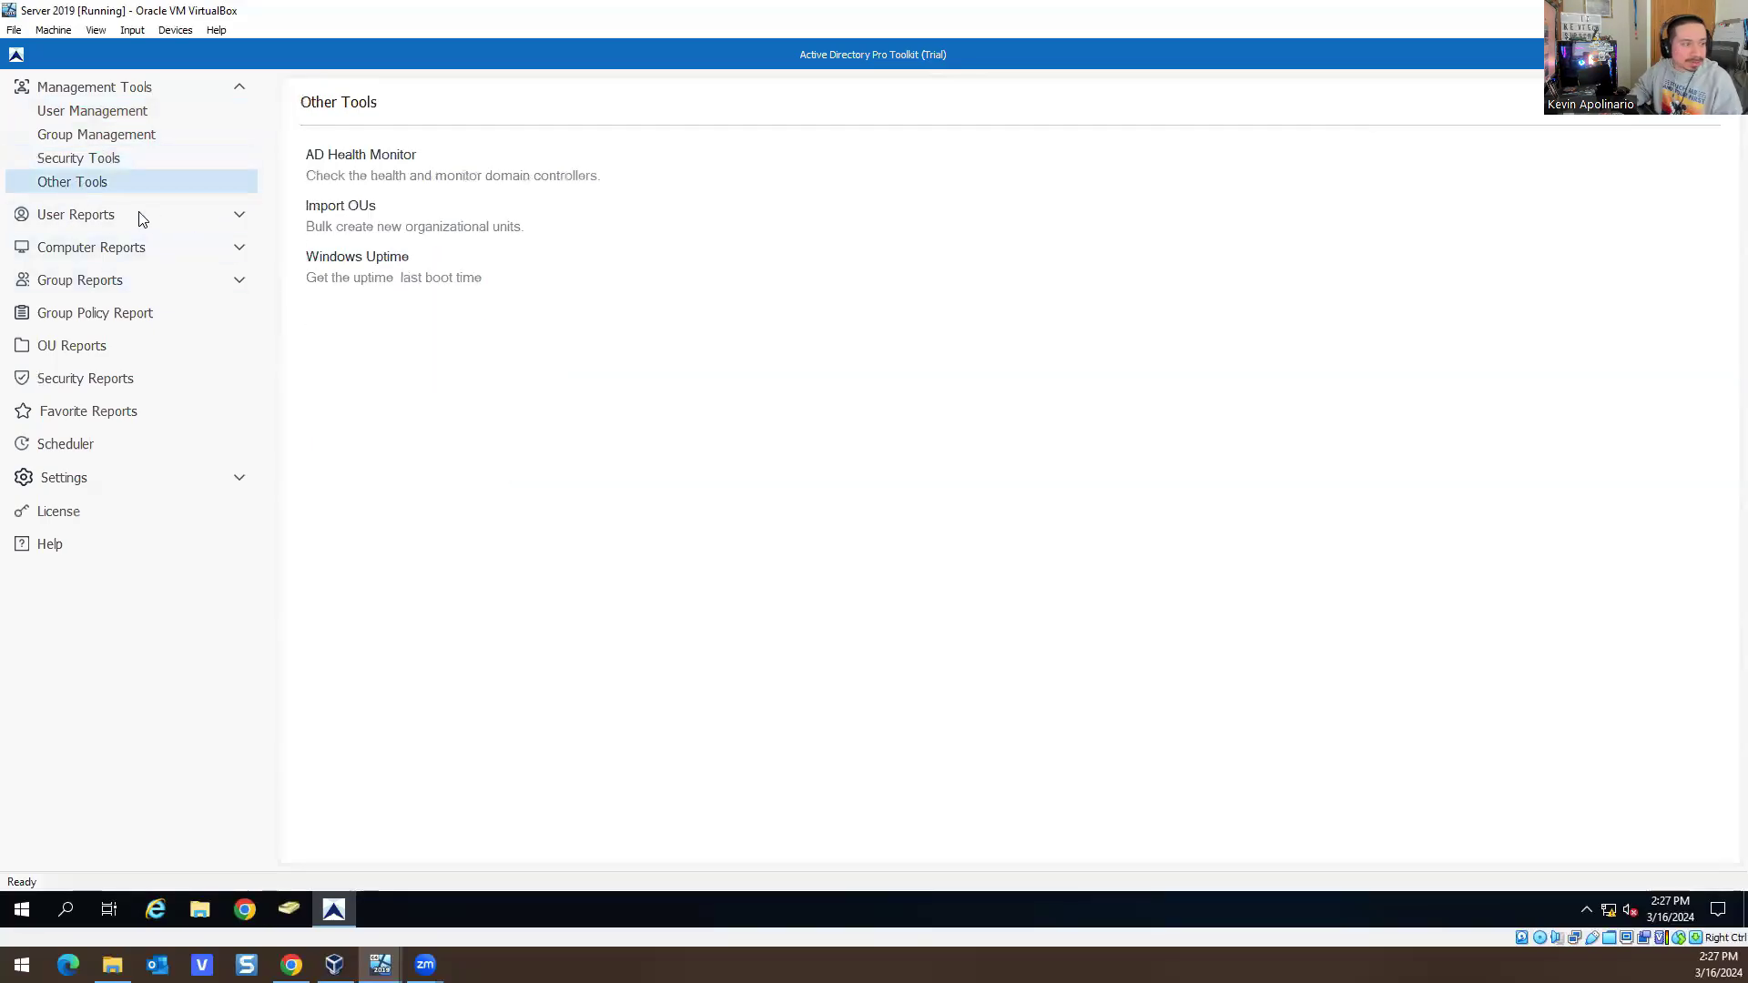
Run the Locked Users account status report for the entire domain
click(106, 215)
click(77, 239)
click(80, 264)
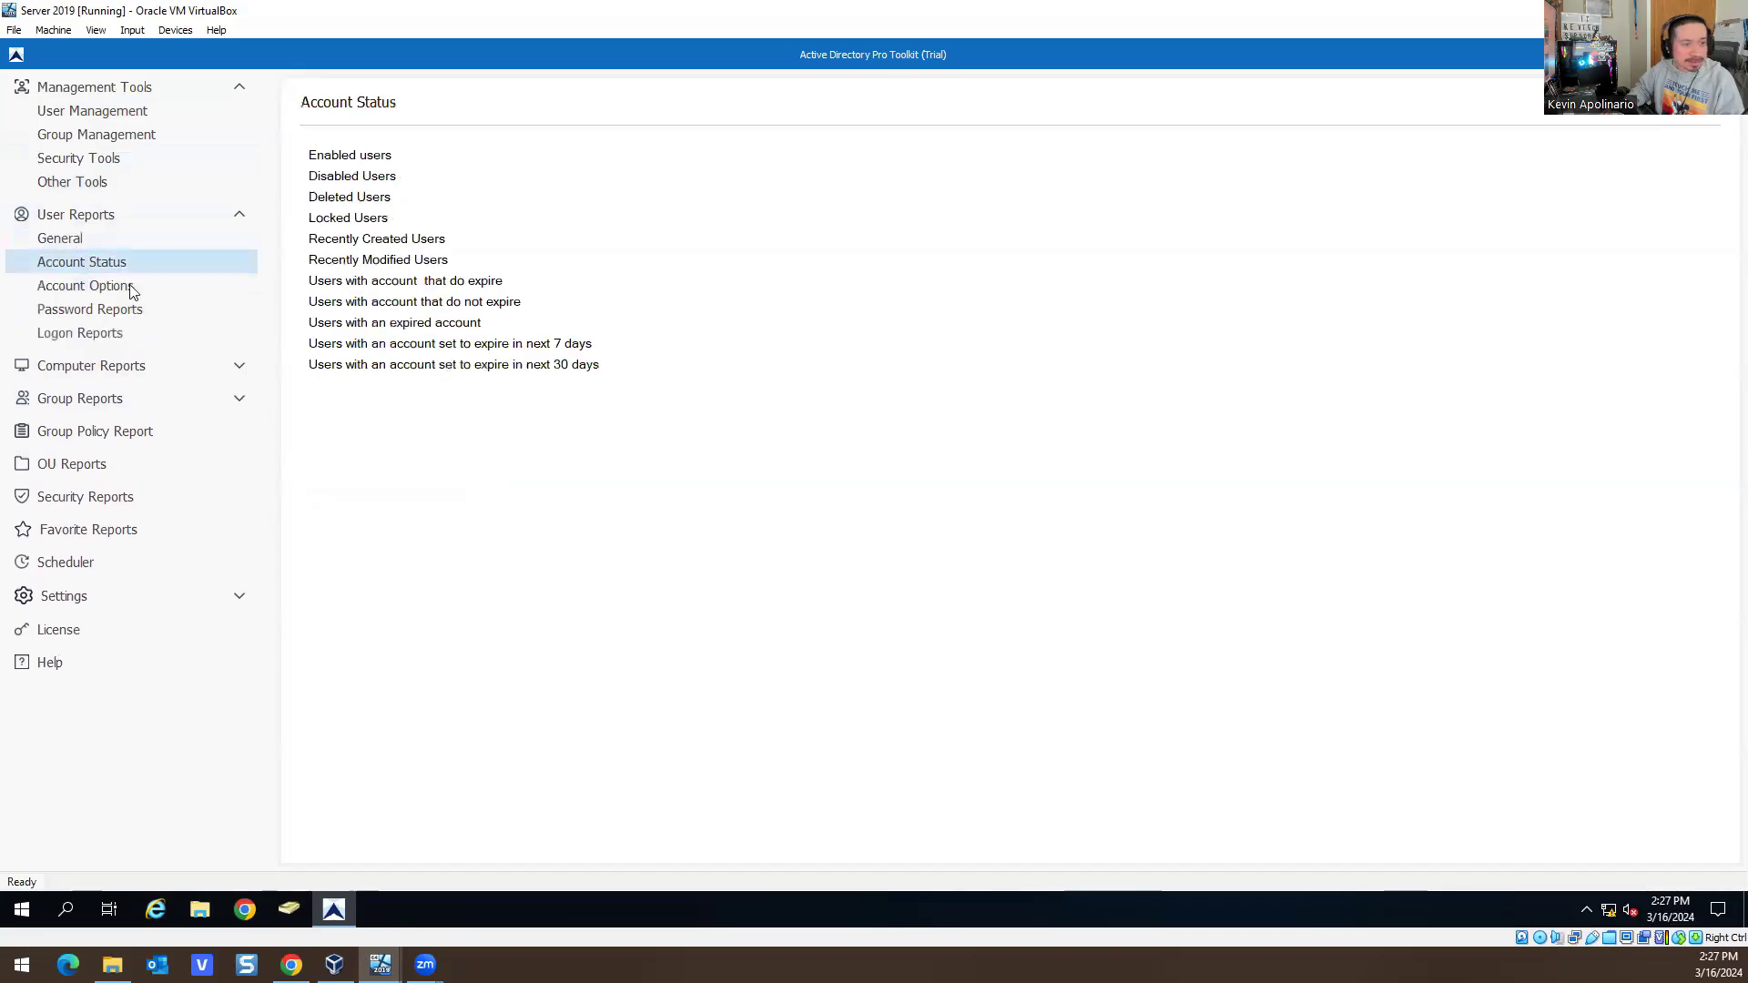
click(338, 219)
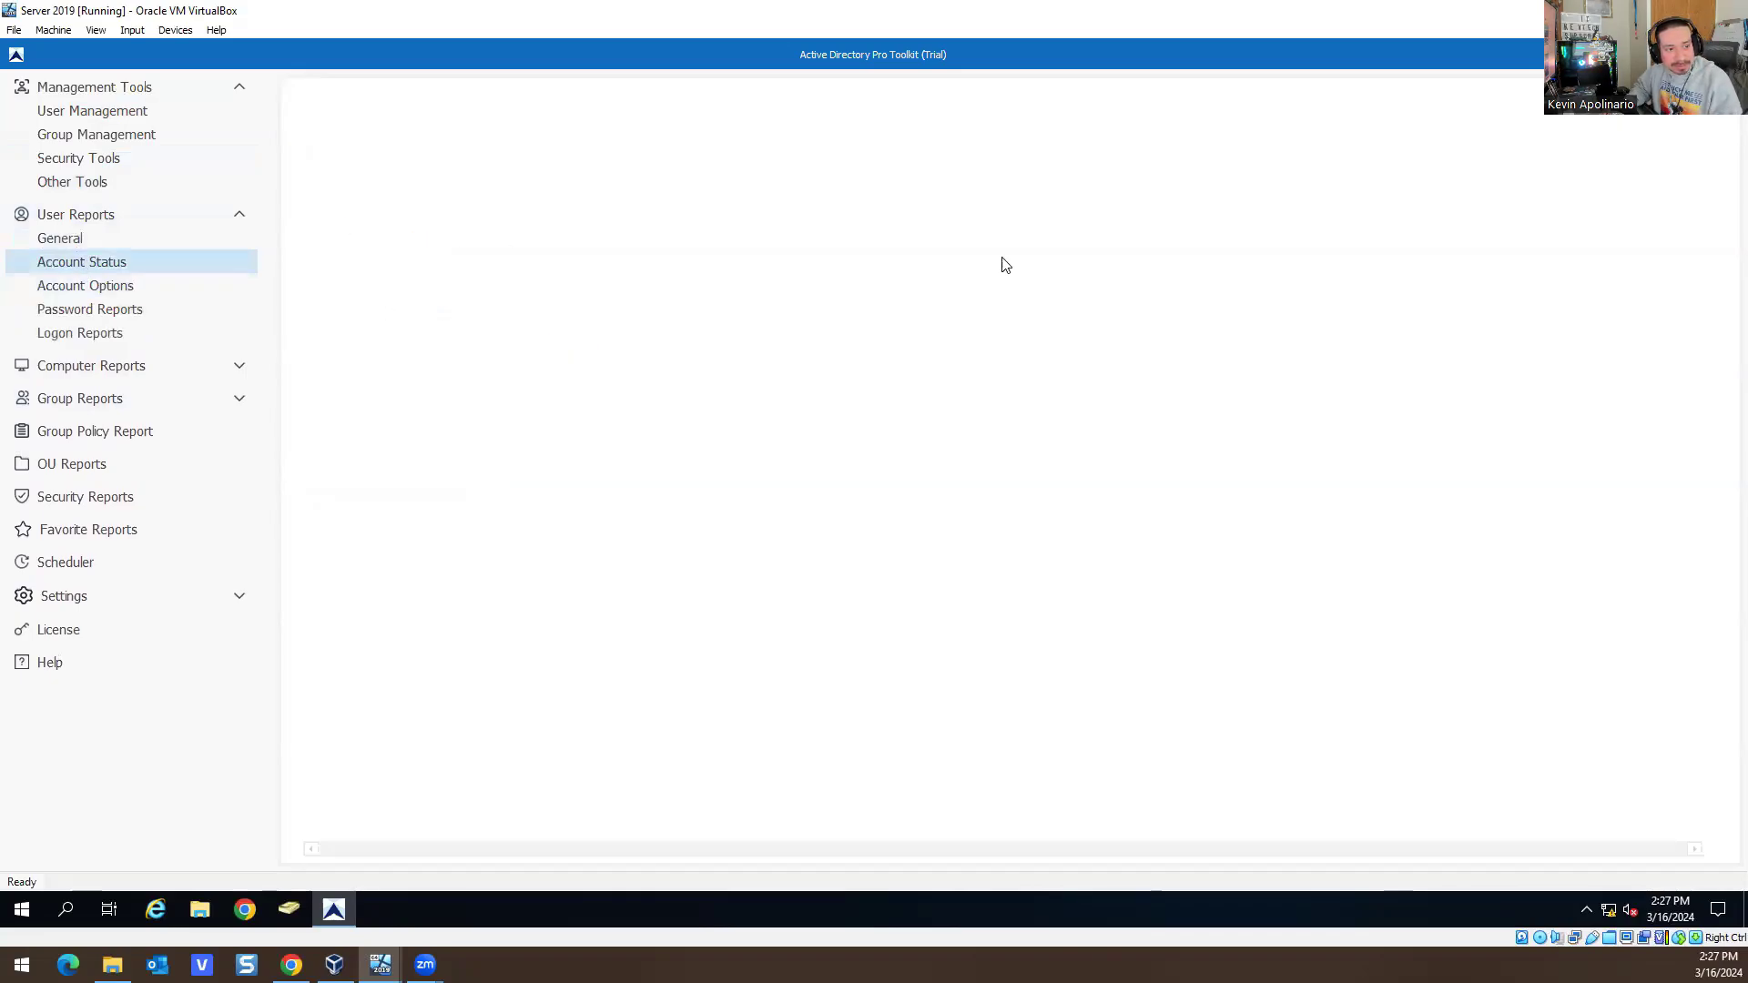
click(1573, 167)
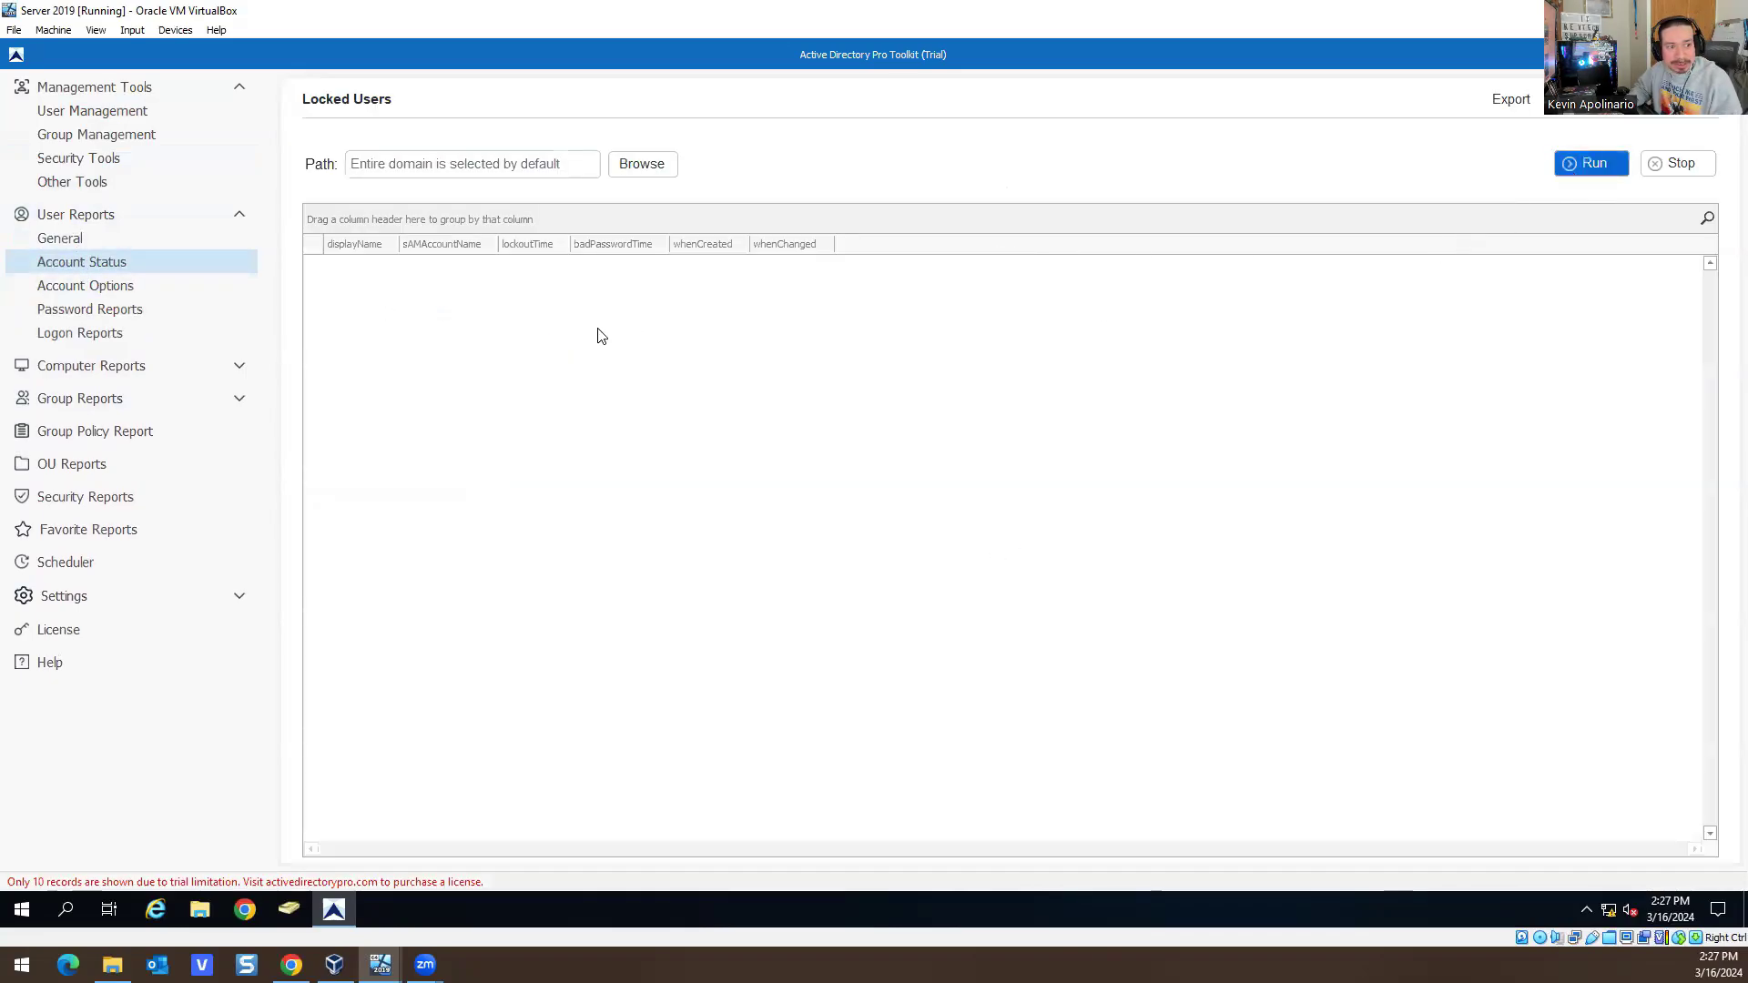
Run the Bad Password Attempts report for the entire domain over all time and check the standard user's entry
click(83, 239)
click(82, 288)
click(85, 313)
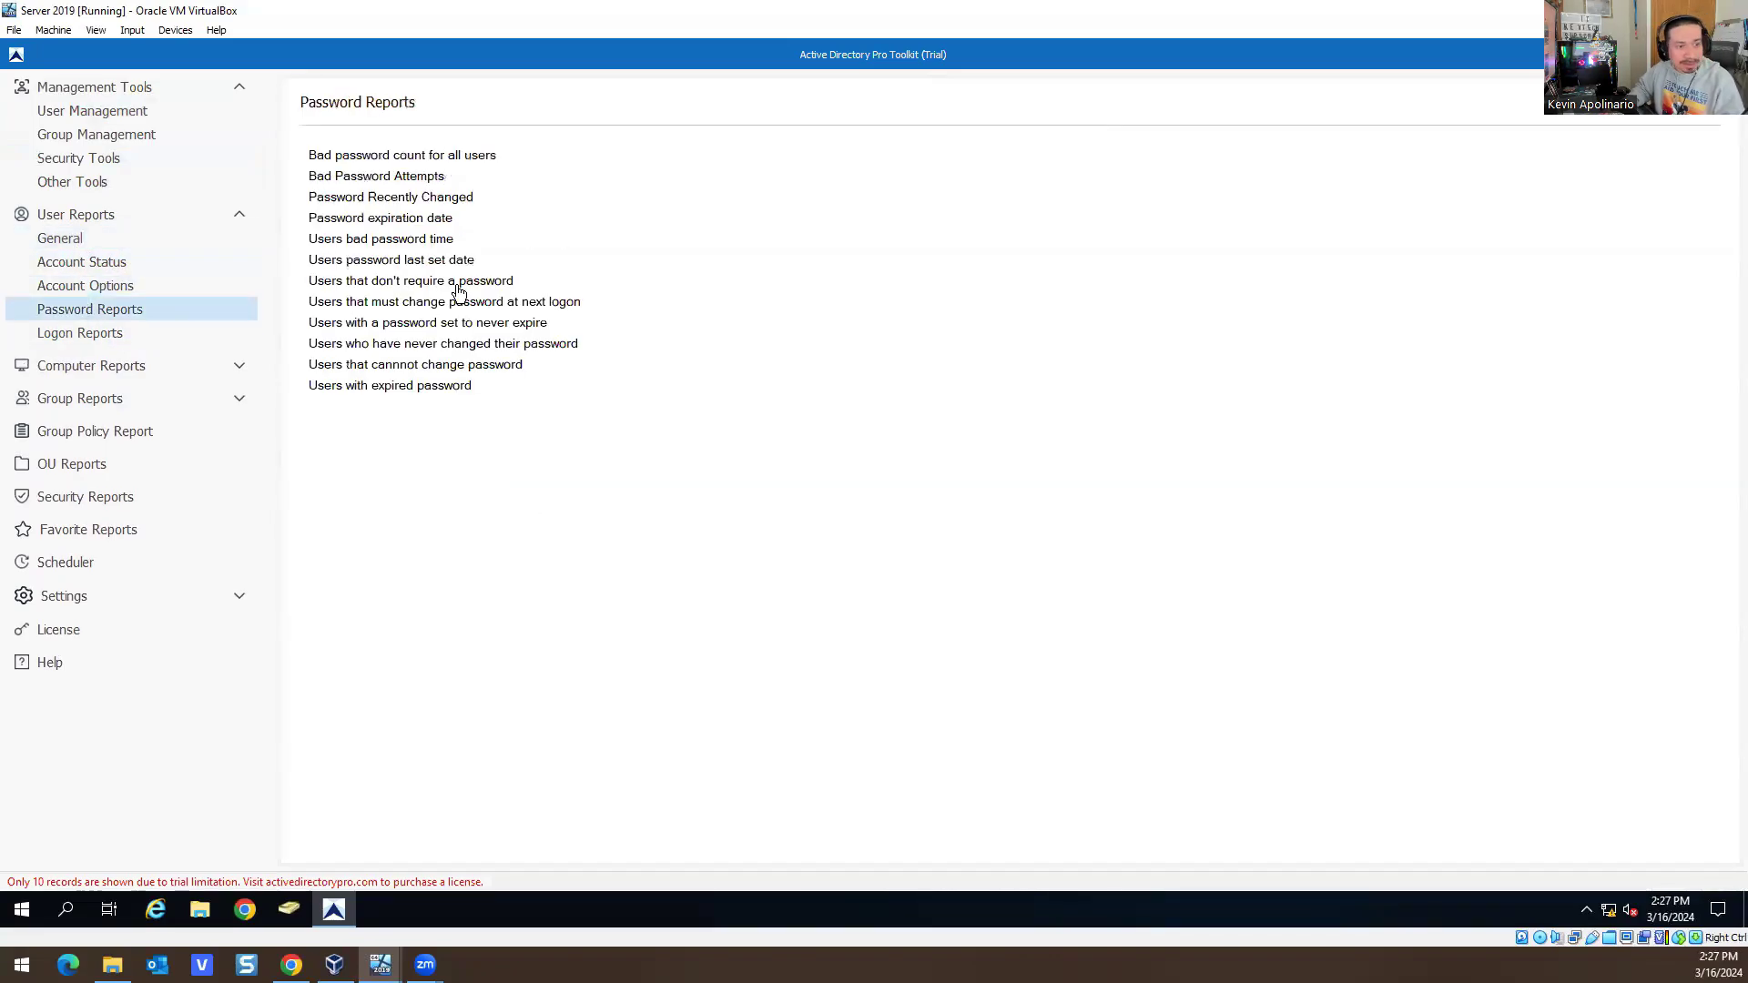
click(385, 176)
click(1622, 163)
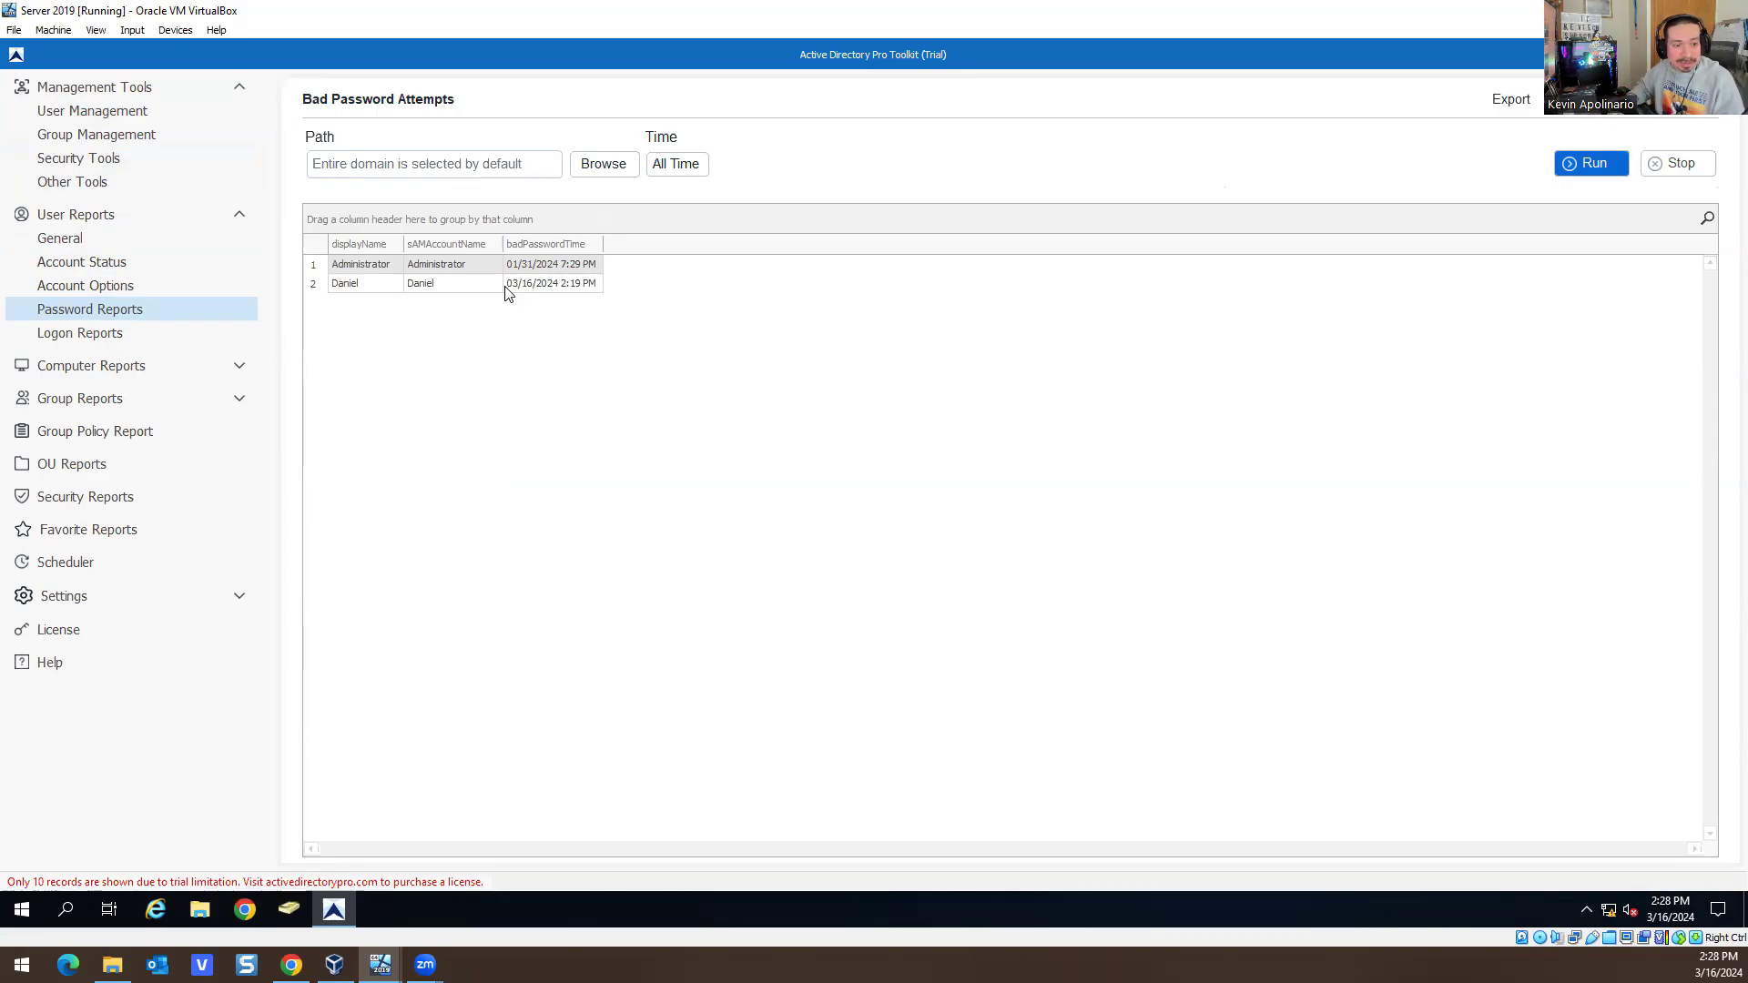
click(376, 284)
Run the logon report on users who can log on to all computers for the entire domain
click(82, 316)
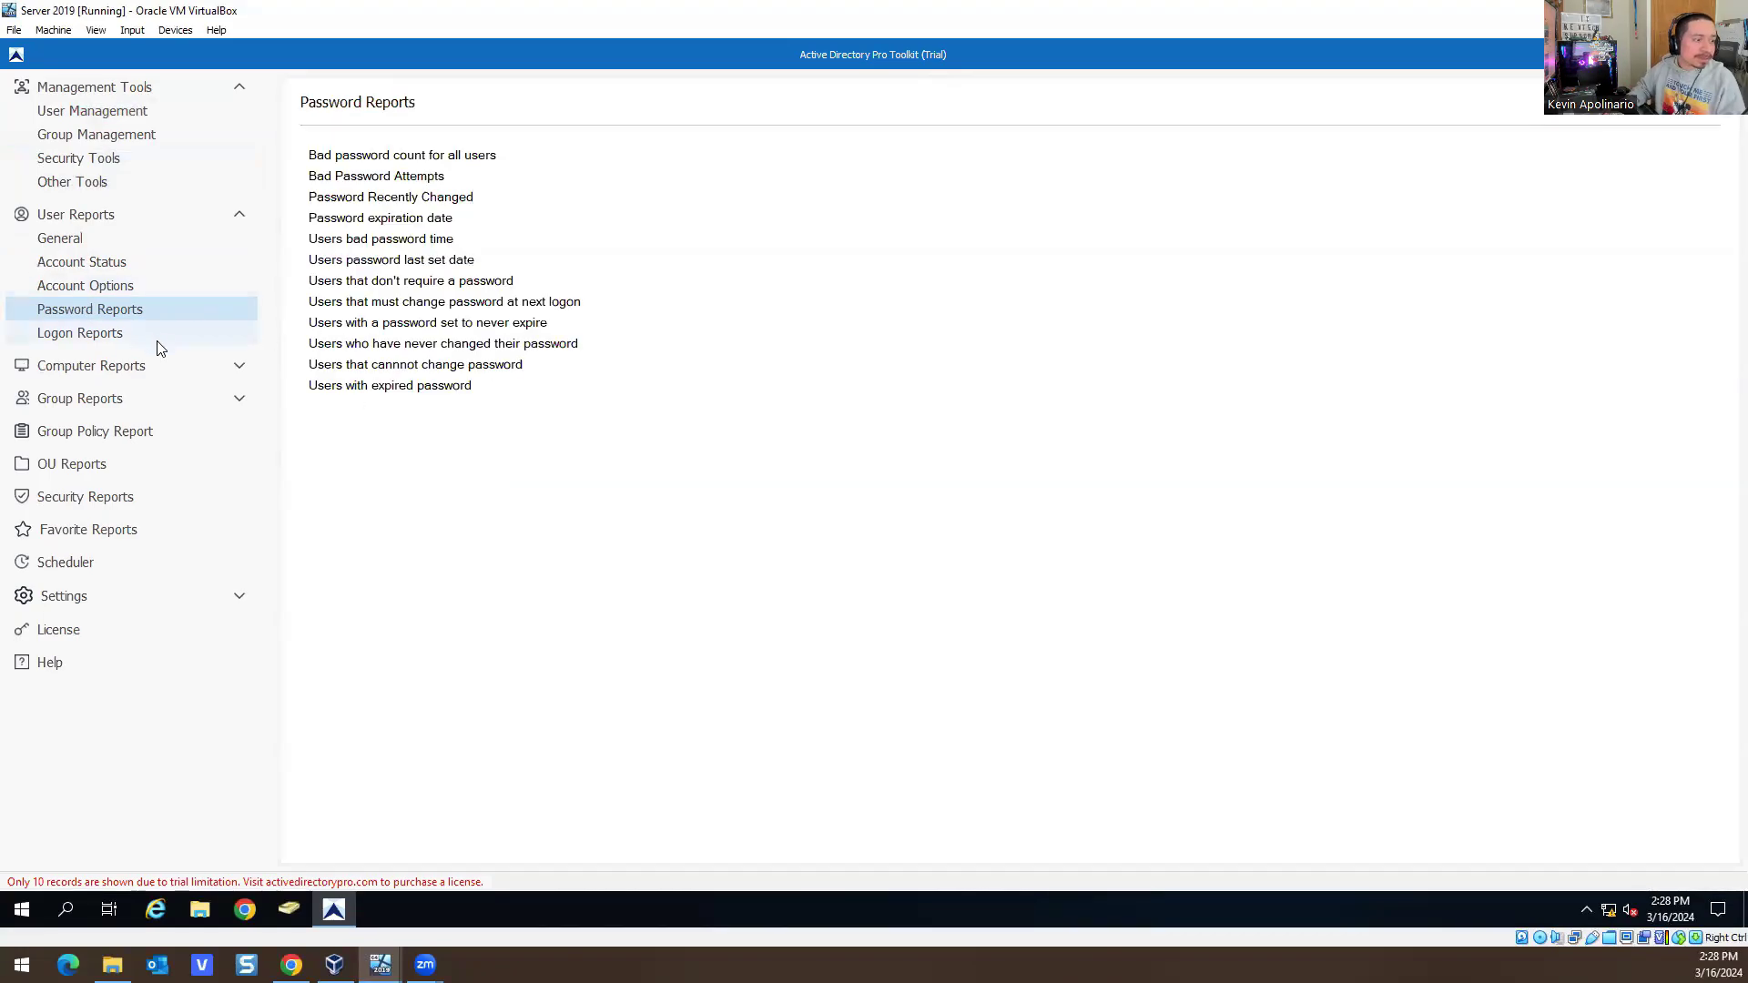
click(92, 335)
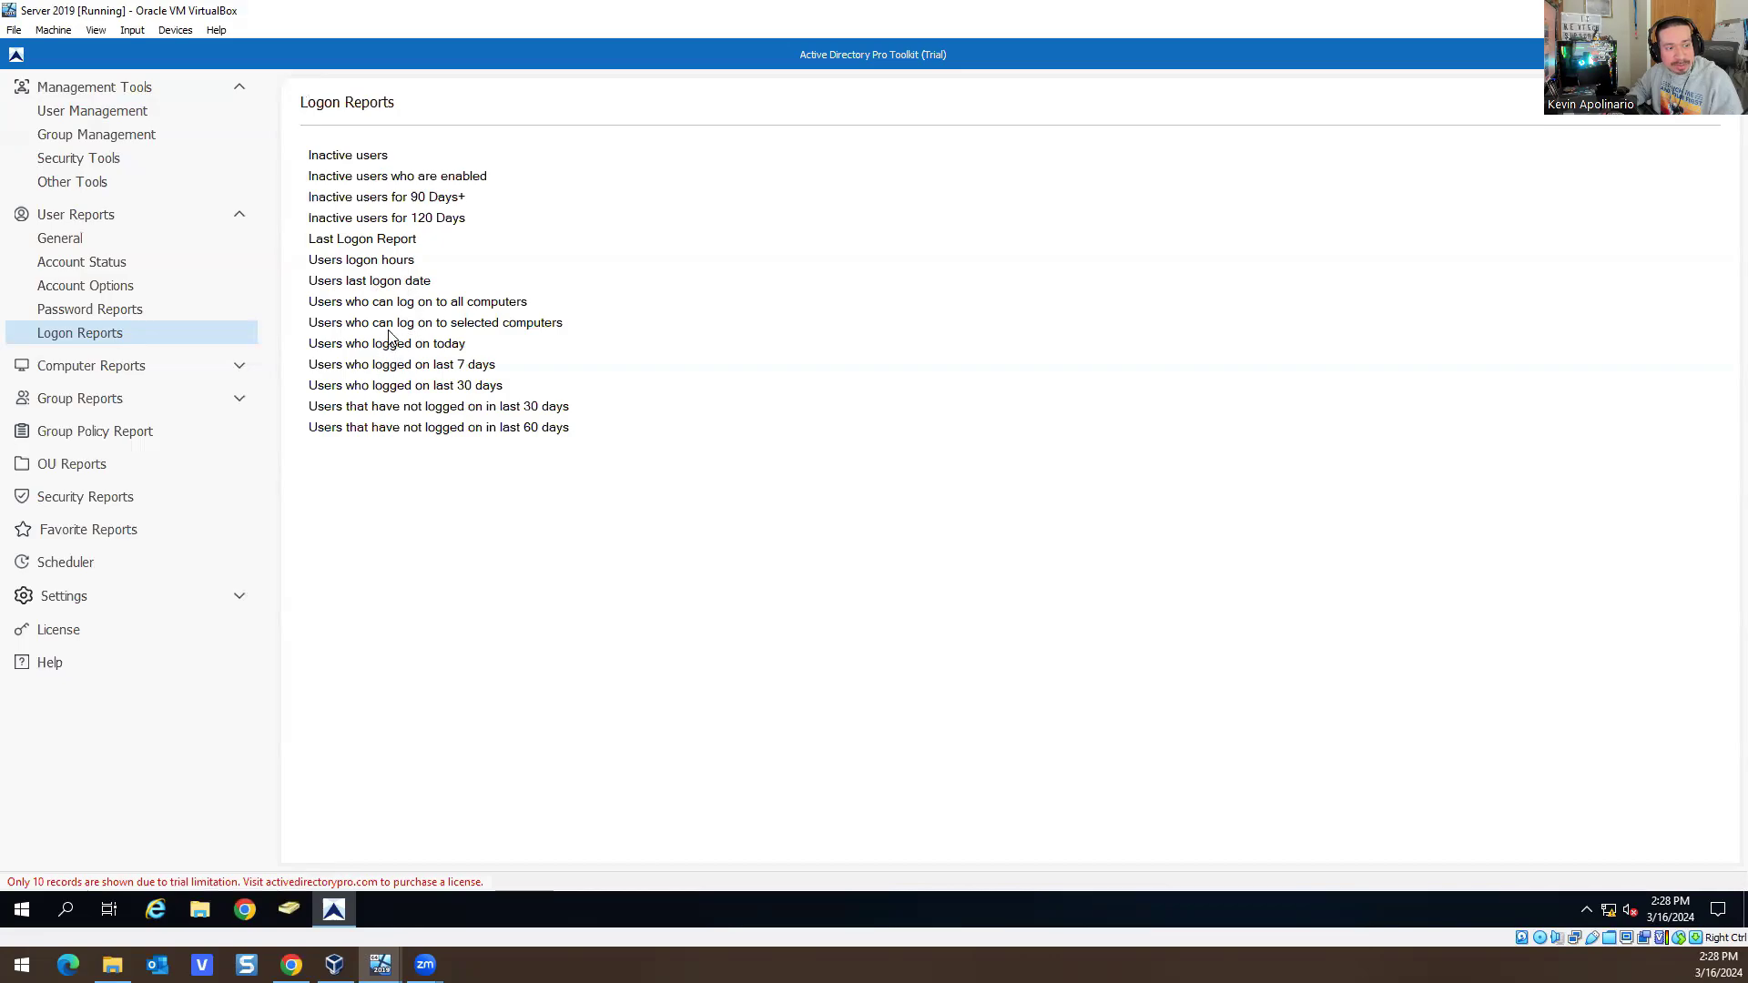
click(477, 302)
click(1579, 167)
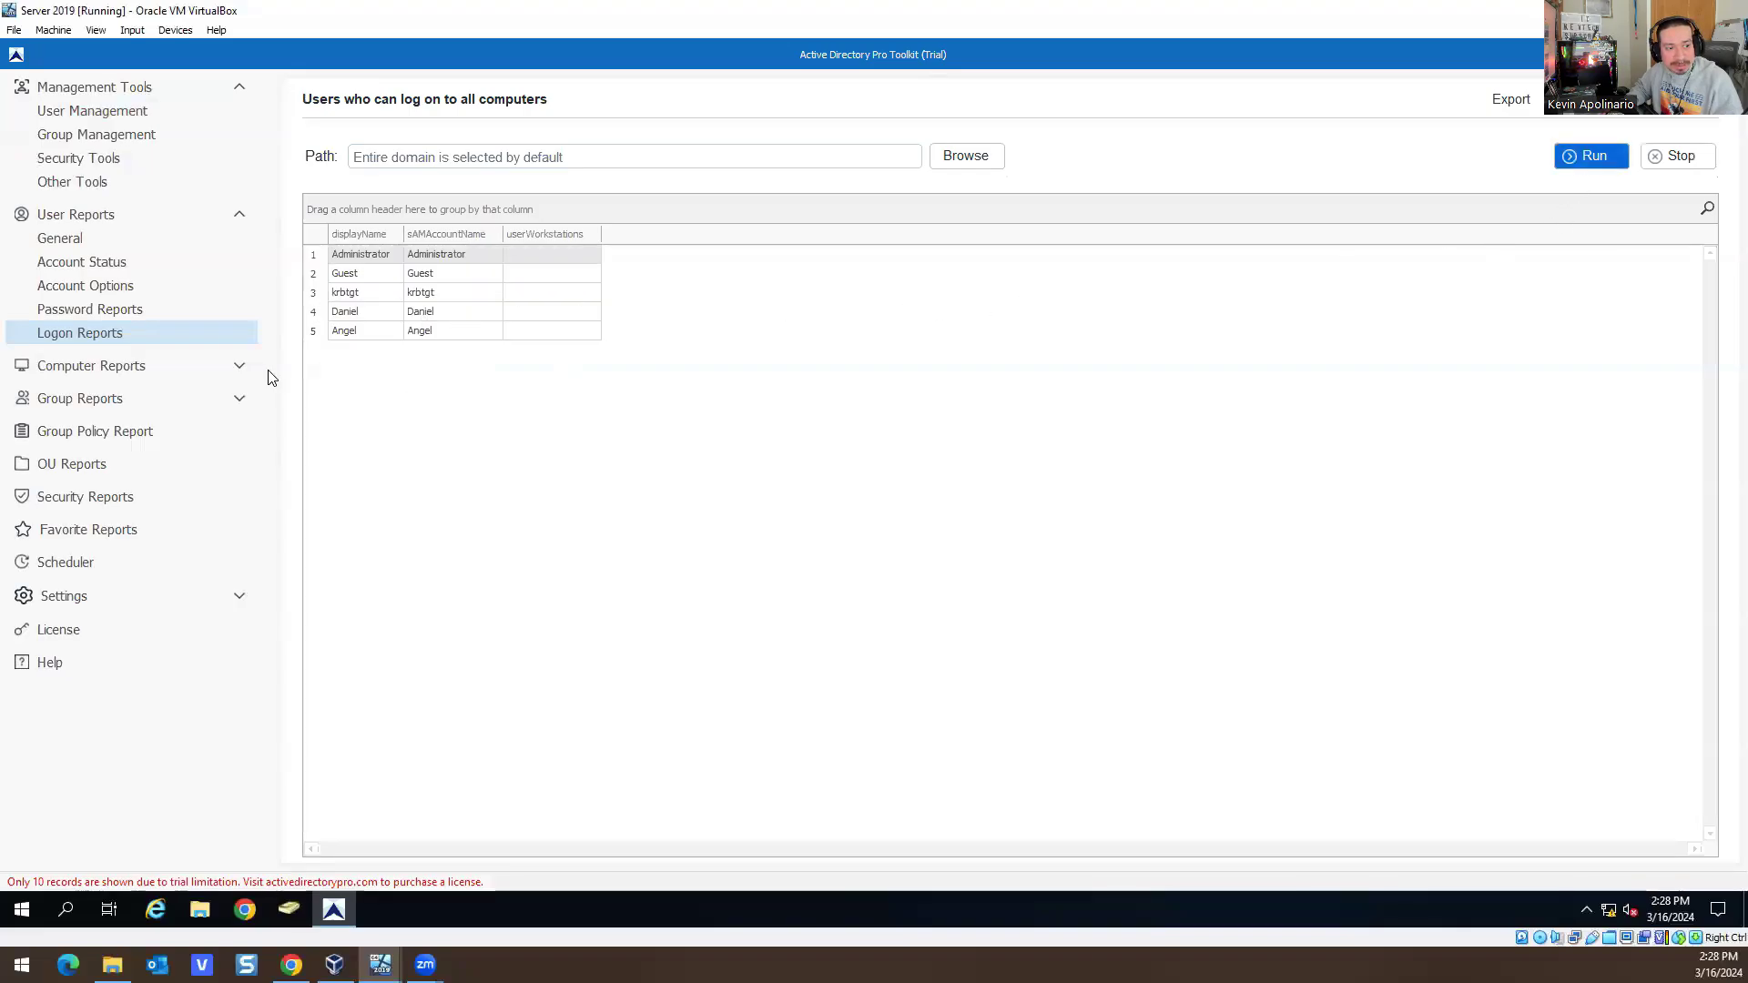
Run the Users last logon date report for the entire domain
click(93, 337)
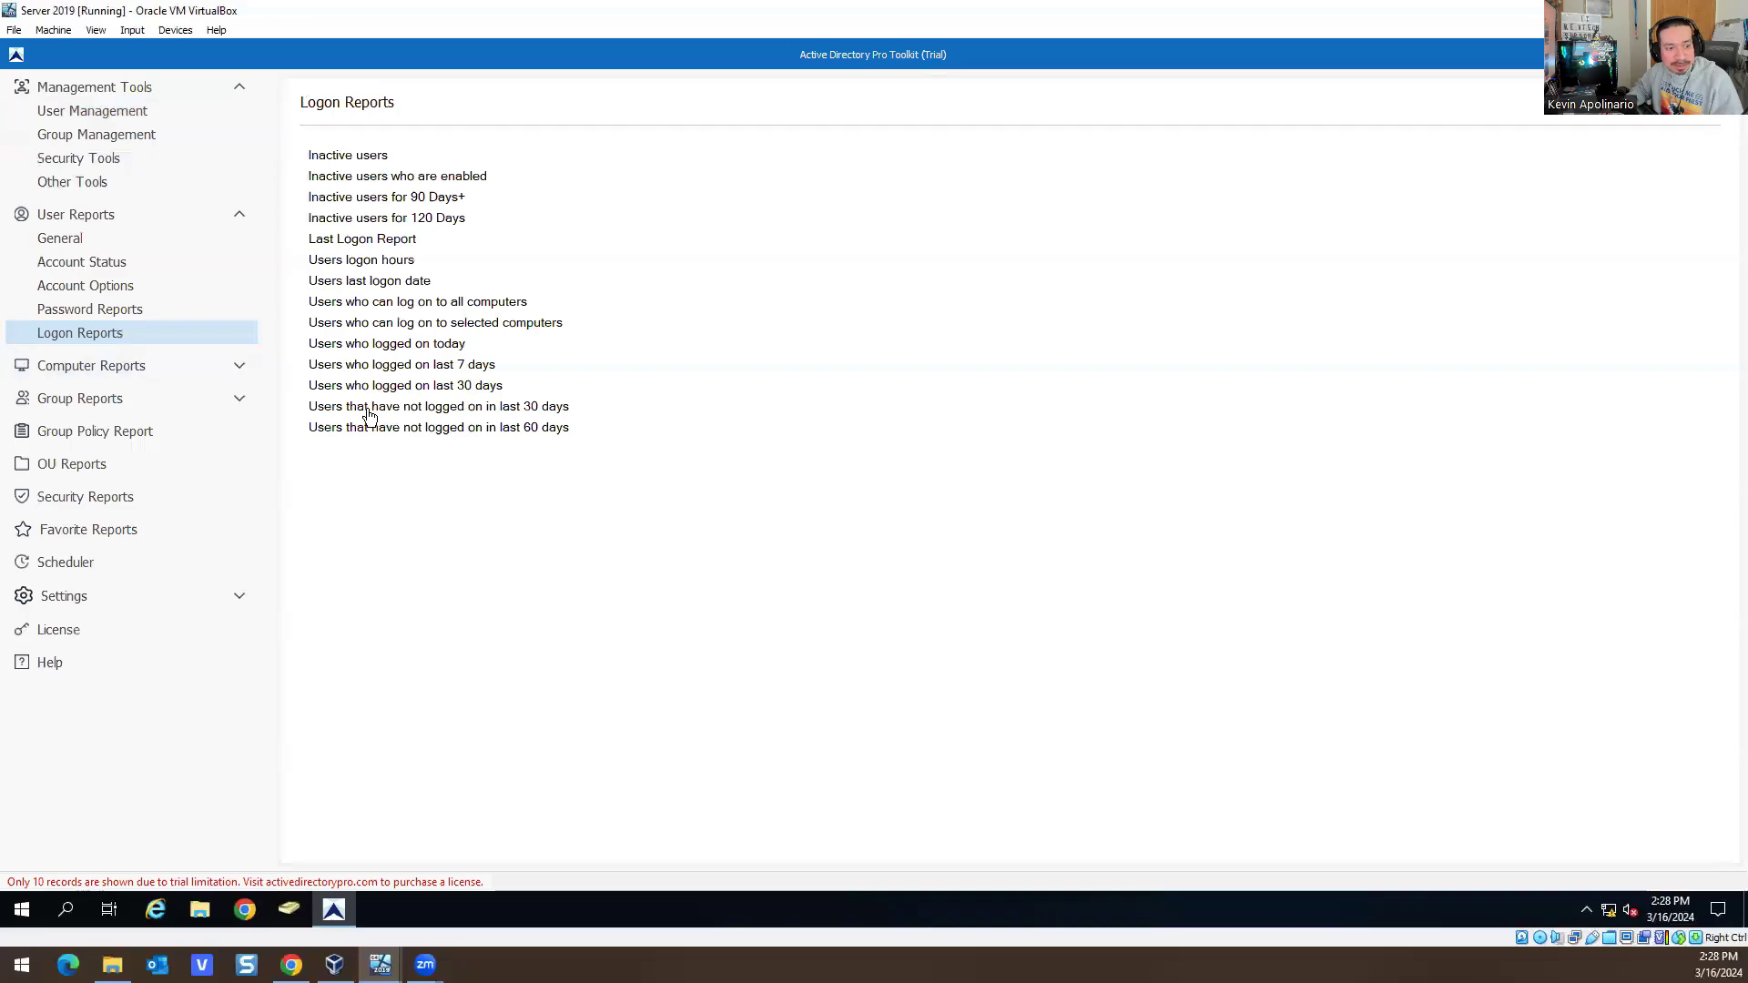
click(364, 281)
click(1571, 157)
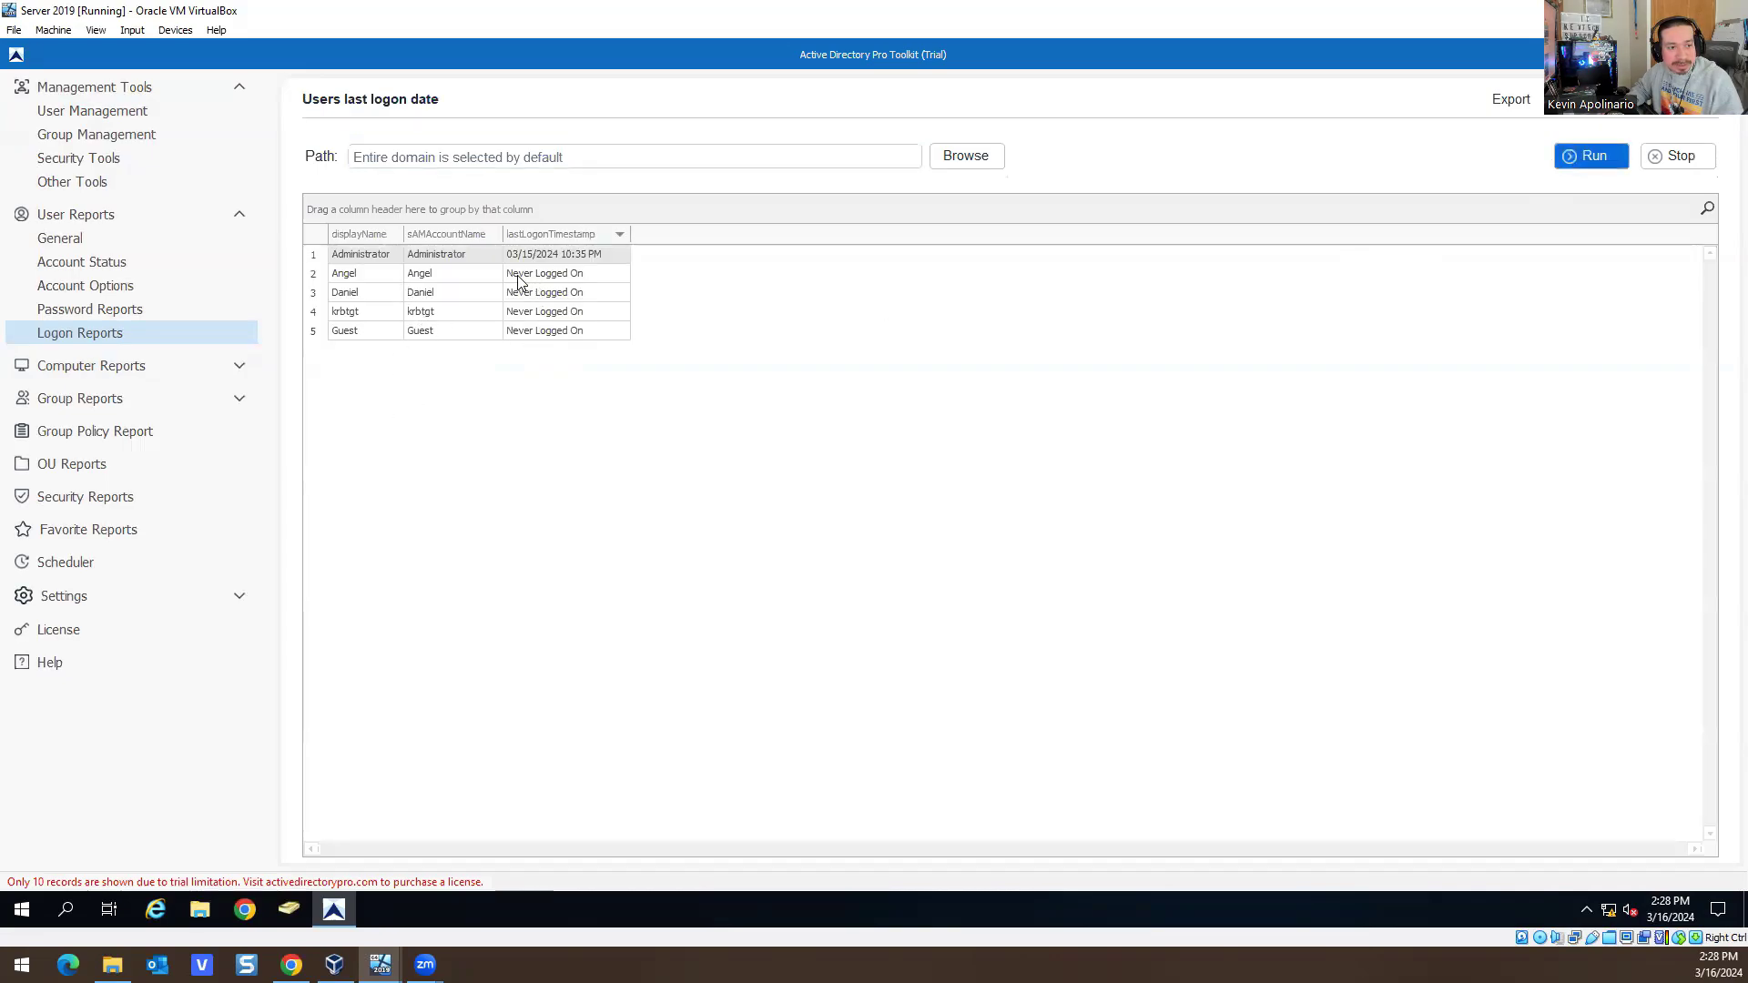
Examine the computer, group, Group Policy and OU report categories, the domain and app settings, and the group management tools
click(139, 368)
click(80, 412)
click(61, 395)
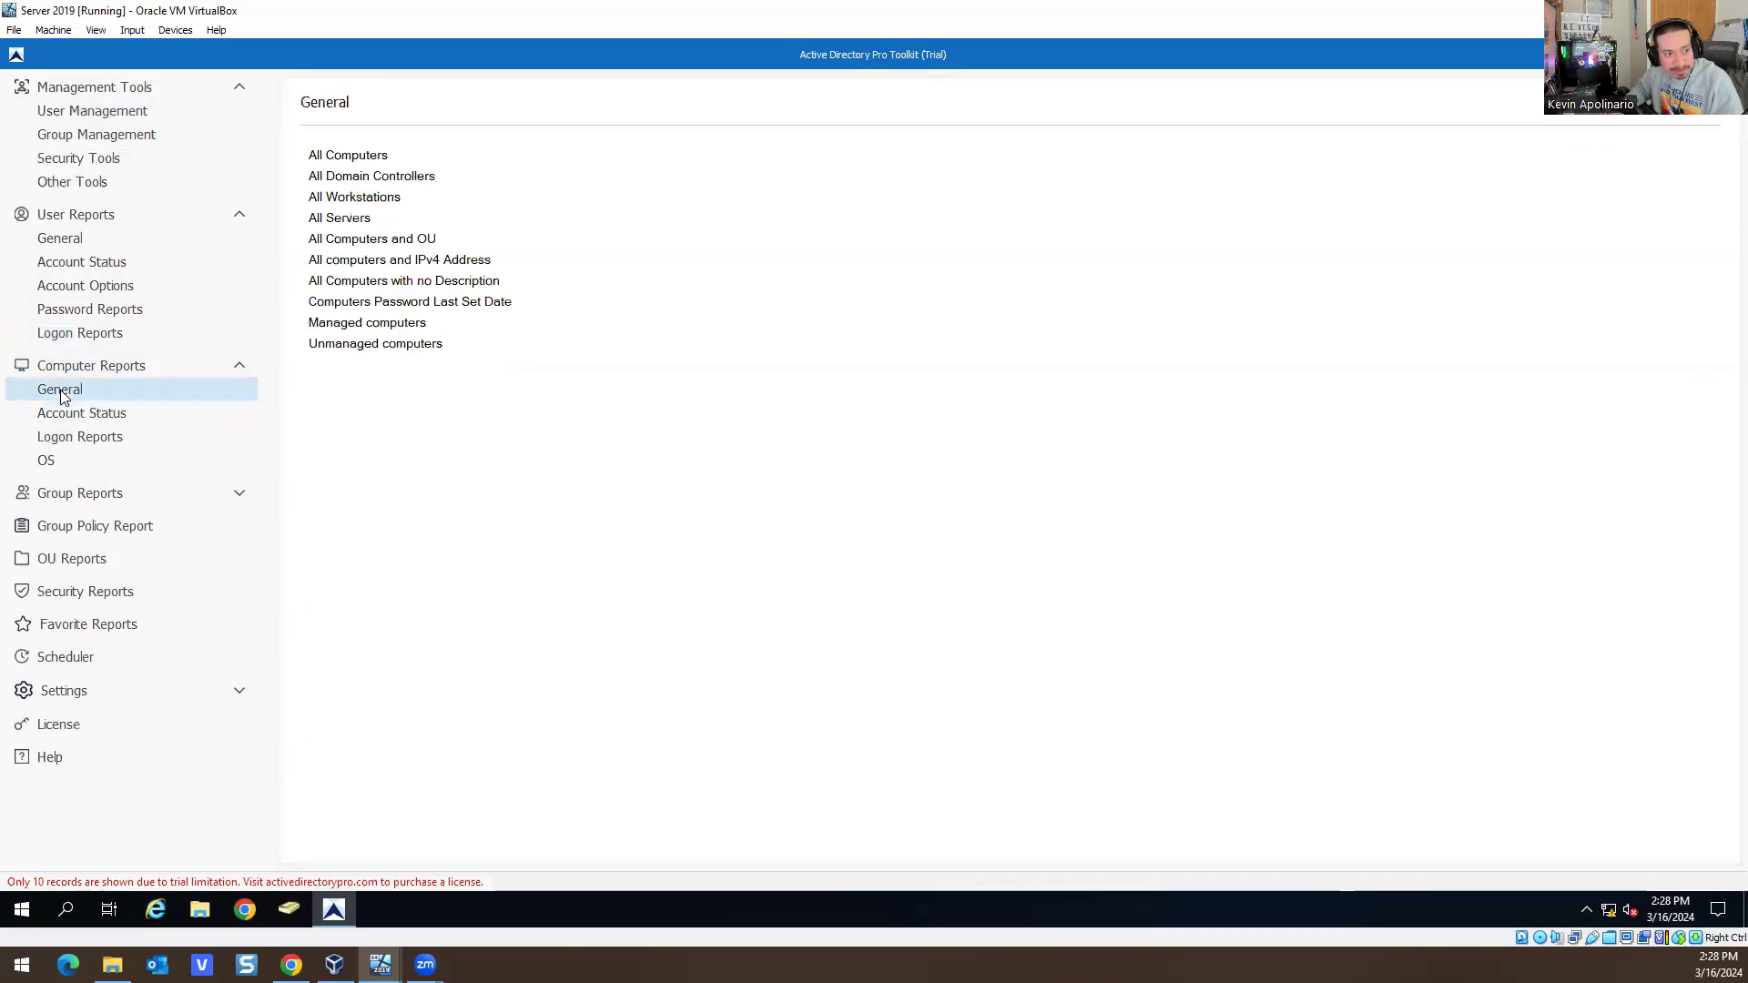
click(73, 417)
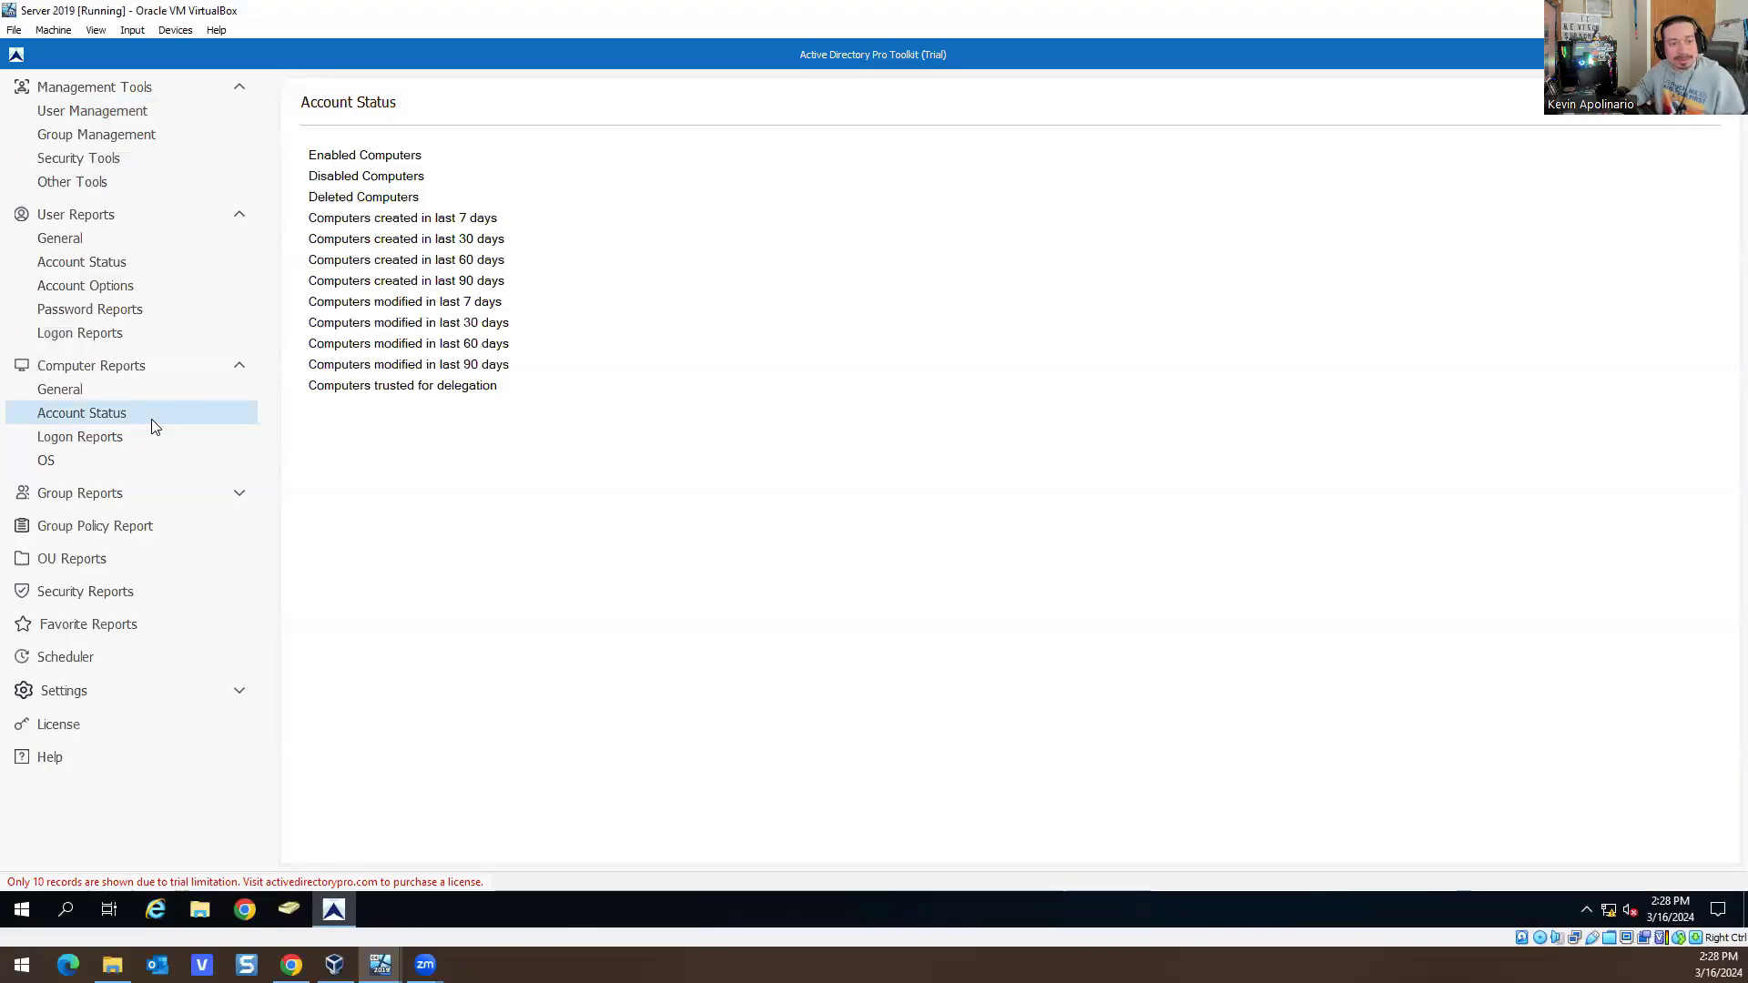
click(73, 437)
click(104, 502)
click(71, 622)
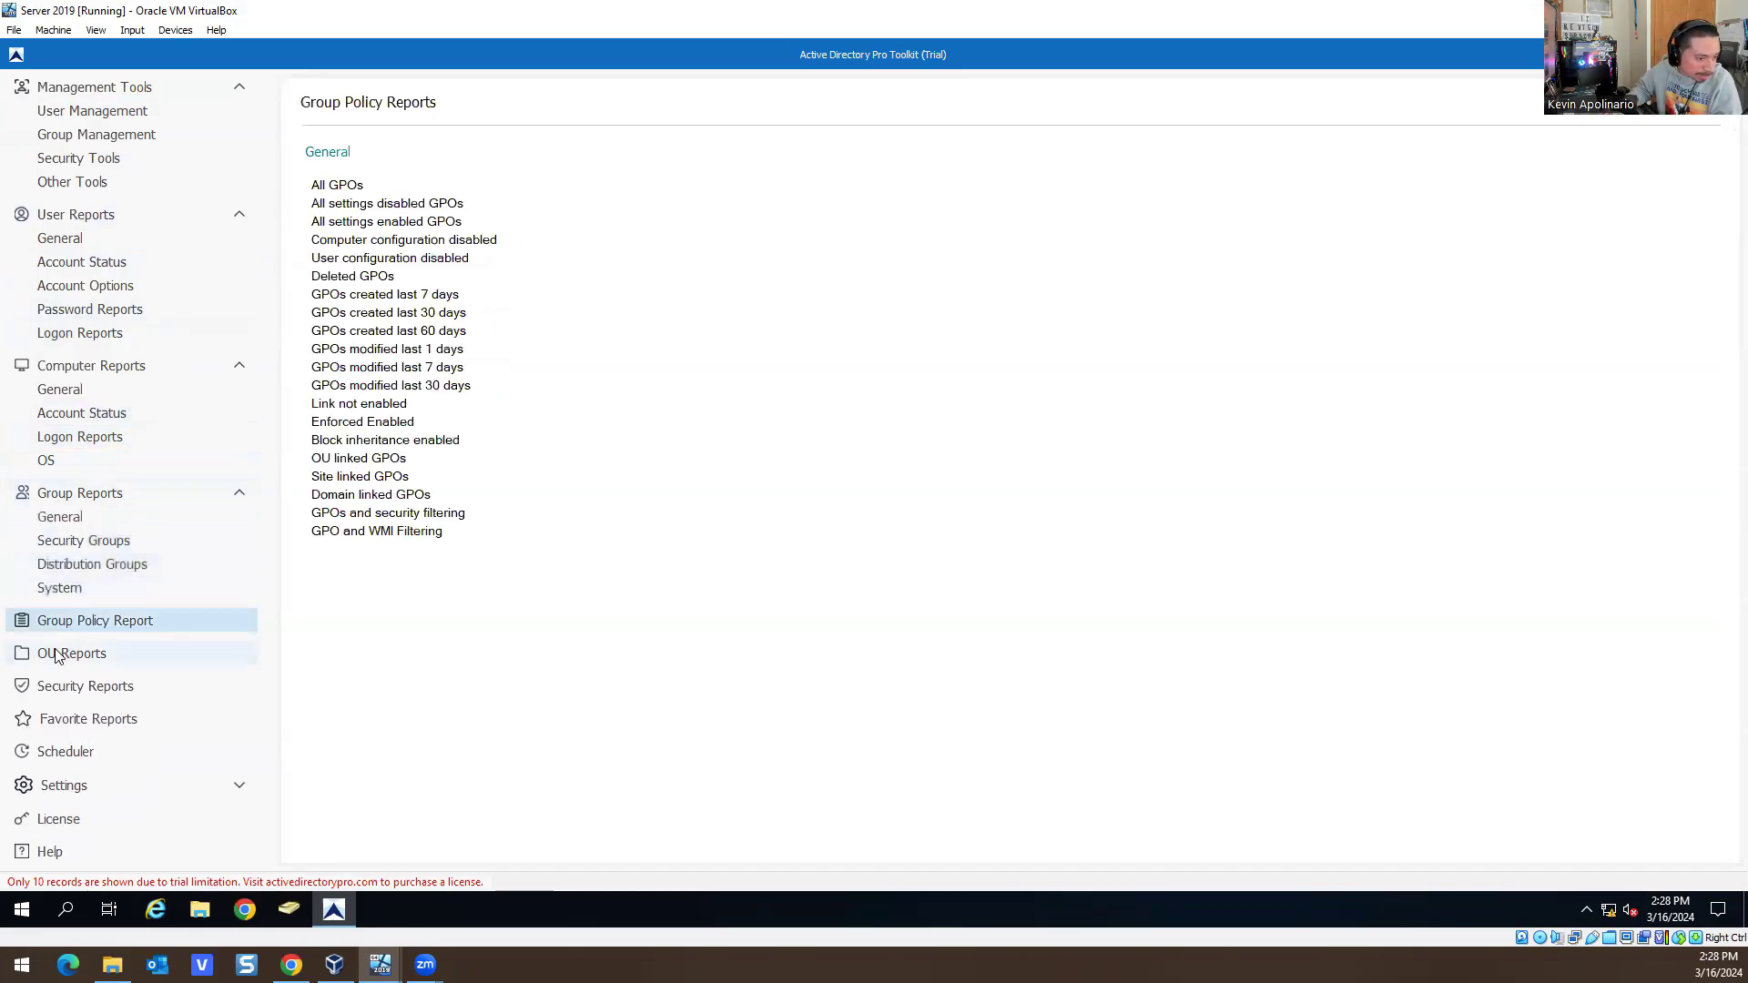
click(56, 657)
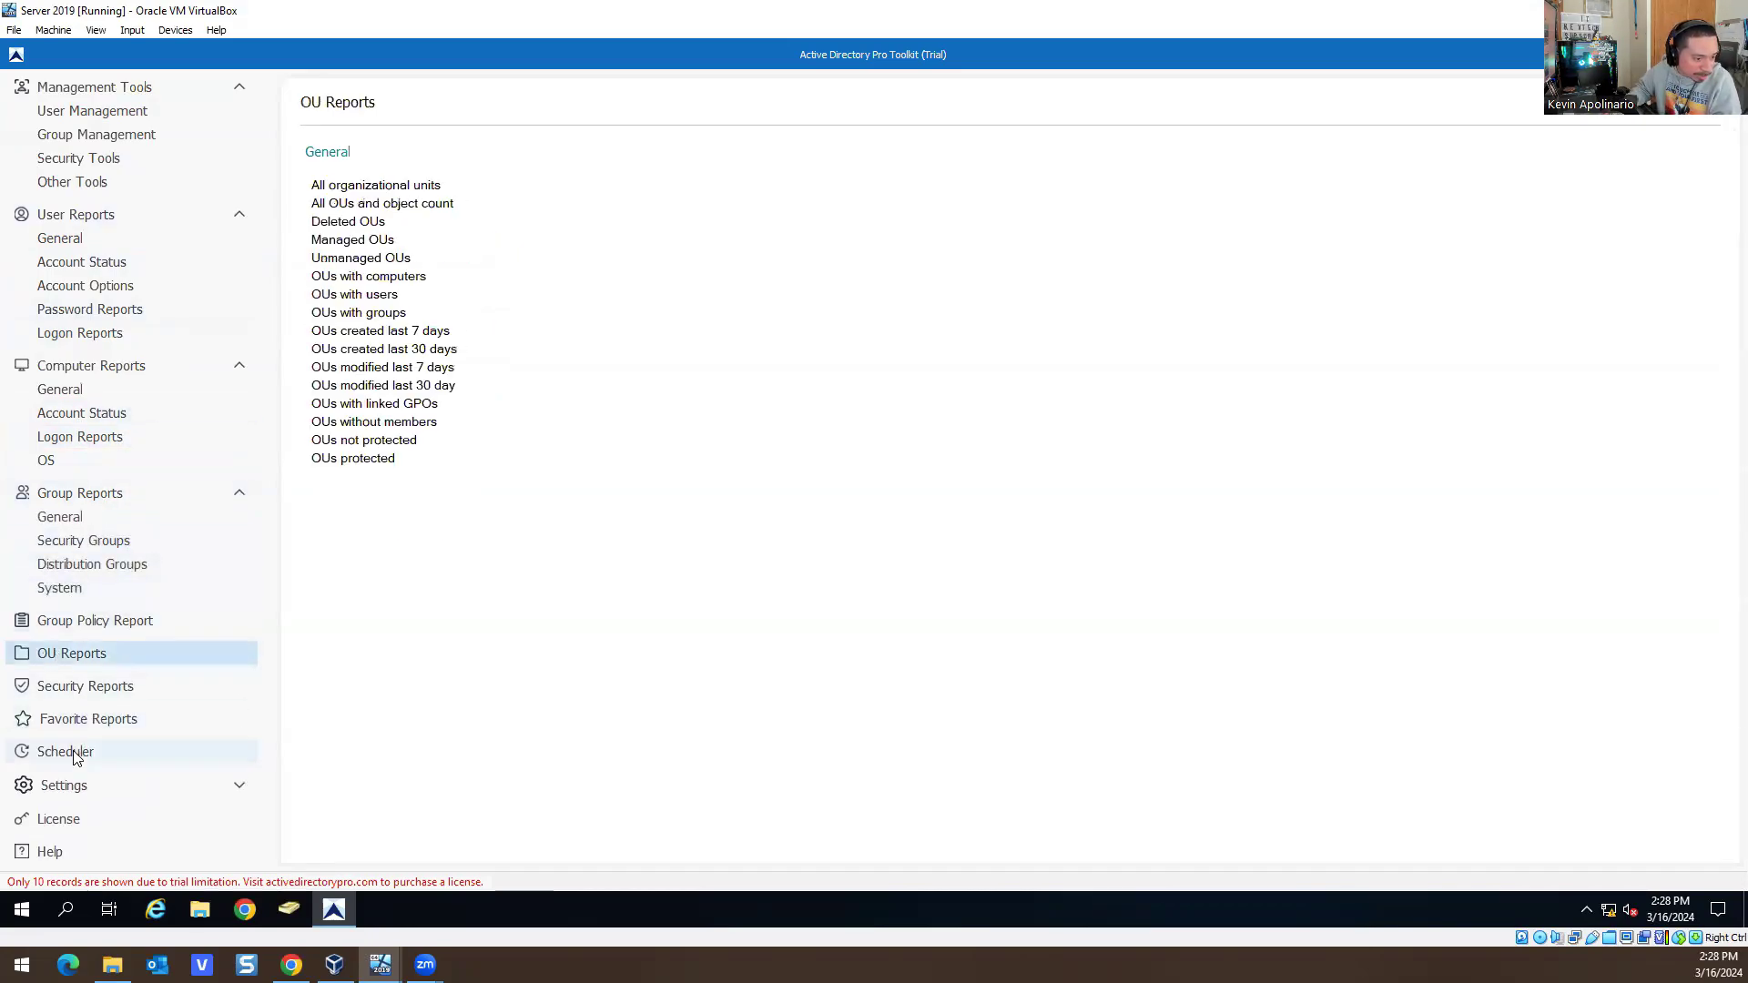
click(72, 788)
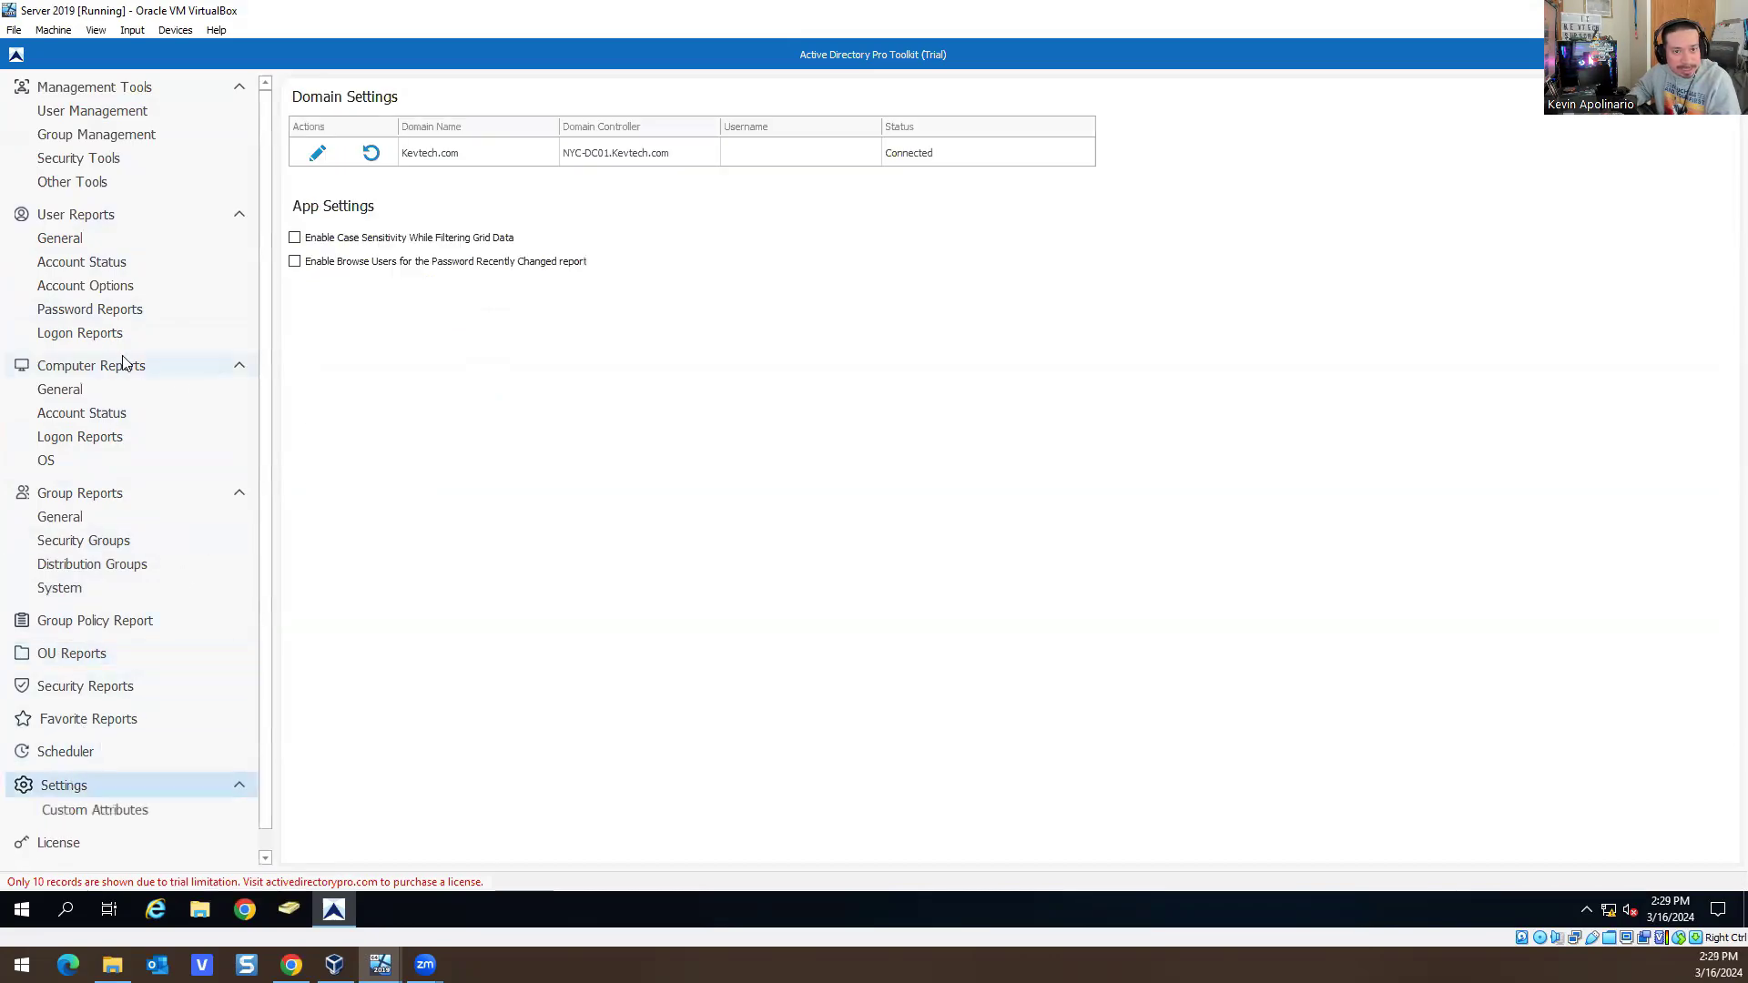
click(91, 215)
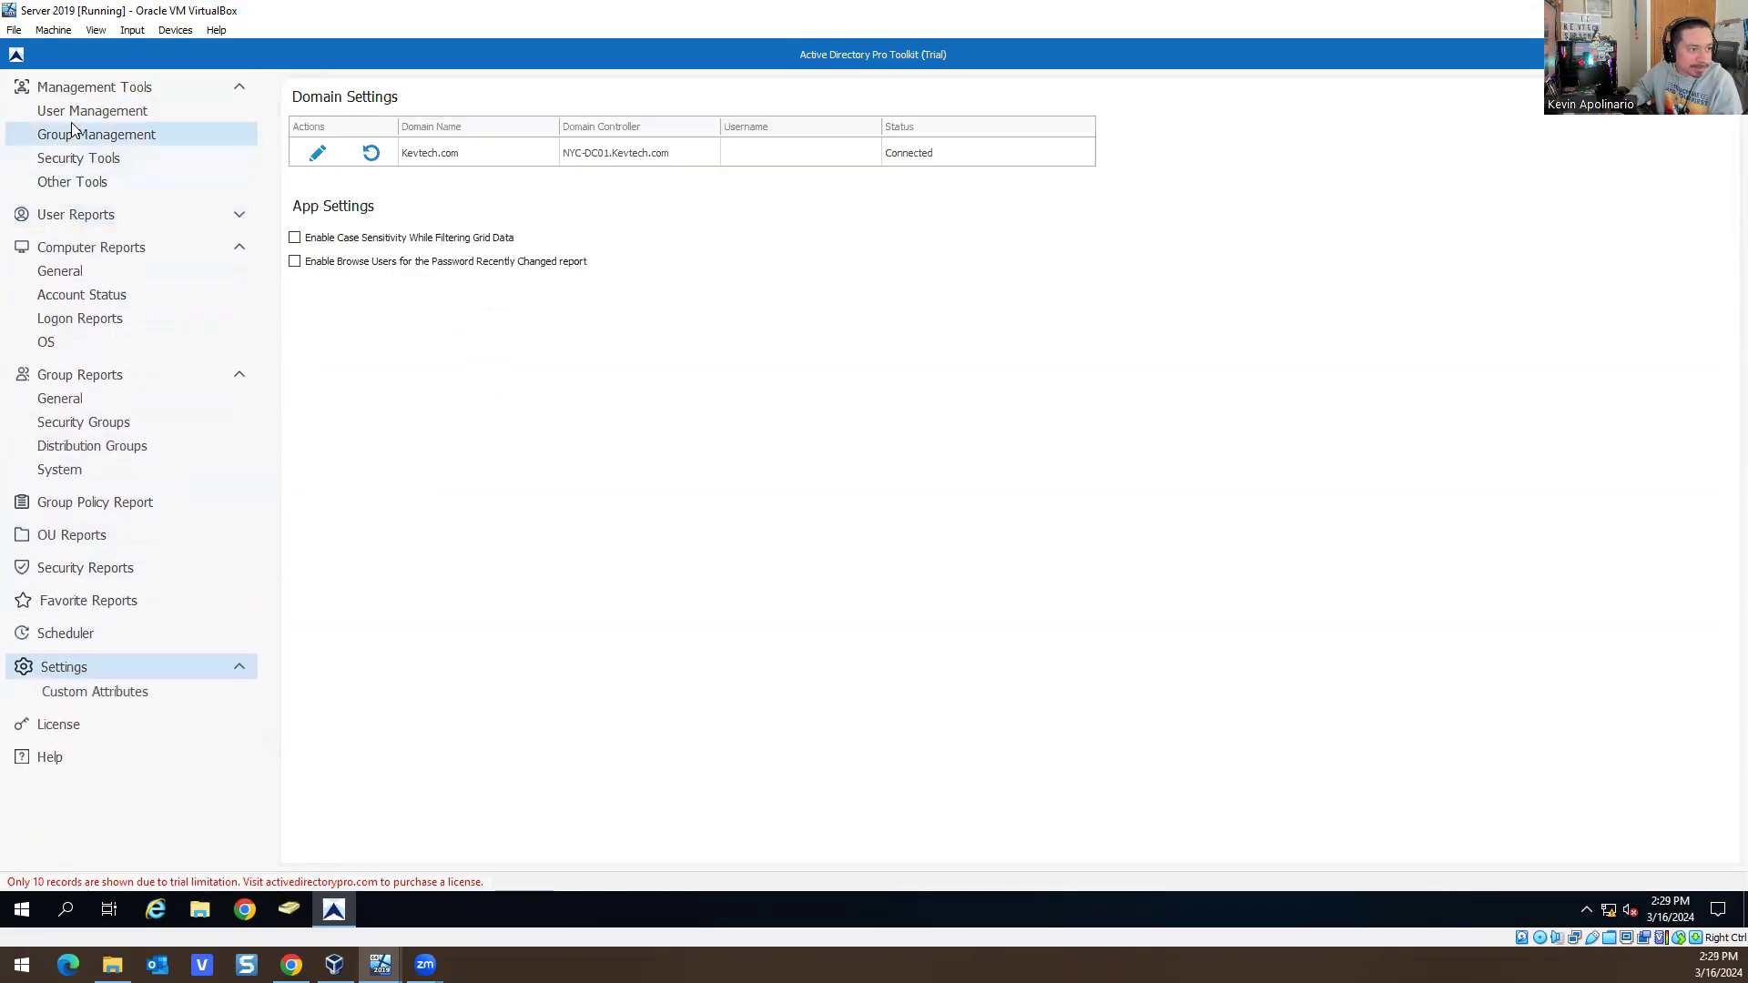
click(97, 135)
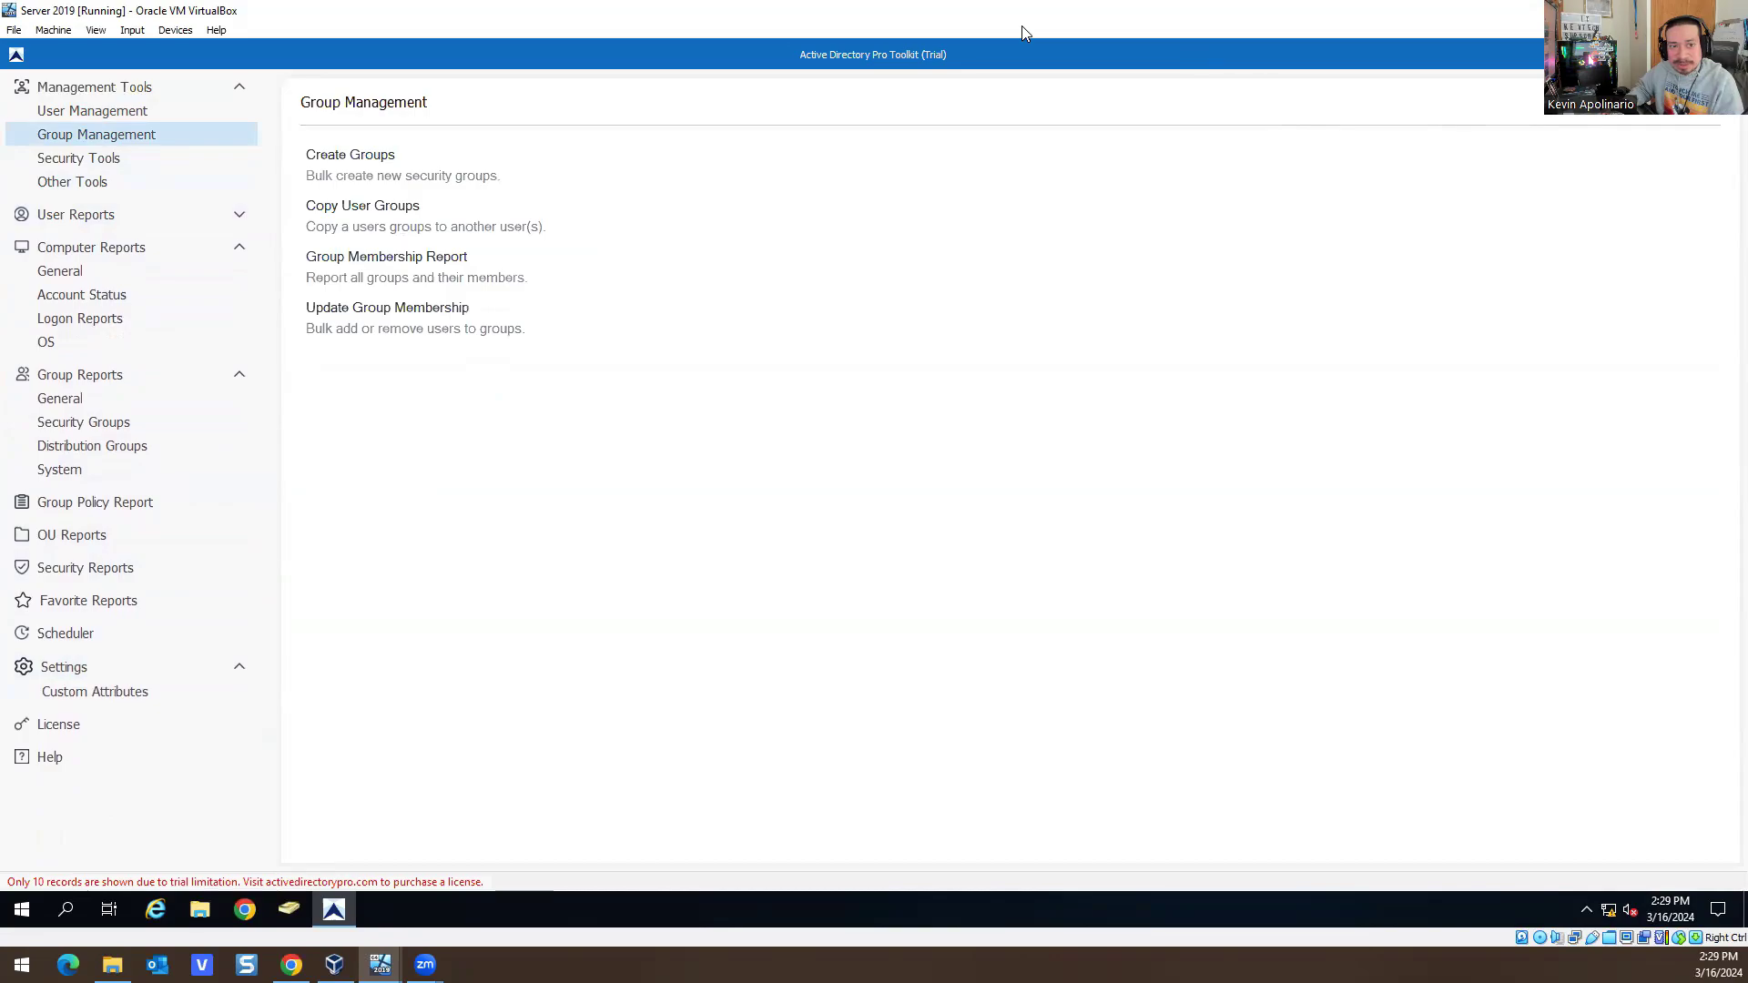